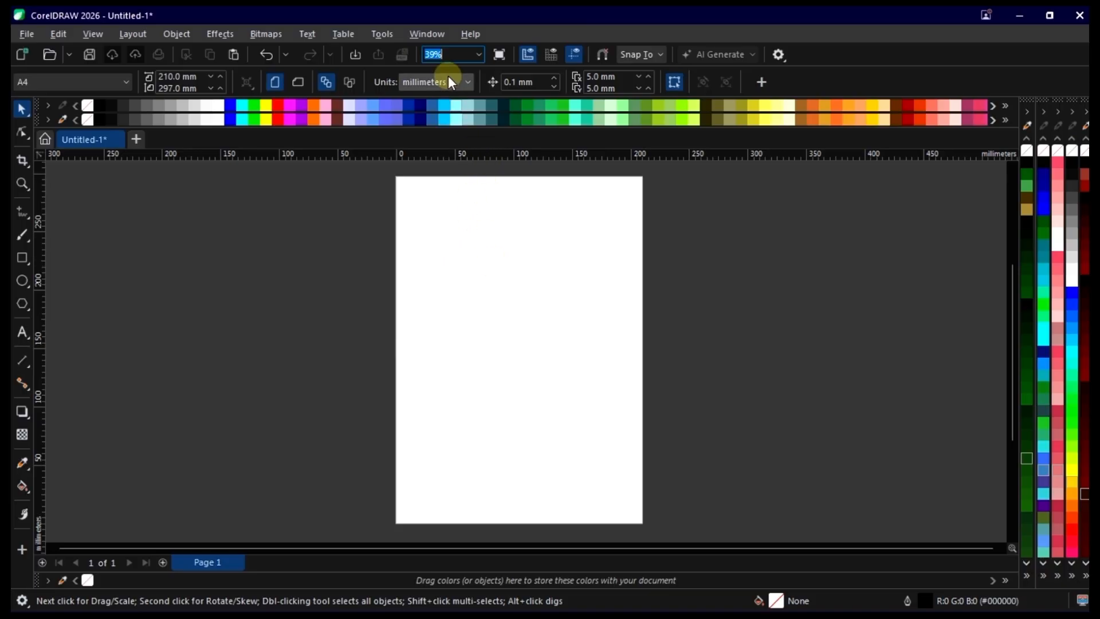
- Set the document units to pixels and the page size to 1080 by 1350 px
left_click(431, 82)
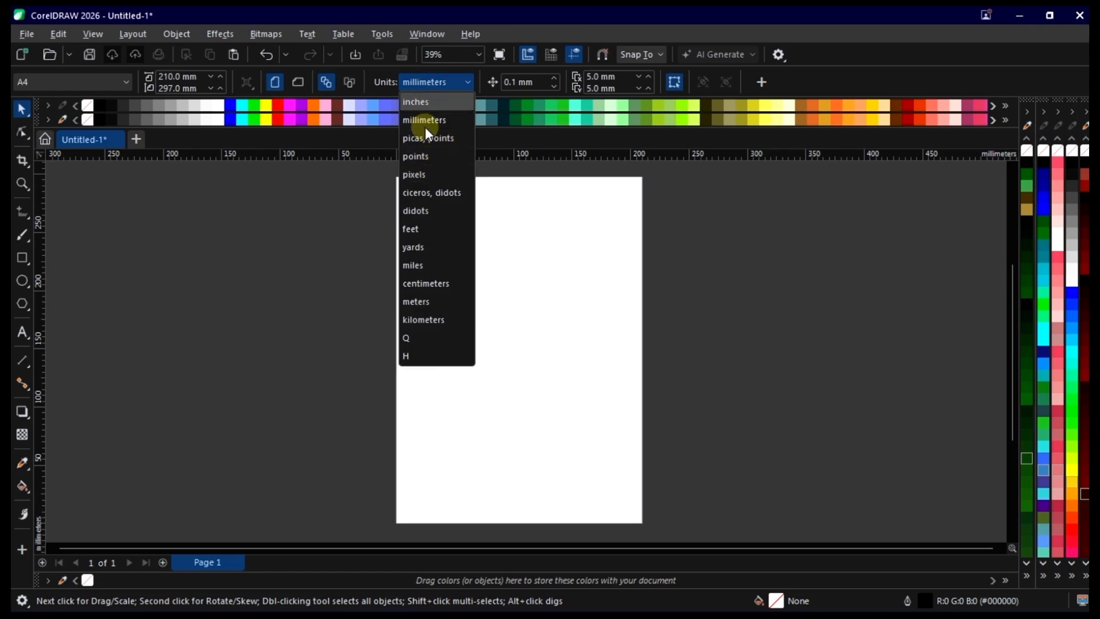
left_click(430, 174)
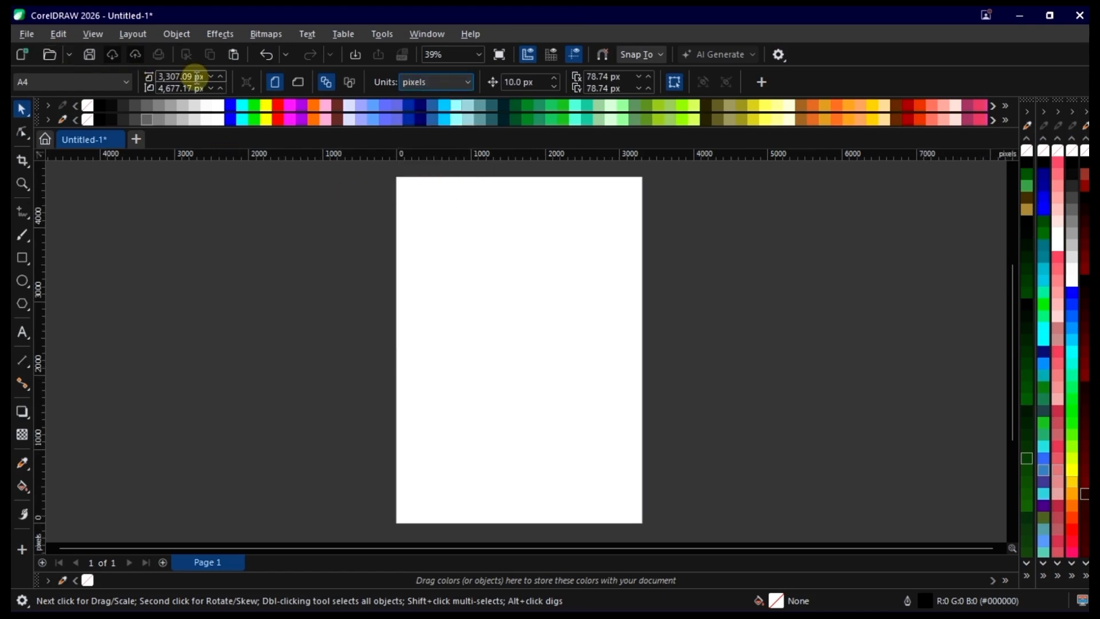
left_click_drag(203, 77, 136, 76)
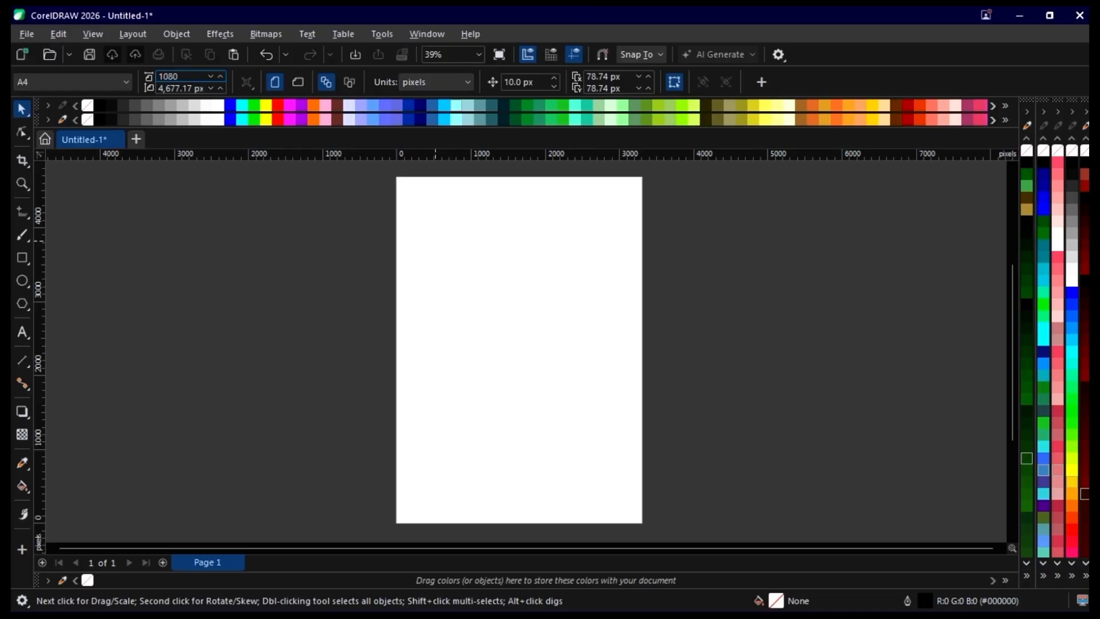
type("1350")
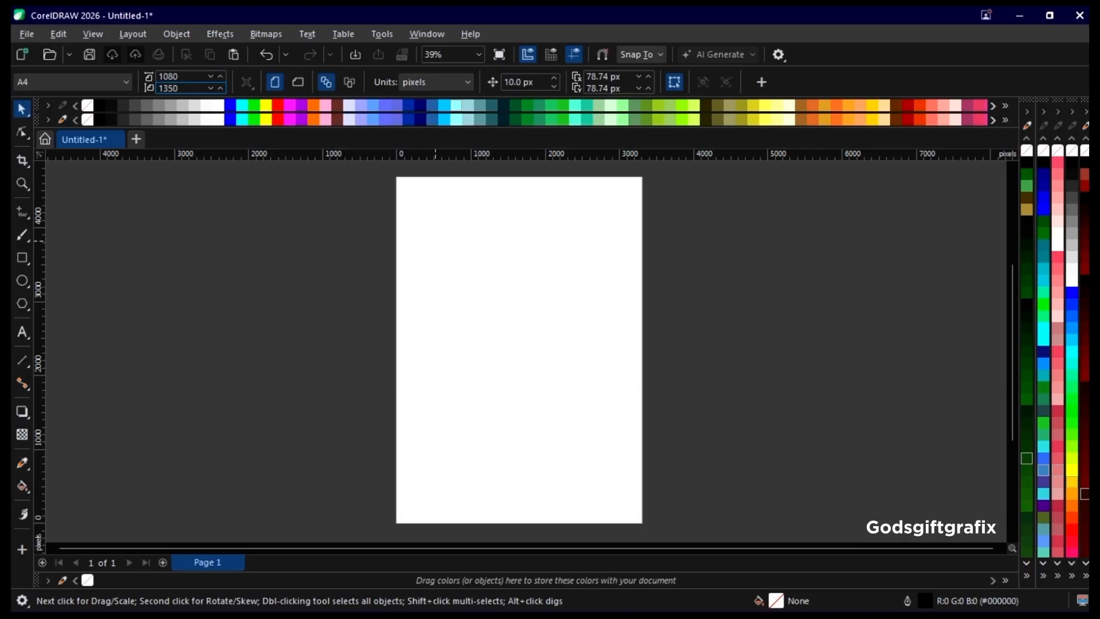
key("Return")
scroll(556, 385, "up", 5)
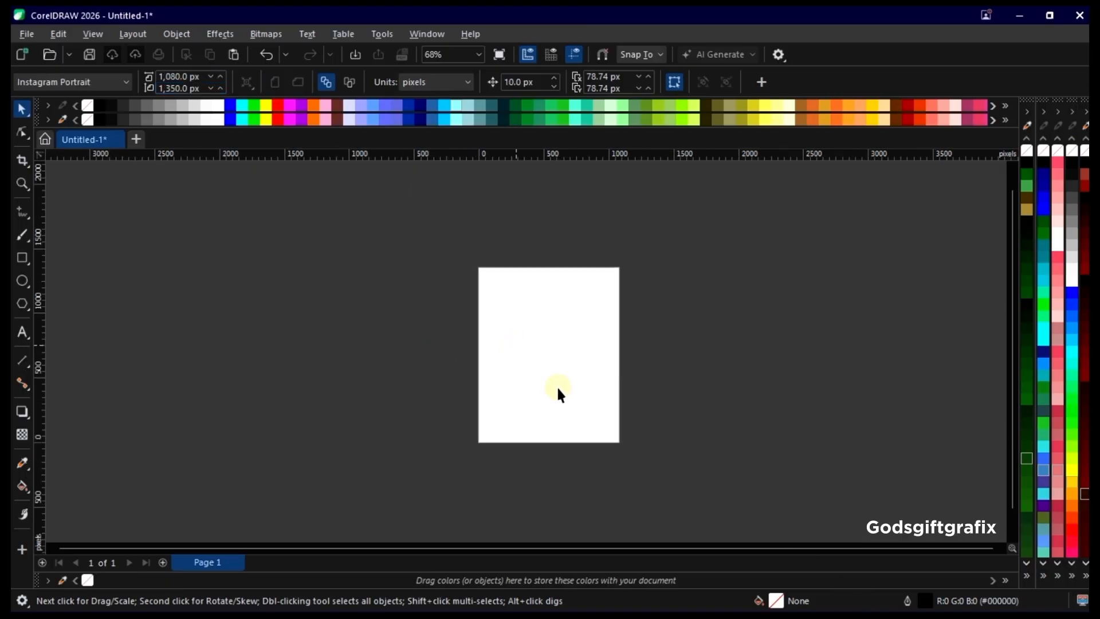
scroll(572, 318, "up", 1)
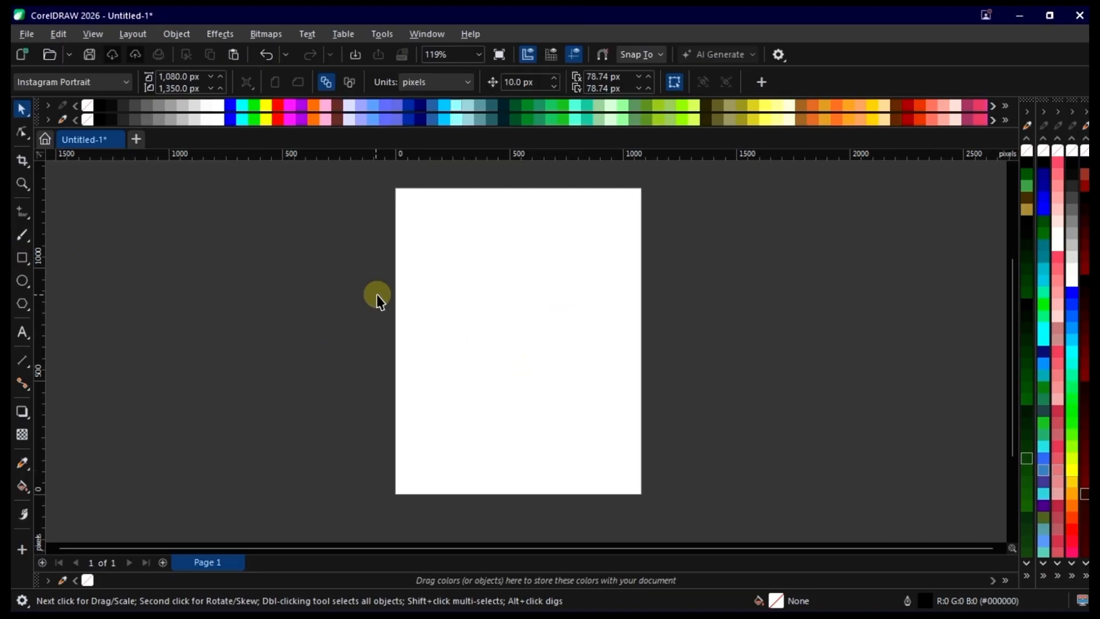
- Add a page-sized rectangle, centre it on the page and remove its outline
double_click(24, 255)
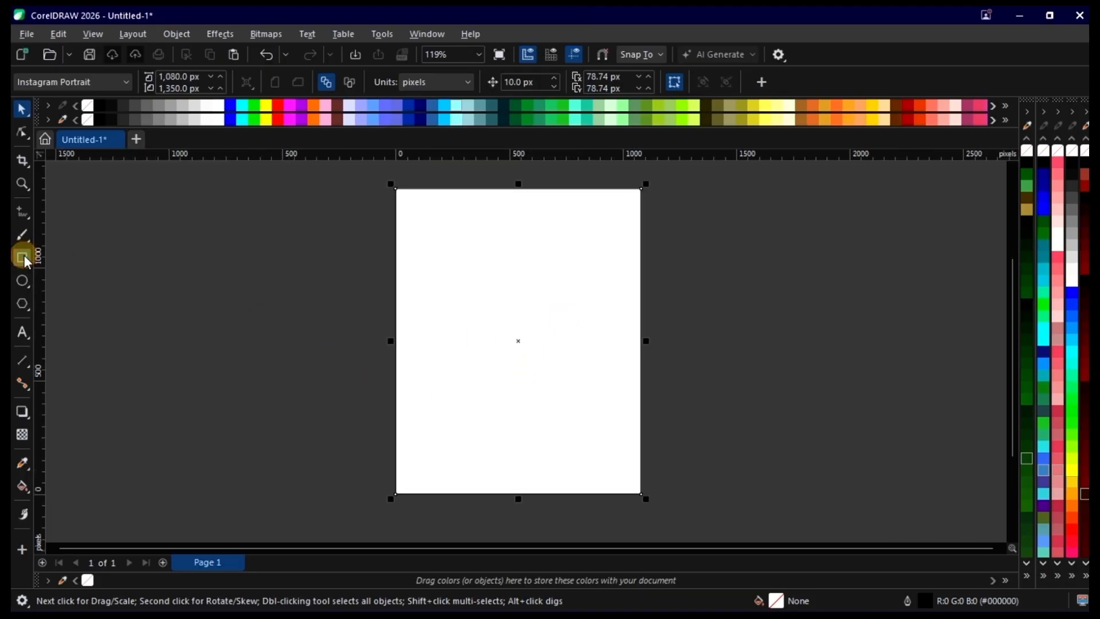
left_click_drag(435, 257, 434, 255)
scroll(435, 218, "up", 7)
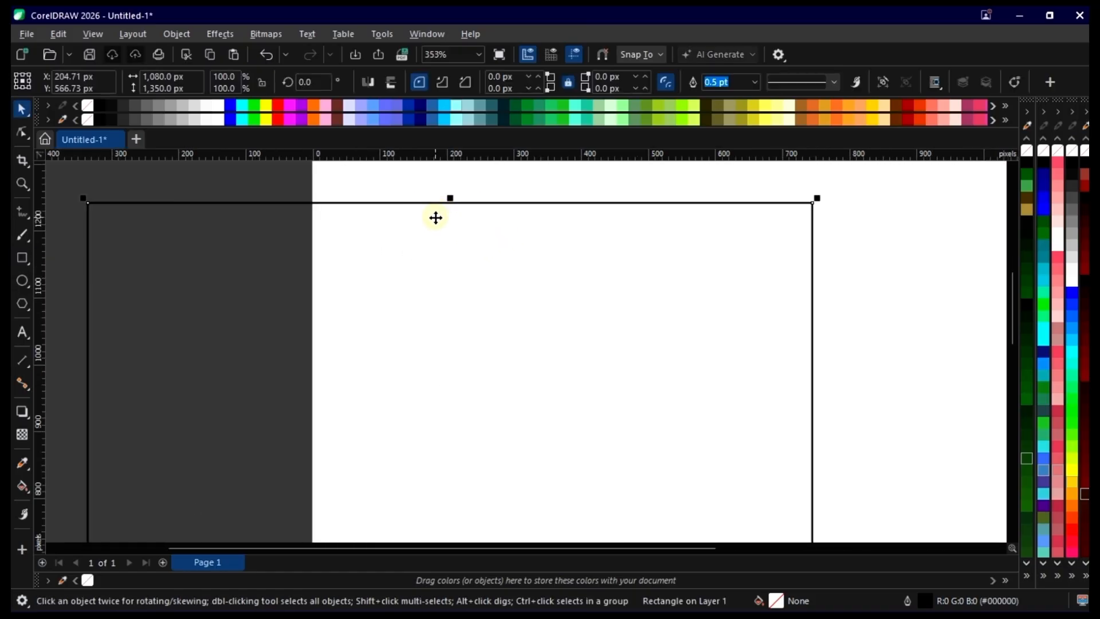
scroll(435, 229, "down", 4)
scroll(435, 228, "down", 2)
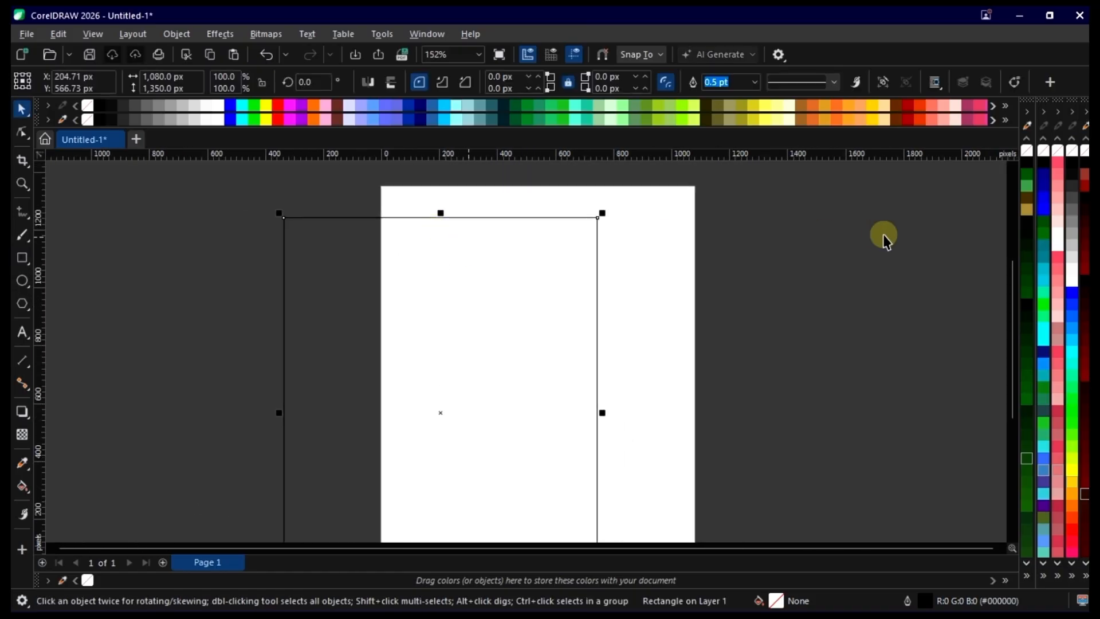
key("p")
right_click(1027, 151)
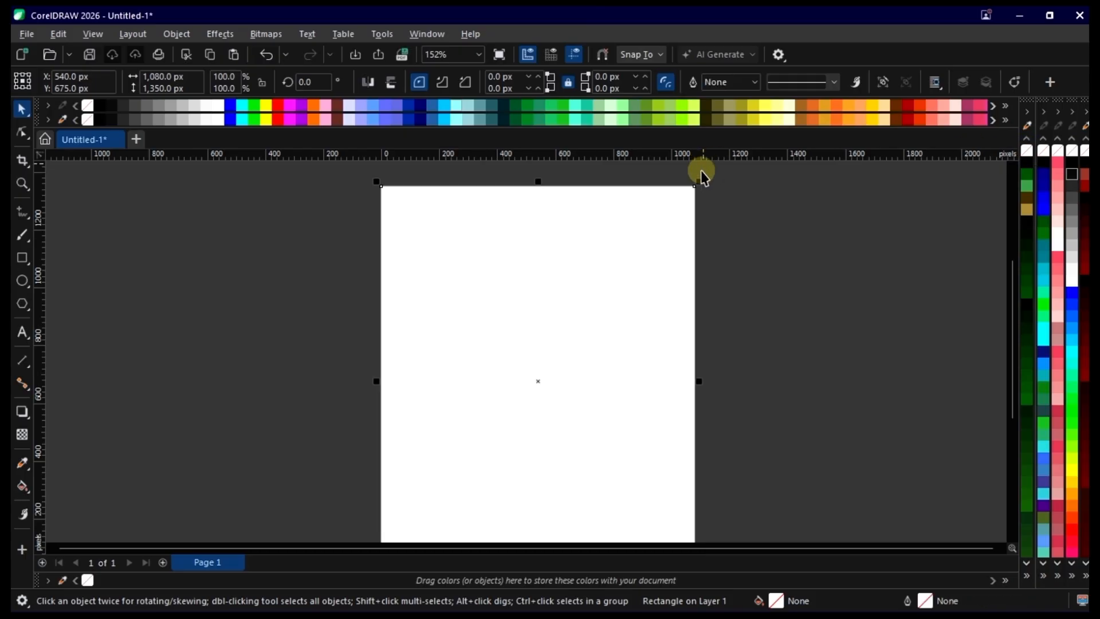
left_click_drag(738, 243, 741, 245)
scroll(753, 201, "up", 6)
scroll(721, 233, "down", 4)
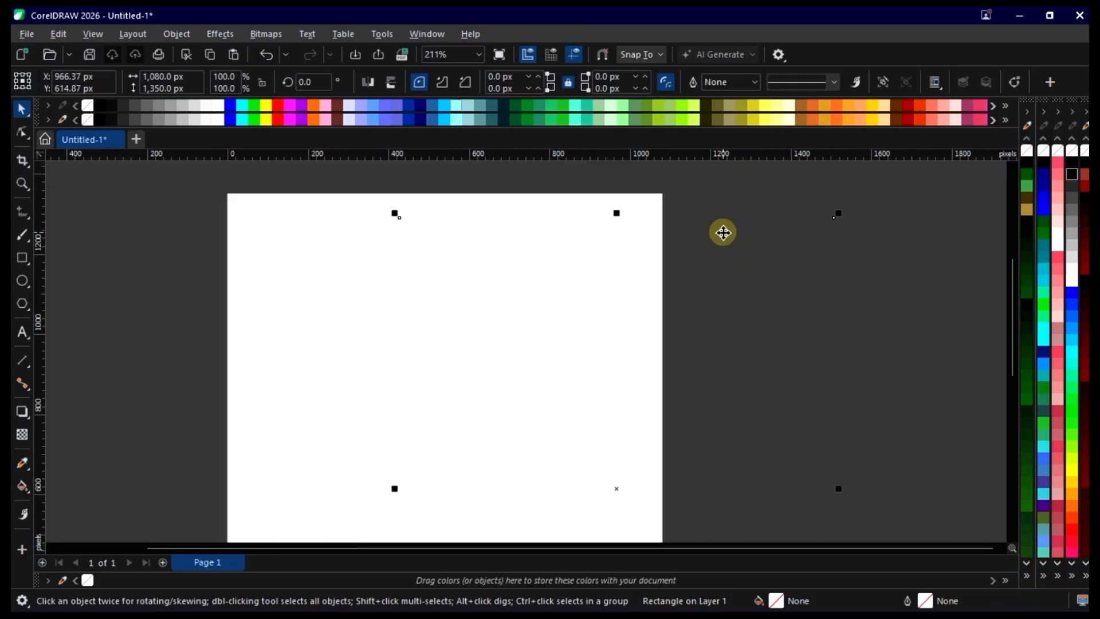
left_click(786, 259)
scroll(782, 253, "down", 1)
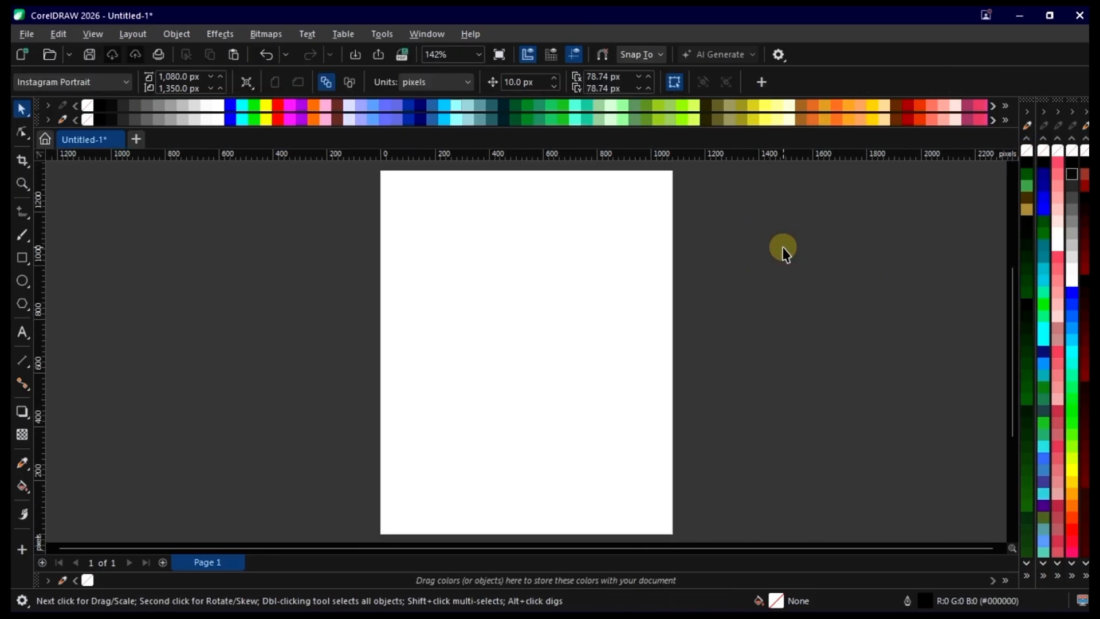
left_click(617, 355)
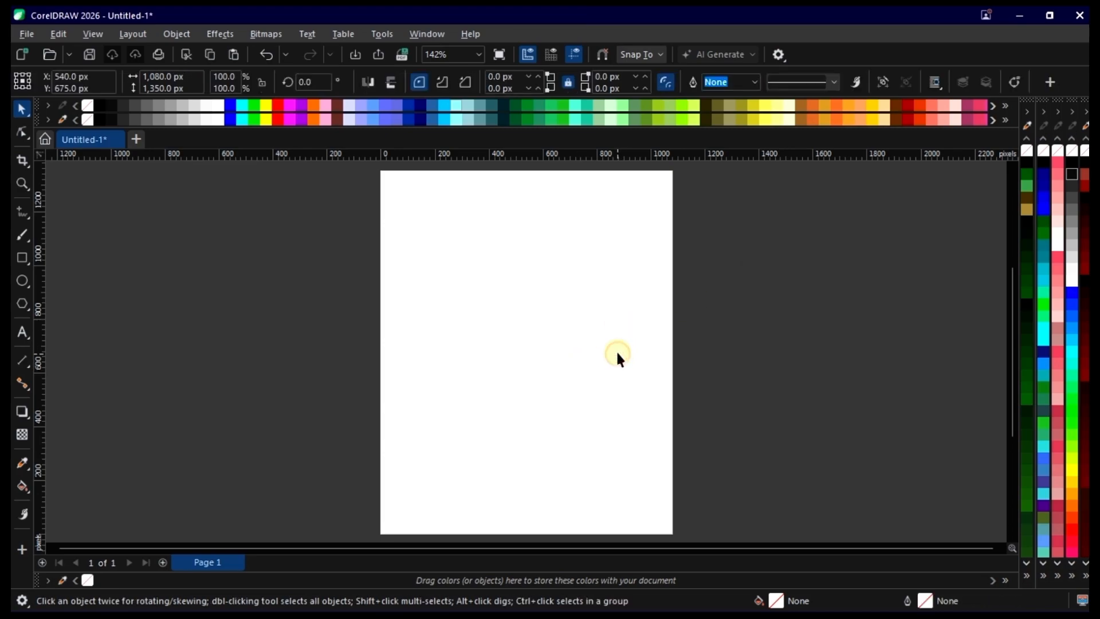
left_click(780, 312)
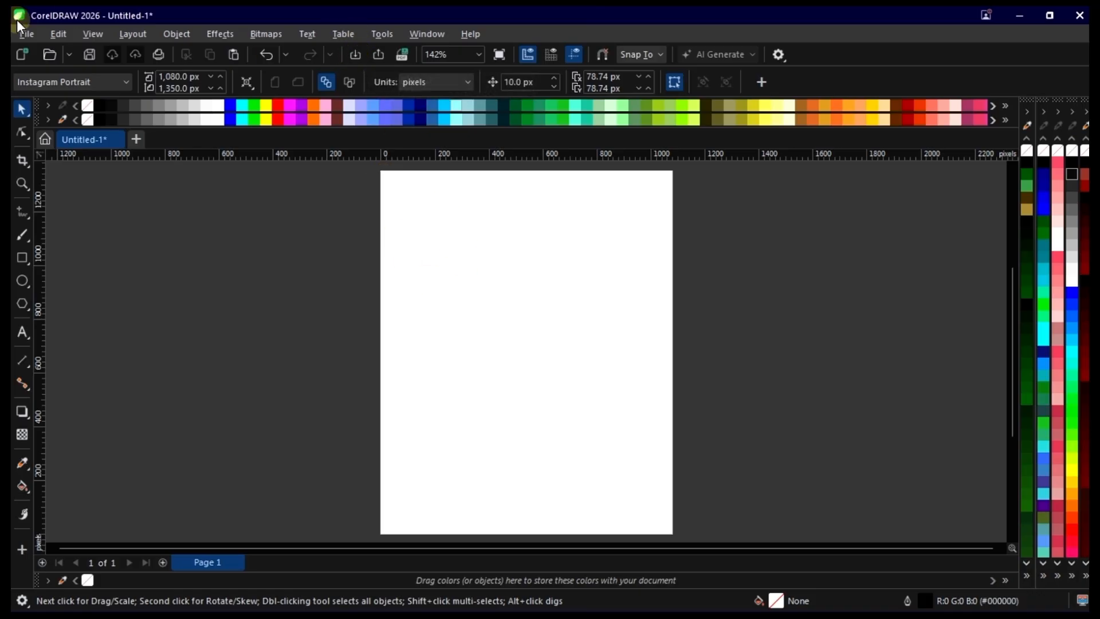
- Import four images from the Desktop Backgrounds folder: sunset image 1, the blue-purple background, the red-blue background and the praying woman photo
left_click(29, 32)
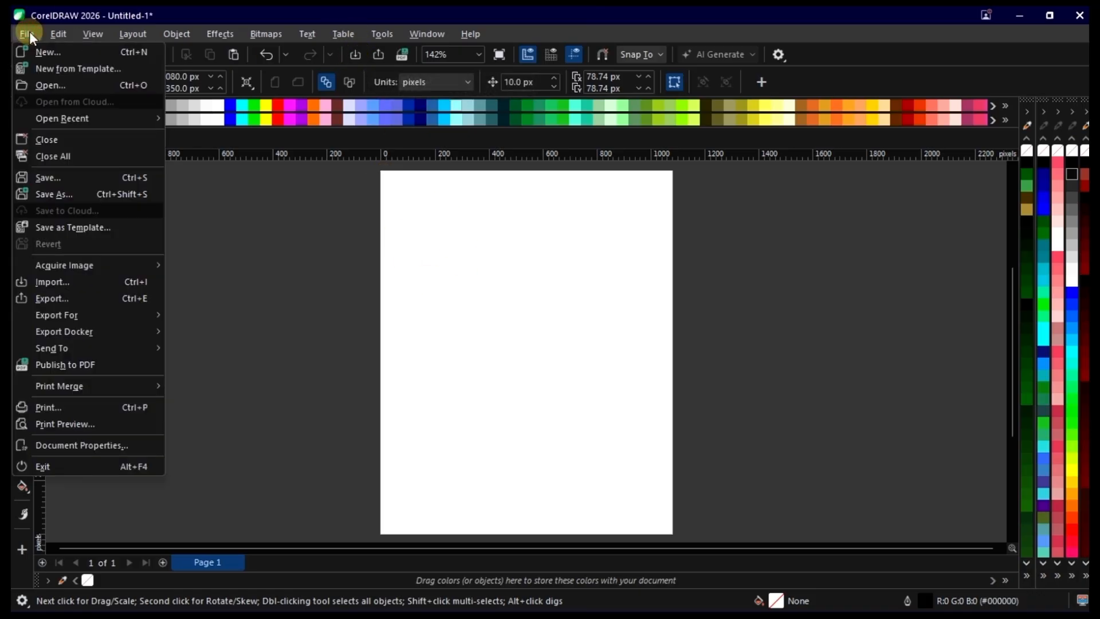
left_click(94, 280)
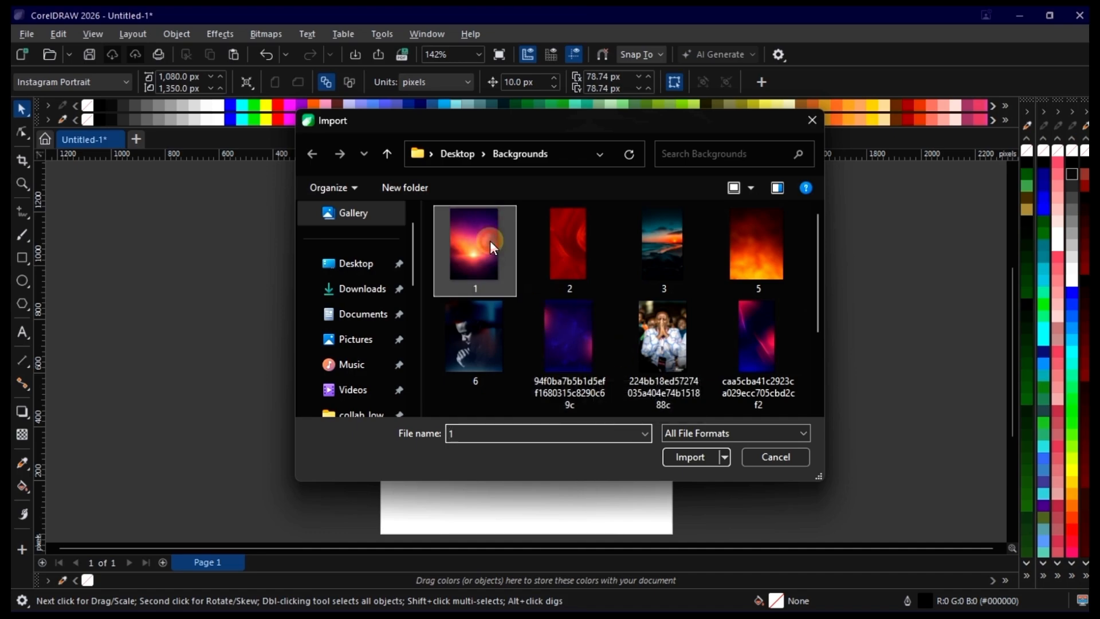
scroll(570, 335, "down", 2)
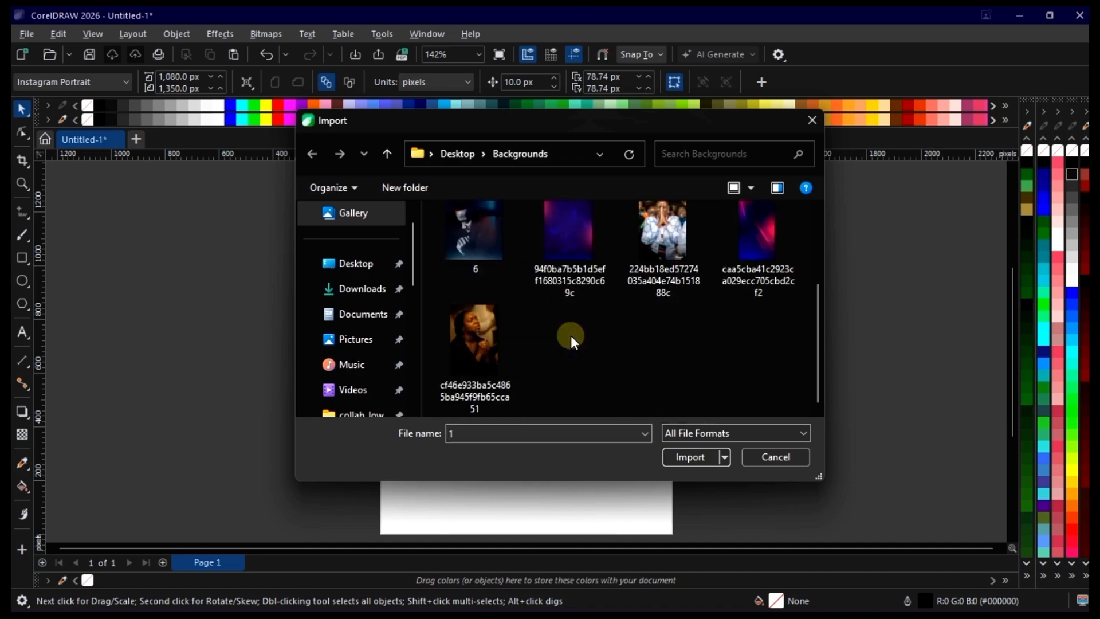
left_click(472, 332, "ctrl")
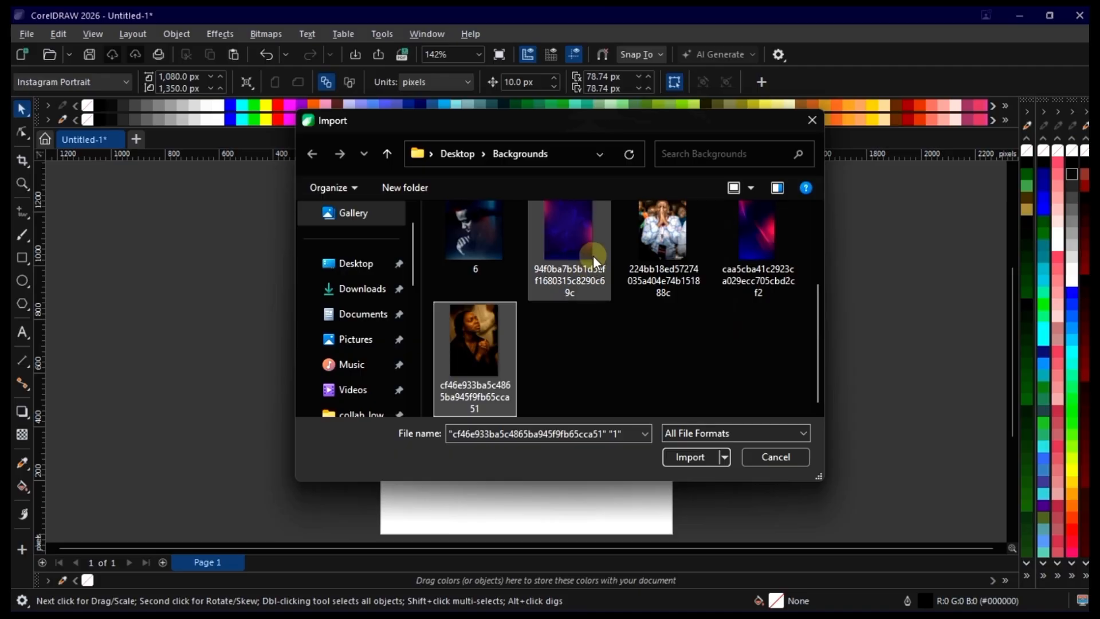
left_click(576, 249, "ctrl")
left_click(768, 244, "ctrl")
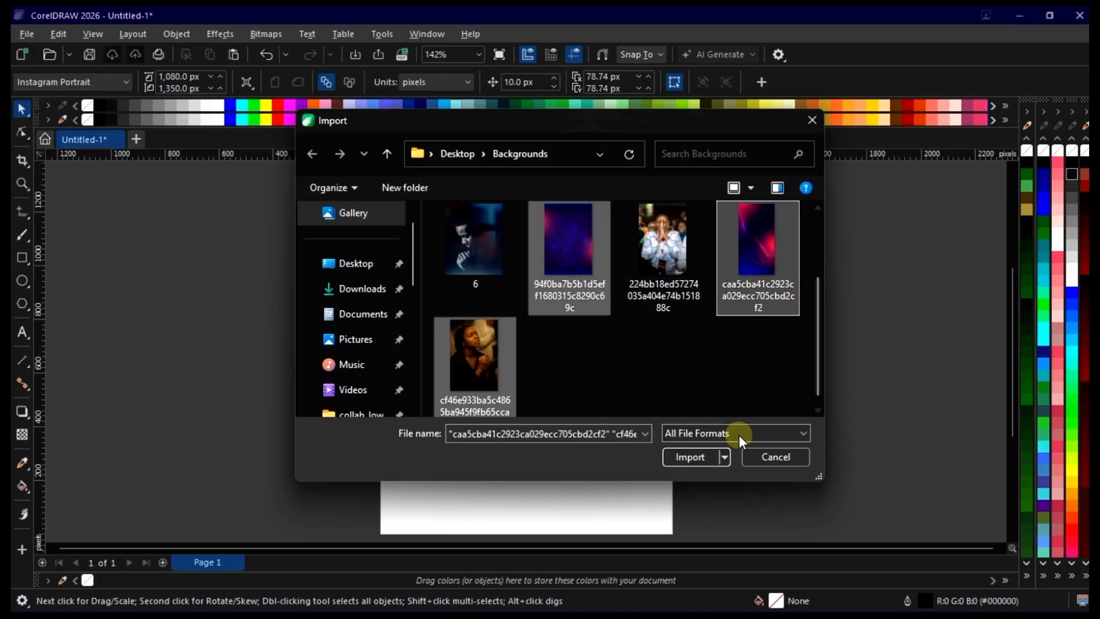
left_click(716, 452)
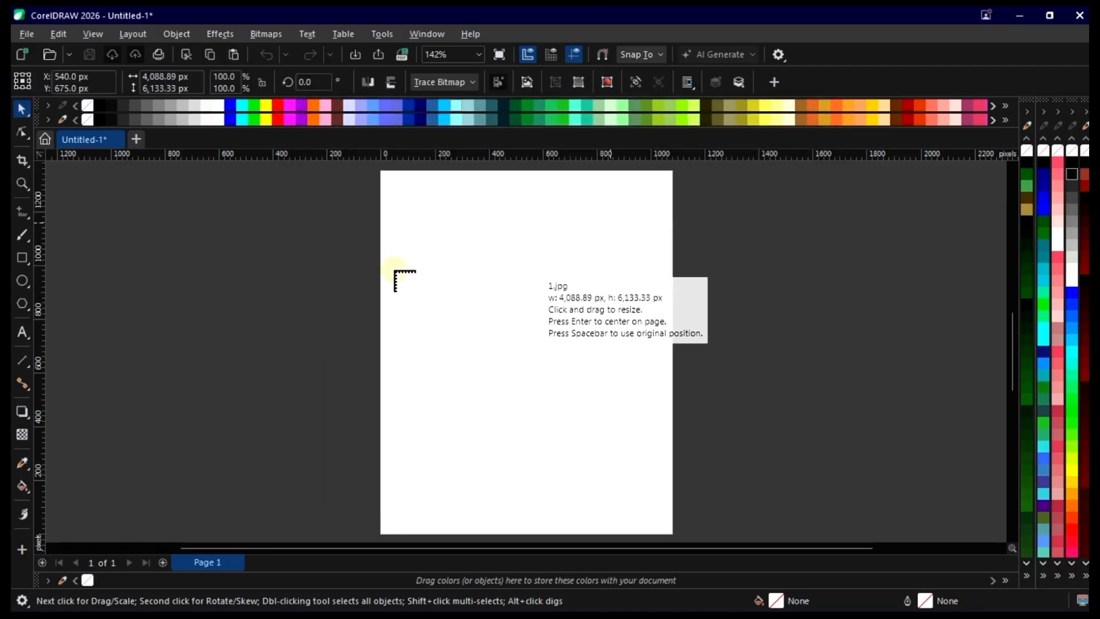
- Place the sunset, blue-purple, red-blue and praying woman images side by side across the page at reduced size
left_click_drag(210, 208, 296, 338)
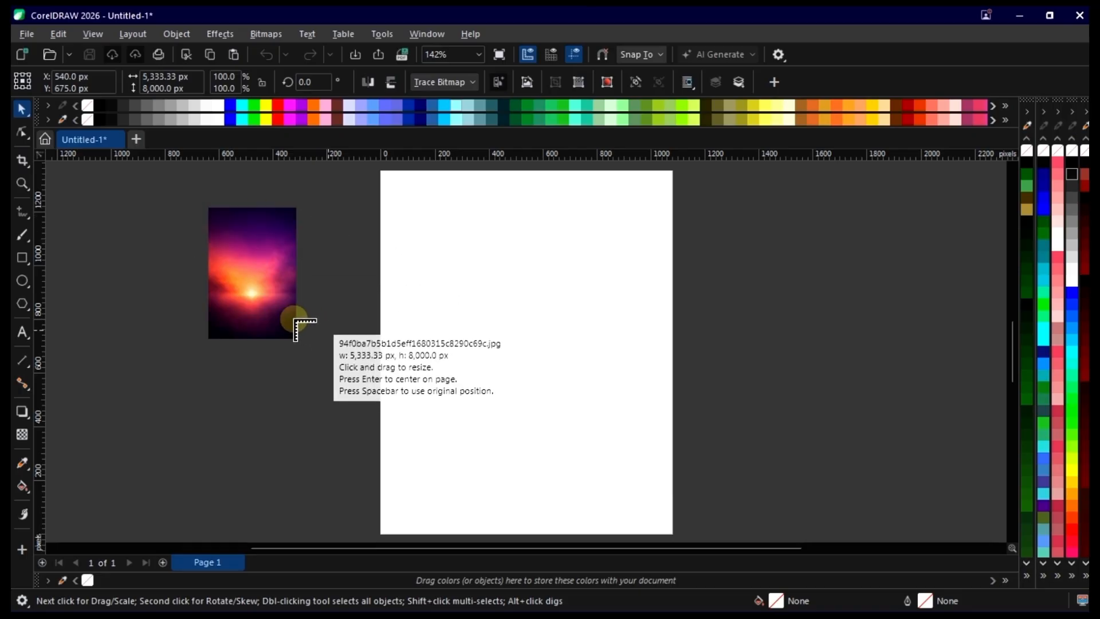
left_click_drag(324, 201, 429, 361)
left_click_drag(470, 205, 576, 418)
left_click_drag(636, 255, 801, 452)
- Move all four imported images off the page into the empty area to its right
left_click_drag(713, 320, 872, 283)
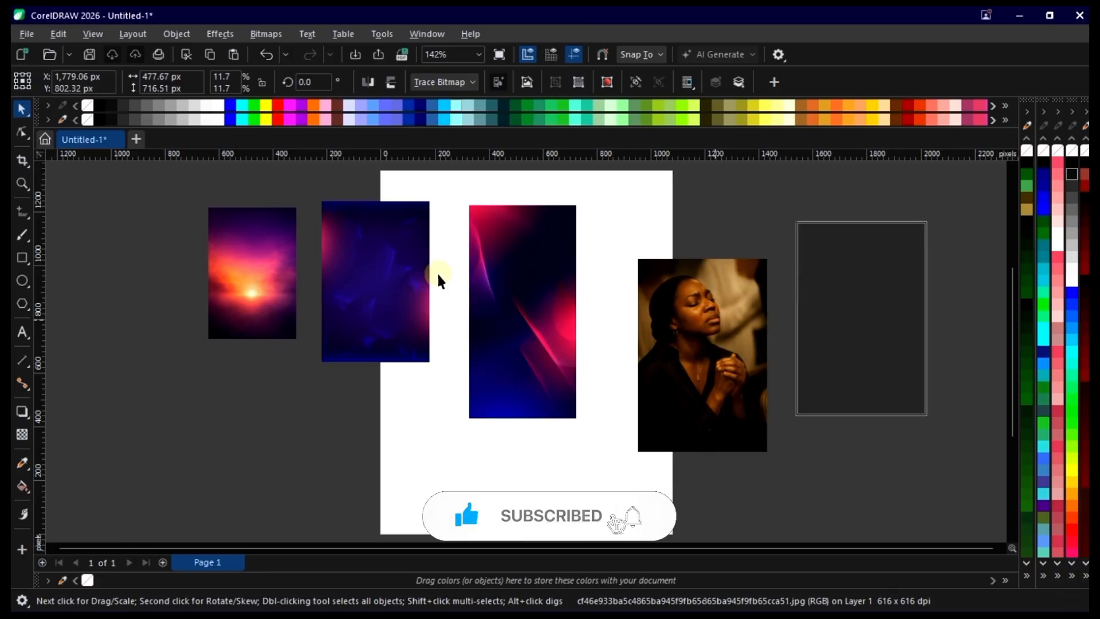
left_click(343, 281)
scroll(418, 305, "down", 2)
left_click_drag(511, 304, 685, 389)
left_click_drag(389, 251, 740, 423)
left_click_drag(336, 263, 688, 238)
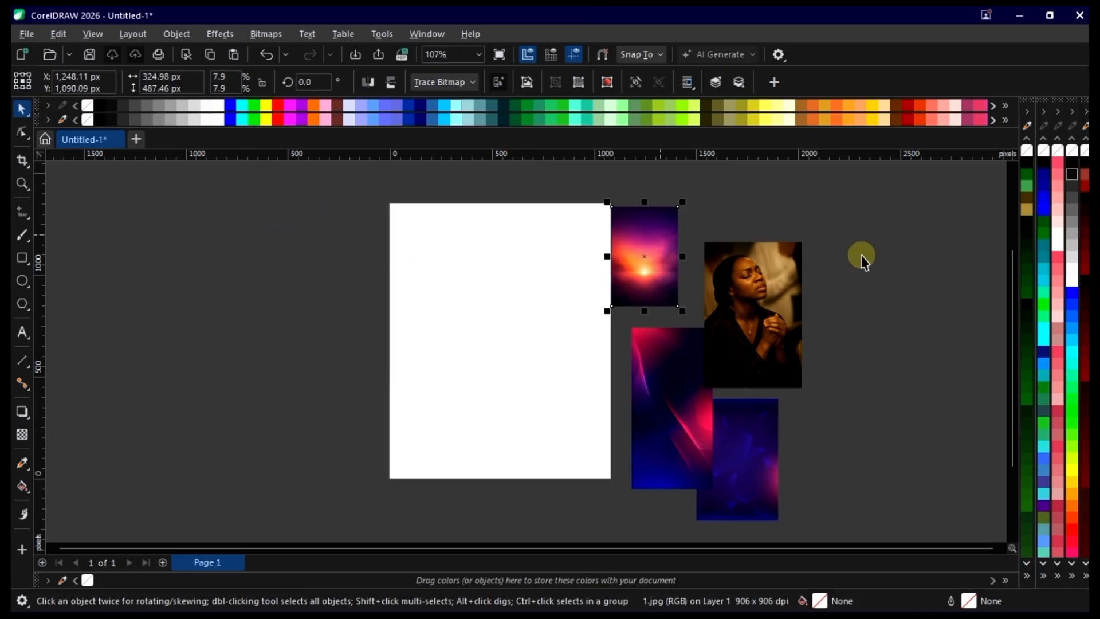
left_click(827, 268)
- Move the sunset image onto the page and enlarge it to about 838 by 1257 px
scroll(664, 301, "up", 1)
left_click_drag(636, 213, 374, 281)
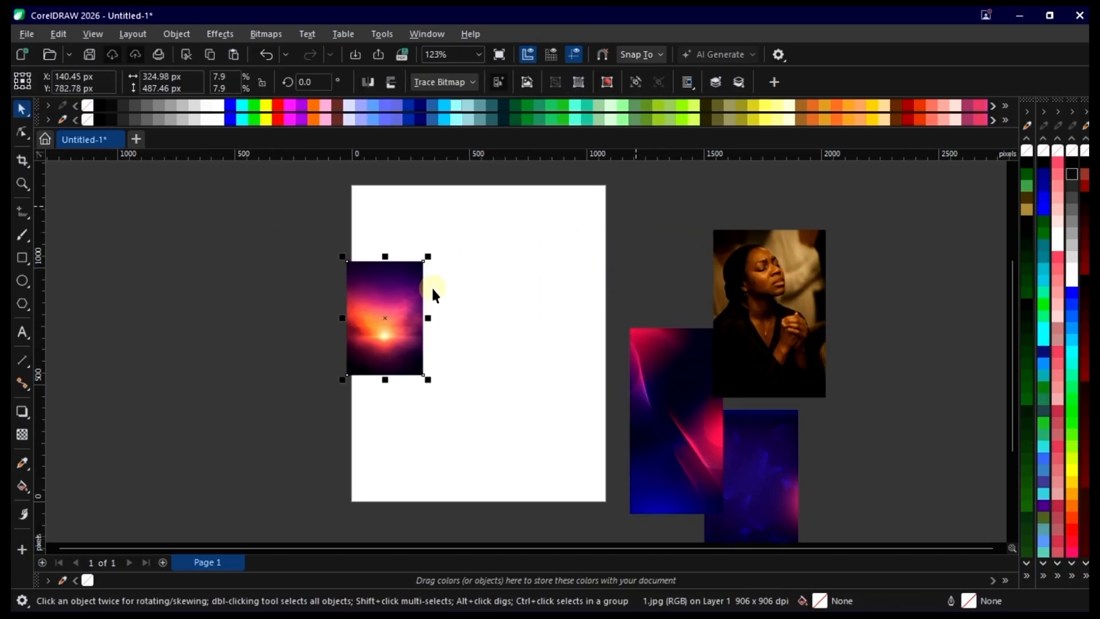
left_click_drag(429, 256, 484, 167)
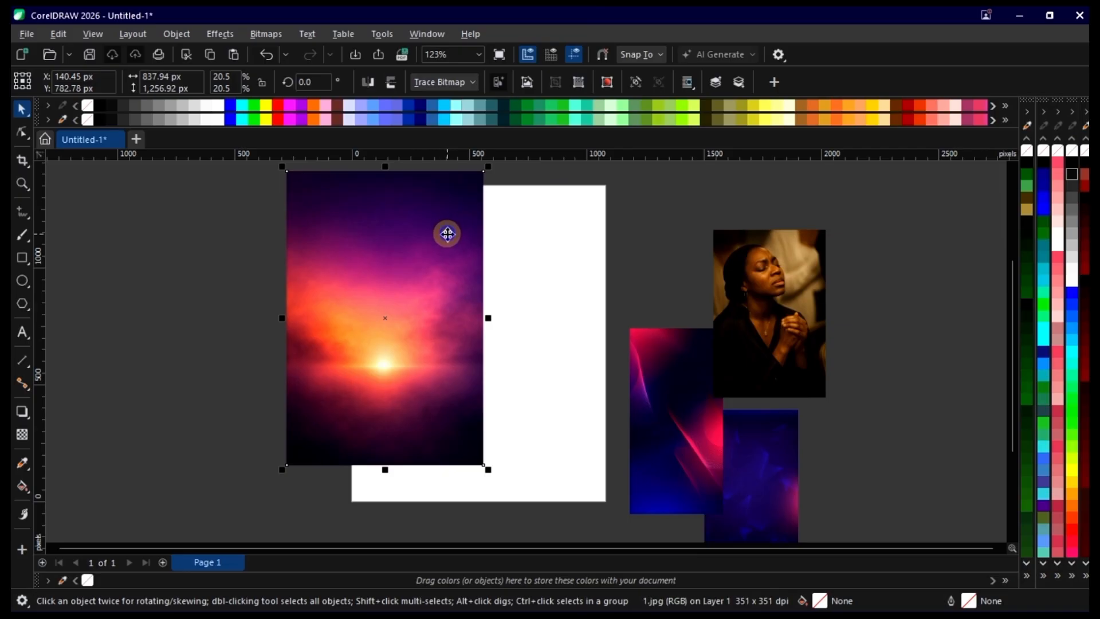
- PowerClip the sunset image inside the page-sized rectangle and centre it on the page while editing the clip contents
right_click(447, 233)
left_click(520, 365)
left_click(541, 295)
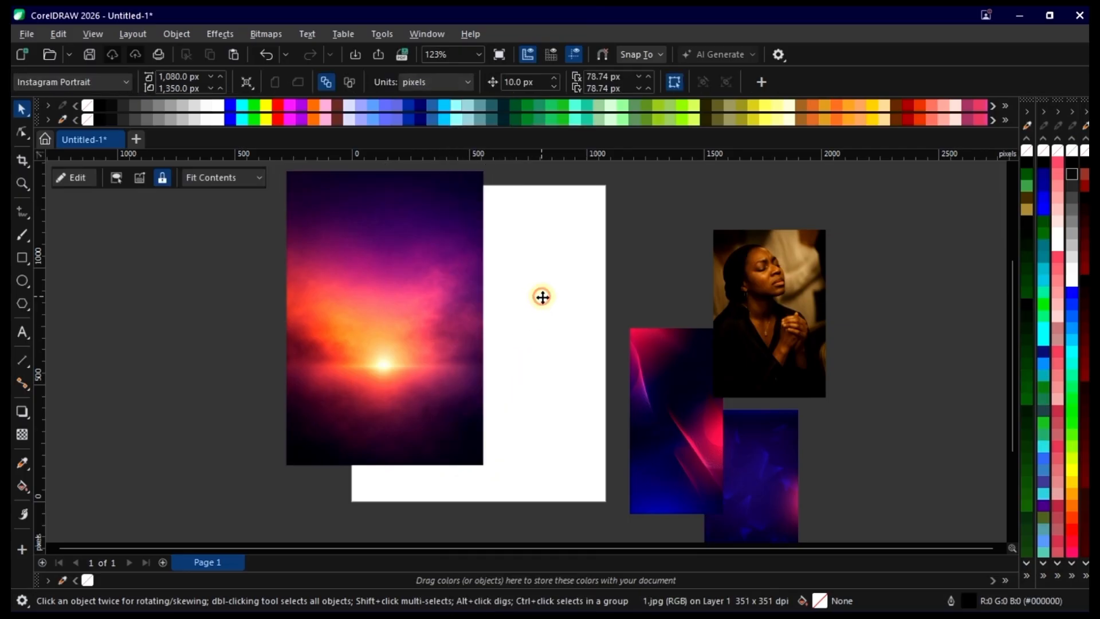
double_click(464, 301)
left_click_drag(405, 227, 475, 270)
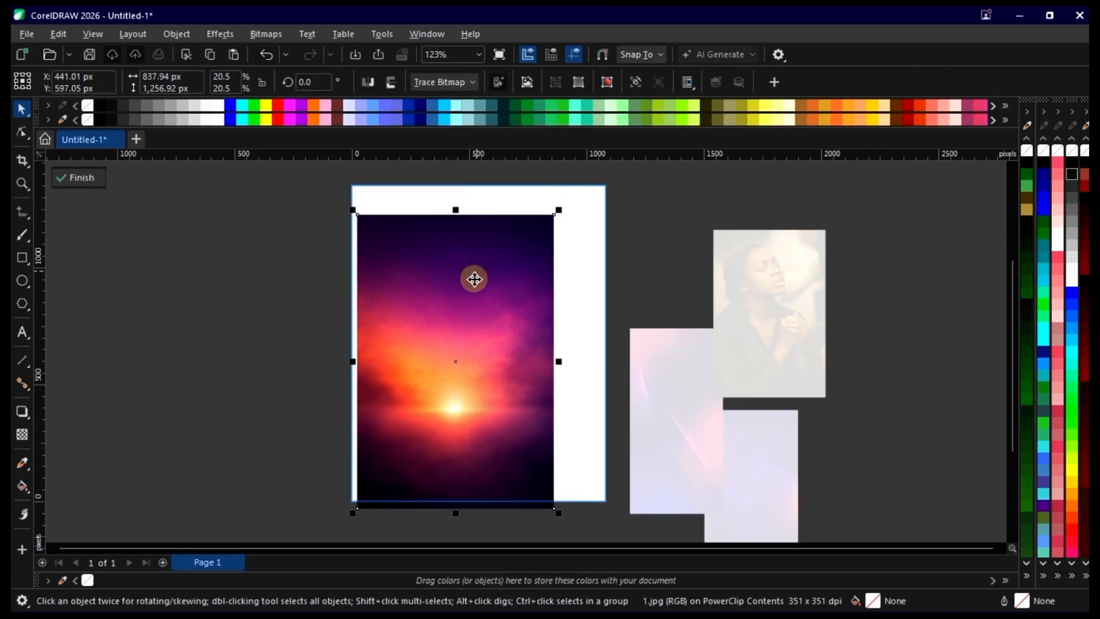
key("p")
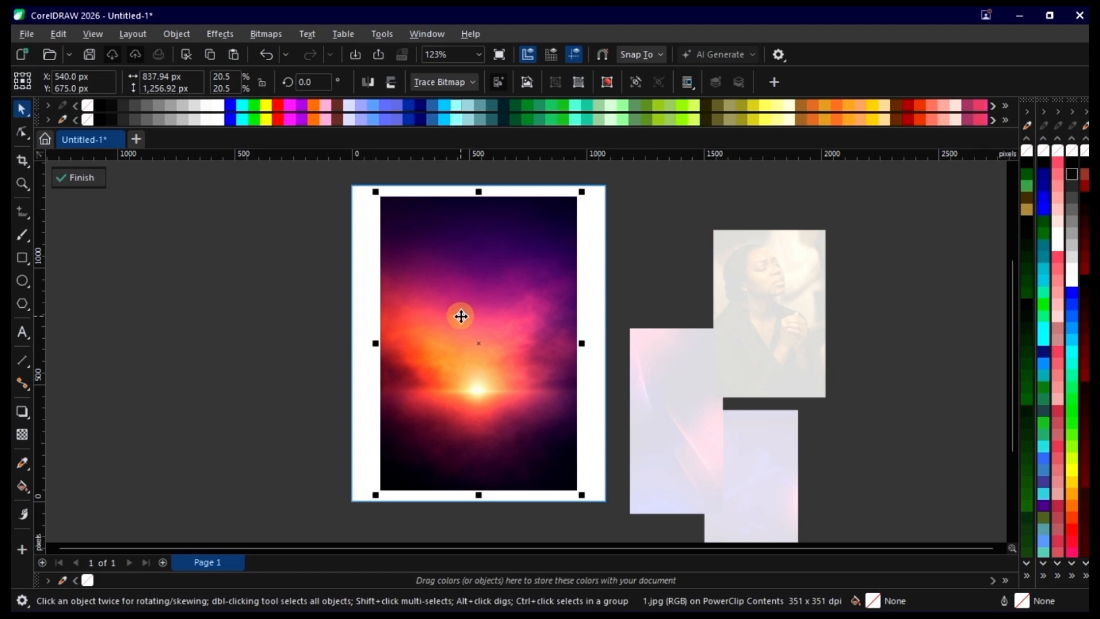
- Convert the sunset image to a 400 dpi RGB Color (24-bit) bitmap with anti-aliasing and a transparent background
key("alt+b")
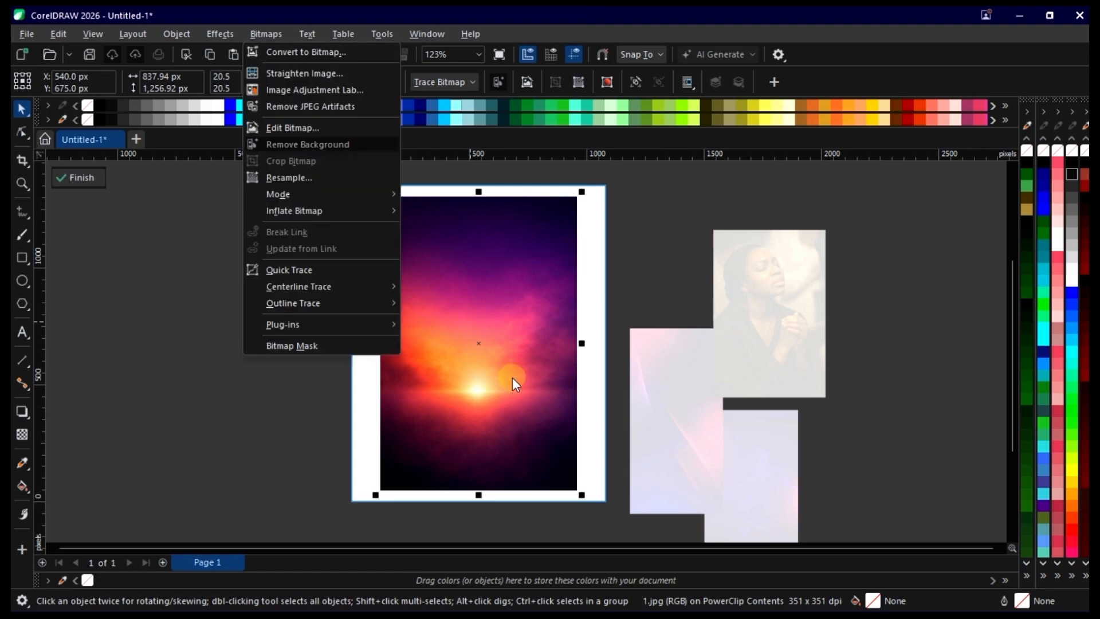
left_click(499, 295)
left_click(269, 33)
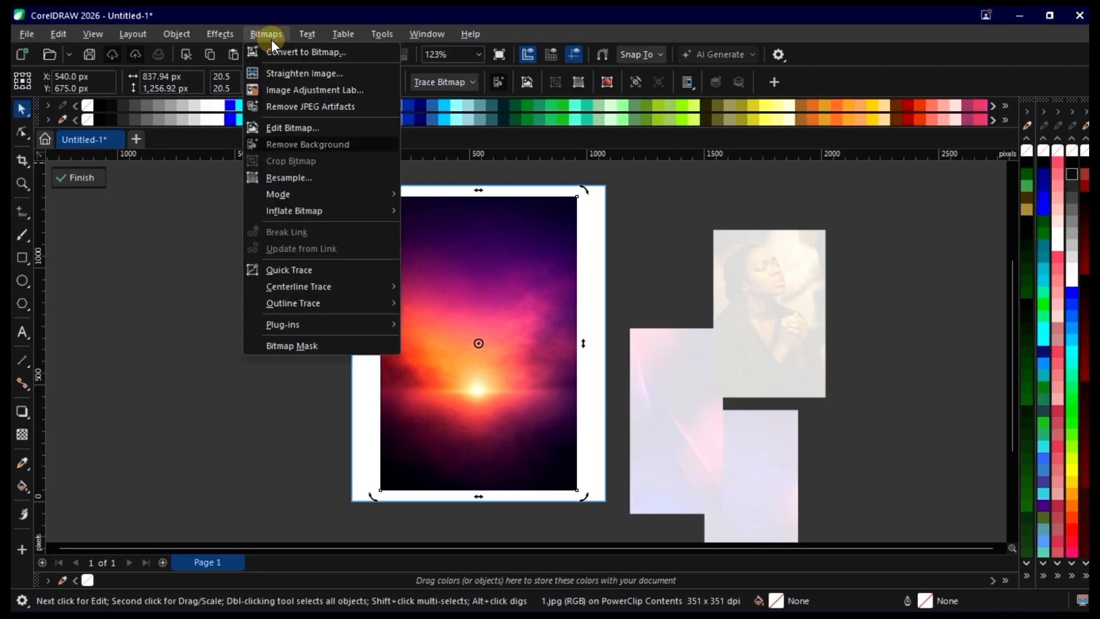
left_click(275, 51)
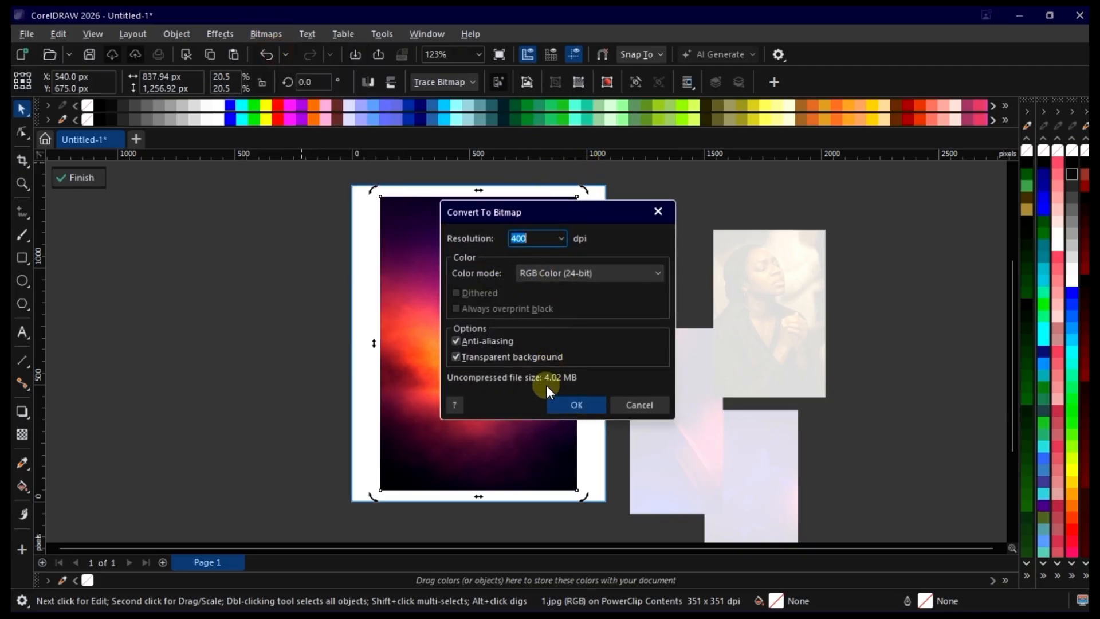
left_click(579, 404)
- Enlarge the sunset bitmap to about 1091 by 1635 px, covering both side edges of the frame
left_click_drag(584, 190, 596, 291)
scroll(594, 292, "up", 5)
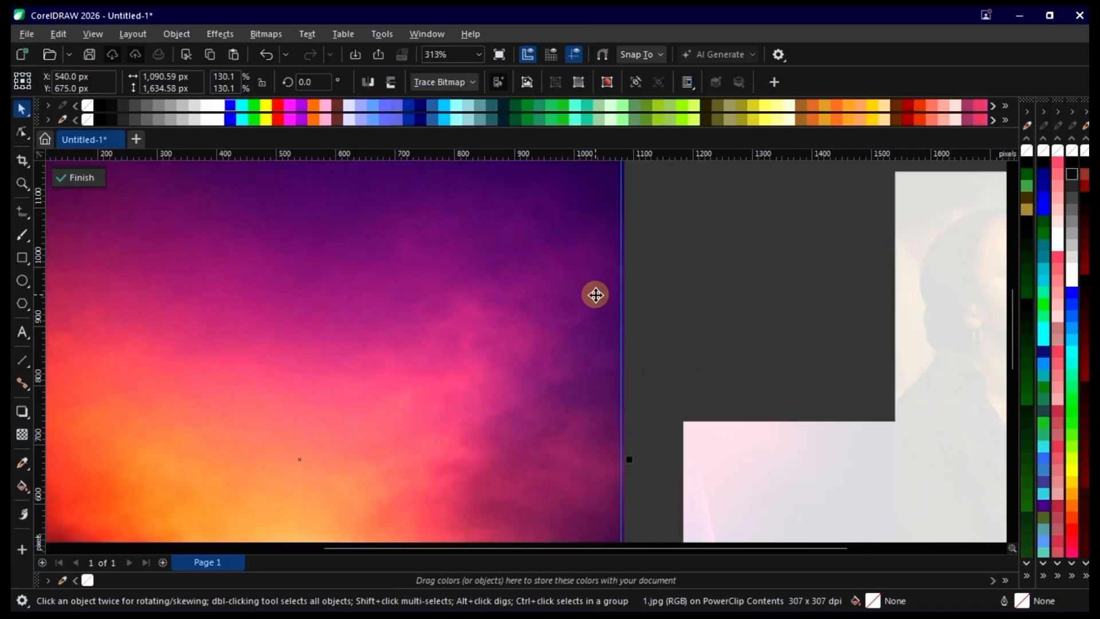
scroll(596, 295, "down", 2)
scroll(209, 317, "up", 6)
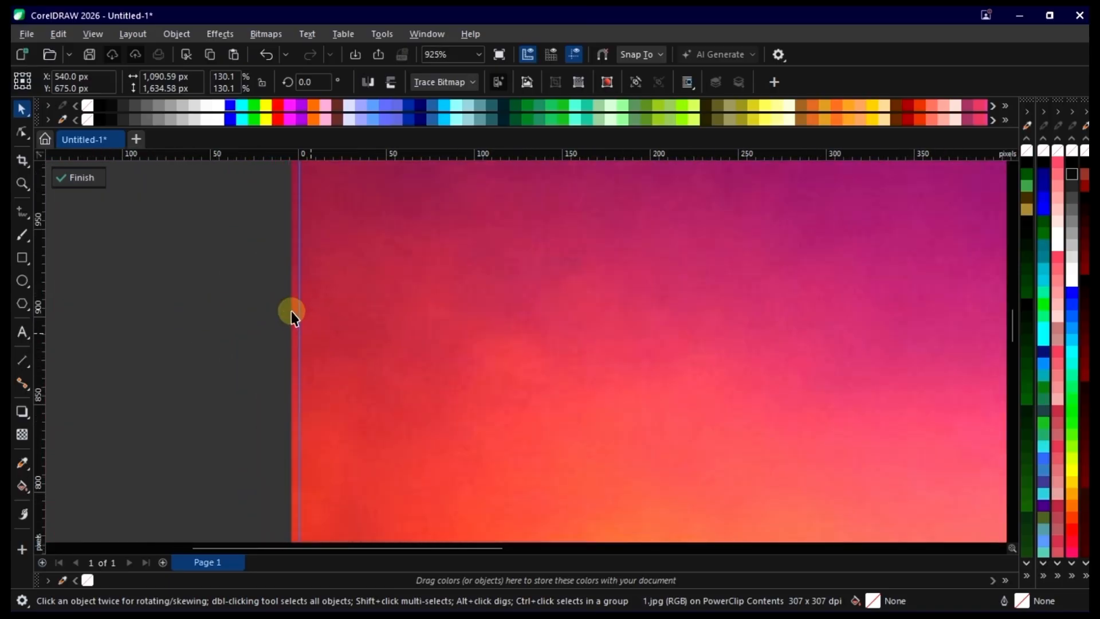
scroll(597, 344, "down", 5)
scroll(636, 346, "up", 3)
scroll(550, 349, "down", 4)
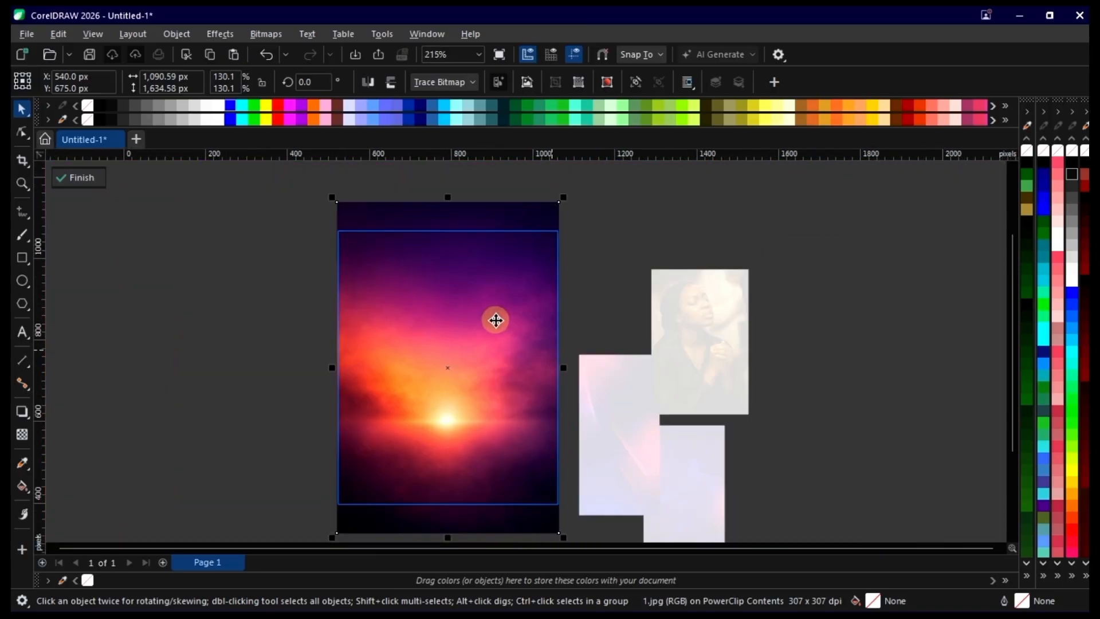
- Shift the sunset bitmap straight up inside the frame to a vertical position of about 735 px
scroll(482, 337, "down", 2)
scroll(514, 378, "up", 2)
left_click_drag(486, 368, 486, 357)
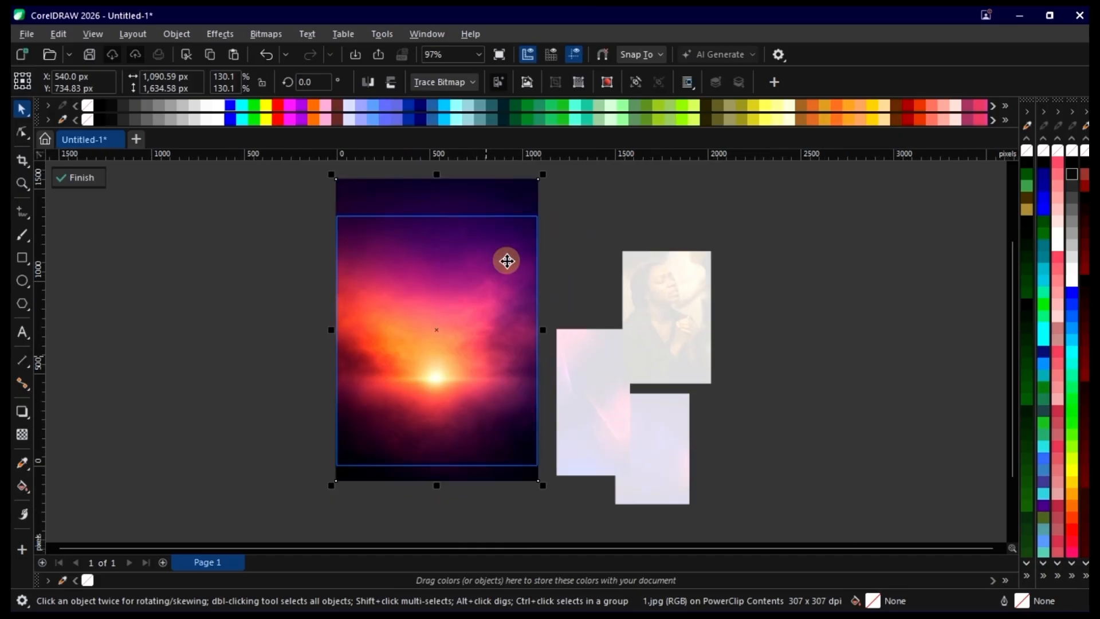
- Move the sunset bitmap slightly down inside its frame and finish editing the PowerClip contents
left_click_drag(507, 261, 504, 265)
left_click(584, 218)
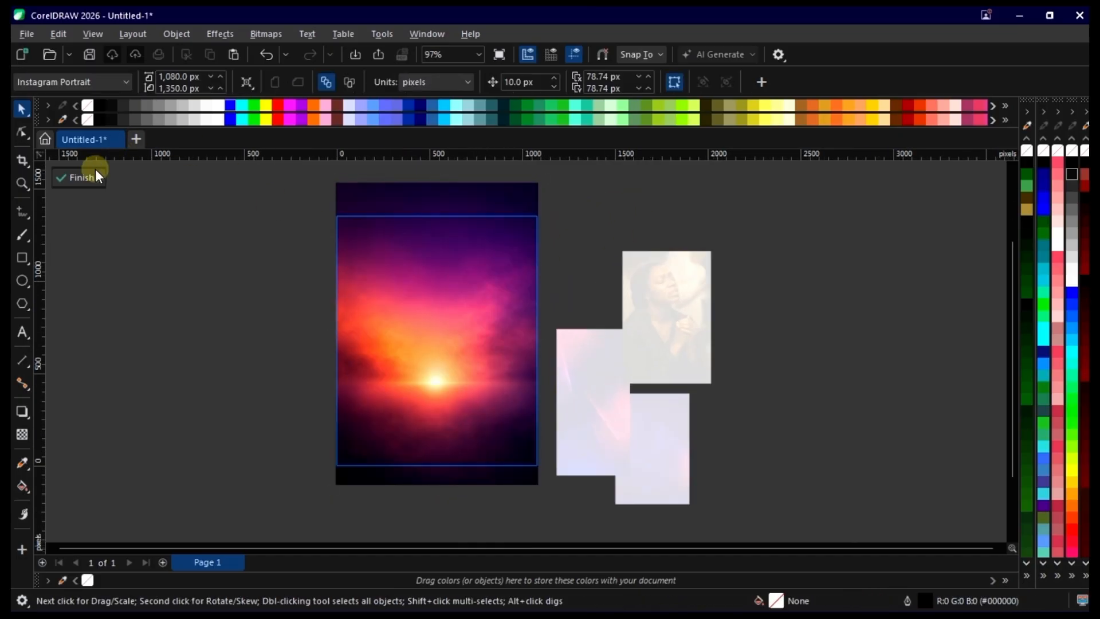
left_click(73, 182)
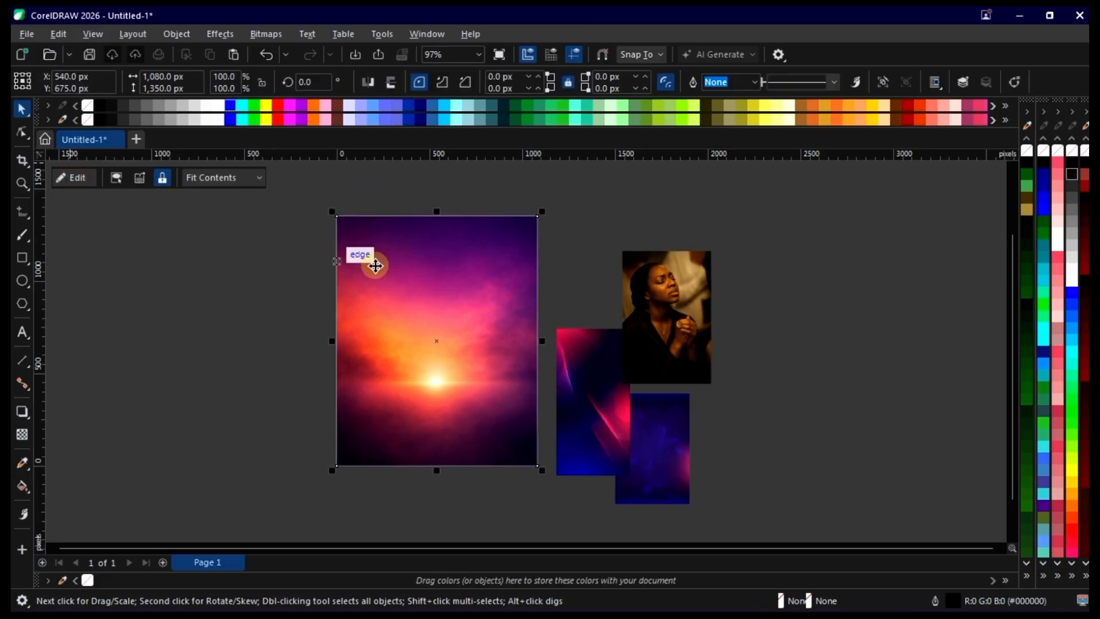
- PowerClip the woman's photo and the two abstract backgrounds inside the sunset frame and open its contents for editing
scroll(367, 260, "down", 1)
left_click_drag(697, 230, 521, 447)
scroll(371, 315, "up", 2)
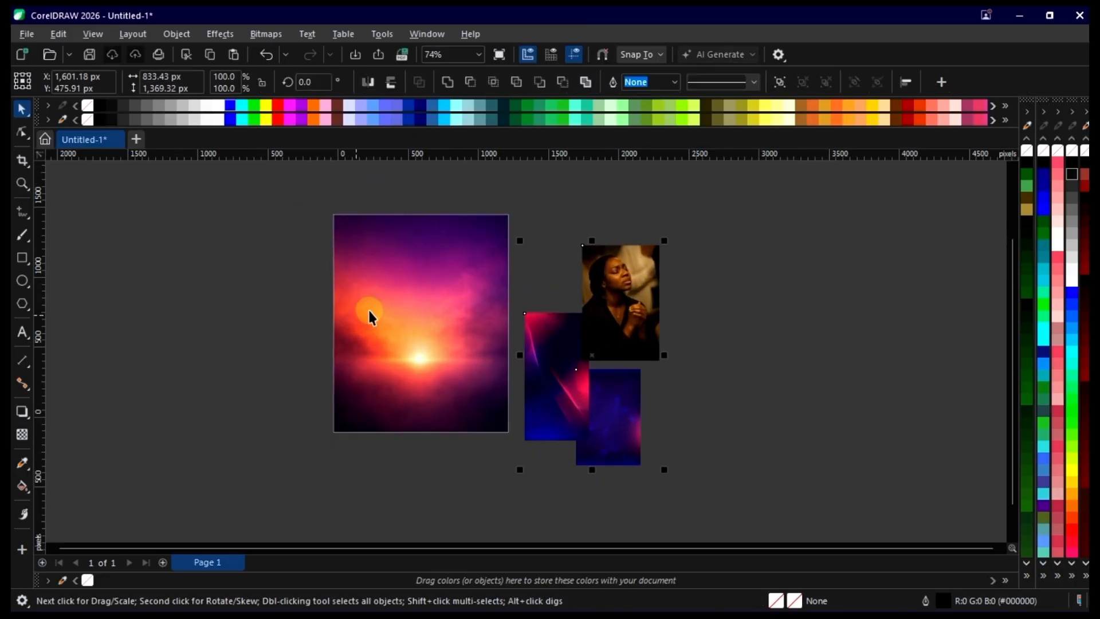
right_click(634, 262)
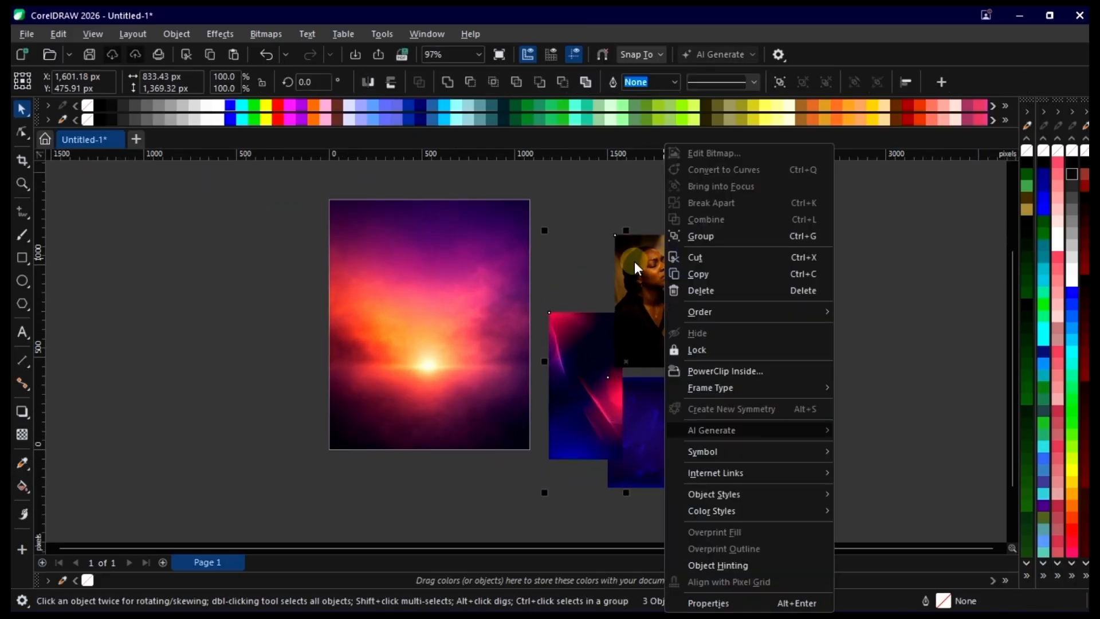
left_click(707, 371)
left_click(443, 253)
double_click(449, 259)
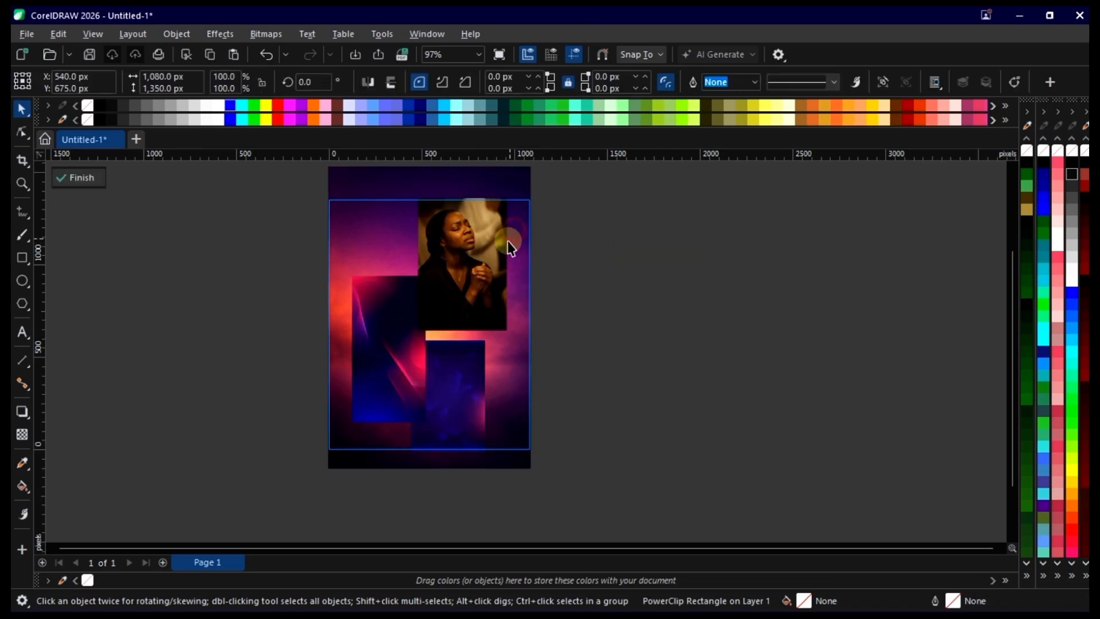
- Move the praying woman's photo outside the frame's left edge and convert it to a 400 dpi bitmap
left_click(672, 240)
left_click(469, 227)
left_click_drag(448, 231, 270, 231)
scroll(331, 247, "up", 2)
key("alt+b")
key("p")
key("Return")
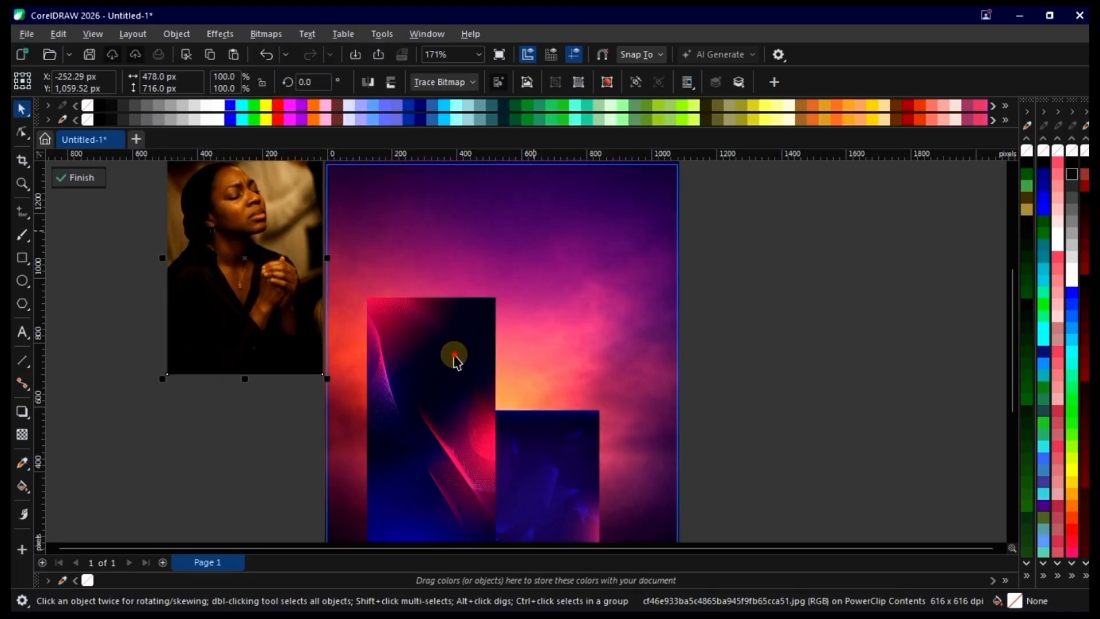
- Convert the red and blue abstract background to a 400 dpi RGB Color (24-bit) bitmap with anti-aliasing and a transparent background
left_click_drag(452, 361, 481, 304)
key("alt+b")
key("p")
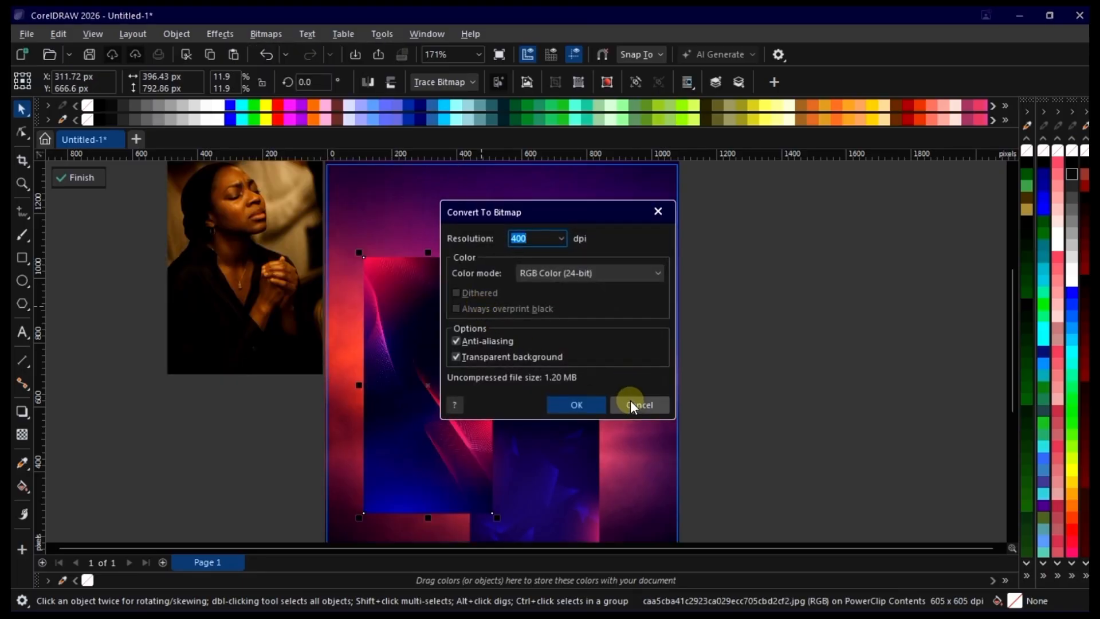
key("Return")
left_click_drag(363, 377, 243, 334)
- Pull the dark blue abstract background clear of the other image and convert it to a bitmap
left_click_drag(535, 491, 570, 349)
key("alt+b")
key("p")
key("Return")
- Move both abstract backgrounds beyond the frame's right edge and place the woman's photo in its upper-left area at about X 284, Y 984 px
left_click_drag(536, 313, 800, 294)
scroll(447, 379, "down", 1)
left_click_drag(368, 381, 890, 404)
left_click_drag(335, 291, 437, 273)
- Fade the bottom edge of the woman's photo with a -90° linear fountain transparency, lengthening the fade upward and raising its midpoint
scroll(442, 280, "up", 1)
scroll(435, 298, "up", 1)
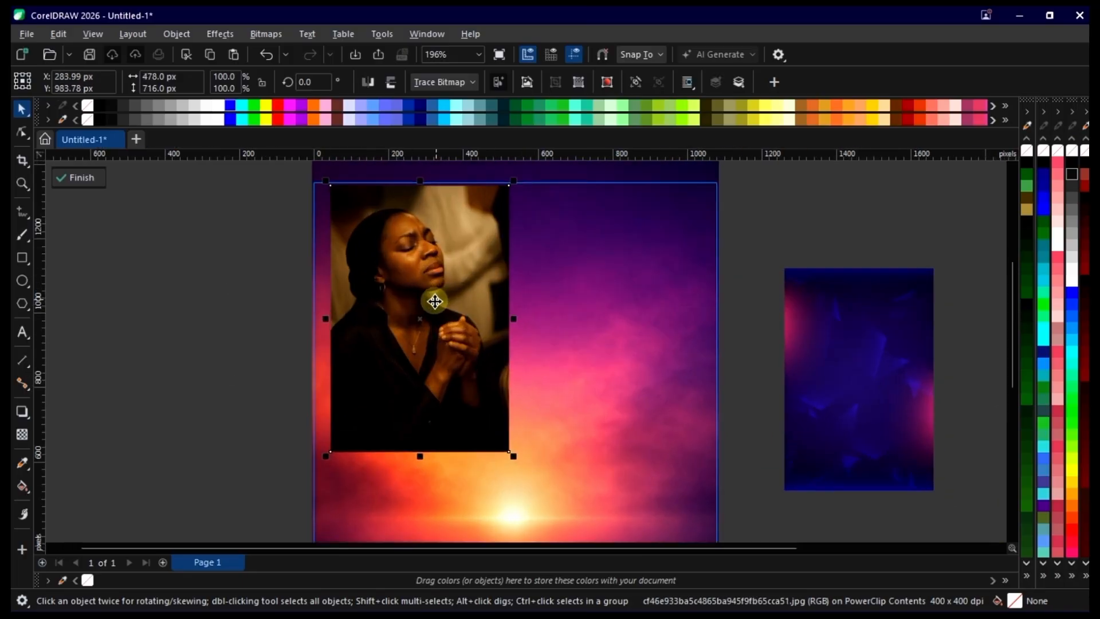
scroll(432, 435, "up", 1)
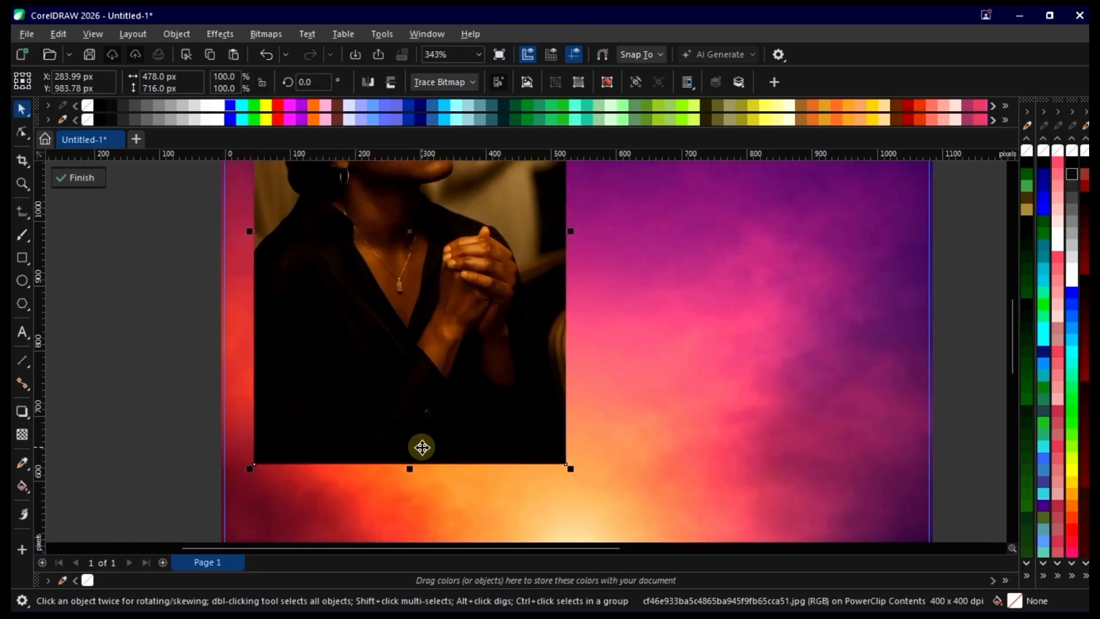
scroll(416, 447, "up", 2)
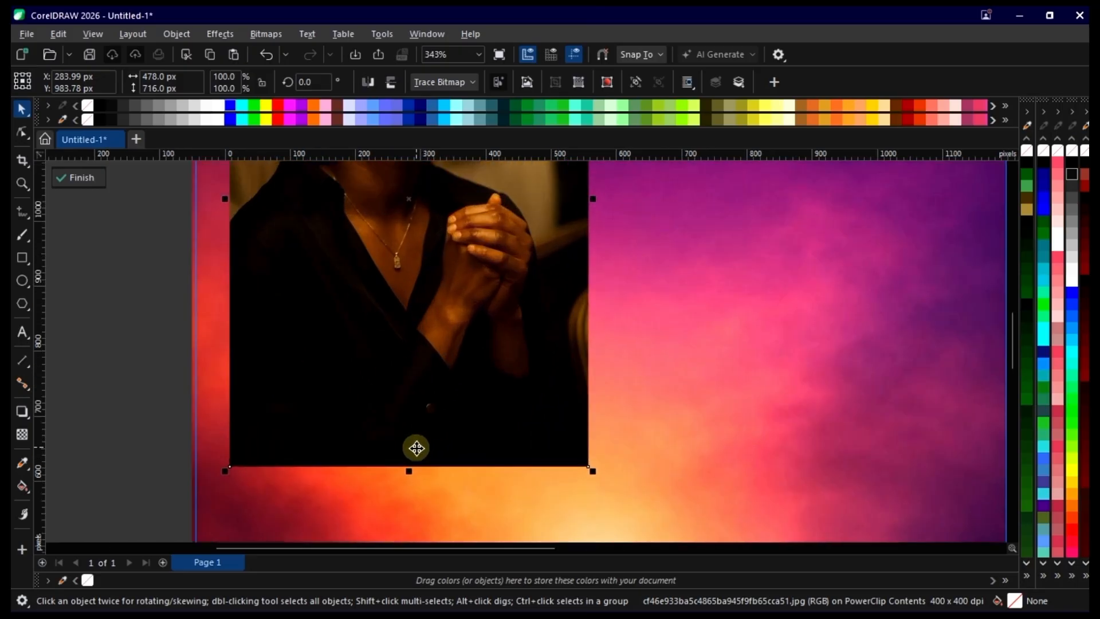
scroll(432, 383, "down", 5)
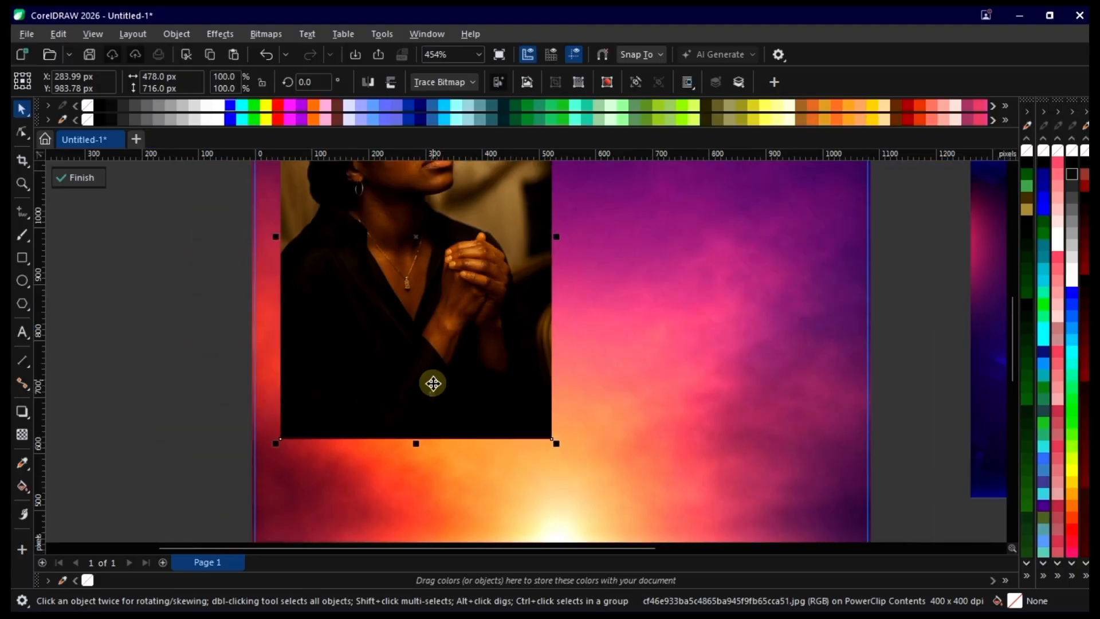
scroll(411, 358, "up", 3)
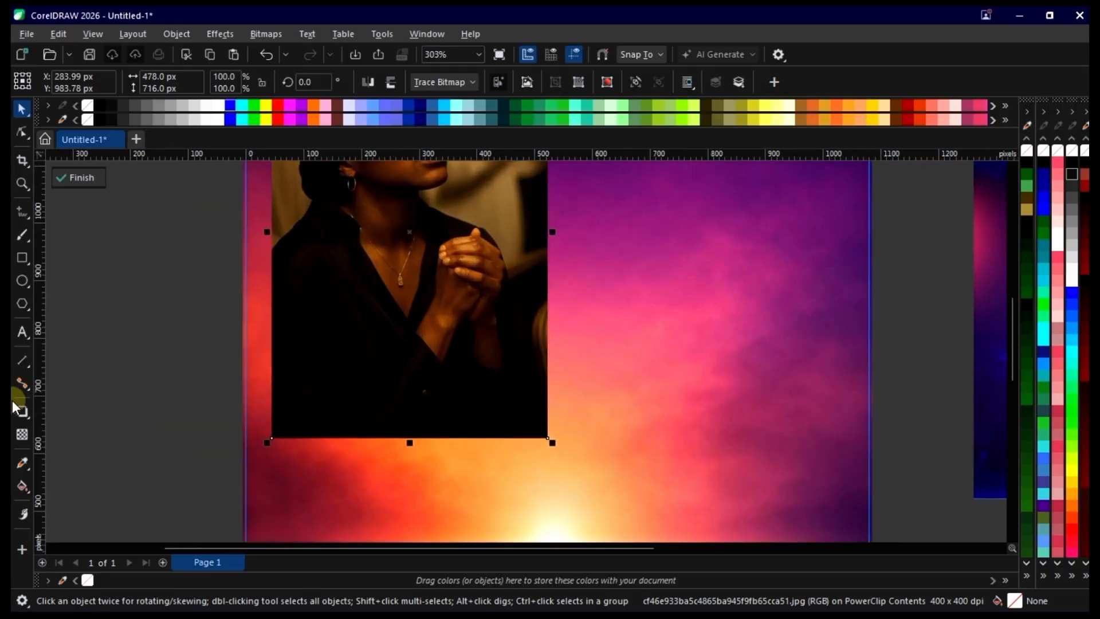
left_click(21, 436)
scroll(430, 445, "up", 7)
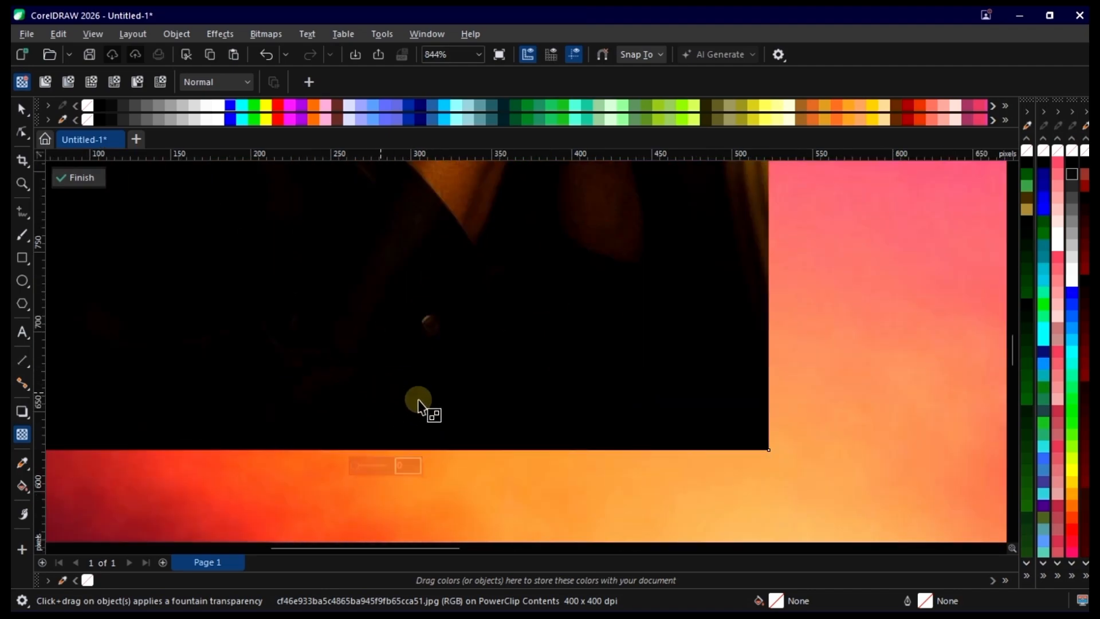
scroll(418, 404, "down", 2)
left_click_drag(392, 369, 393, 431)
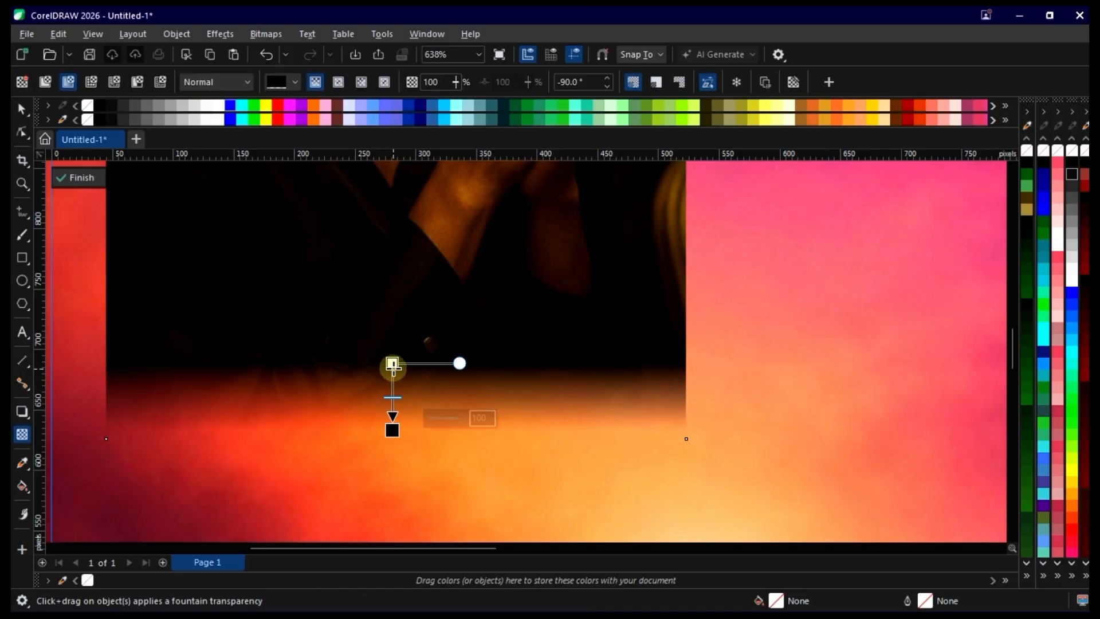
left_click_drag(390, 371, 392, 339)
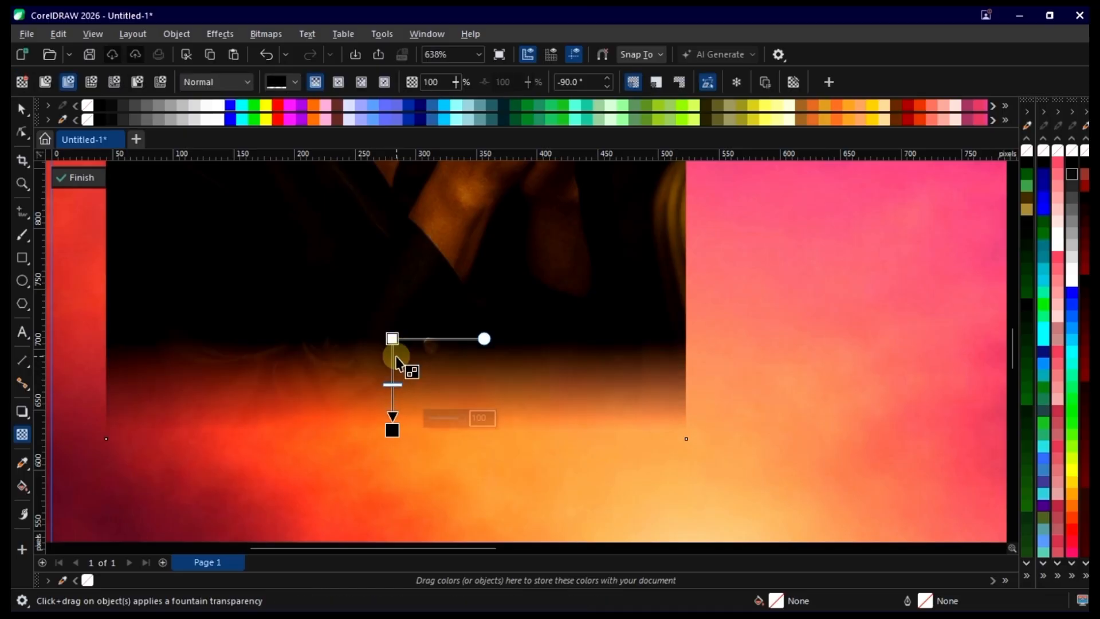
left_click_drag(391, 384, 392, 375)
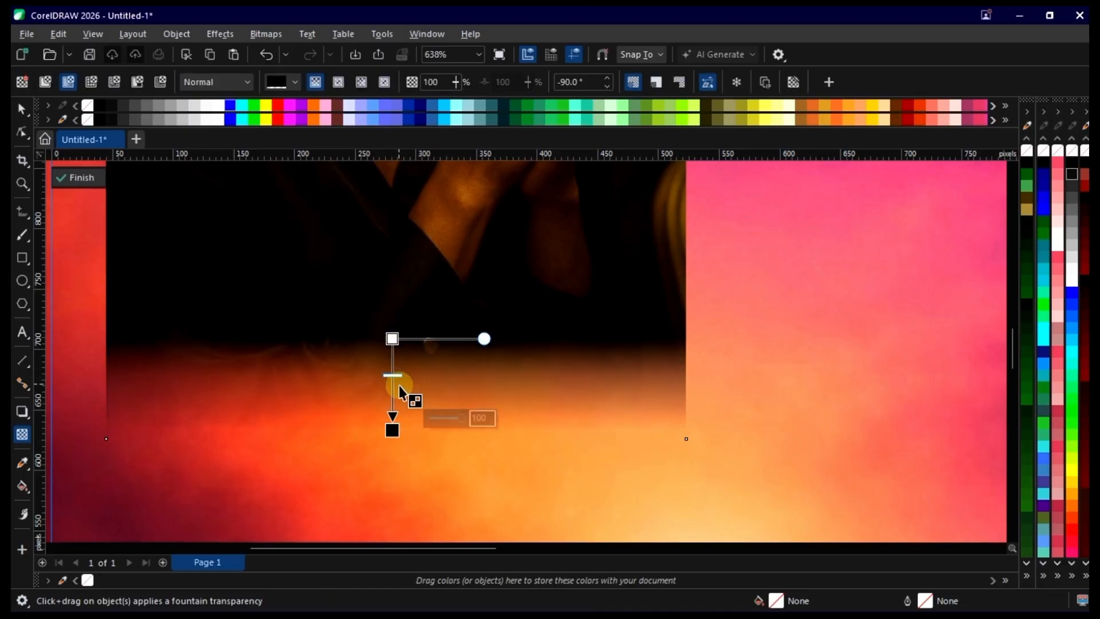
- Move the fully transparent end of the bottom fade slightly up from the photo's lower edge
scroll(380, 437, "down", 1)
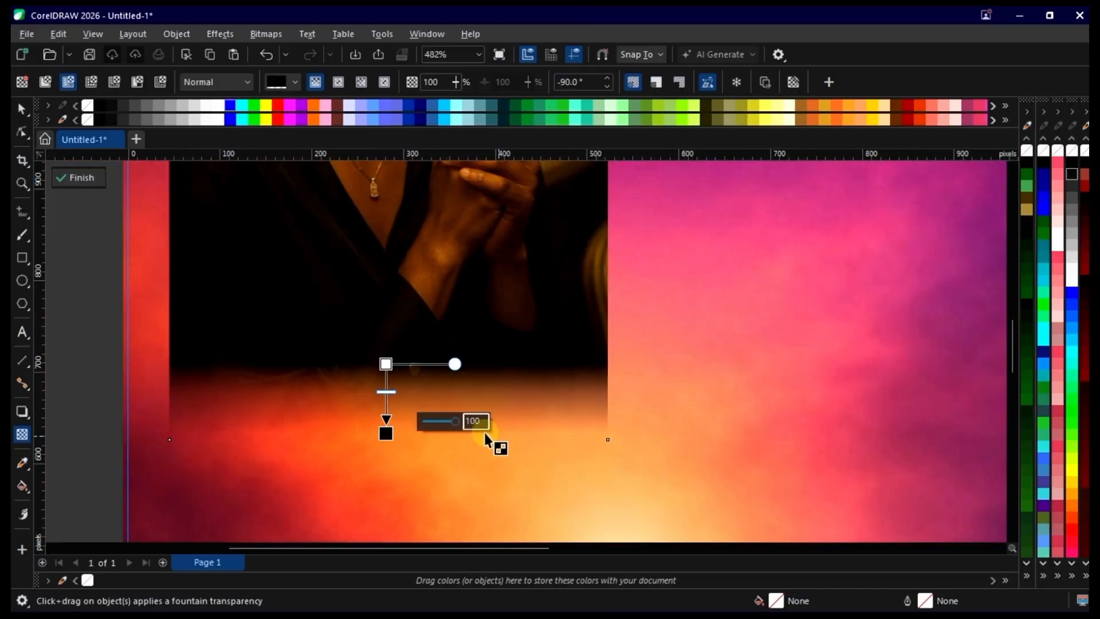
scroll(464, 440, "up", 2)
scroll(375, 444, "up", 1)
left_click_drag(298, 425, 298, 410)
scroll(317, 418, "down", 1)
scroll(317, 424, "down", 2)
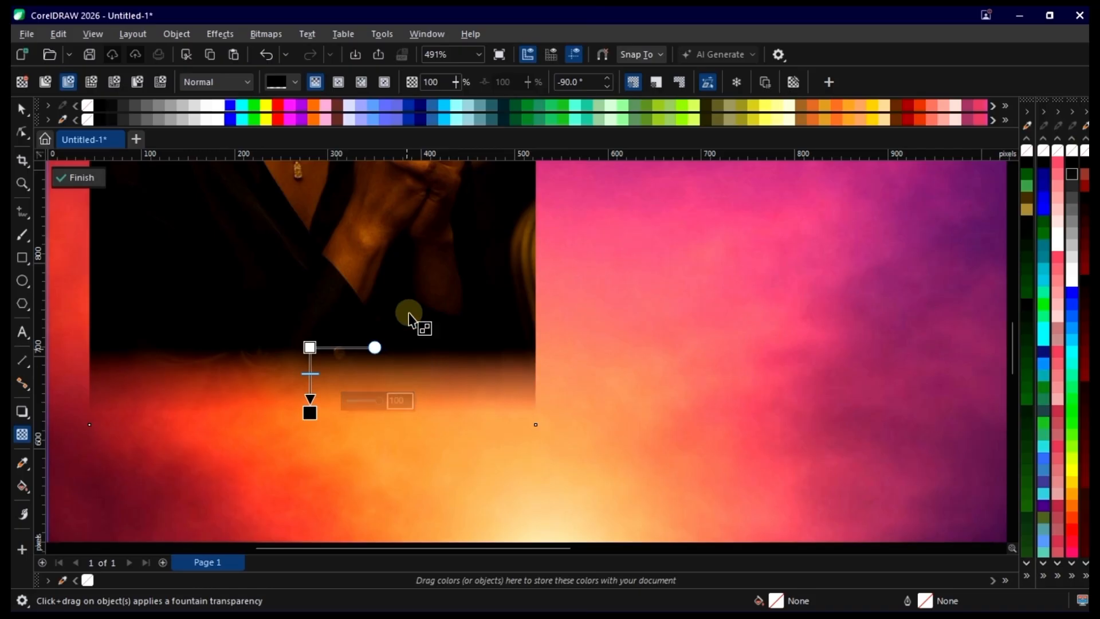
scroll(373, 351, "down", 2)
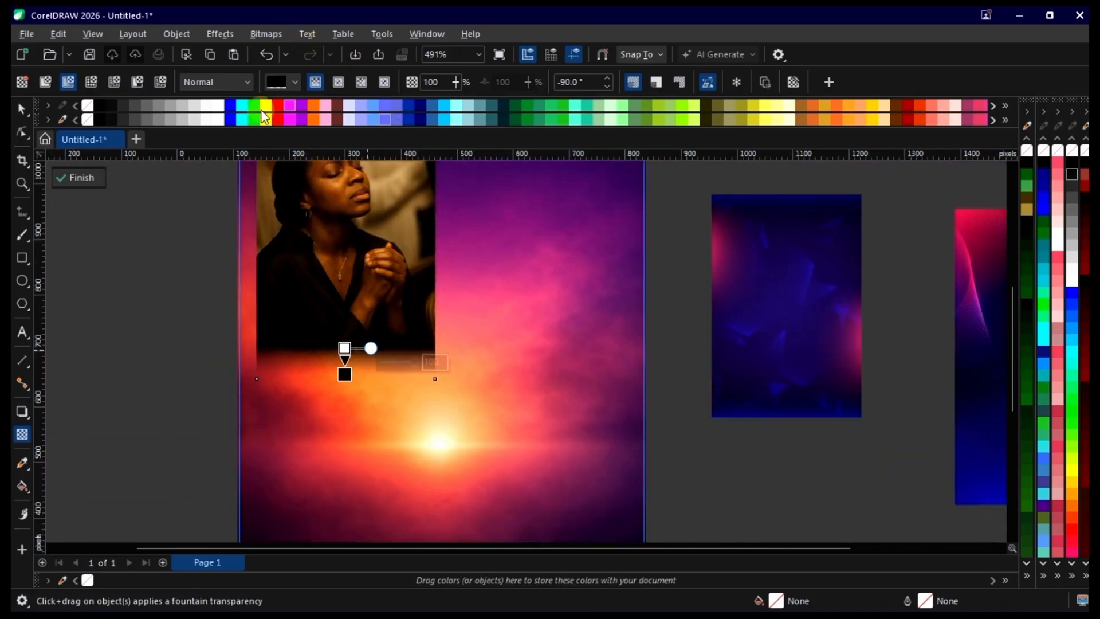
- Convert the bottom-faded photo to a 400 dpi RGB Color (24-bit) bitmap with anti-aliasing and a transparent background
left_click(23, 109)
scroll(380, 345, "down", 2)
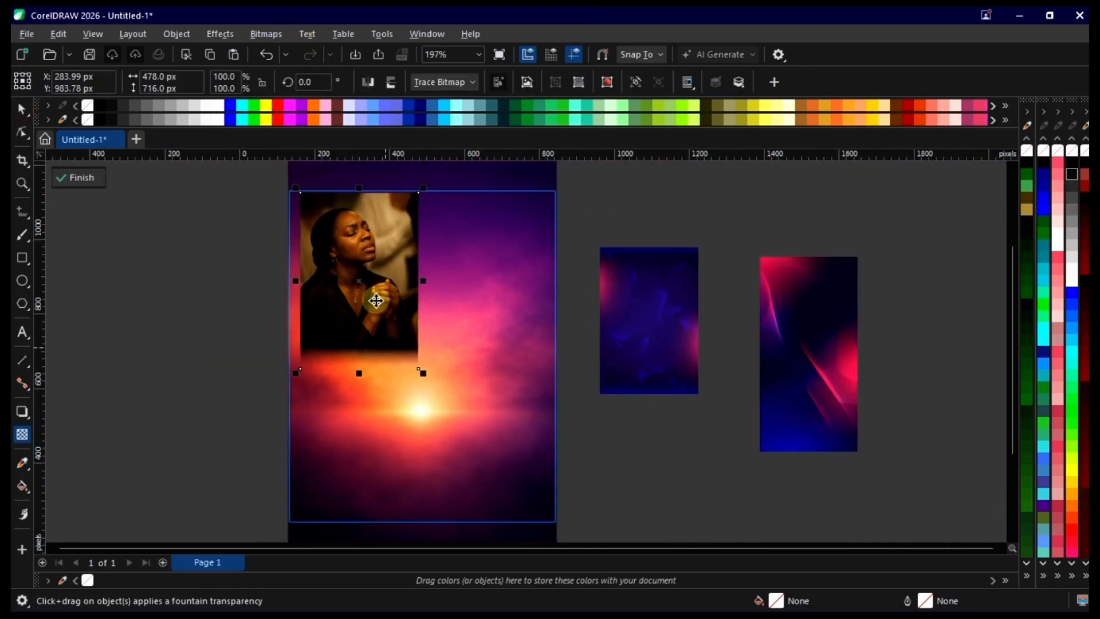
scroll(373, 269, "up", 1)
left_click(264, 34)
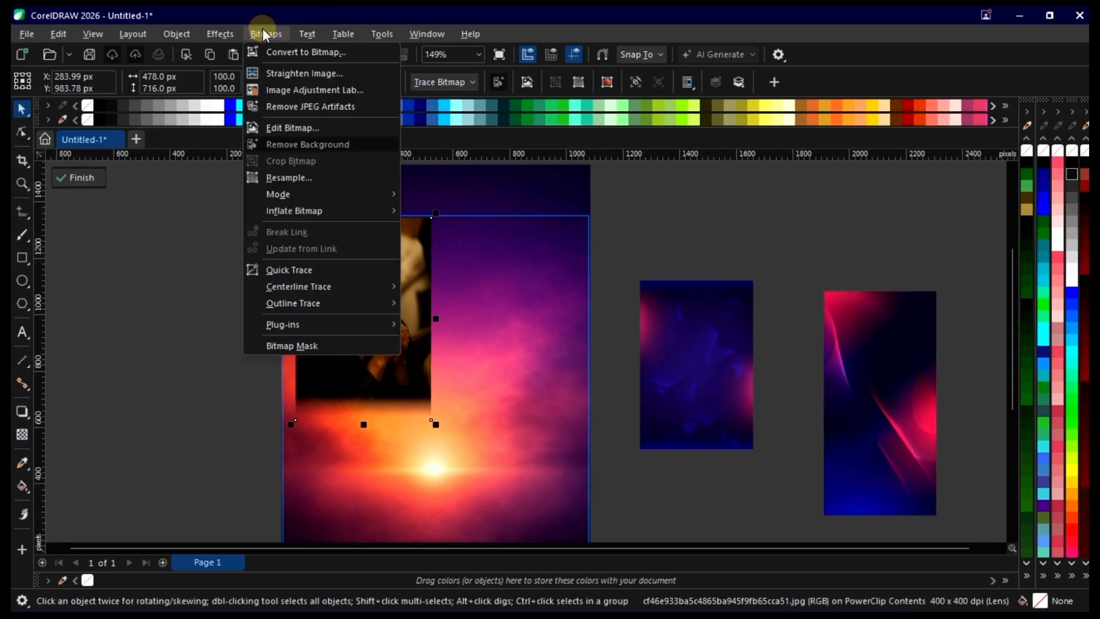
left_click(278, 51)
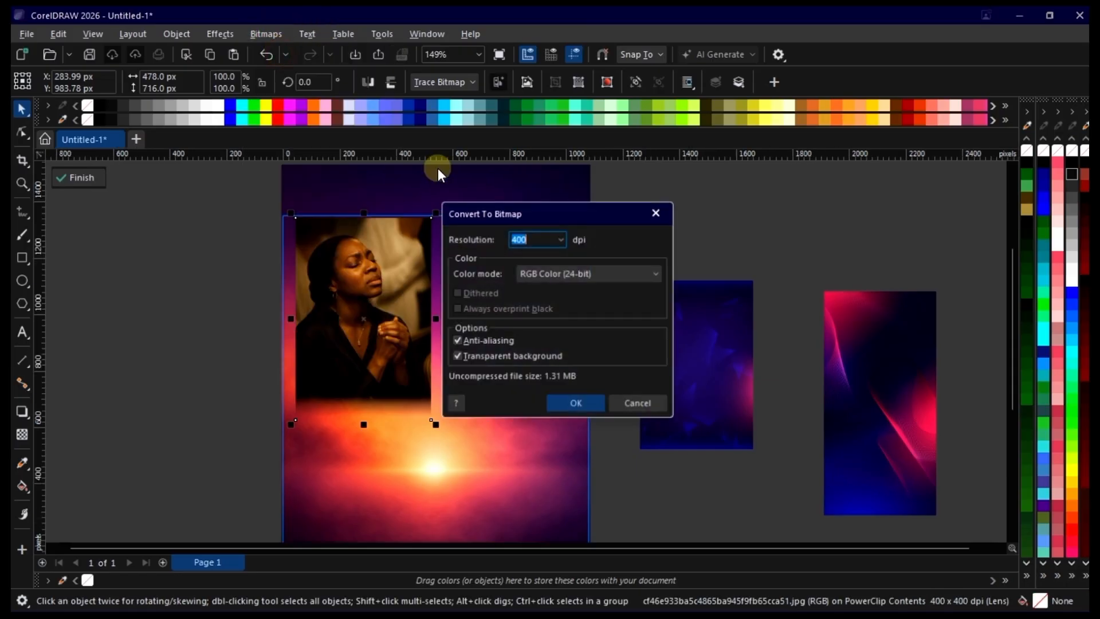
left_click(577, 405)
- Fade the right edge of the woman's photo with a 0° linear fountain transparency that ends just inside the edge
scroll(366, 263, "up", 2)
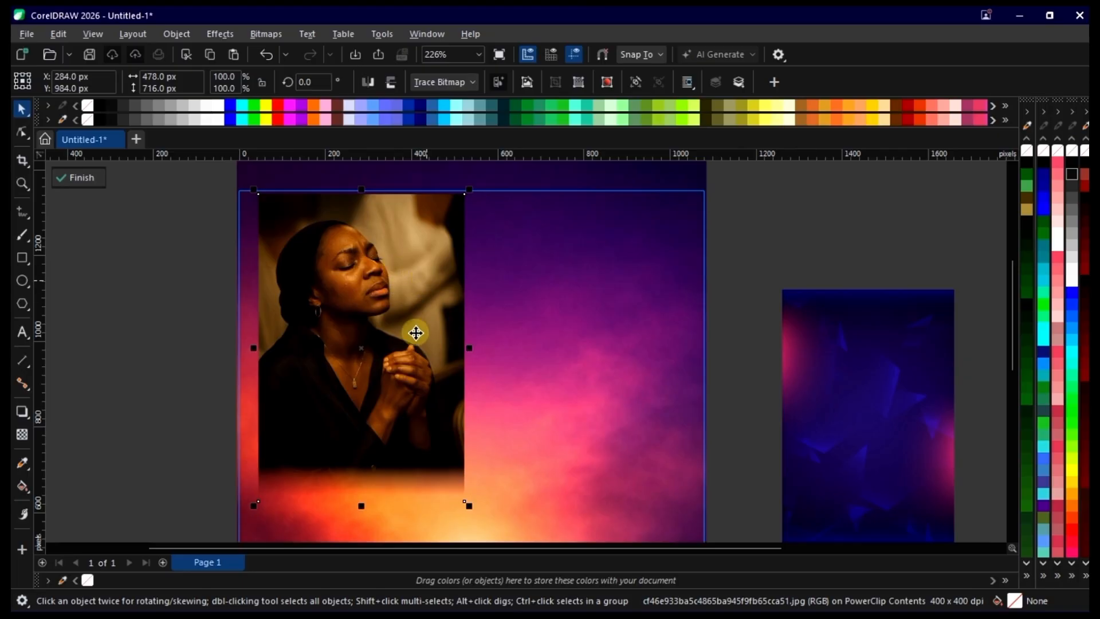
scroll(398, 355, "up", 1)
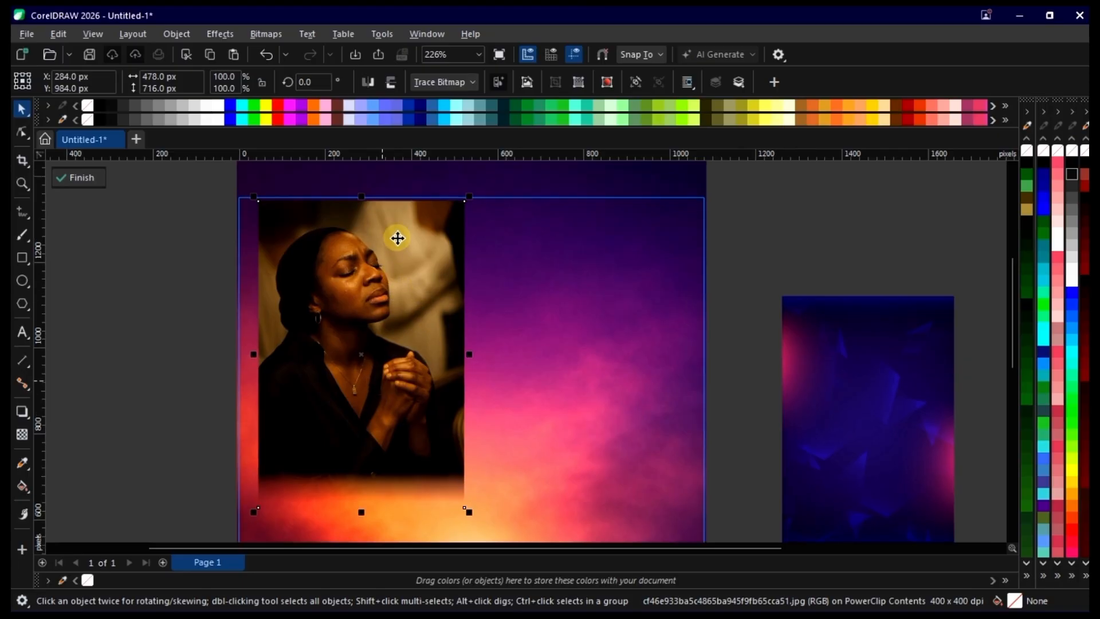
scroll(393, 238, "up", 1)
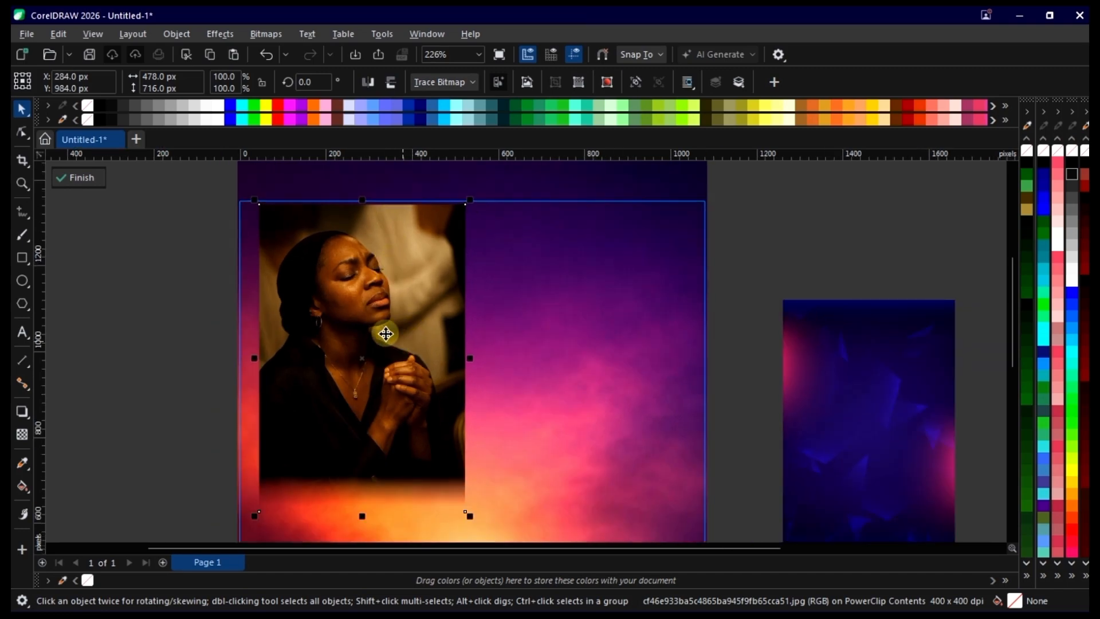
left_click(21, 442)
scroll(441, 332, "up", 2)
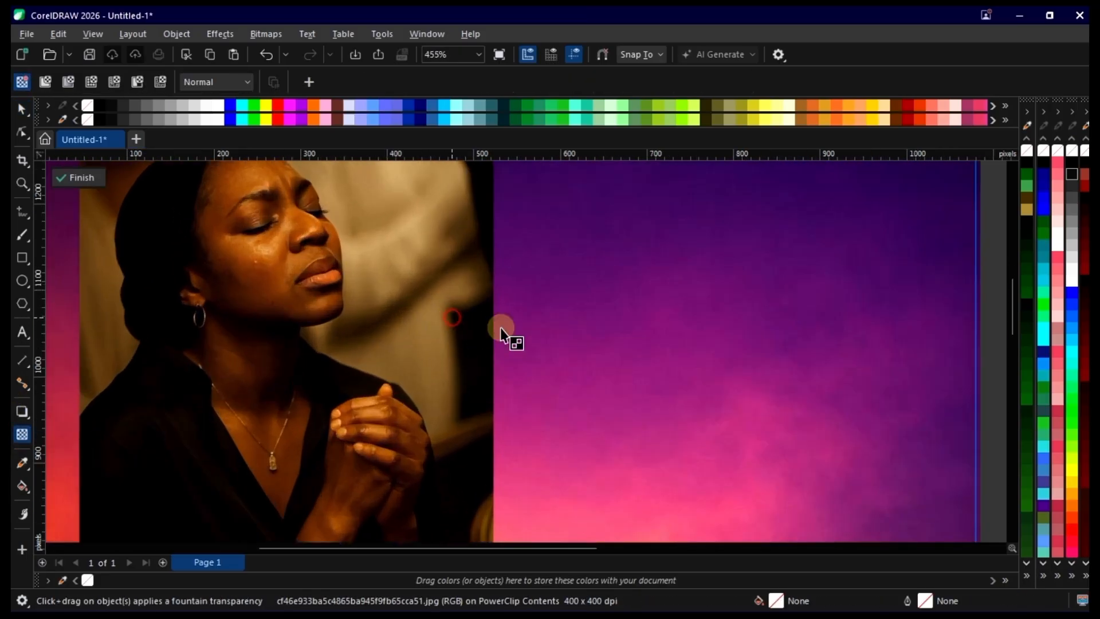
mouse_move(452, 316)
left_mouse_down()
mouse_move(500, 323)
mouse_move(444, 316)
left_mouse_up()
scroll(481, 308, "up", 2)
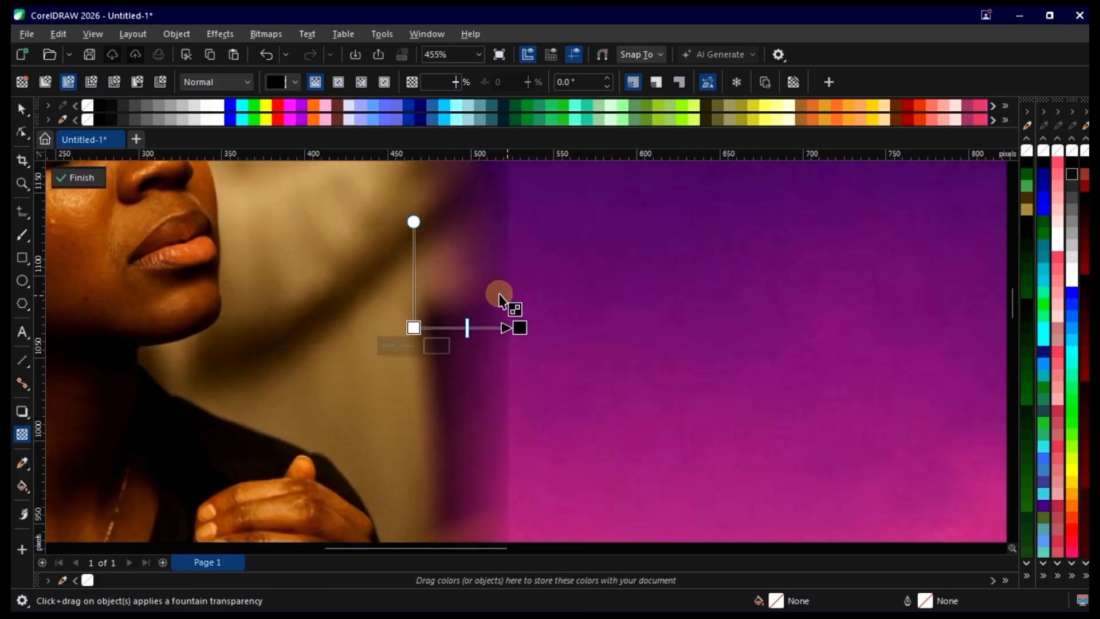
left_click_drag(519, 327, 496, 324)
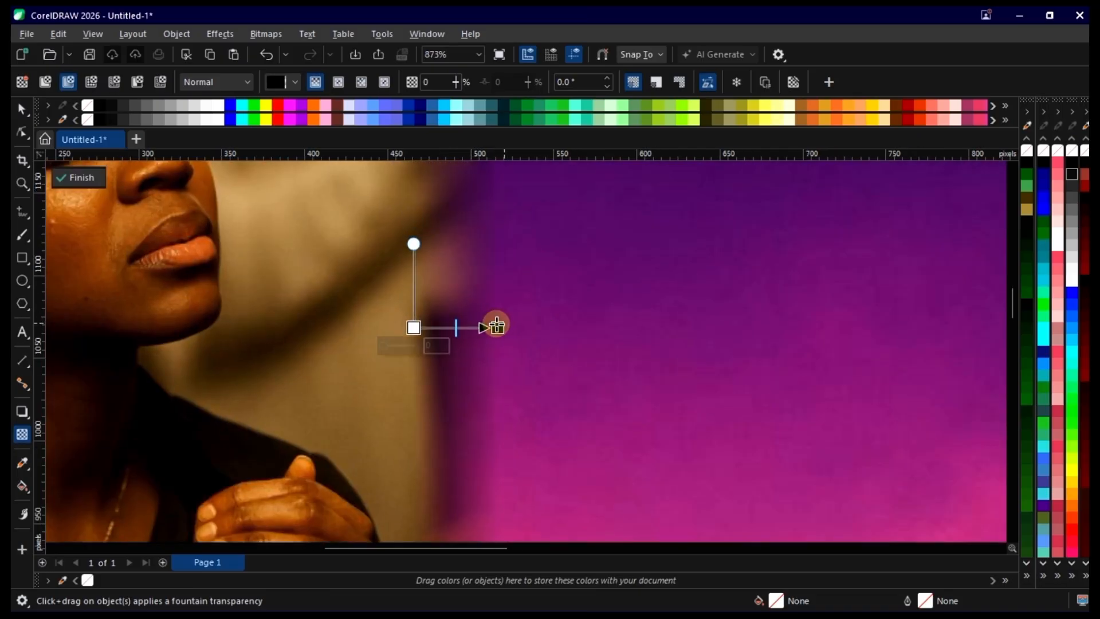
- Convert the photo with its right-edge fade to a 400 dpi RGB Color (24-bit) bitmap, keeping anti-aliasing and the transparent background
scroll(496, 322, "down", 3)
key("space")
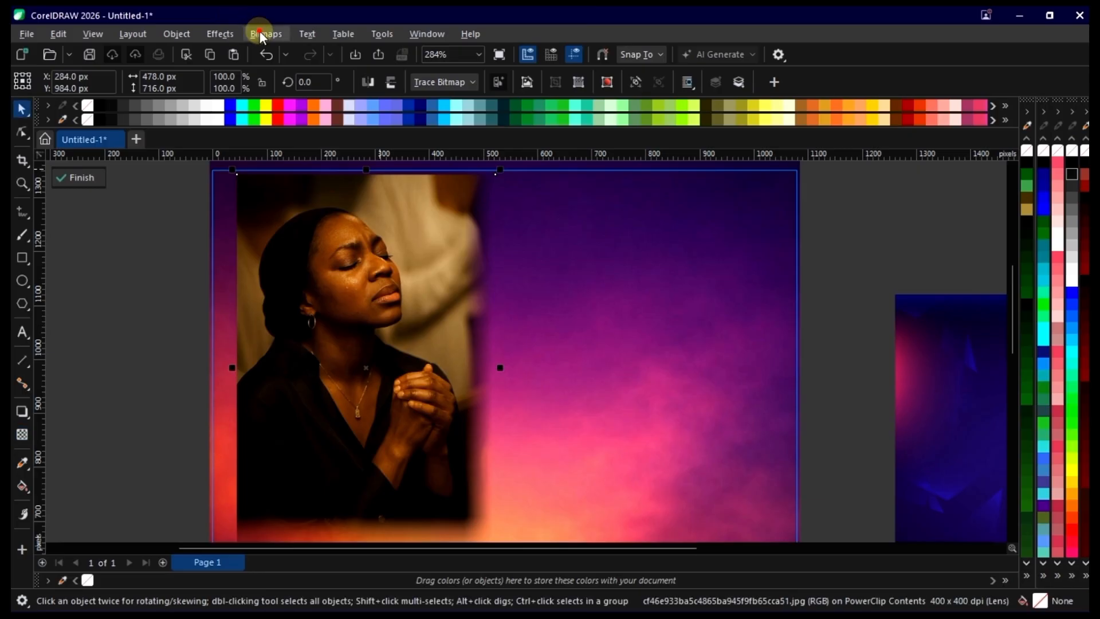
left_click(263, 33)
left_click(294, 52)
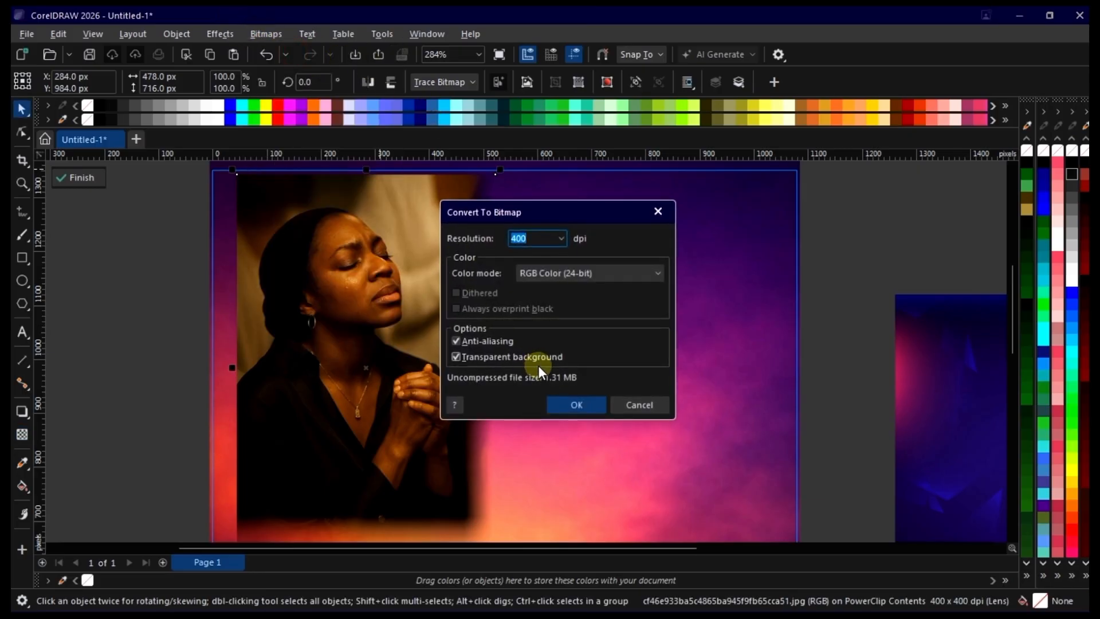
left_click(574, 406)
- Fade the top edge of the woman's photo with a 90° linear fountain transparency, ending it at the edge and extending its start downward
scroll(573, 408, "down", 2)
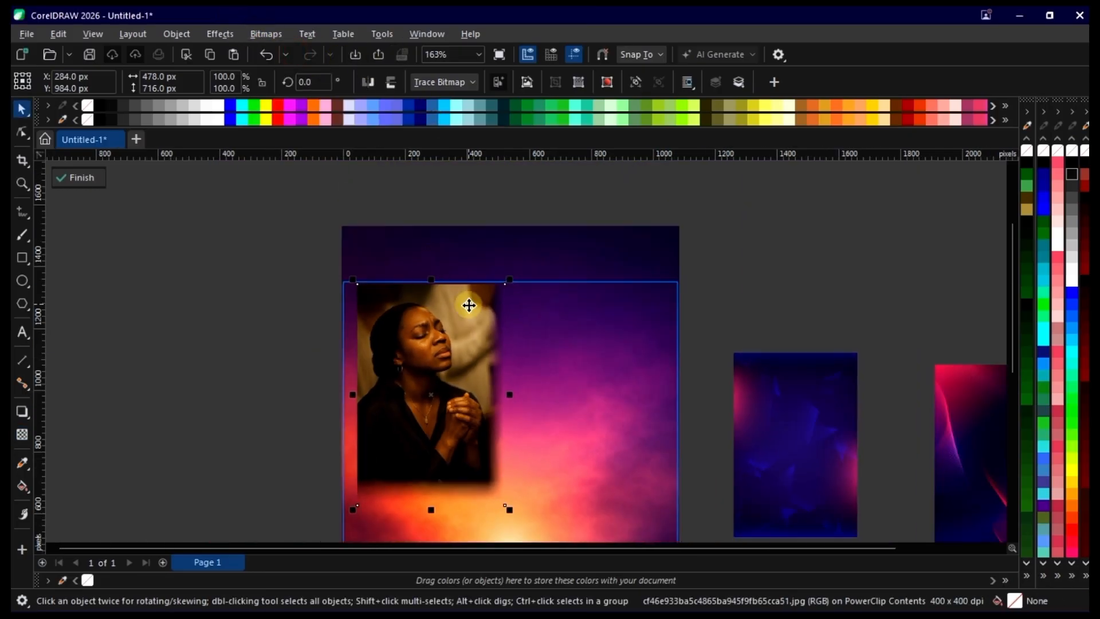
scroll(447, 298, "up", 2)
key("space")
left_click_drag(415, 287, 412, 269)
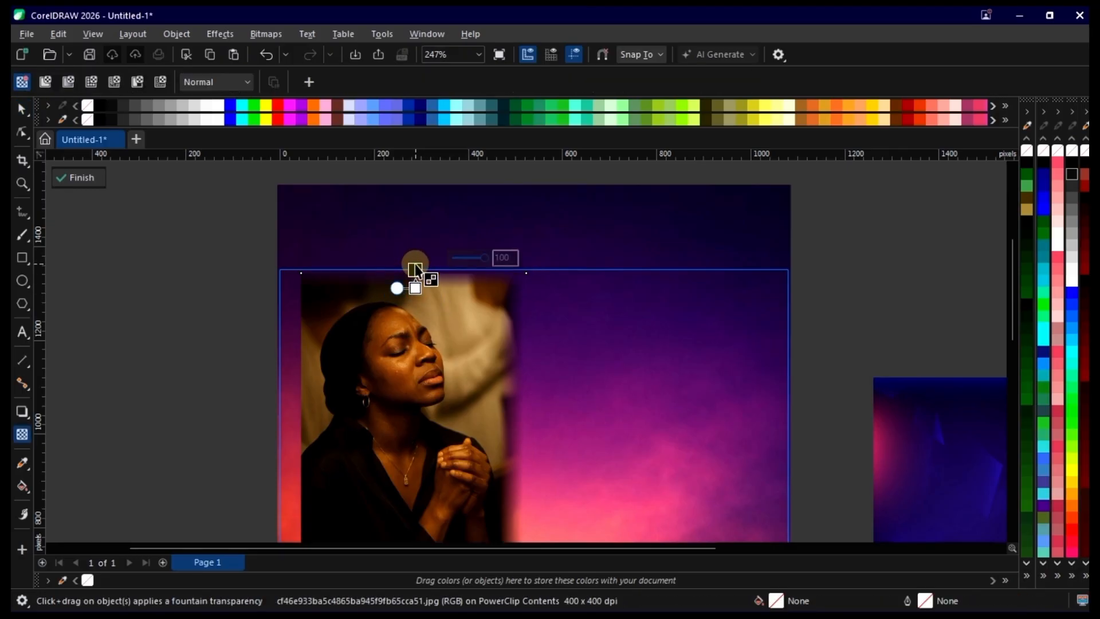
scroll(412, 268, "up", 3)
scroll(414, 269, "up", 4)
left_click_drag(418, 298, 419, 315)
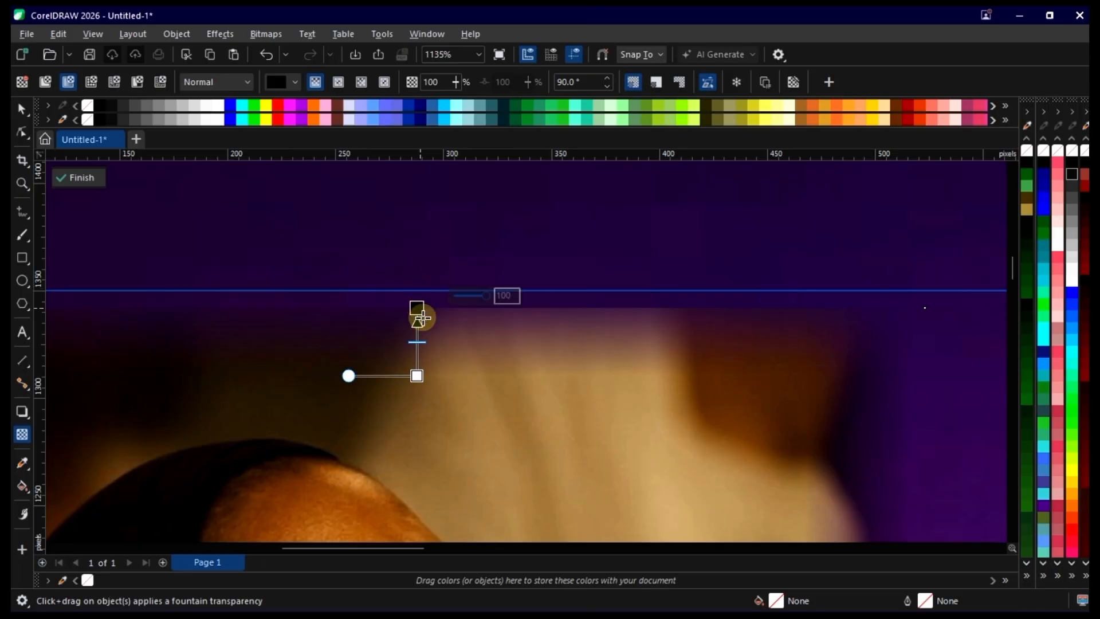
left_click_drag(417, 374, 417, 388)
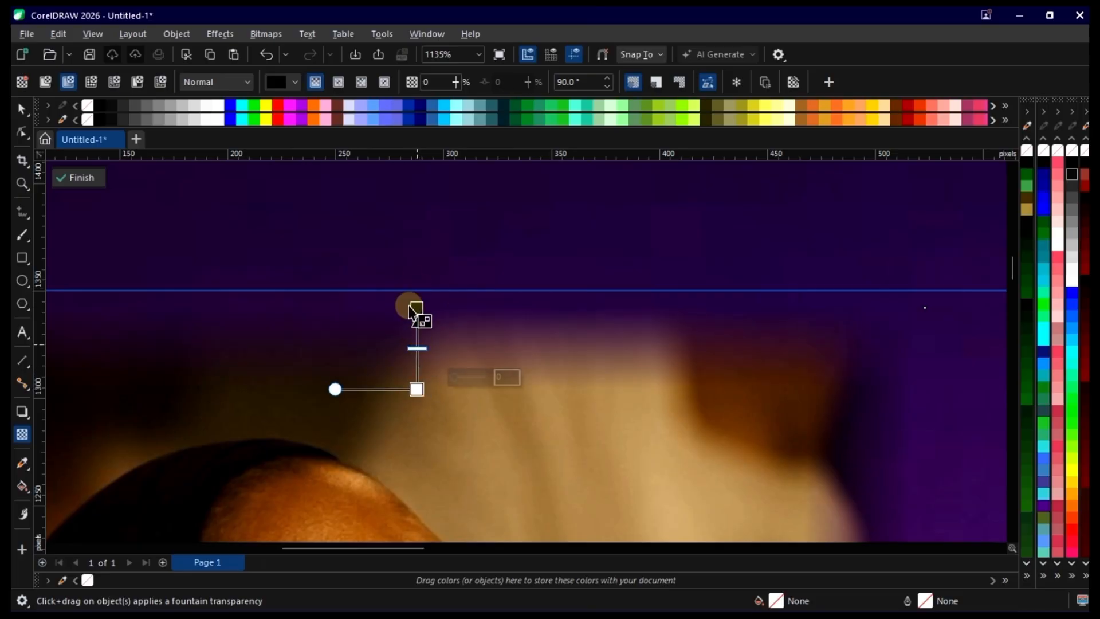
- Convert the photo with its top-edge fade to a bitmap
scroll(410, 264, "down", 3)
key("alt+b")
key("c")
key("Return")
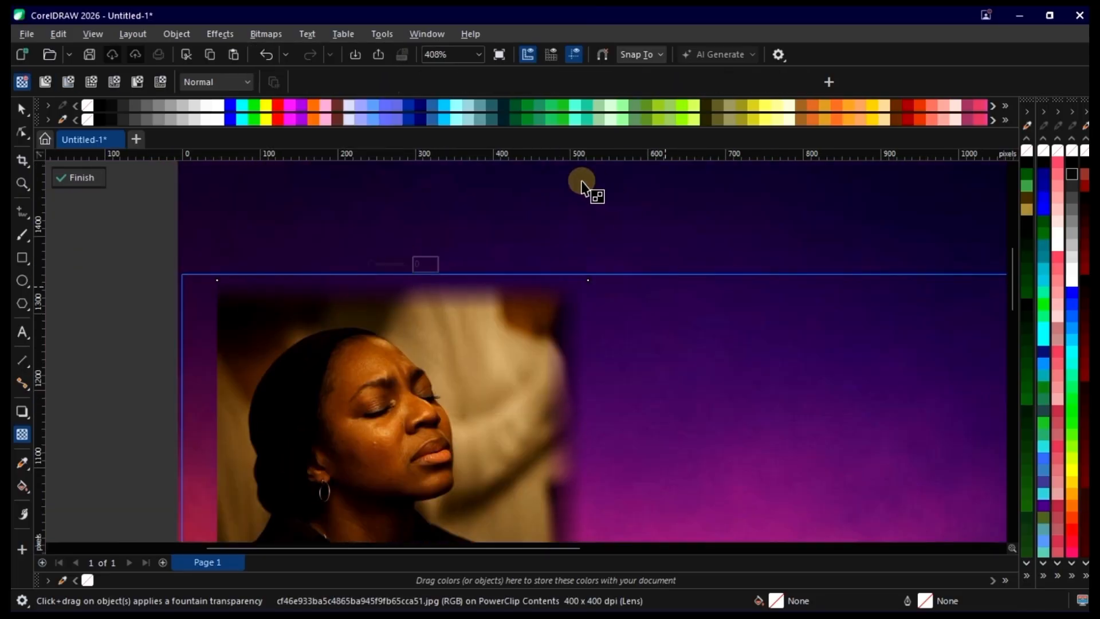
- Fade the left edge of the woman's photo with a 180° linear fountain transparency that ends at the edge
scroll(521, 192, "down", 2)
scroll(375, 321, "up", 1)
scroll(370, 316, "up", 1)
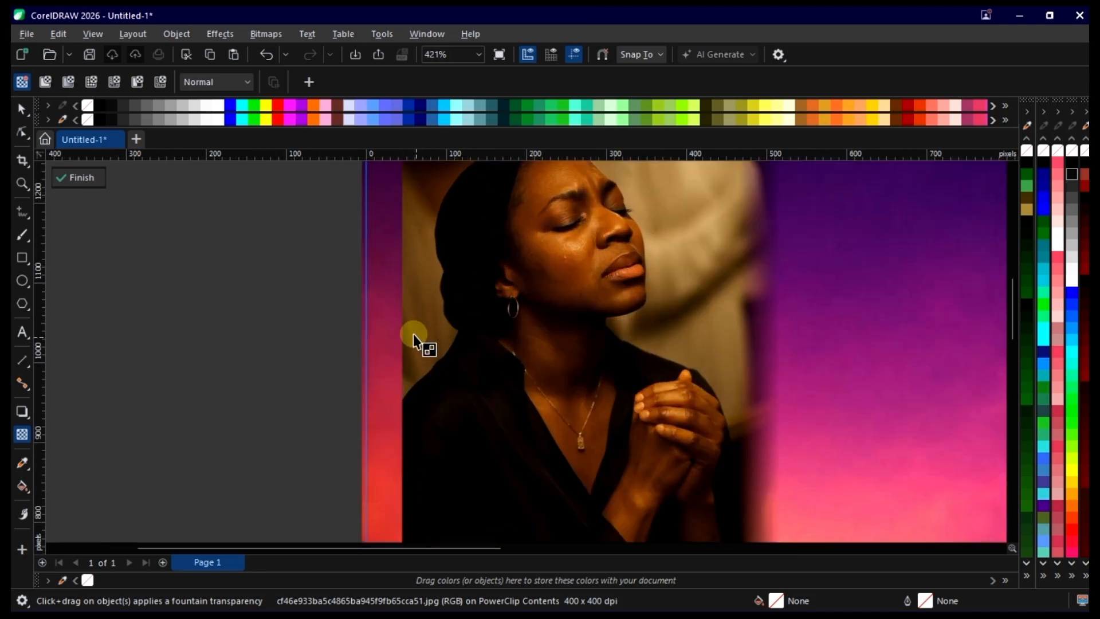
left_click_drag(403, 337, 440, 332)
scroll(421, 342, "up", 1)
scroll(440, 332, "down", 2)
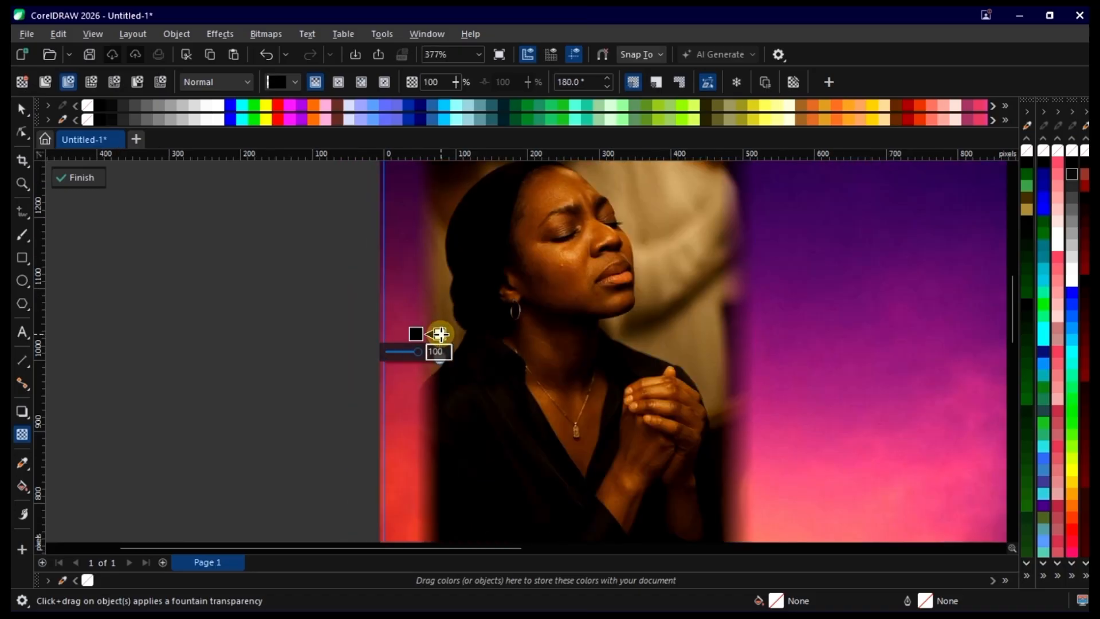
scroll(440, 334, "up", 2)
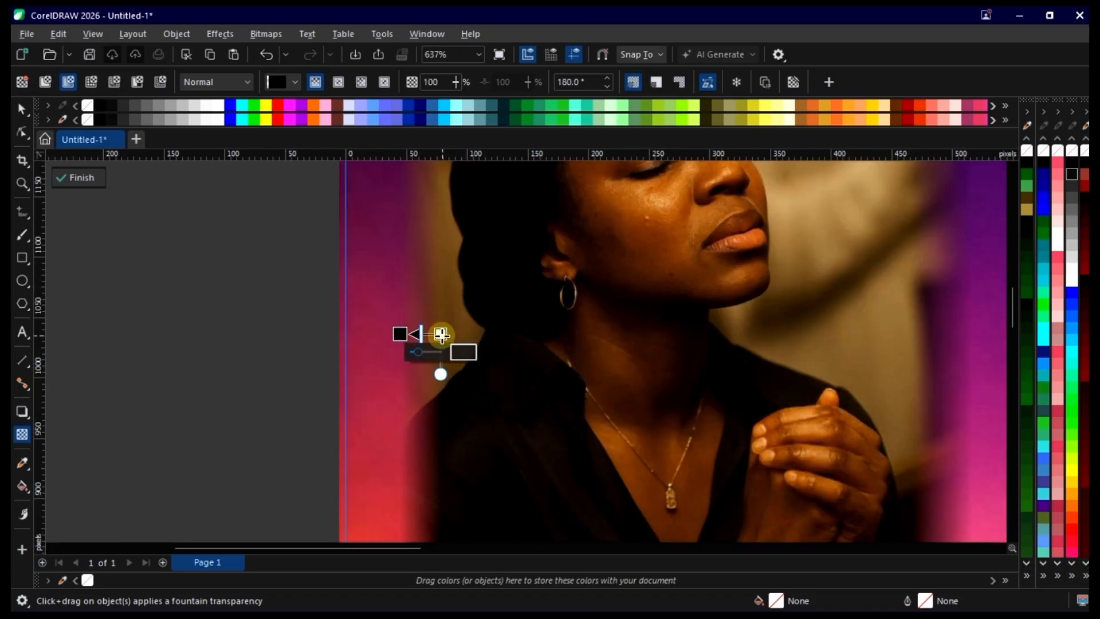
scroll(440, 333, "down", 5)
- Convert the photo with its left-edge fade to a bitmap
key("space")
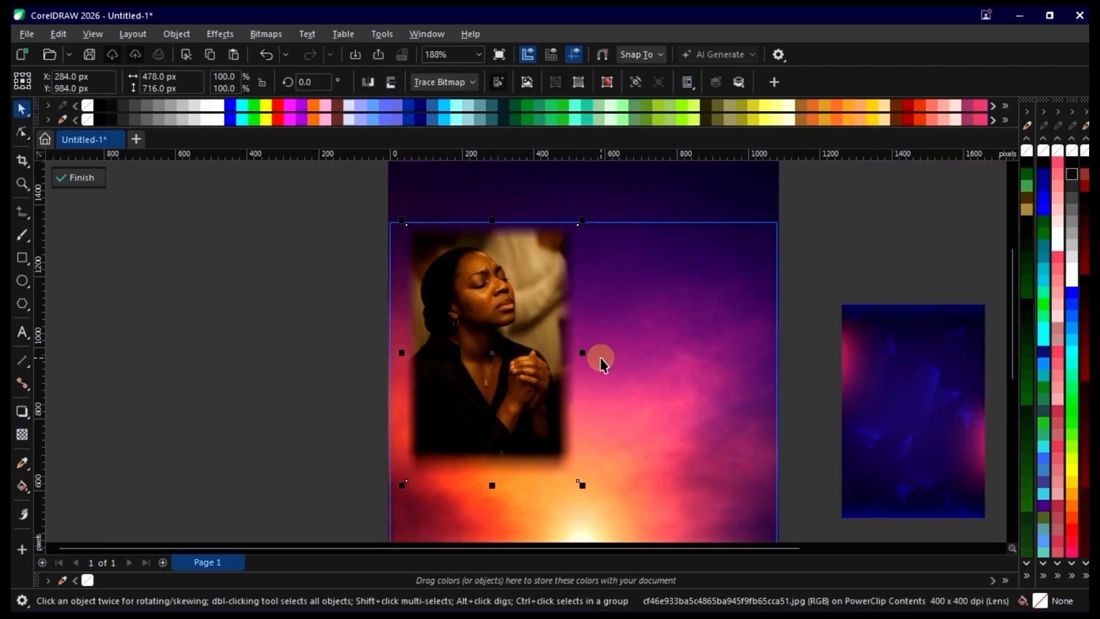
key("alt+b")
key("c")
key("Return")
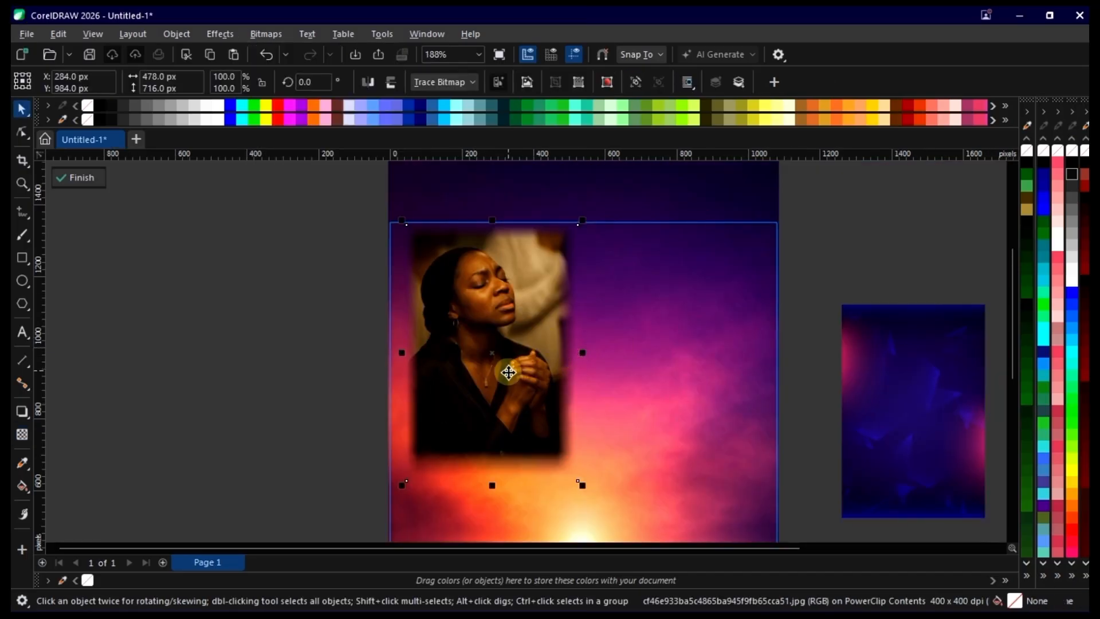
- Move the woman's photo off the page's left side and place the blue abstract image over the upper part of the sunset
scroll(510, 350, "down", 1)
left_click_drag(508, 317, 400, 332)
scroll(494, 310, "down", 1)
scroll(711, 390, "up", 1)
left_click_drag(728, 370, 413, 240)
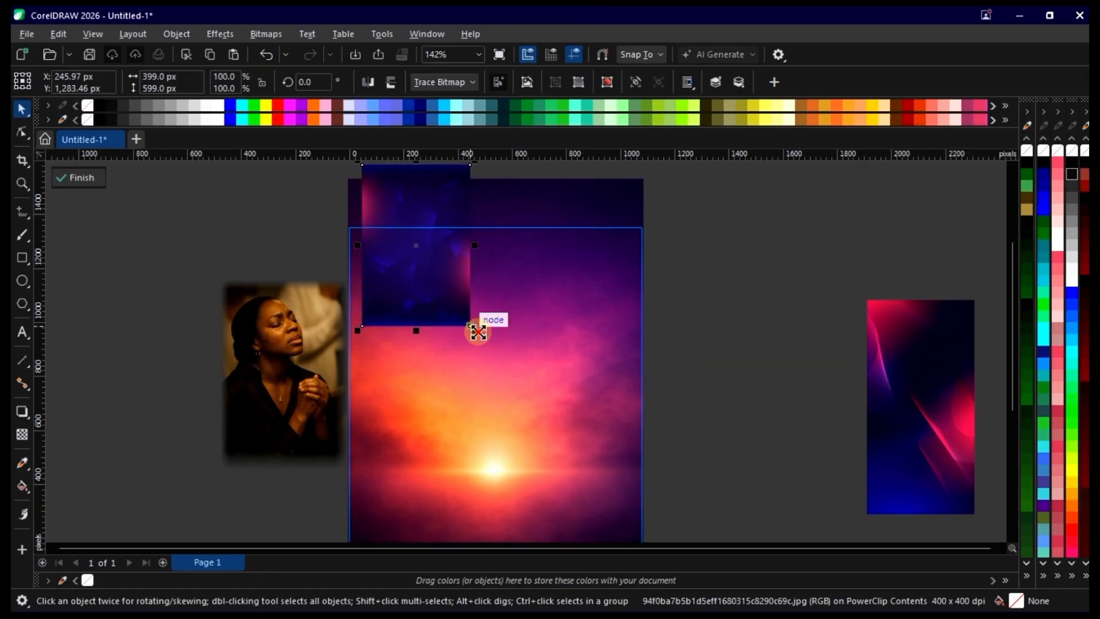
- Enlarge the blue abstract image proportionally to about 1,093 by 1,641 px over the page
left_click_drag(478, 331, 547, 404)
left_click_drag(459, 247, 497, 244)
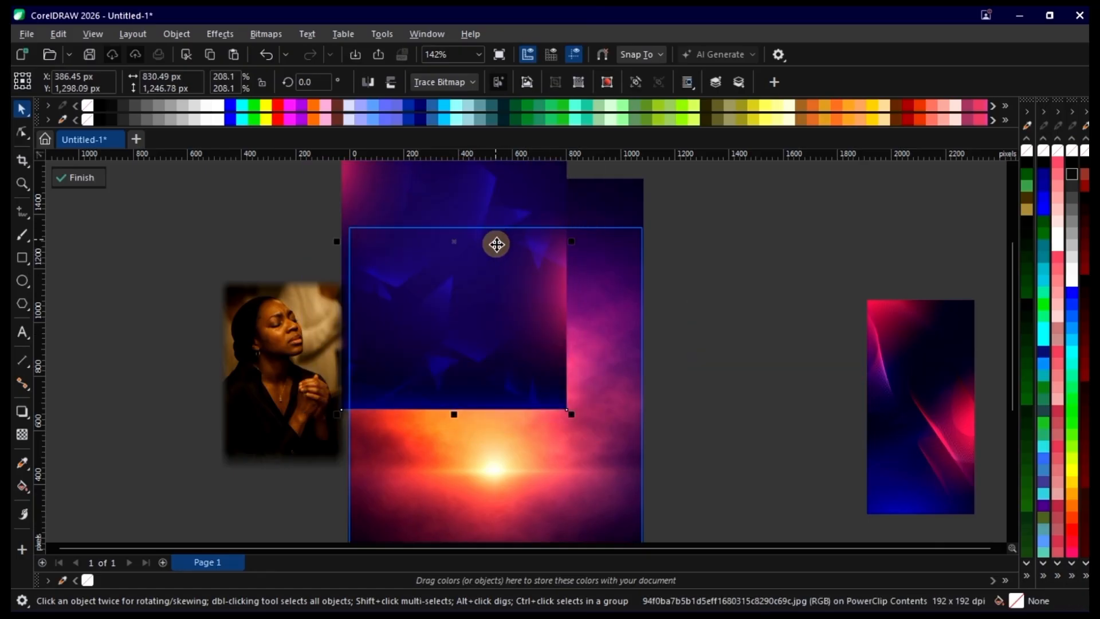
scroll(497, 245, "down", 1)
left_click_drag(560, 393, 700, 478)
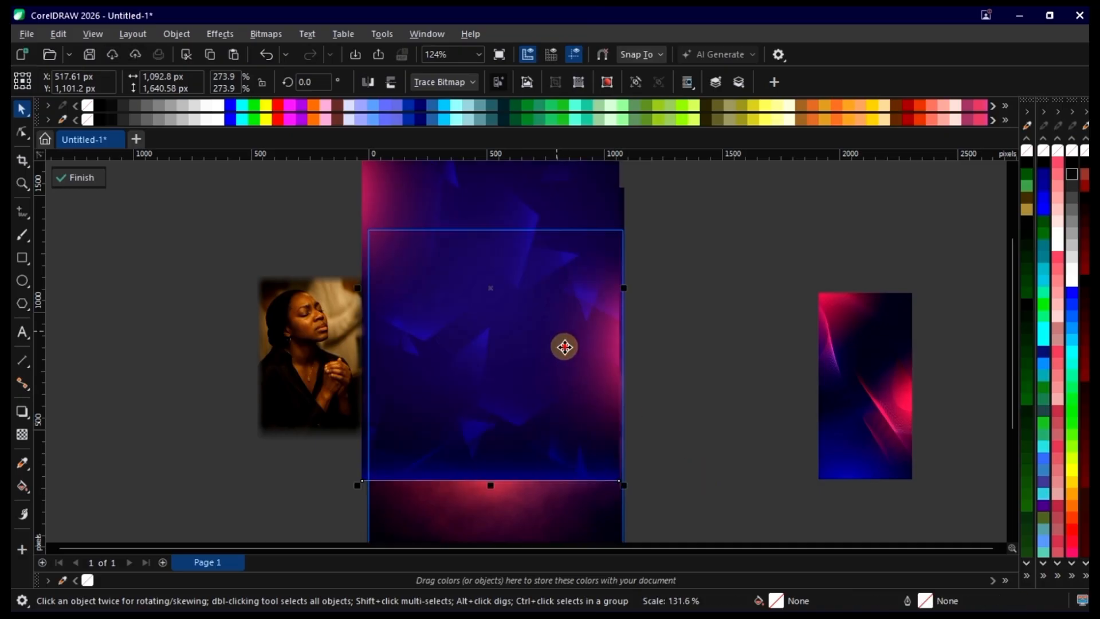
- Reposition the blue abstract image and enlarge it to about 1,151 by 1,728 px so it extends past both page sides
left_click_drag(566, 345, 547, 321)
left_click(531, 324)
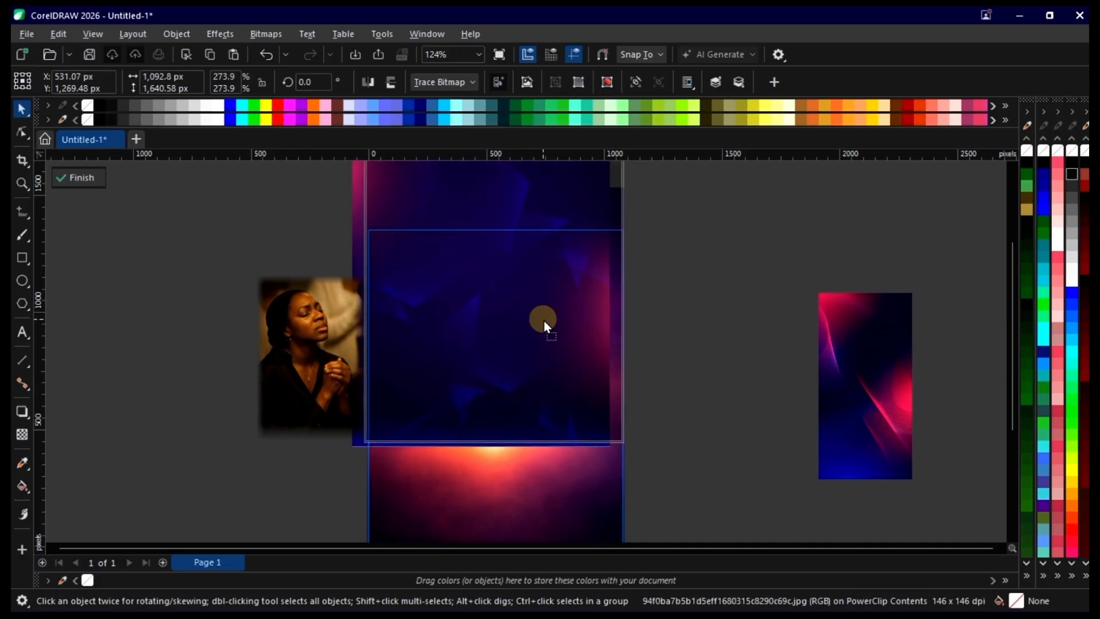
left_click(739, 305)
left_click(560, 314)
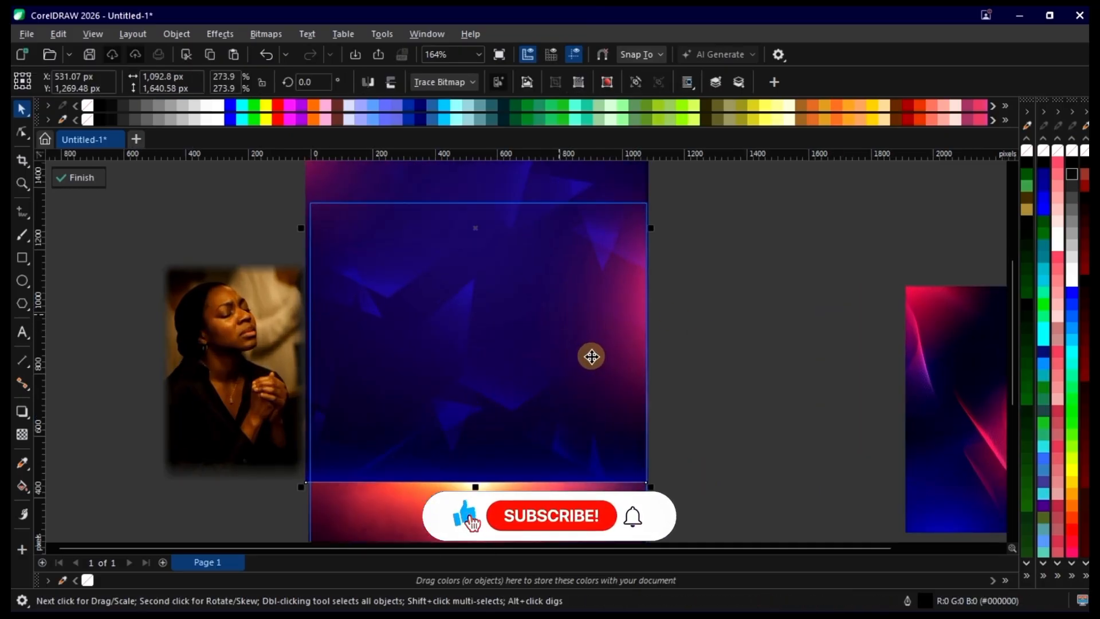
left_click_drag(641, 461, 656, 482)
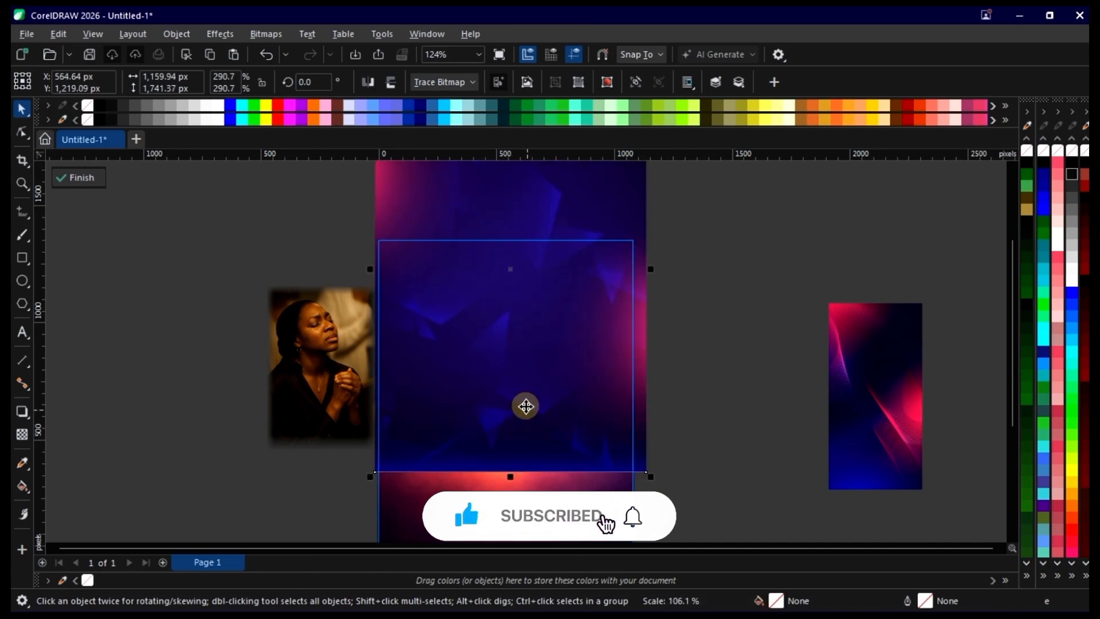
scroll(523, 368, "up", 1)
left_click_drag(519, 310, 524, 329)
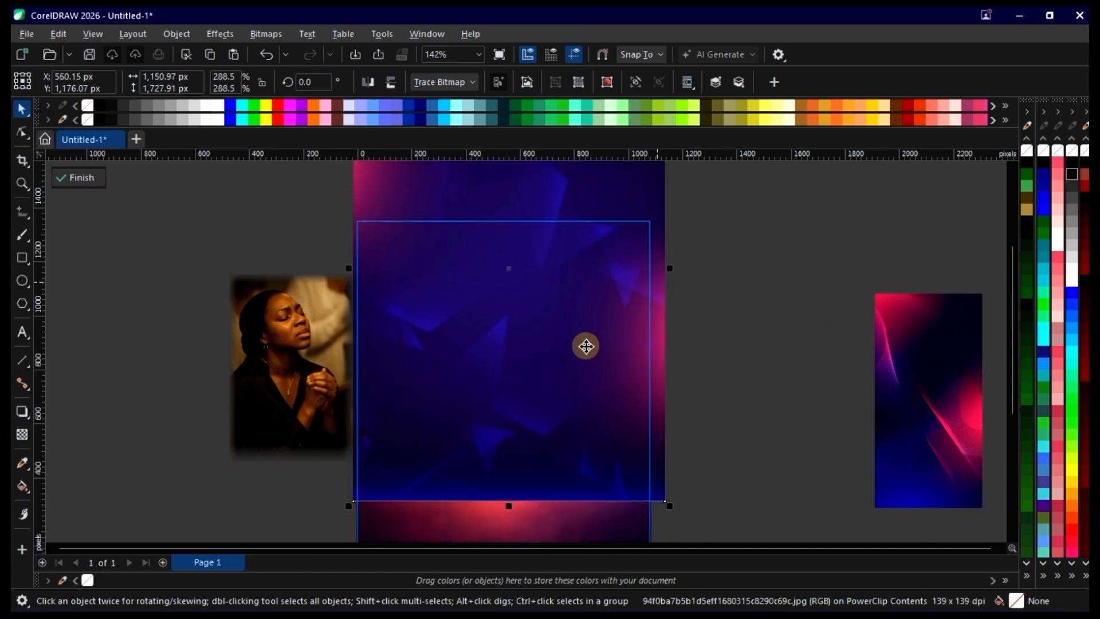
- Fade the lower edge of the blue abstract image with a -90° linear fountain transparency, extending its start upward and its end to the edge
scroll(488, 414, "up", 4)
scroll(465, 295, "down", 2)
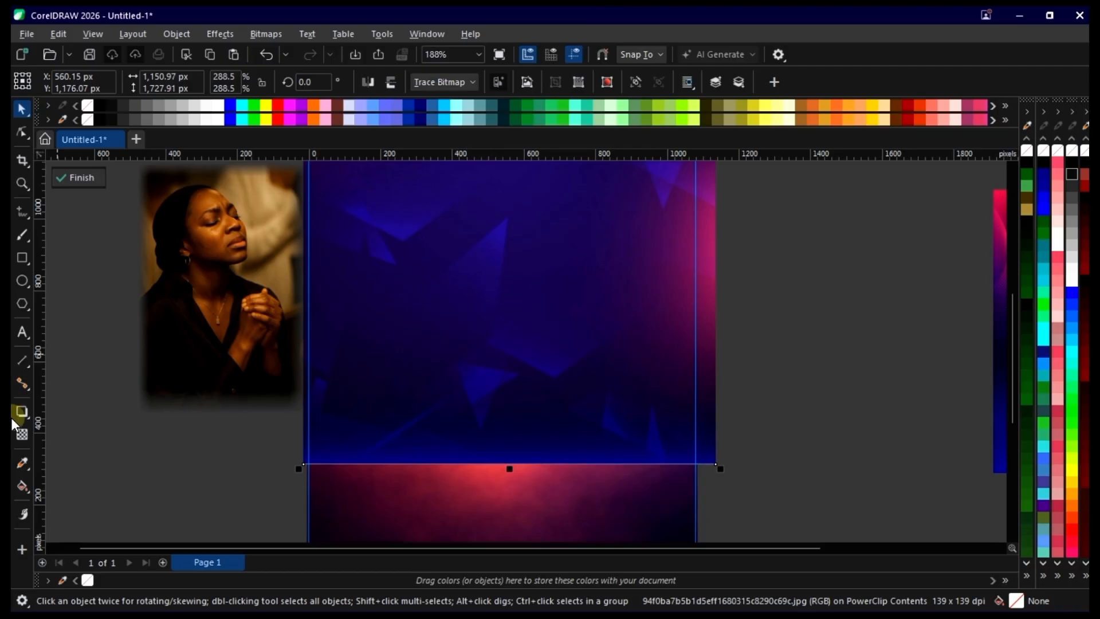
left_click(22, 435)
scroll(600, 295, "down", 3)
scroll(553, 386, "up", 5)
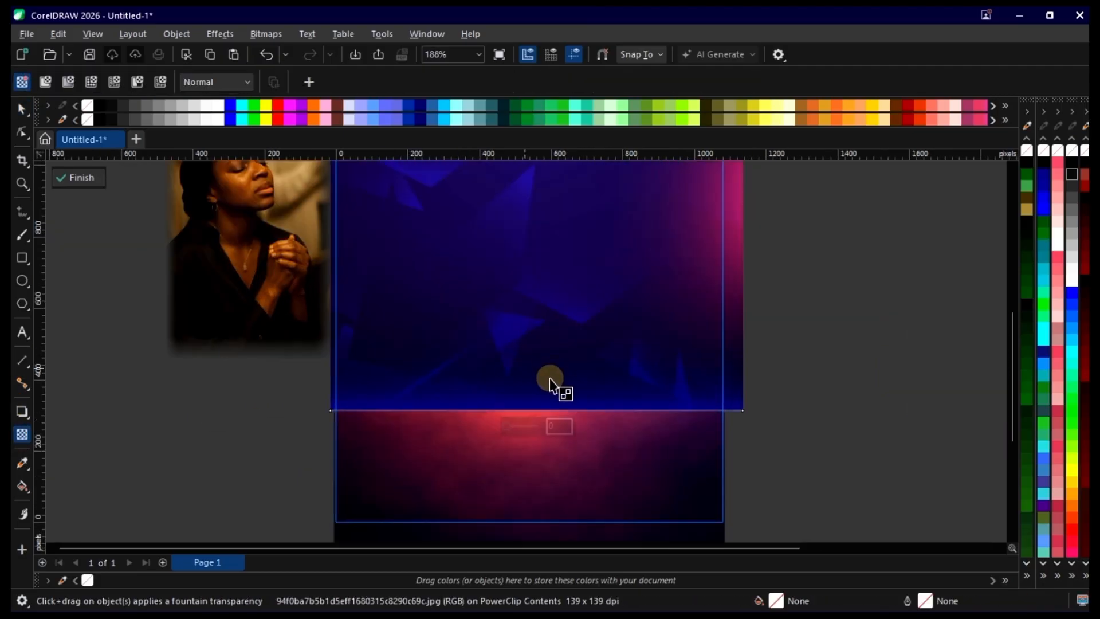
left_click_drag(551, 317, 551, 393)
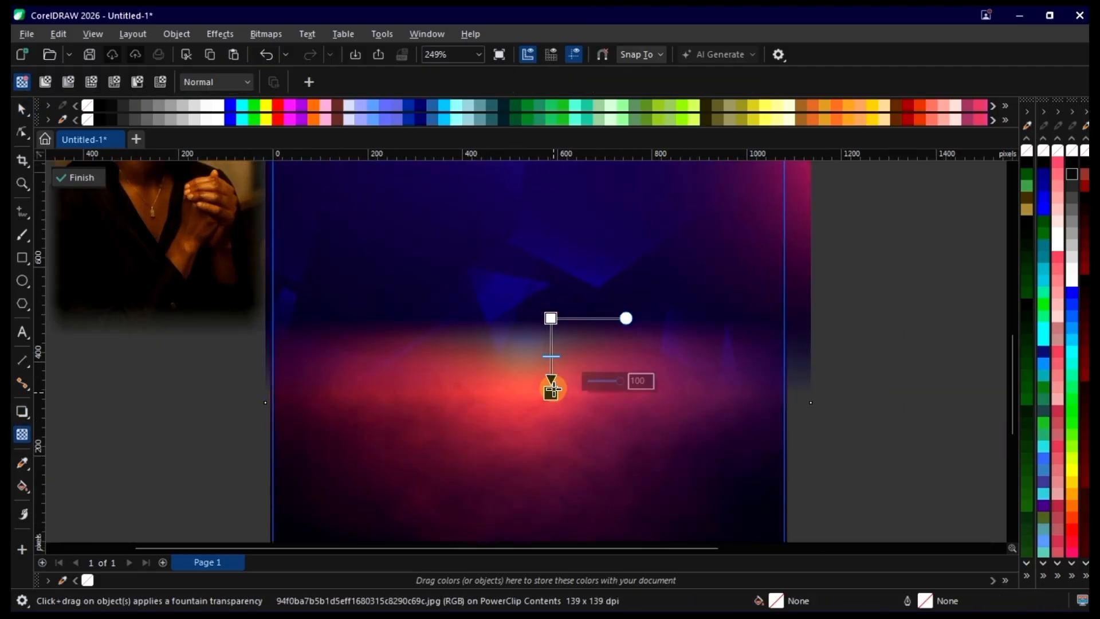
left_click_drag(551, 317, 547, 264)
left_click_drag(552, 393, 556, 403)
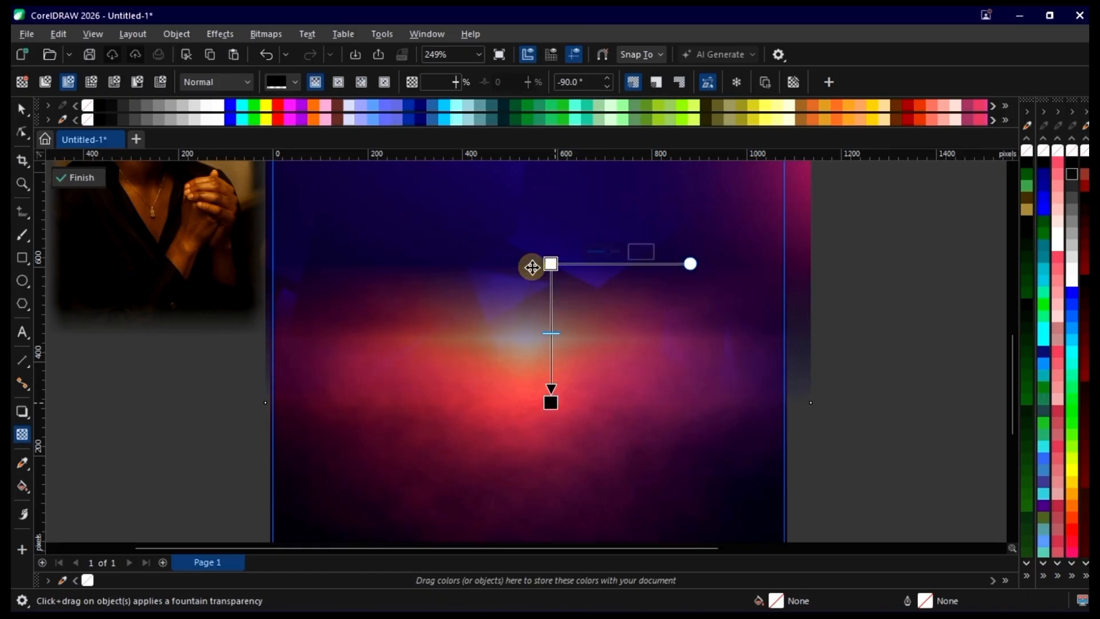
- Lower the faded blue image to about Y 995 px and finish editing the PowerClip contents
key("space")
left_click_drag(553, 229, 570, 250)
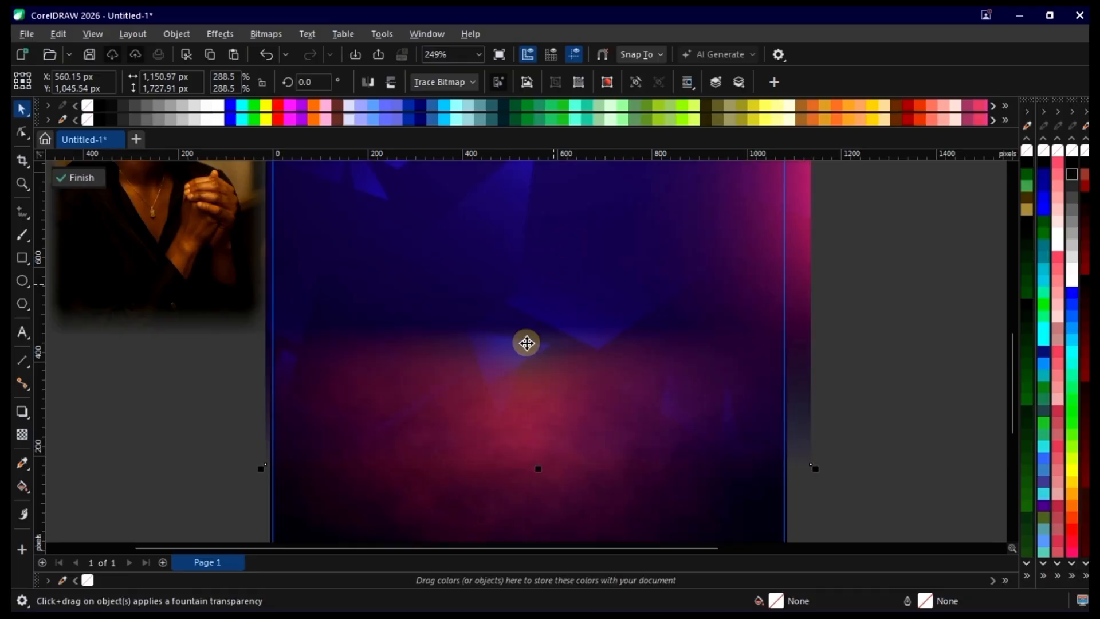
scroll(527, 343, "down", 3)
scroll(552, 240, "down", 1)
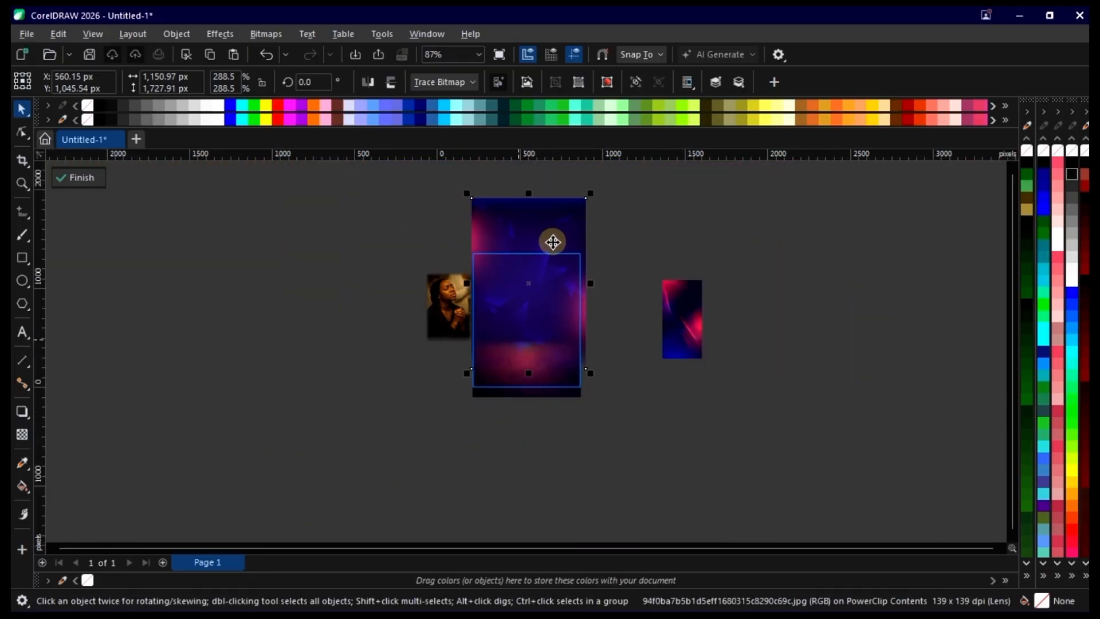
scroll(560, 221, "up", 3)
left_click_drag(560, 223, 565, 237)
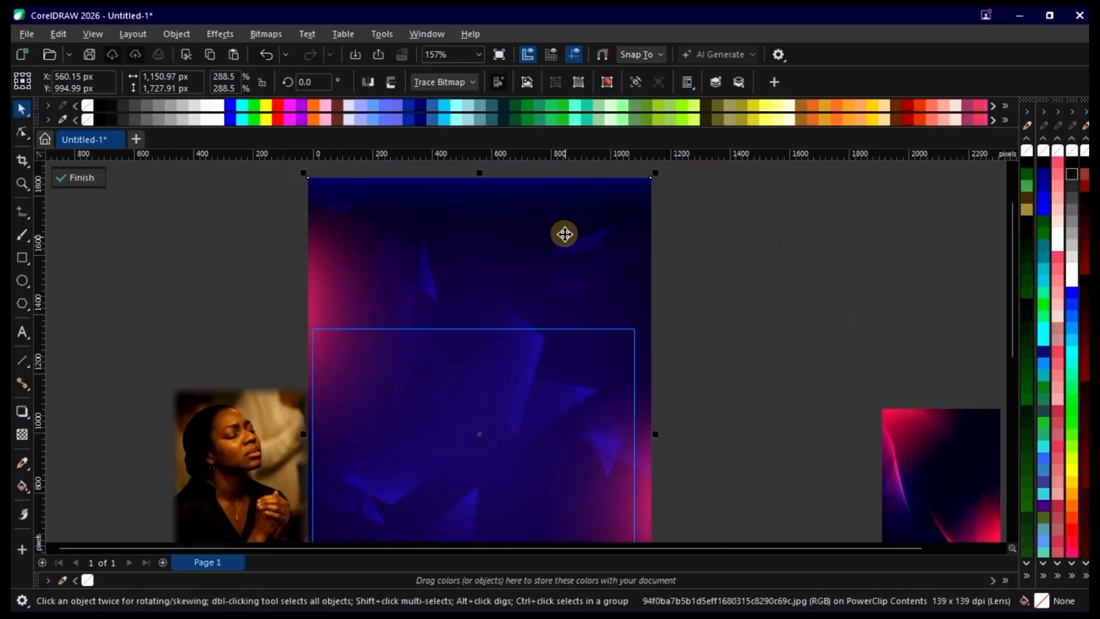
scroll(565, 235, "down", 3)
left_click(717, 247, "ctrl")
left_click(715, 246)
- Center the PowerClip rectangle on the page and reopen its contents for editing
scroll(544, 386, "up", 3)
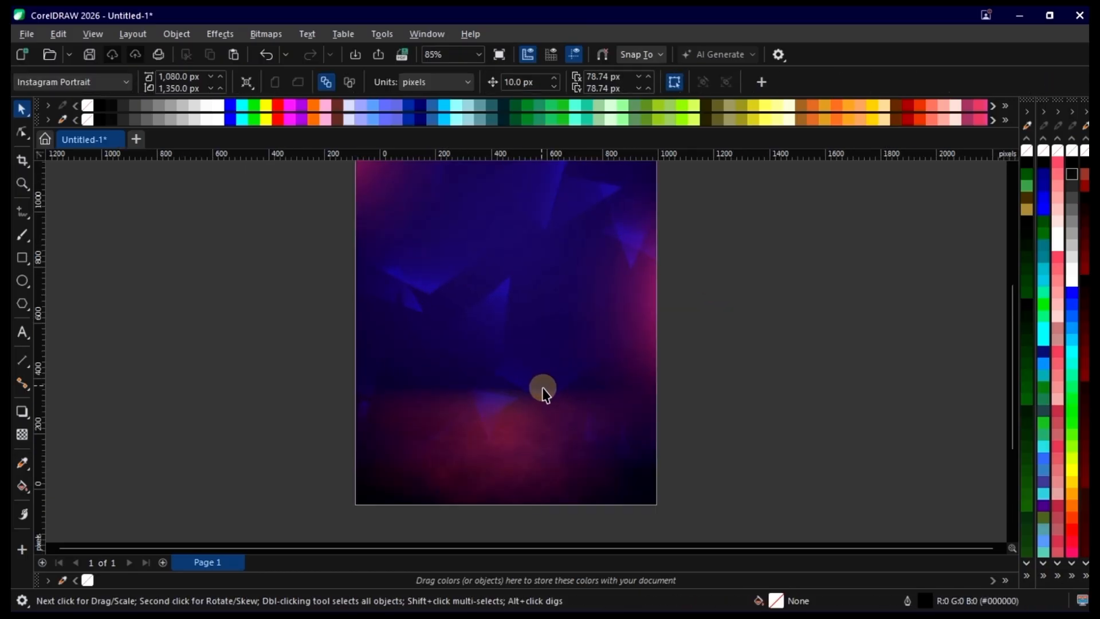
left_click(494, 409)
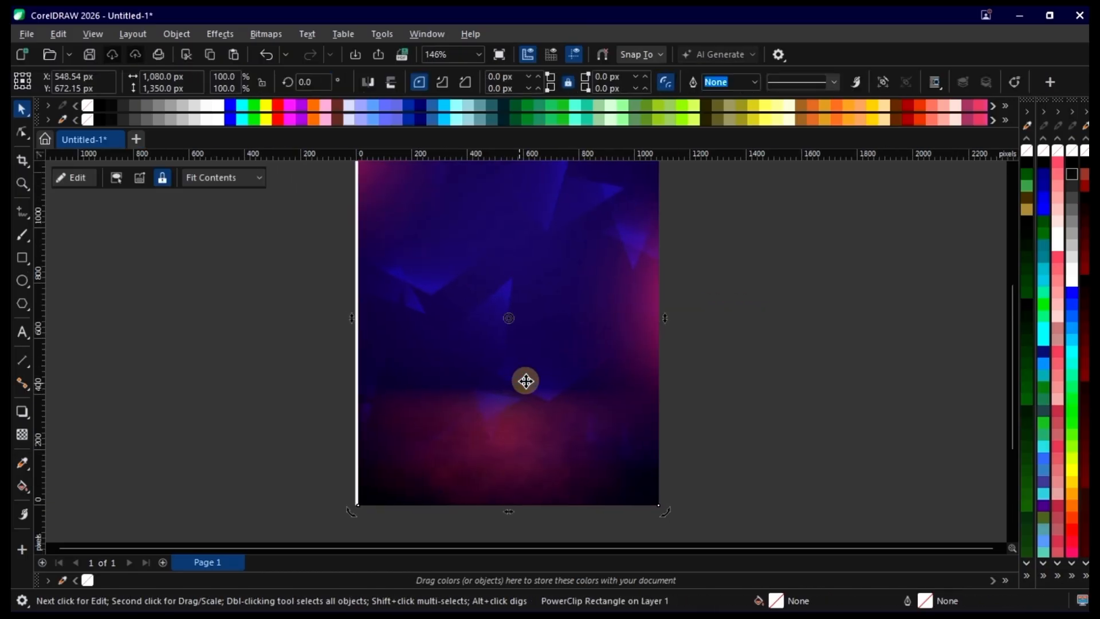
key("p")
left_click(531, 363, "ctrl")
- Lengthen the blue image's lower fade by moving the transparency's start point further up
scroll(519, 407, "up", 2)
left_click(519, 380)
key("t")
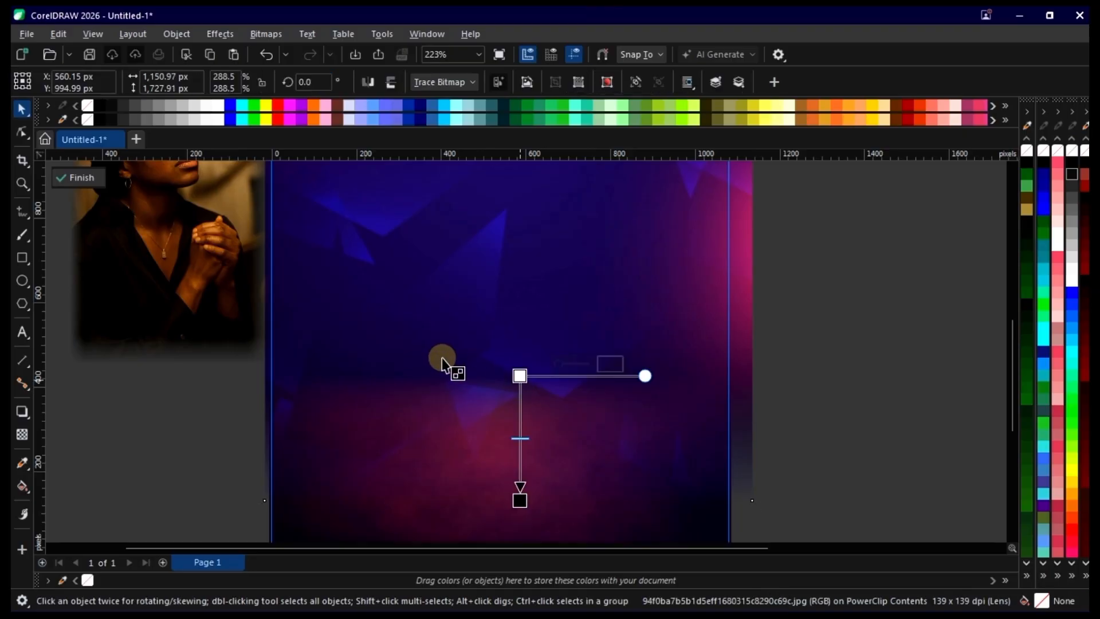
left_click_drag(519, 375, 520, 310)
key("space")
- Shift the blue image to about X 548 px, Y 987 px and finish editing the PowerClip contents
scroll(487, 422, "down", 2)
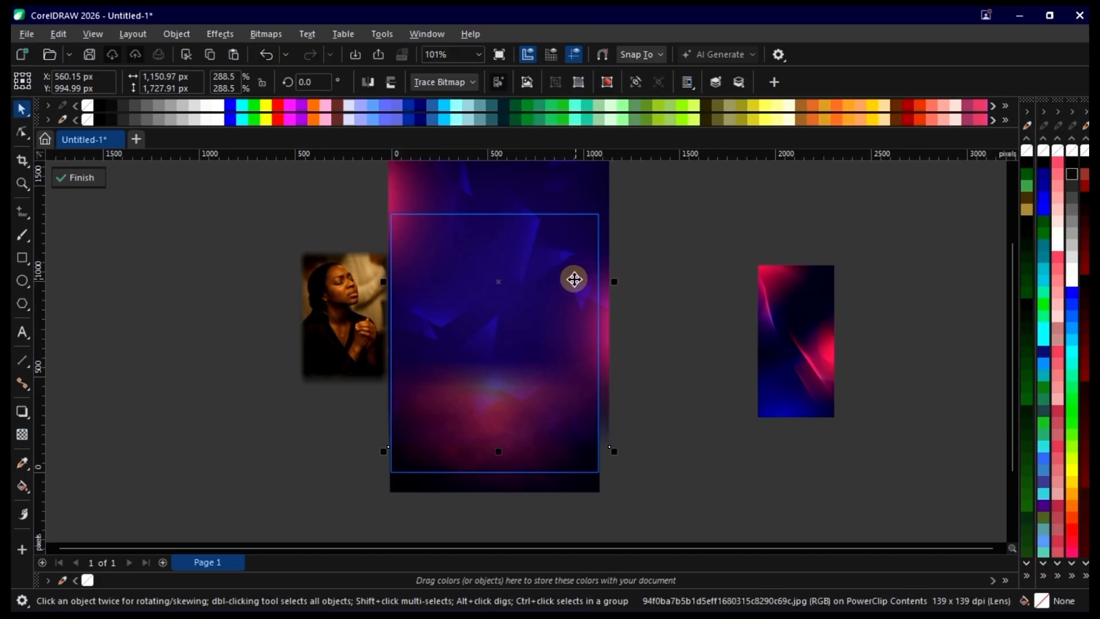
left_click_drag(570, 279, 571, 280)
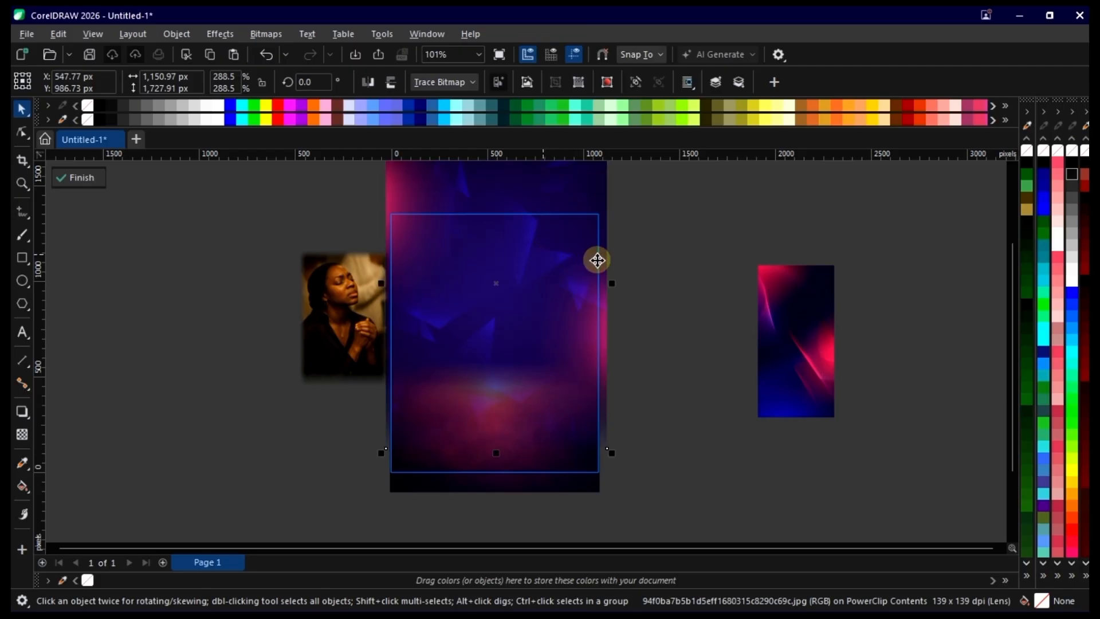
left_click(655, 224)
left_click(655, 219)
scroll(518, 292, "up", 1)
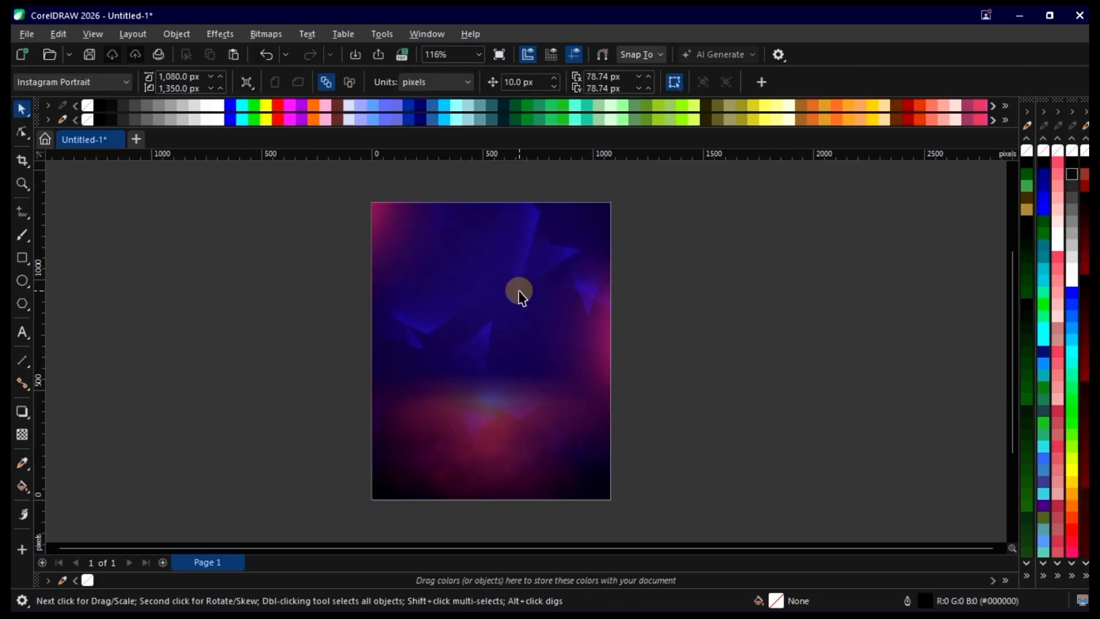
- Reopen the PowerClip contents and move the red-and-blue abstract image over the page's lower right corner
double_click(535, 267)
left_click(810, 315)
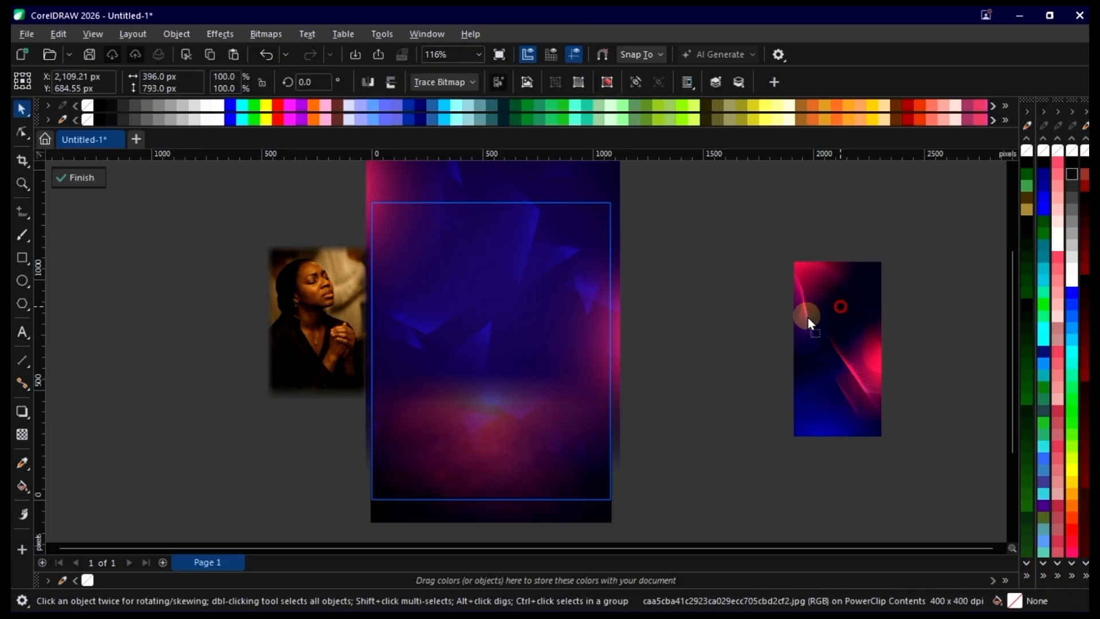
left_click_drag(810, 314, 576, 500)
scroll(575, 500, "up", 2)
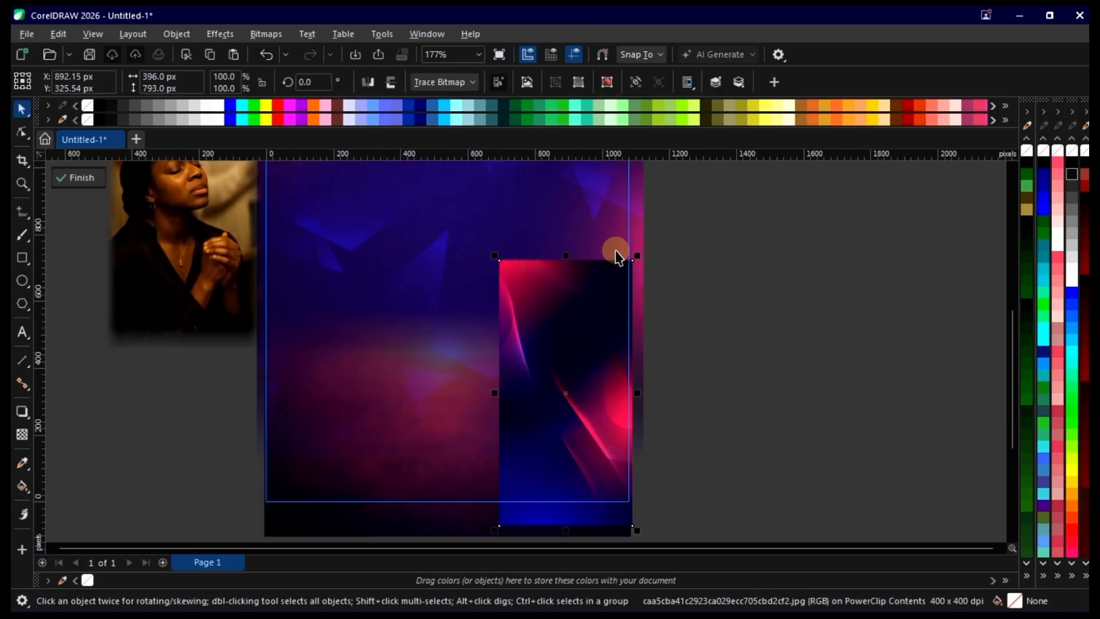
left_click(549, 308)
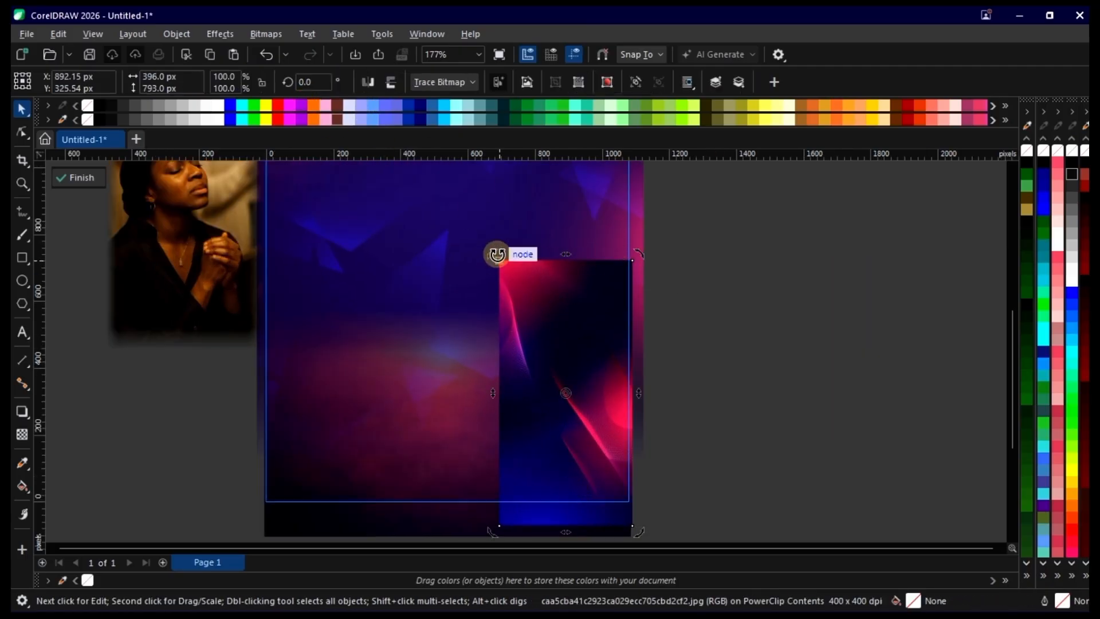
left_click_drag(496, 254, 475, 409)
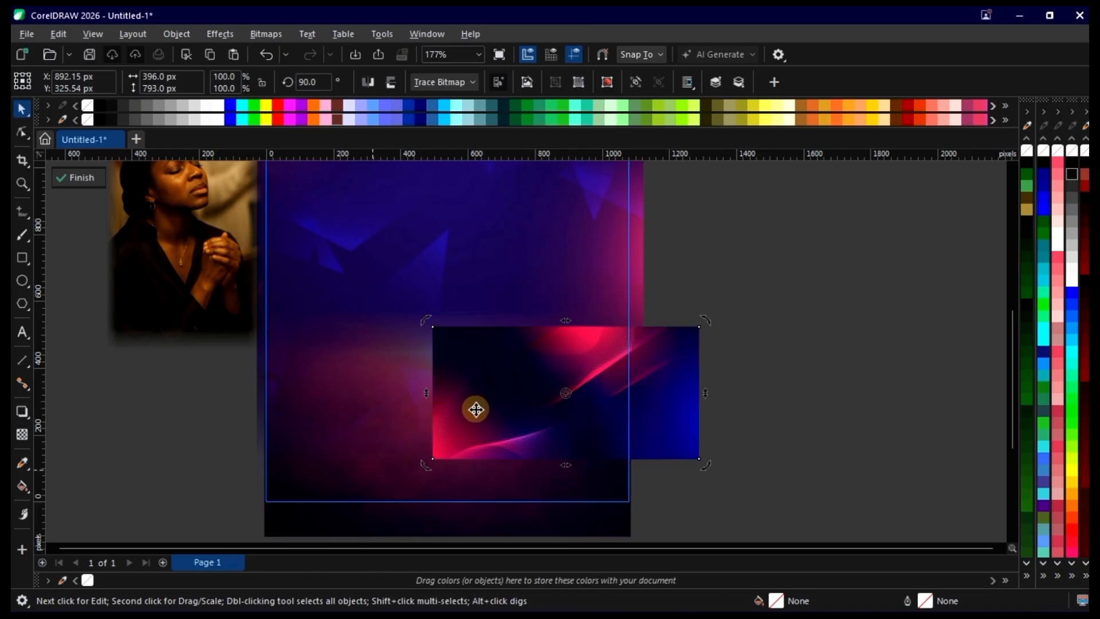
key("ctrl+z")
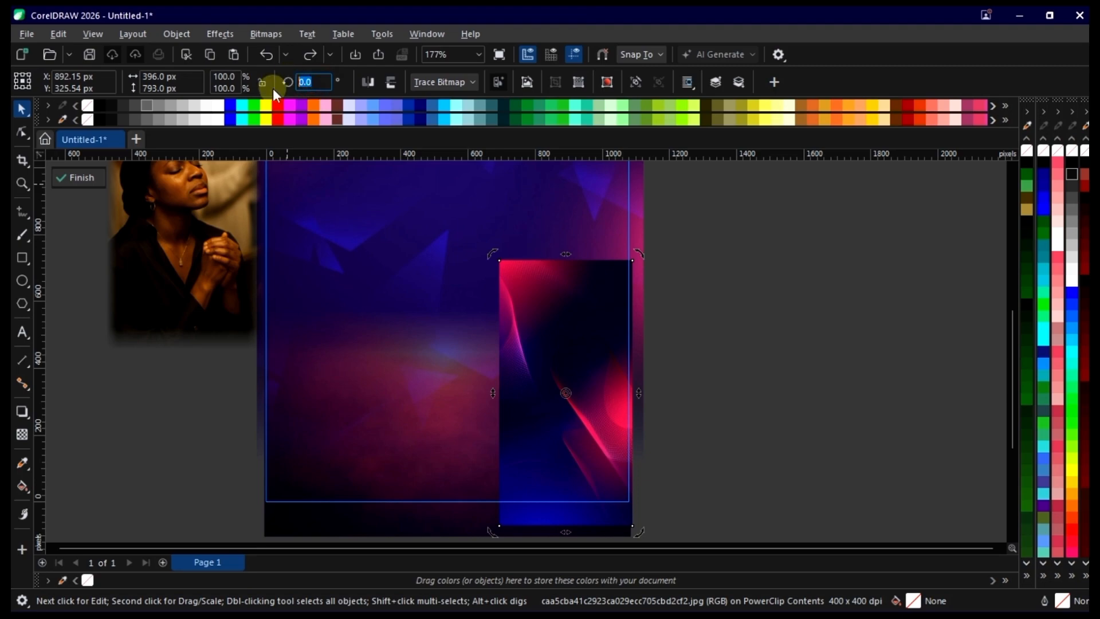
- Rotate the red-and-blue image 90° and enlarge it to about 1,242 by 620 px across the lower part of the page
type("90")
key("Return")
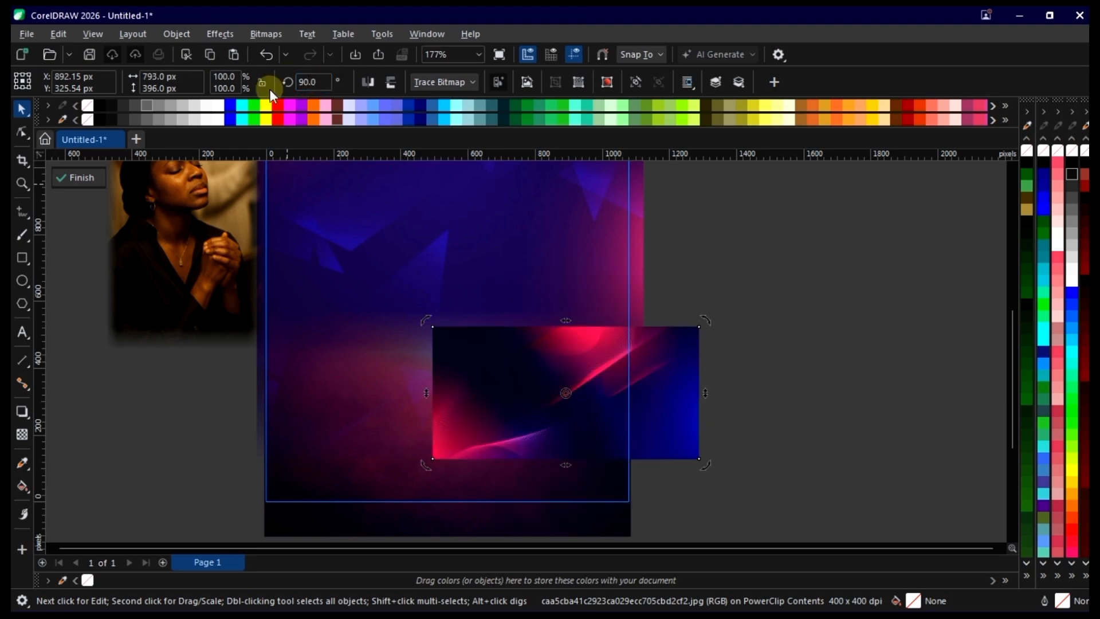
scroll(636, 315, "down", 2)
left_click_drag(566, 339, 466, 346)
left_click_drag(555, 424, 667, 480)
scroll(484, 283, "down", 1)
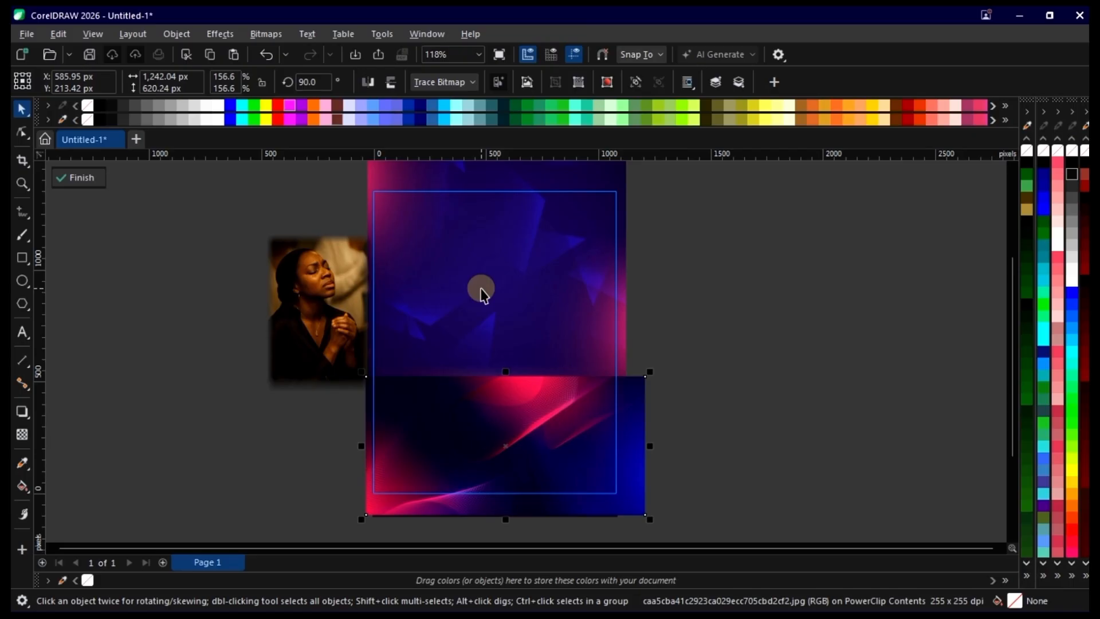
- Shift the red-and-blue image to about X 547 px, Y 203 px so it overhangs both page sides
left_click_drag(564, 406, 555, 407)
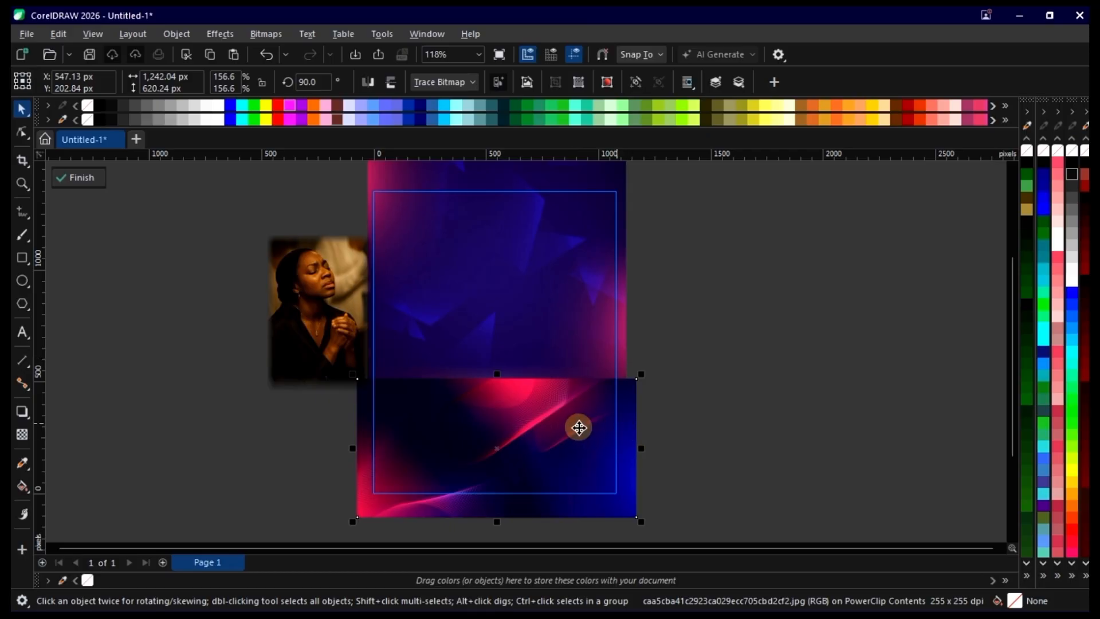
scroll(515, 452, "up", 2)
scroll(546, 382, "down", 3)
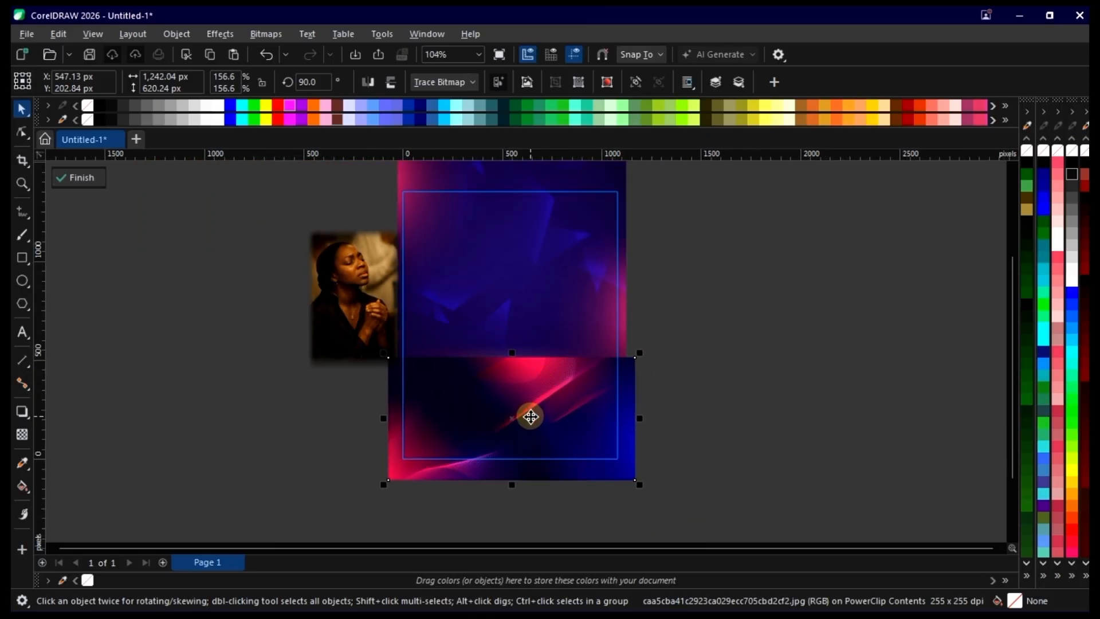
scroll(531, 417, "up", 2)
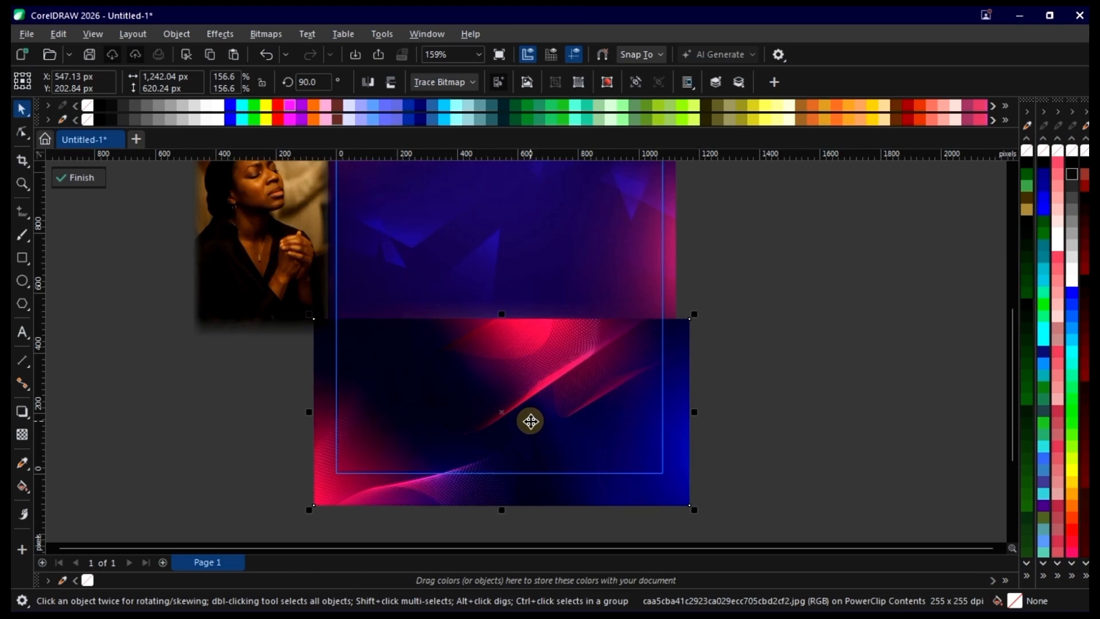
- Shift the red-and-blue image to about X 526 px, Y 247 px over the lower part of the page
scroll(530, 421, "up", 1)
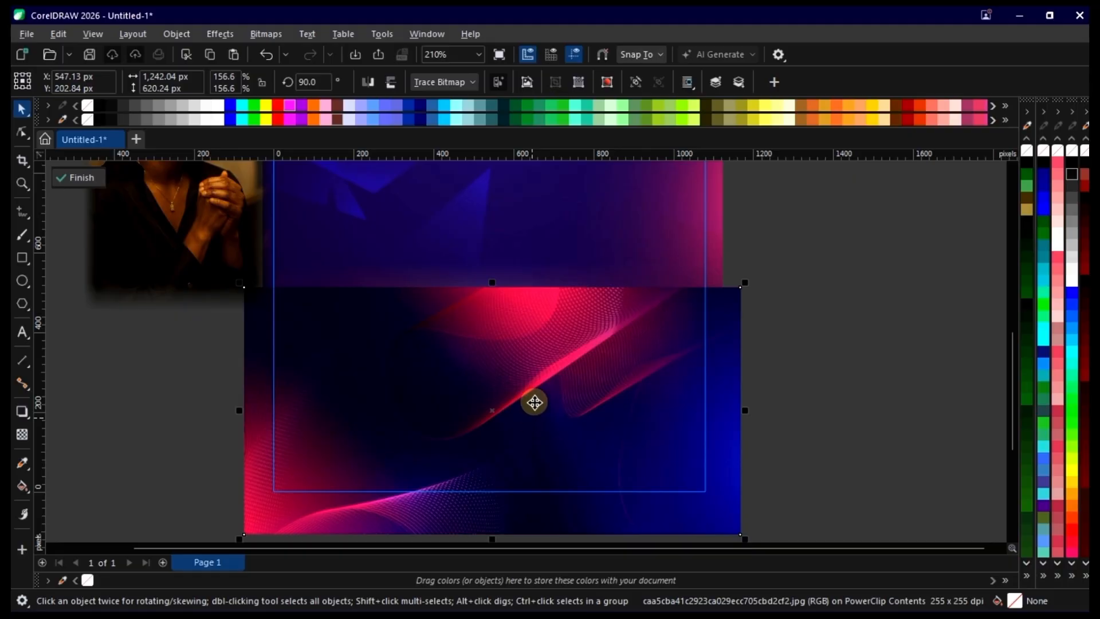
scroll(549, 423, "down", 2)
scroll(546, 393, "up", 1)
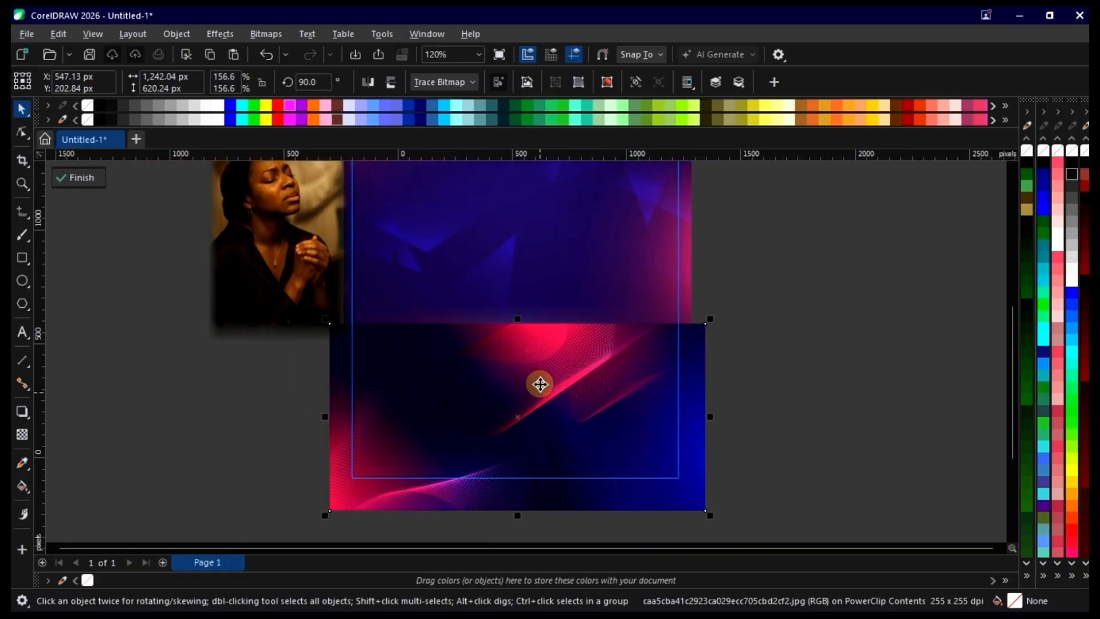
left_click_drag(578, 352, 573, 347)
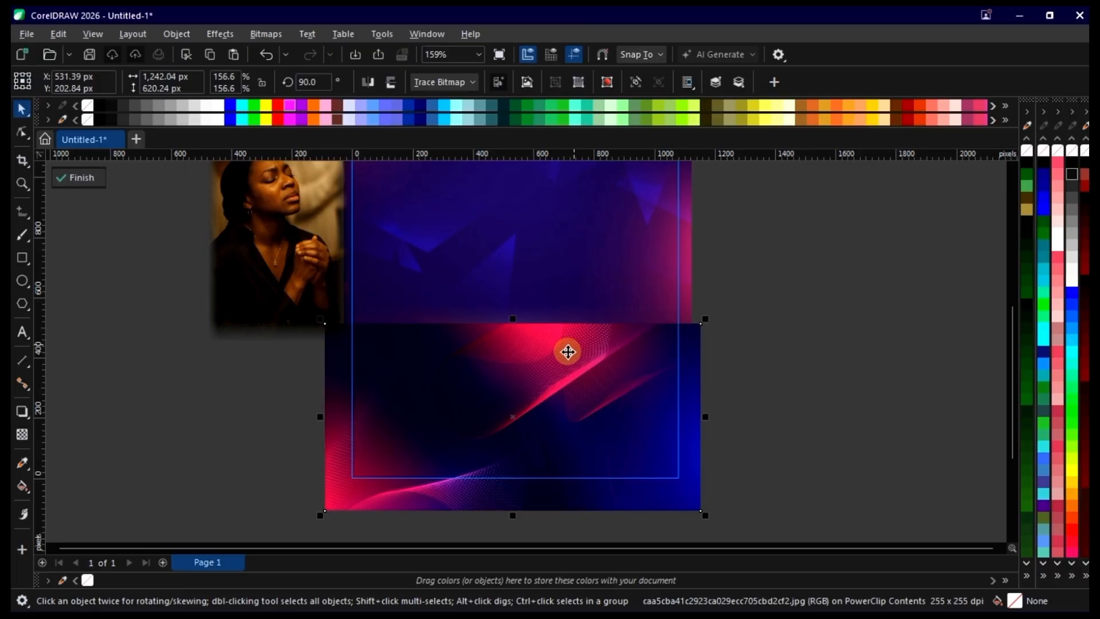
scroll(545, 368, "up", 1)
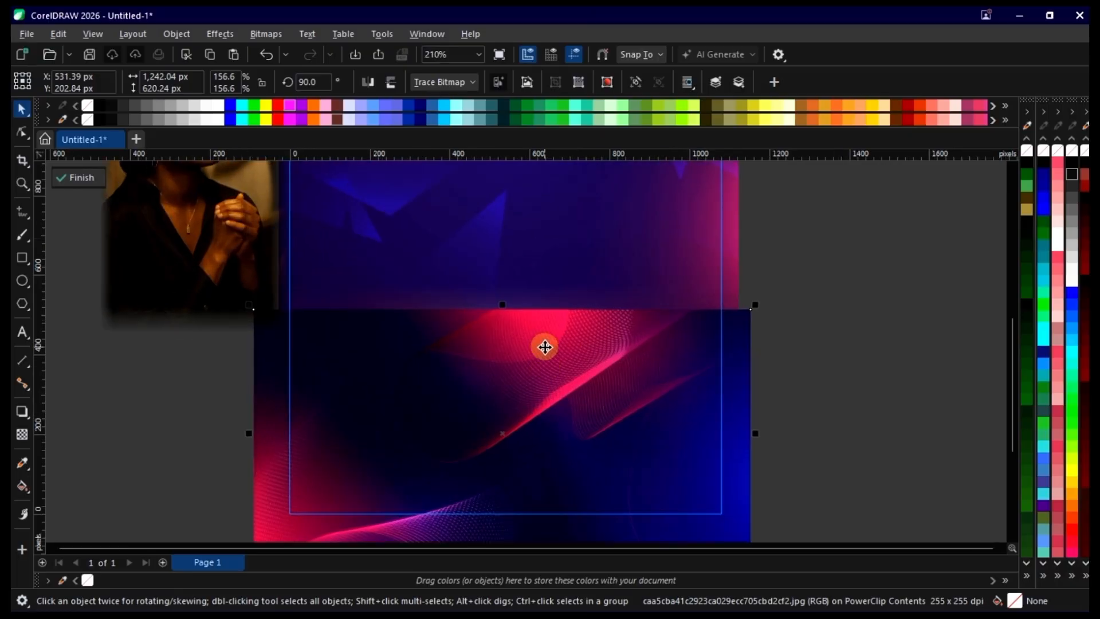
scroll(545, 347, "down", 1)
left_click_drag(545, 344, 538, 373)
scroll(535, 368, "up", 1)
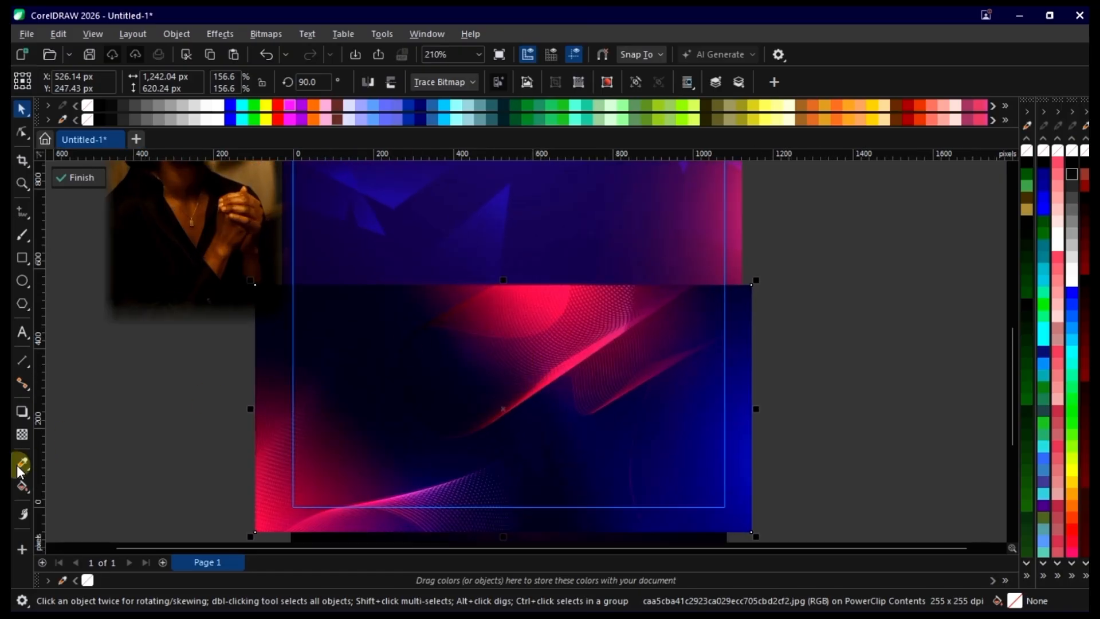
- Apply a vertical fountain transparency to the red-and-blue image so its upper edge fades into the blue image
left_click(22, 435)
left_click_drag(516, 351, 515, 276)
left_click_drag(515, 351, 513, 384)
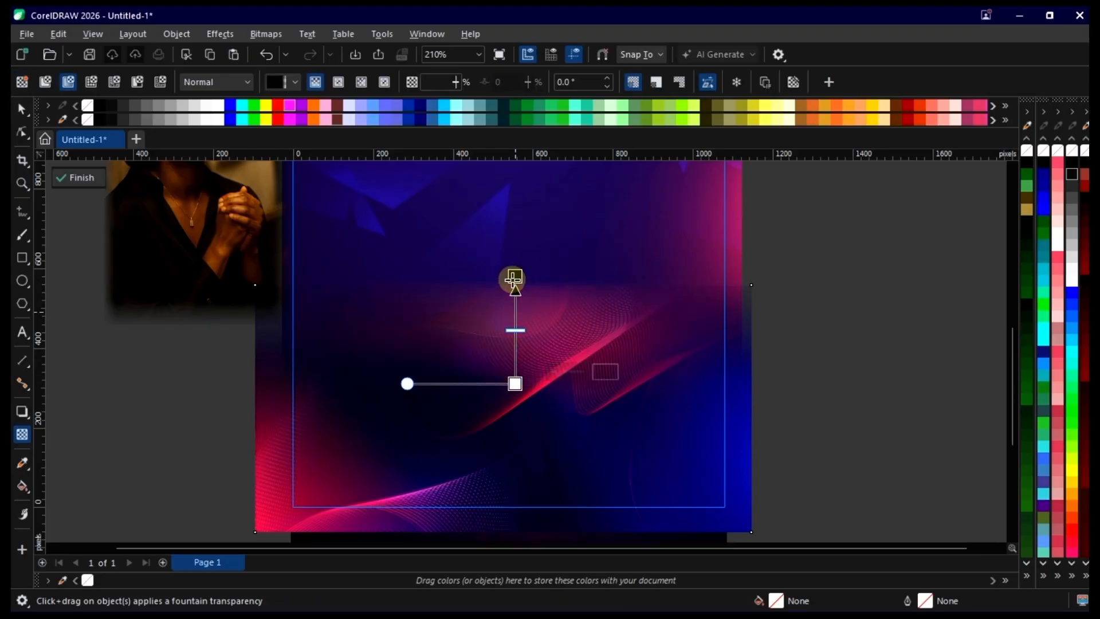
scroll(514, 278, "up", 1)
scroll(514, 277, "up", 1)
left_click_drag(511, 272, 513, 294)
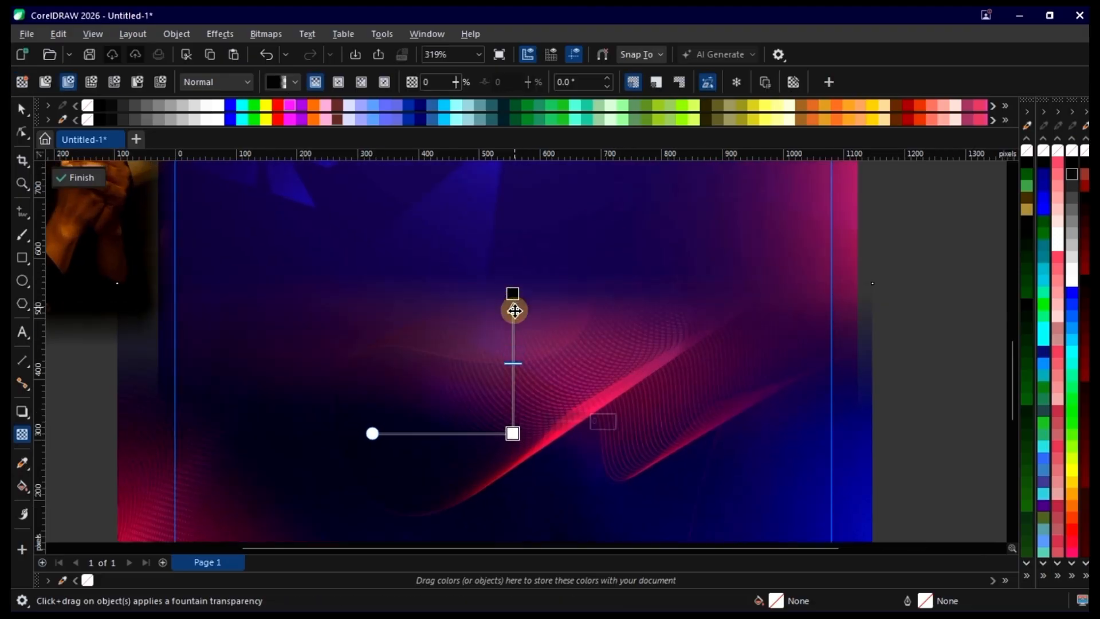
- Extend the red-and-blue image's fade downward by lowering its opaque end and midpoint
left_click(518, 433)
left_click_drag(518, 434, 513, 473)
left_click_drag(517, 383, 513, 407)
left_click(512, 473)
left_click_drag(514, 472, 513, 507)
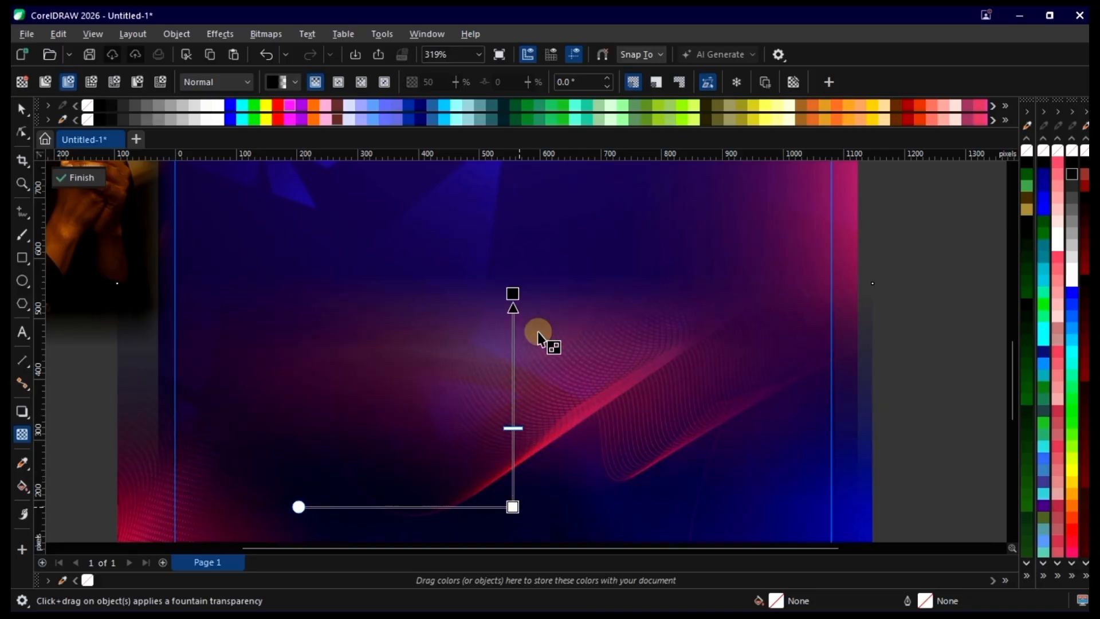
left_click(514, 296)
- Lower both the opaque and the transparent end of the red-and-blue image's fade slightly
scroll(504, 312, "down", 4)
scroll(507, 372, "up", 3)
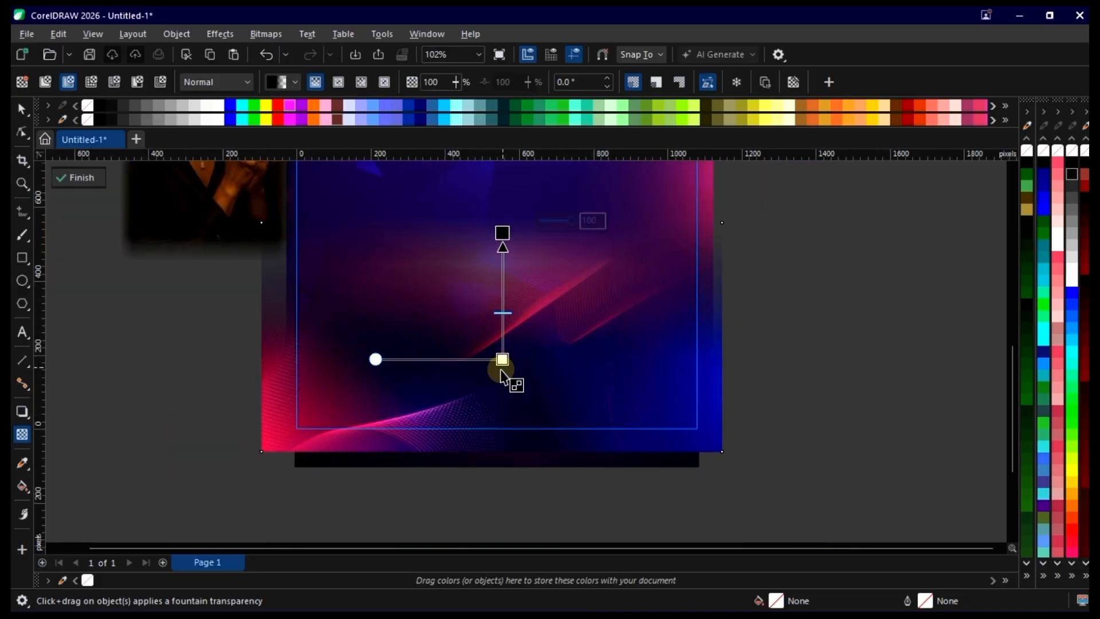
left_click_drag(504, 359, 504, 375)
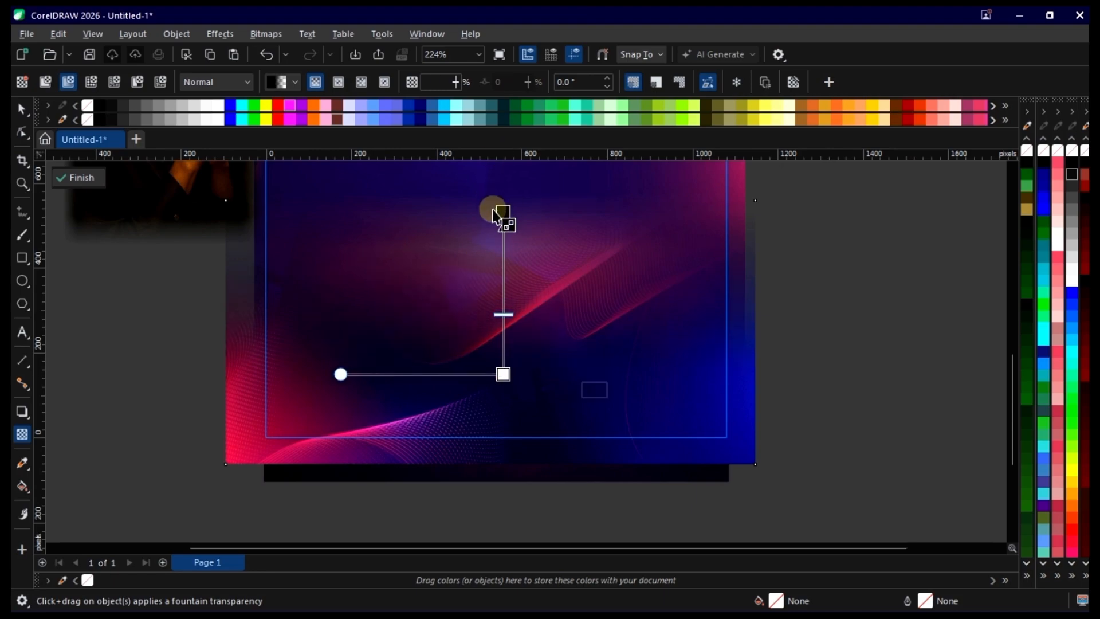
scroll(497, 207, "up", 2)
left_click_drag(514, 224, 517, 244)
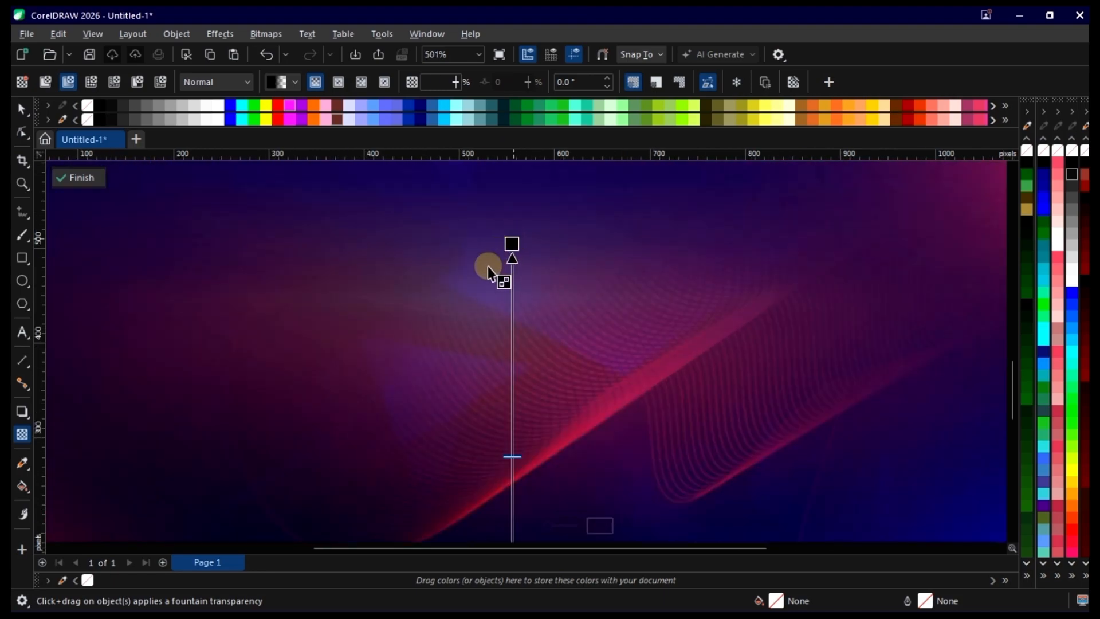
- Fine-tune the ends and midpoint of the red-and-blue image's fade a little lower and leave the Transparency tool
scroll(487, 266, "down", 4)
scroll(484, 373, "up", 3)
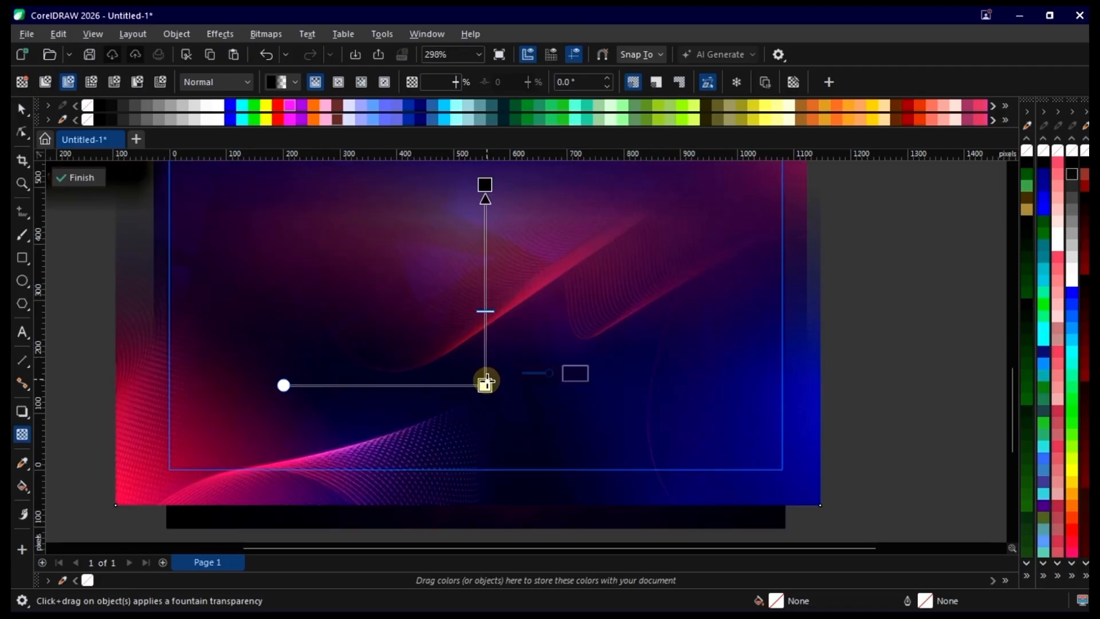
left_click_drag(490, 391, 490, 406)
left_click_drag(486, 185, 487, 203)
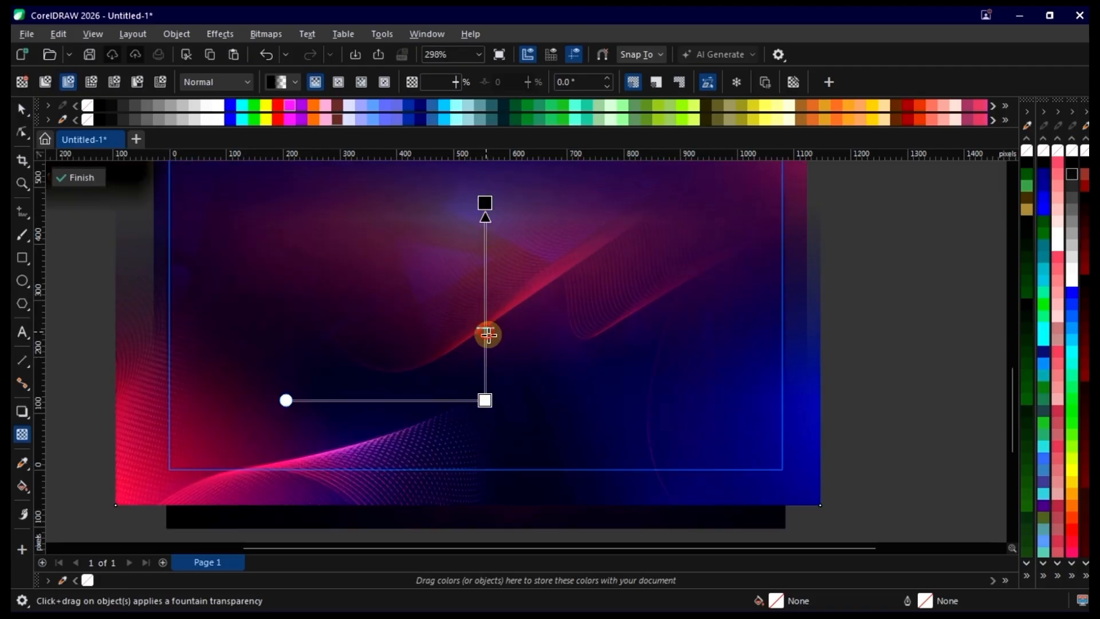
left_click_drag(488, 335, 489, 338)
left_click_drag(483, 402, 486, 410)
key("space")
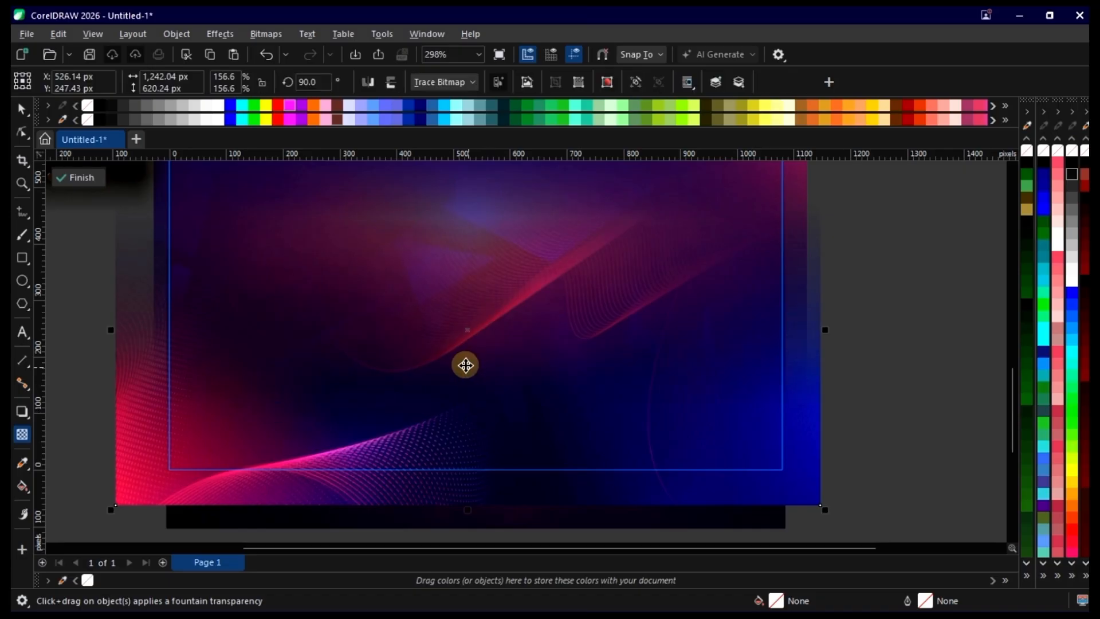
scroll(466, 364, "down", 2)
scroll(490, 404, "down", 2)
left_click(746, 311)
scroll(541, 378, "up", 4)
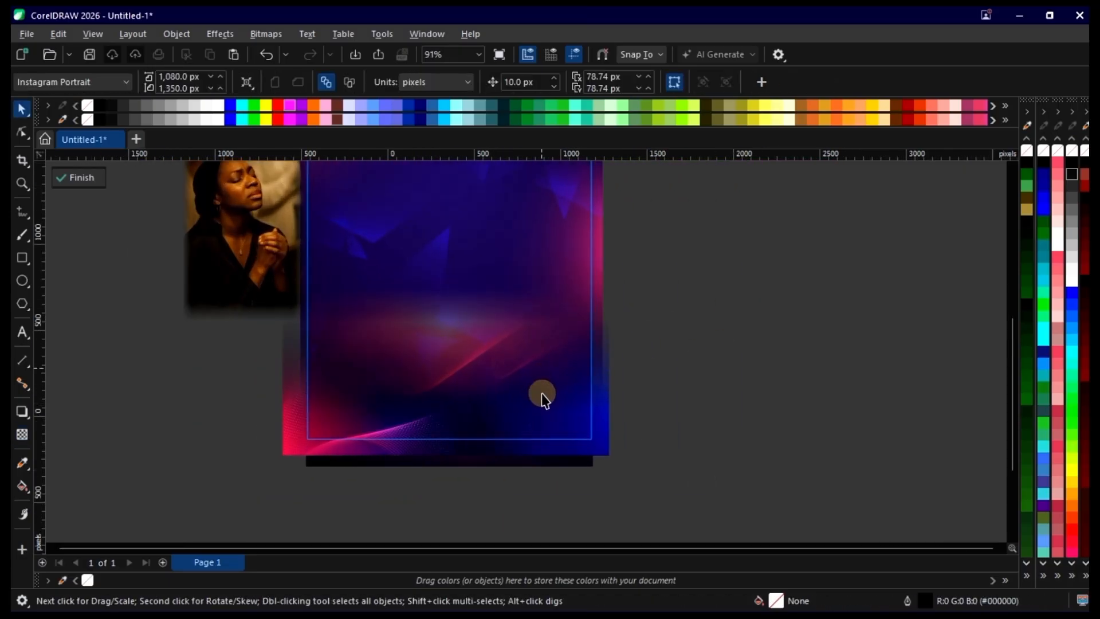
double_click(556, 412)
key("Escape")
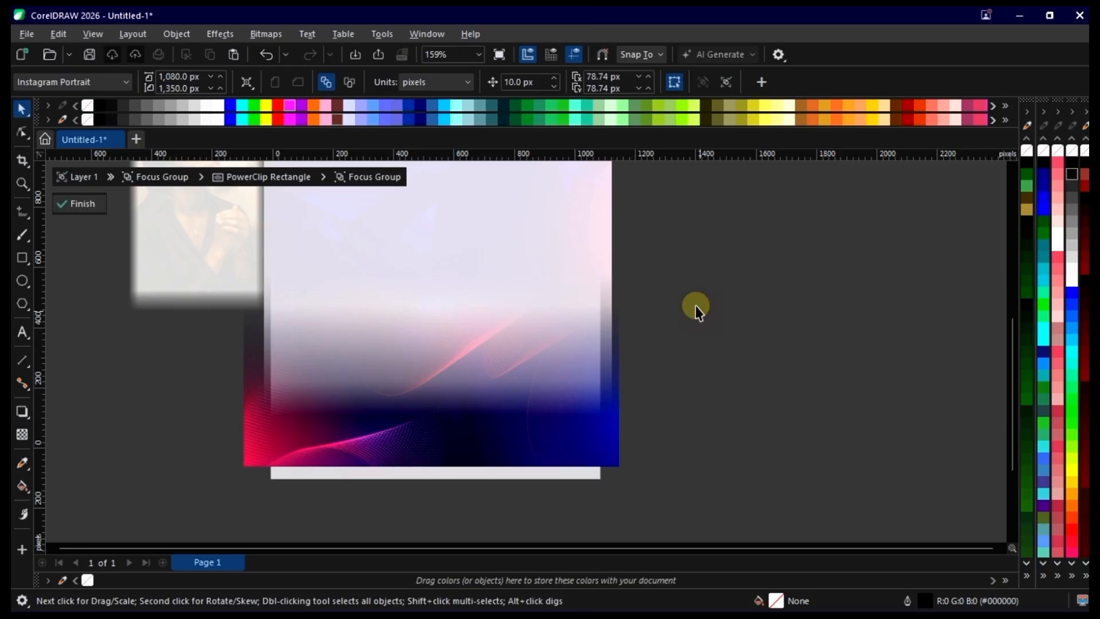
double_click(695, 306)
- Convert the faded red-and-blue image to a bitmap at 400 dpi
scroll(464, 476, "up", 4)
scroll(517, 419, "down", 2)
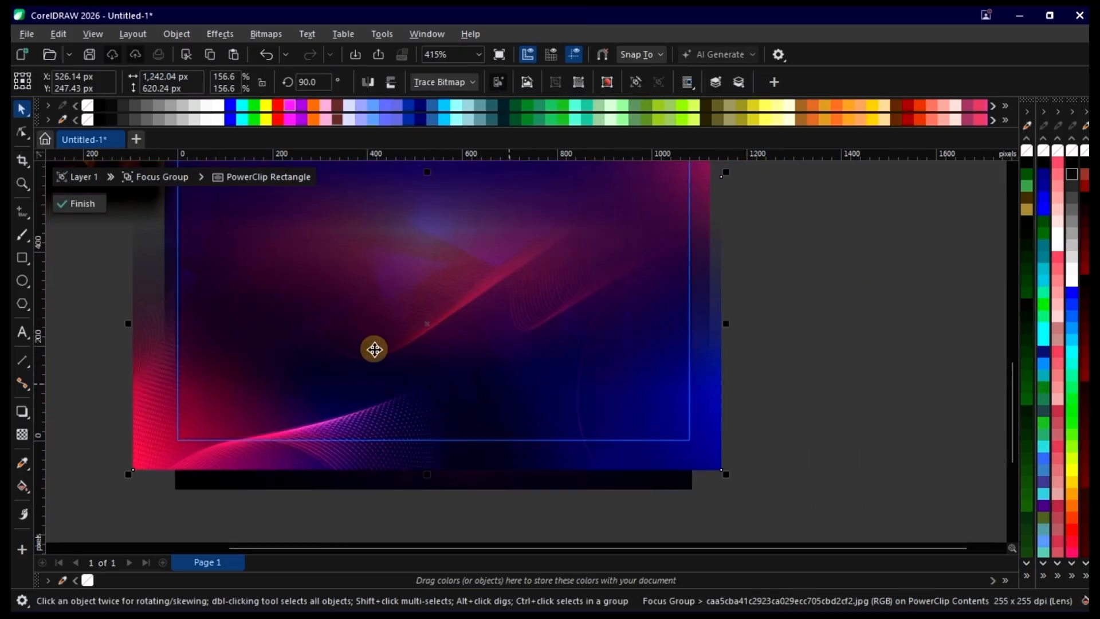
left_click(256, 34)
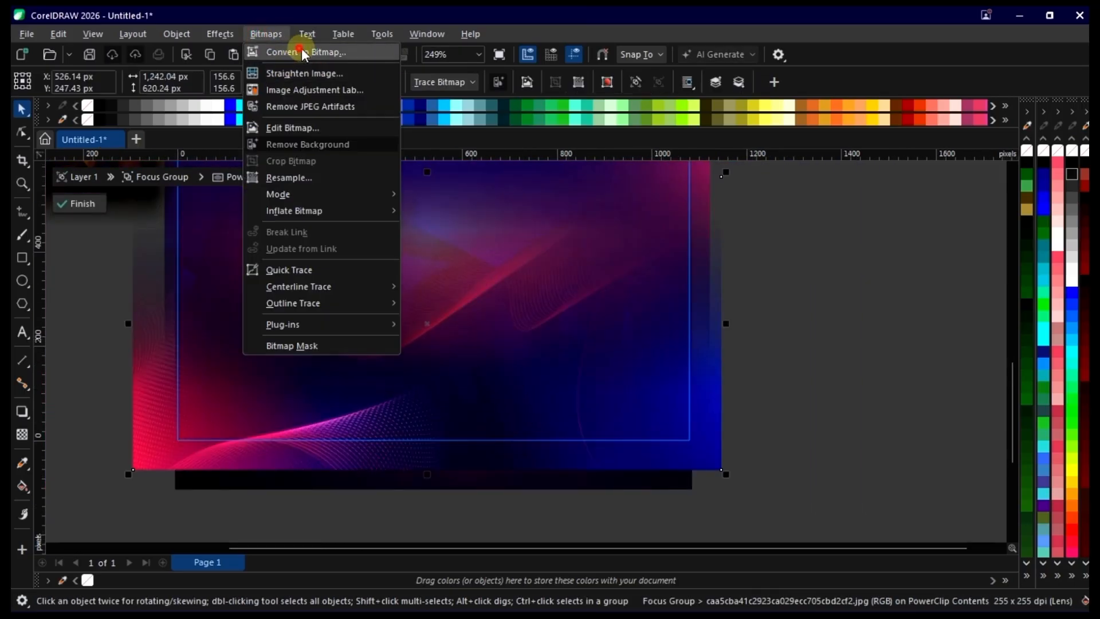
left_click(300, 49)
left_click(572, 405)
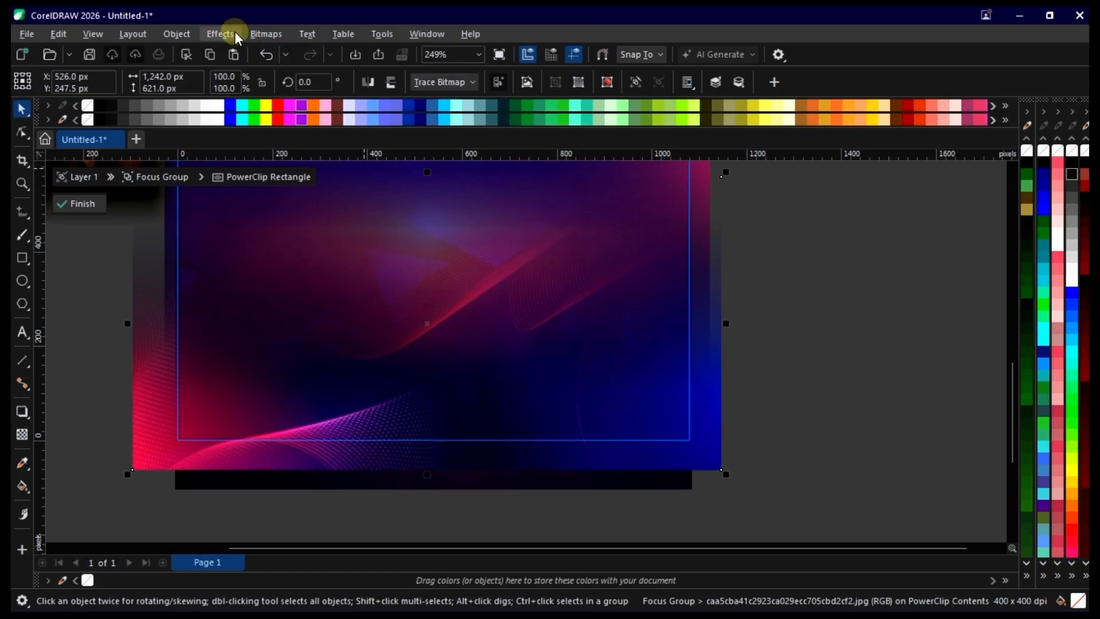
- Apply a Gaussian Blur effect with a radius of 8.28 to the red-and-blue bitmap
left_click(220, 34)
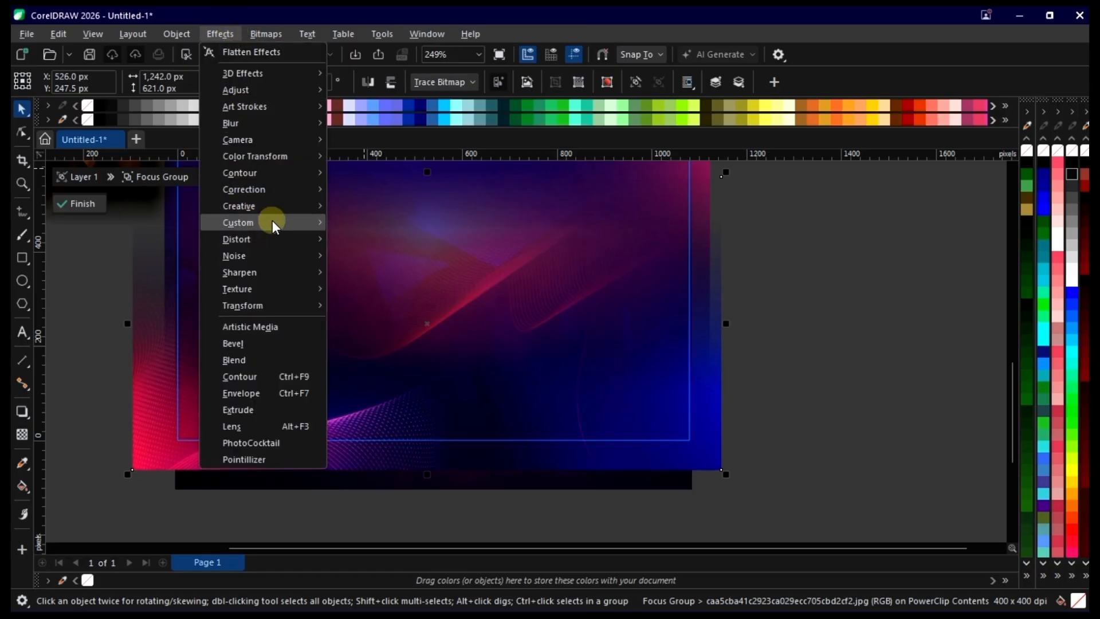
mouse_move(269, 229)
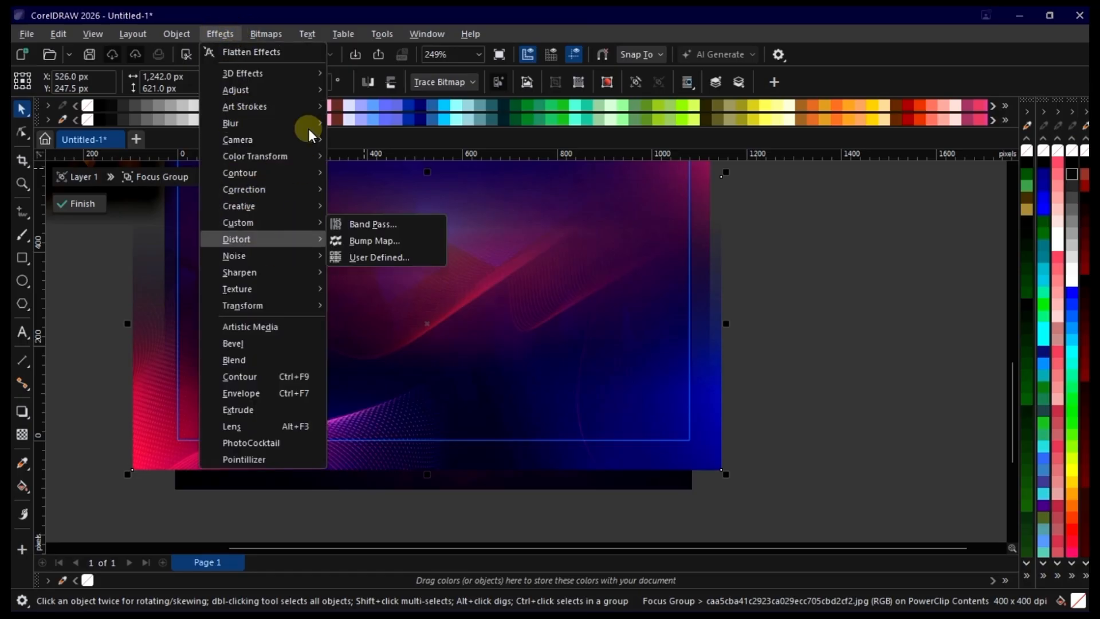
mouse_move(306, 126)
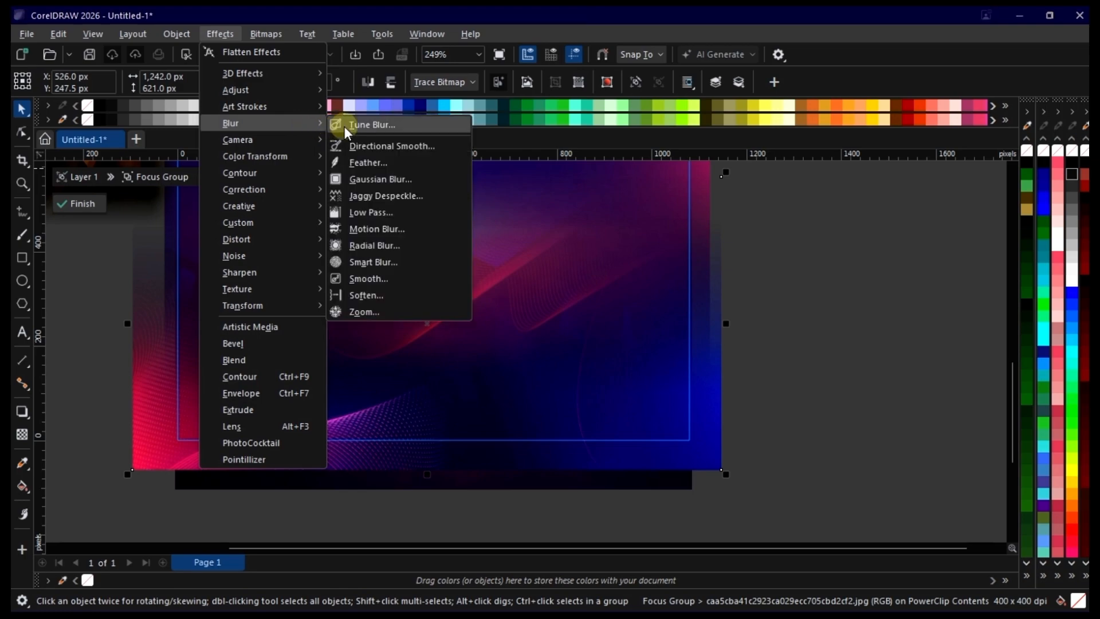
left_click(412, 182)
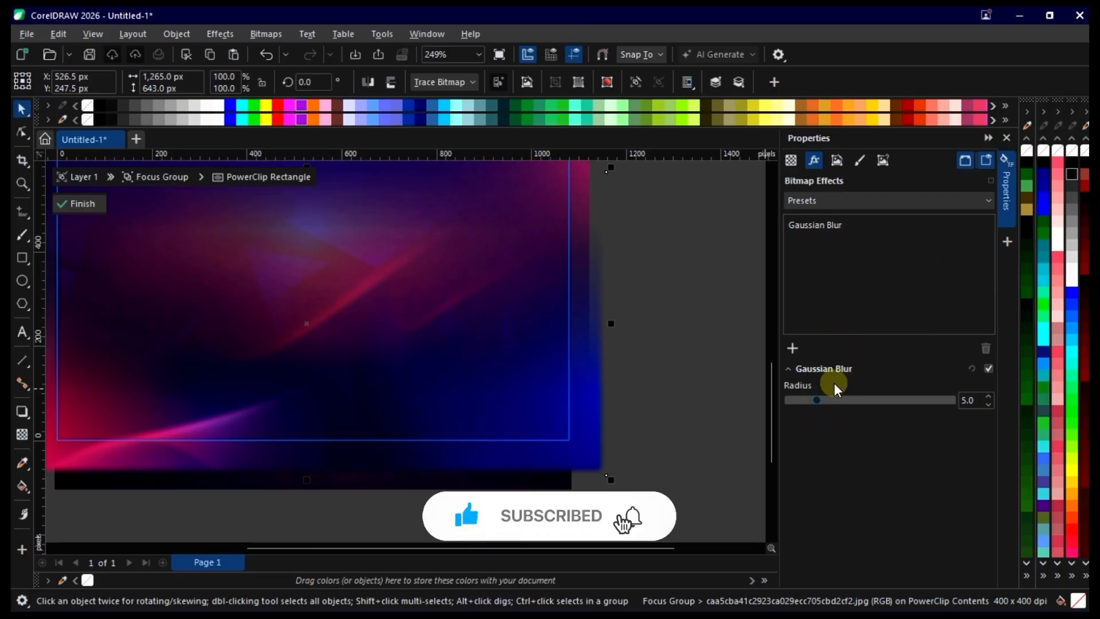
left_click(828, 400)
left_click(980, 400)
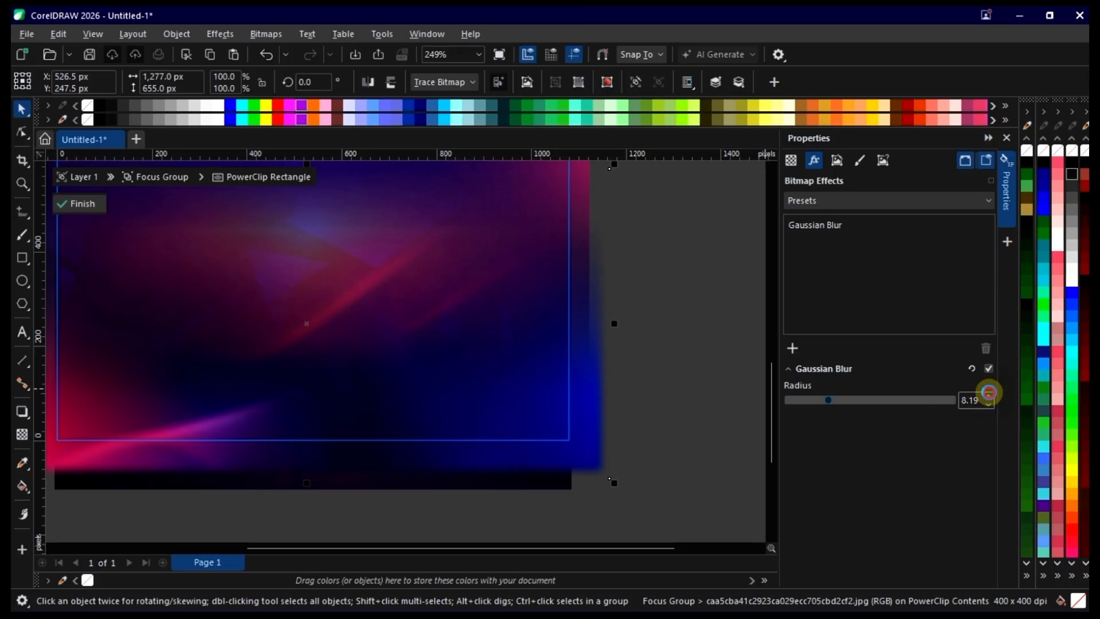
left_click(989, 393)
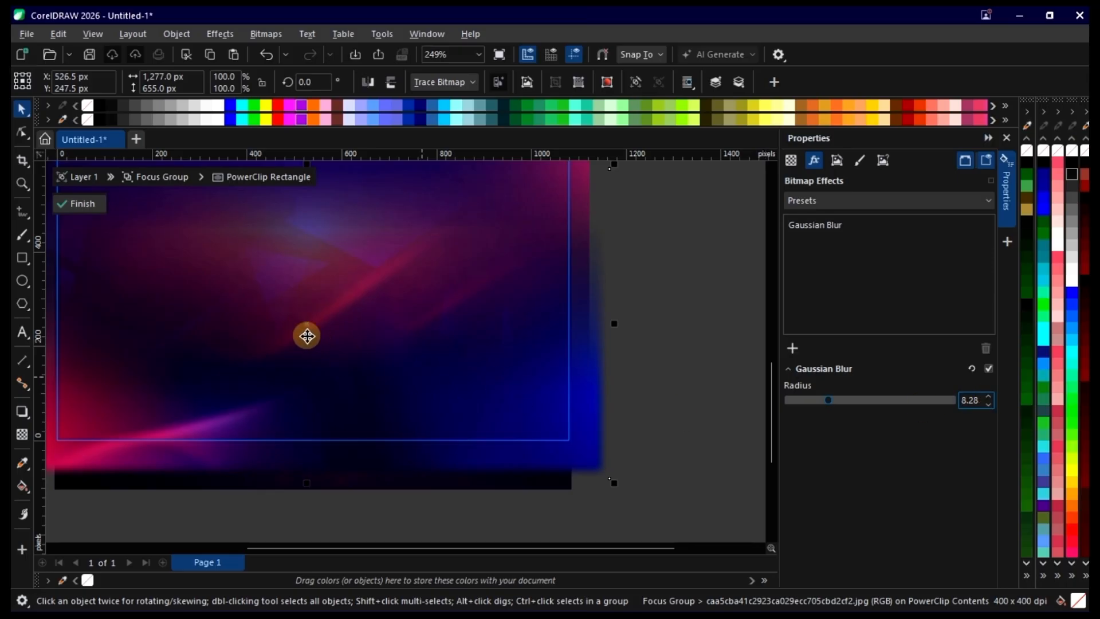
- Try weaker Gaussian Blur radii on the red-and-blue bitmap, set the radius to 8.19 and close the effect properties
scroll(312, 330, "up", 2)
left_click(785, 400)
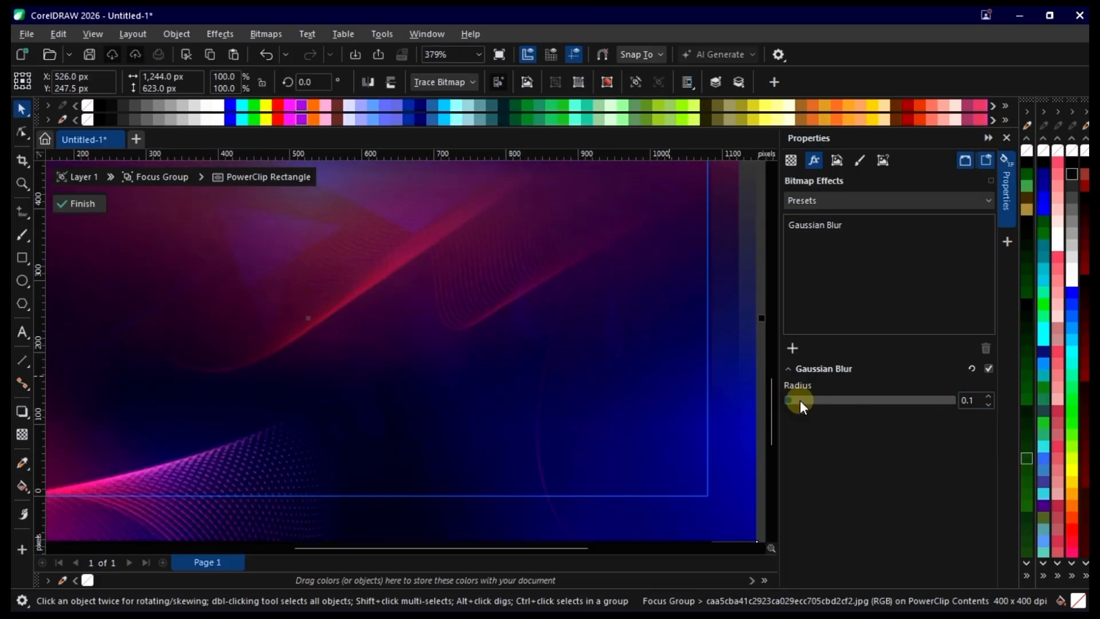
left_click_drag(814, 405, 841, 400)
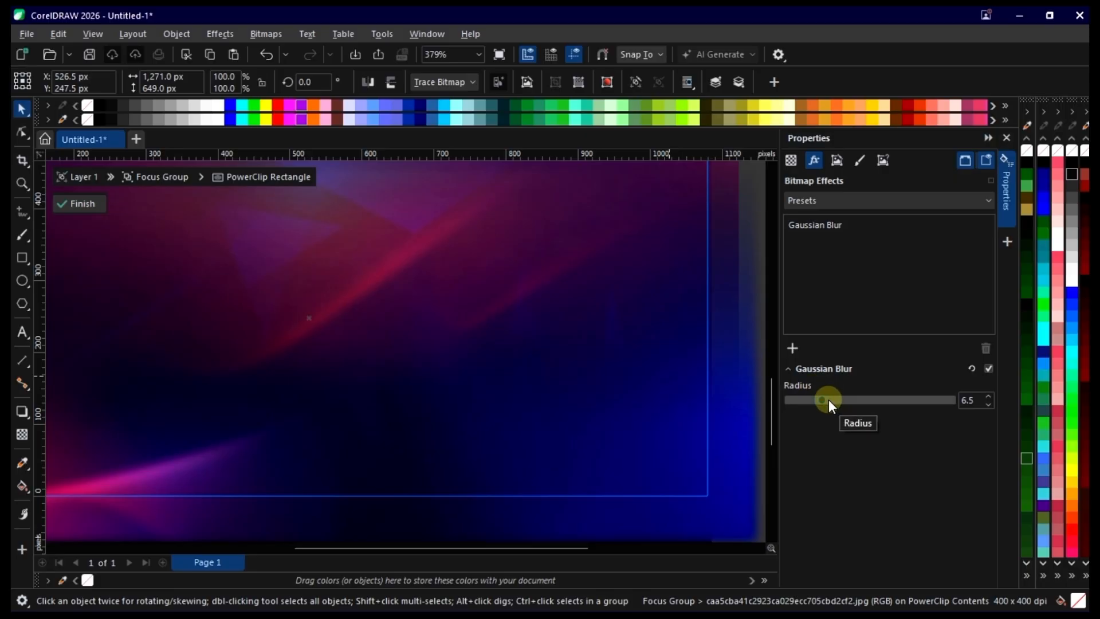
left_click(829, 400)
left_click(1006, 218)
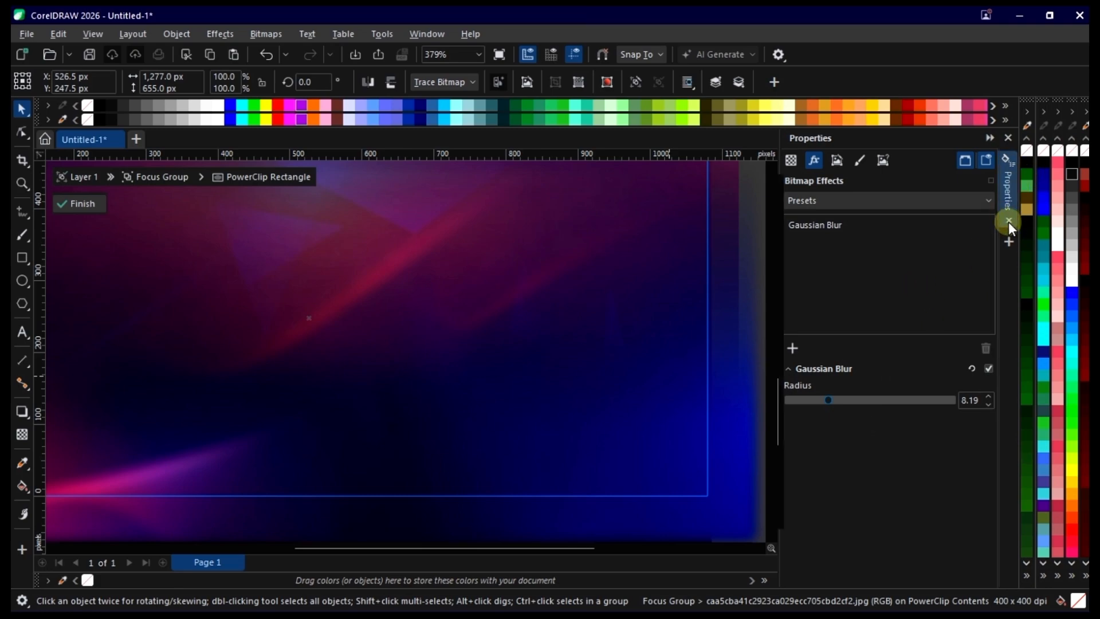
- Finish editing the PowerClip contents and return to the whole page
scroll(647, 412, "down", 3)
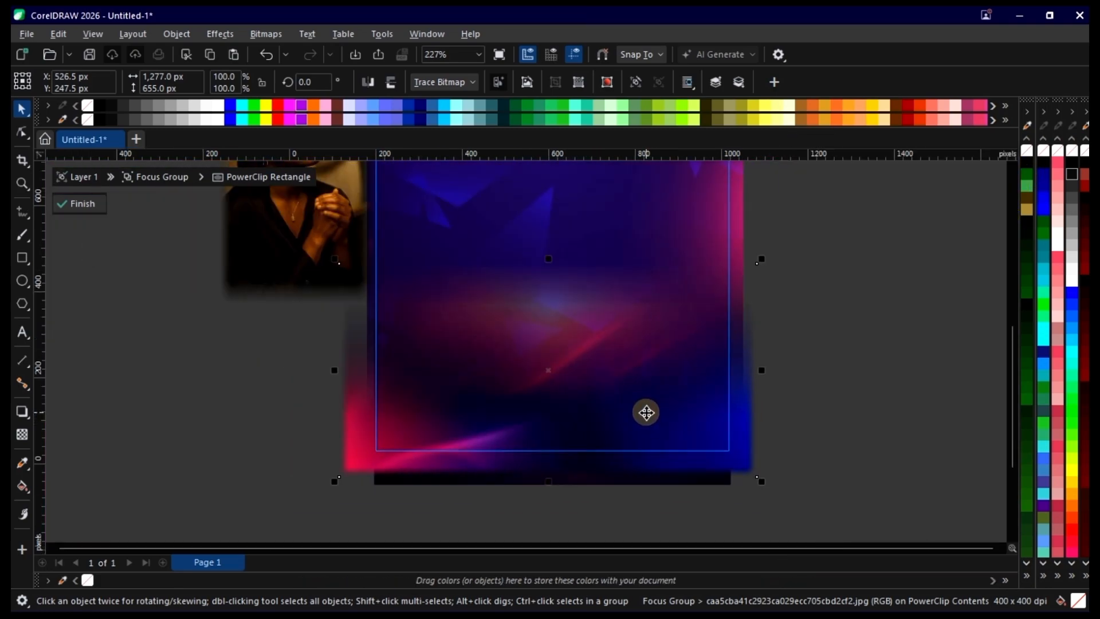
double_click(857, 303, "ctrl")
scroll(580, 421, "down", 2)
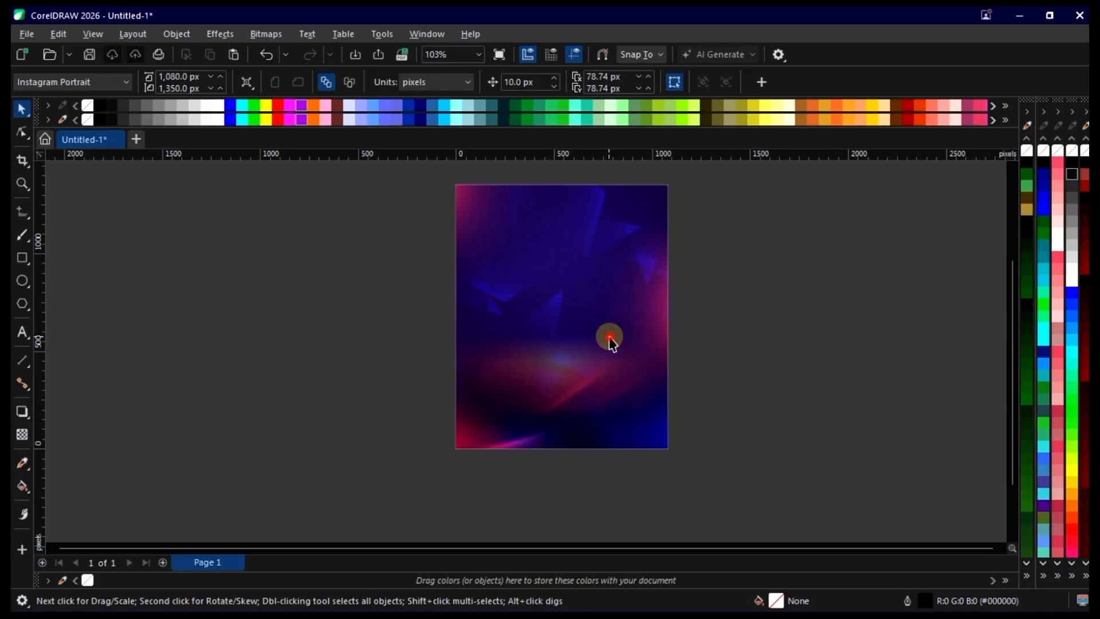
- Reopen the PowerClip contents and move the blue image straight down to about Y 812 px
left_click(610, 337, "ctrl")
scroll(577, 422, "up", 2)
scroll(578, 400, "down", 2)
left_click(593, 236)
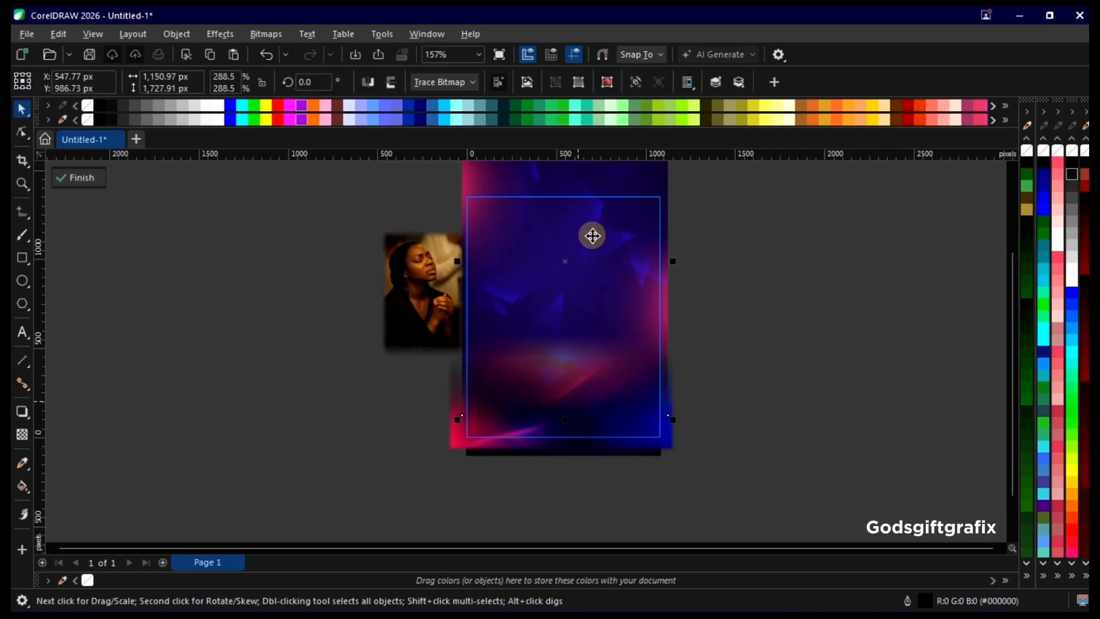
left_click(604, 195)
left_click_drag(603, 195, 622, 213)
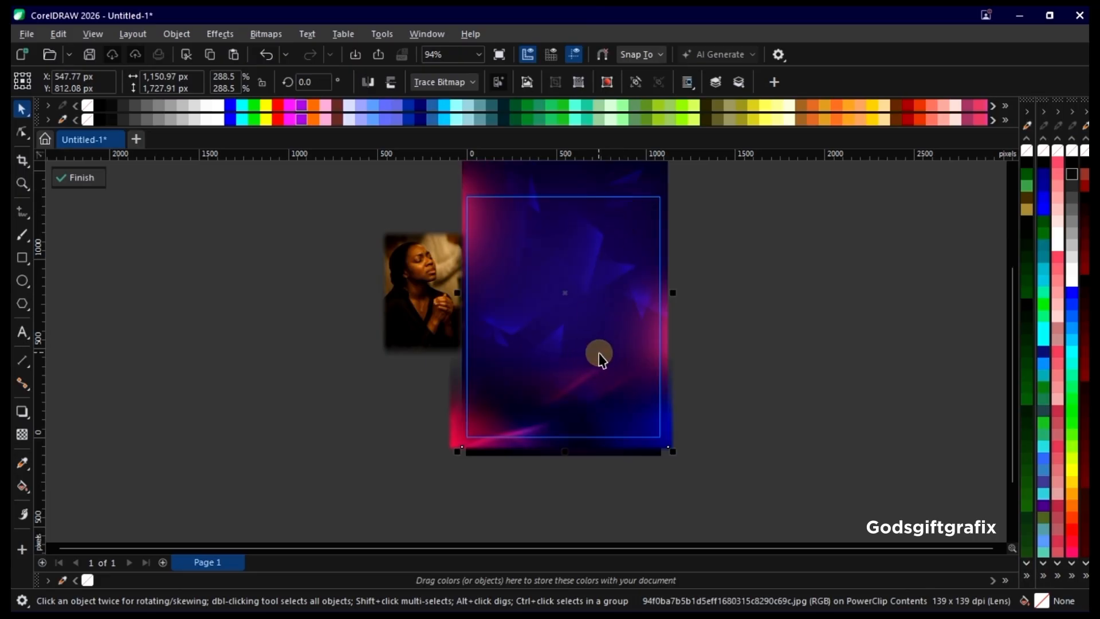
- Raise the start of the vertical fountain transparency on the blue image so its lower part begins fading higher up
scroll(599, 355, "up", 2)
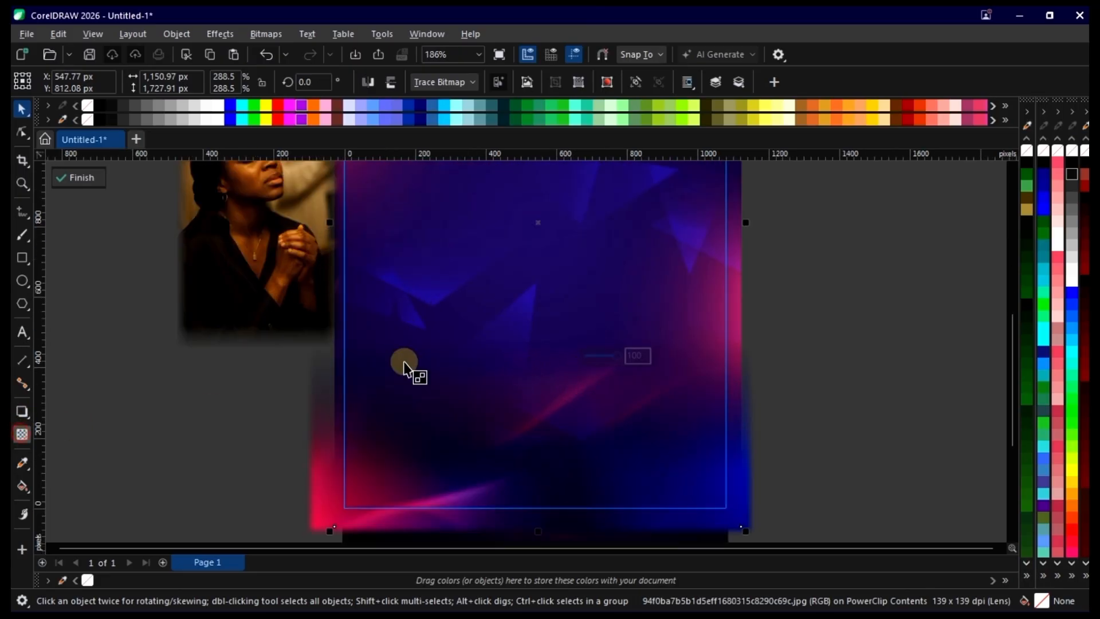
left_click(541, 375)
left_click_drag(545, 372, 548, 350)
key("space")
scroll(555, 338, "down", 2)
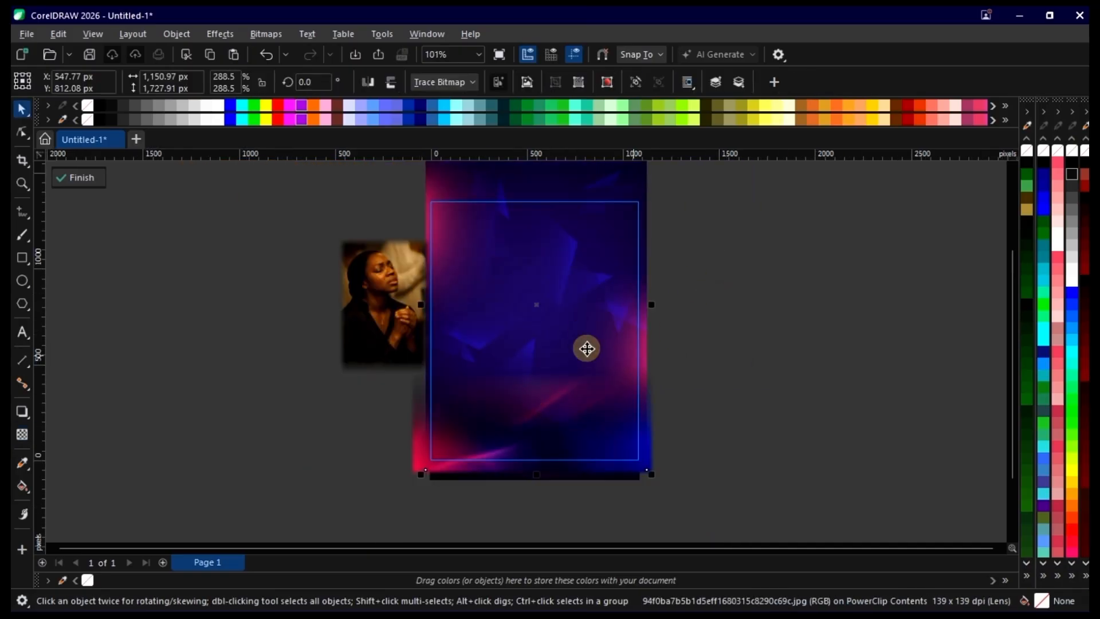
key("space")
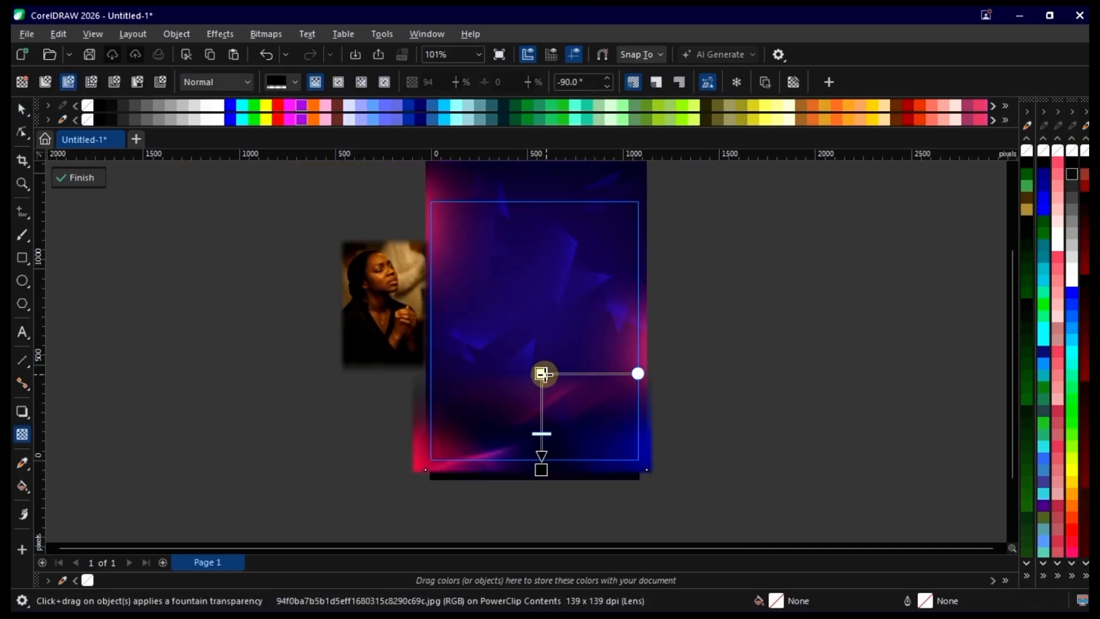
left_click_drag(545, 374, 544, 368)
left_click_drag(544, 433, 544, 429)
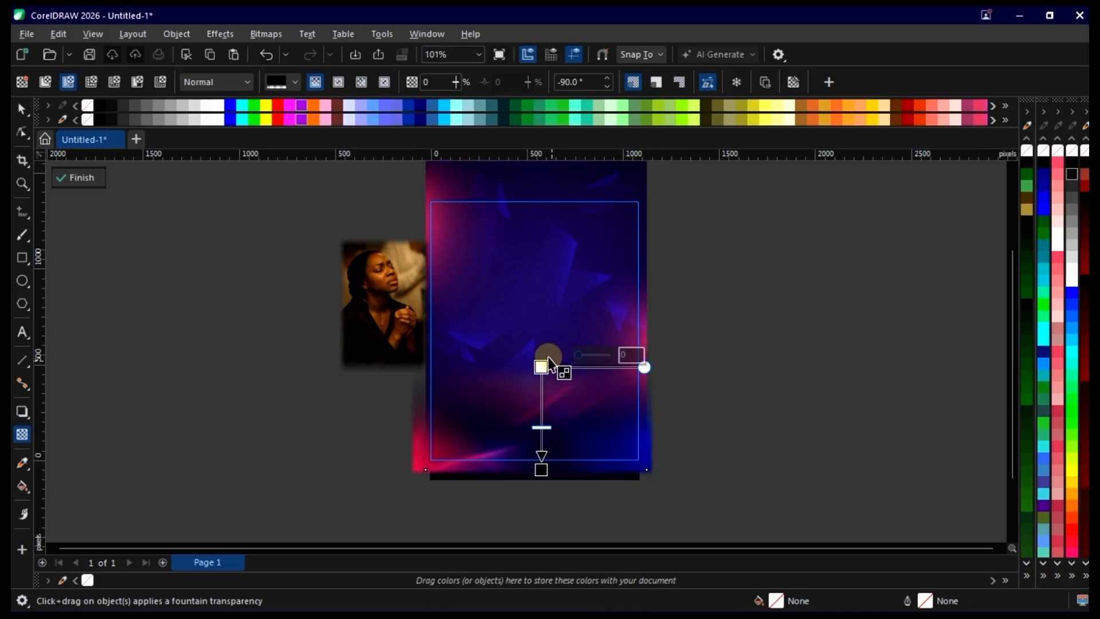
left_click_drag(542, 365, 542, 344)
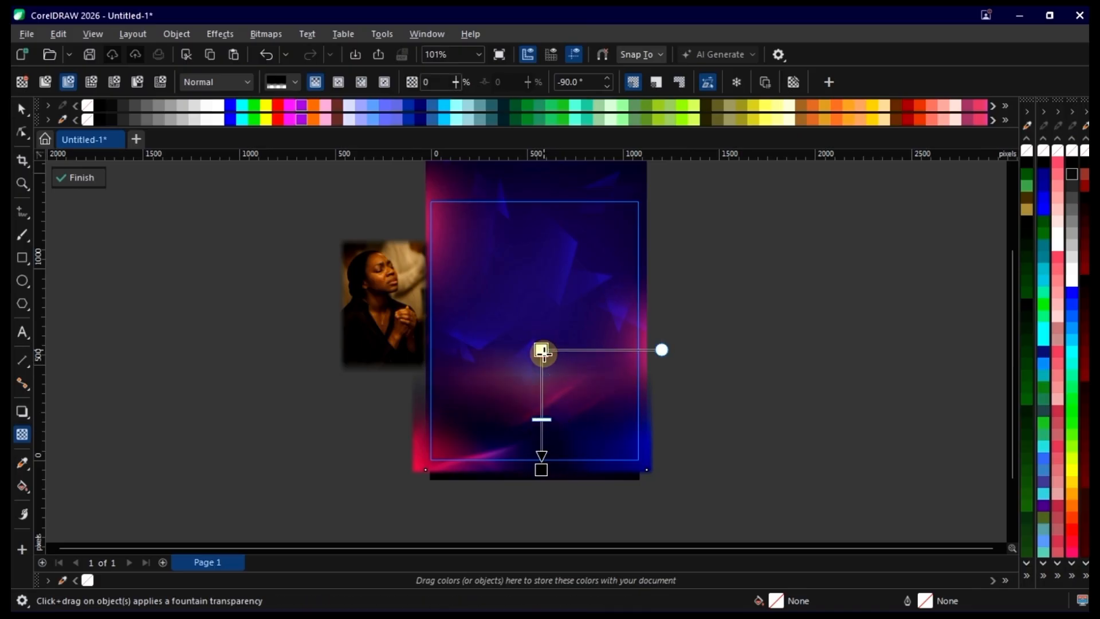
key("space")
- Enlarge the red-and-blue bitmap proportionally to about 153.5% and place it at about X 704 px, Y 446 px
left_click_drag(618, 431, 617, 425)
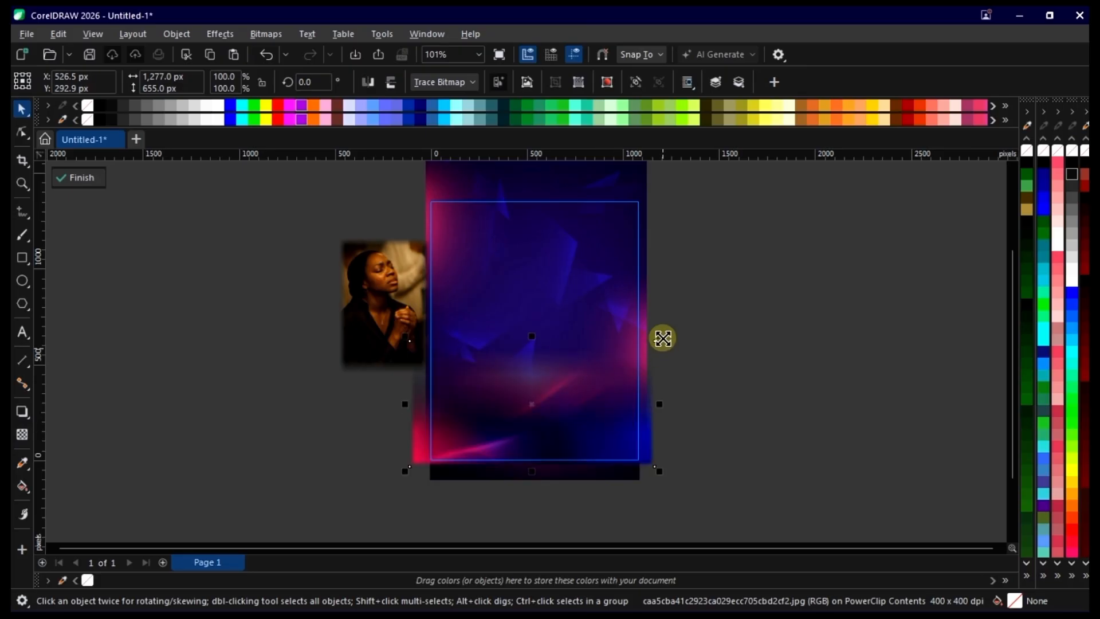
left_click_drag(661, 337, 725, 302)
scroll(550, 391, "up", 1)
left_click_drag(572, 393, 604, 396)
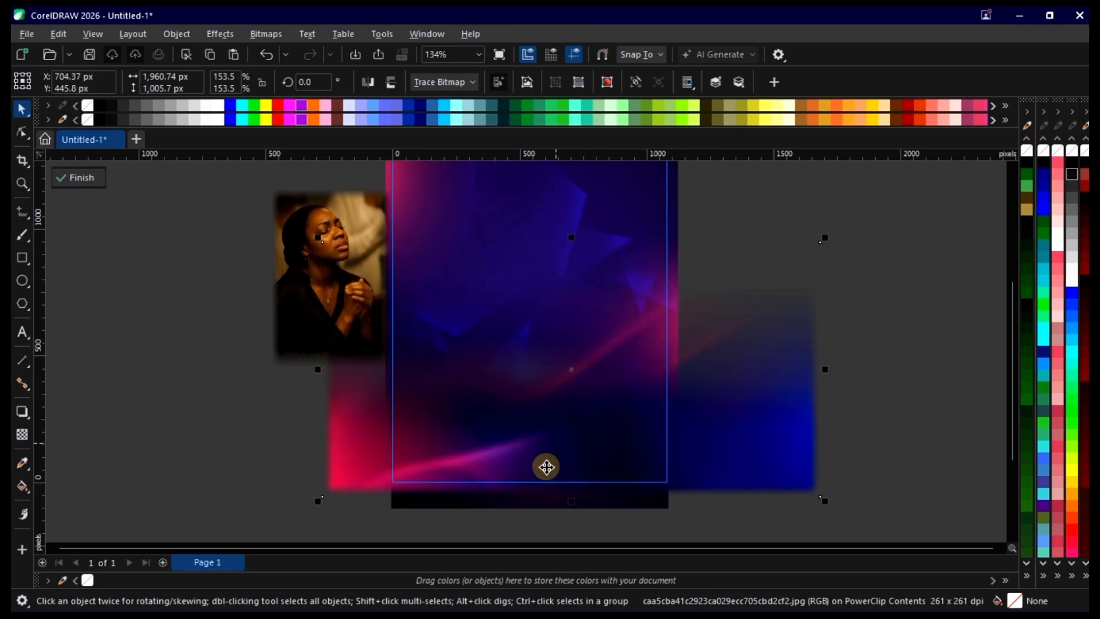
- Finish editing the PowerClip contents, deselect the frame and check the background on the whole page
scroll(545, 465, "down", 1)
scroll(642, 432, "up", 1)
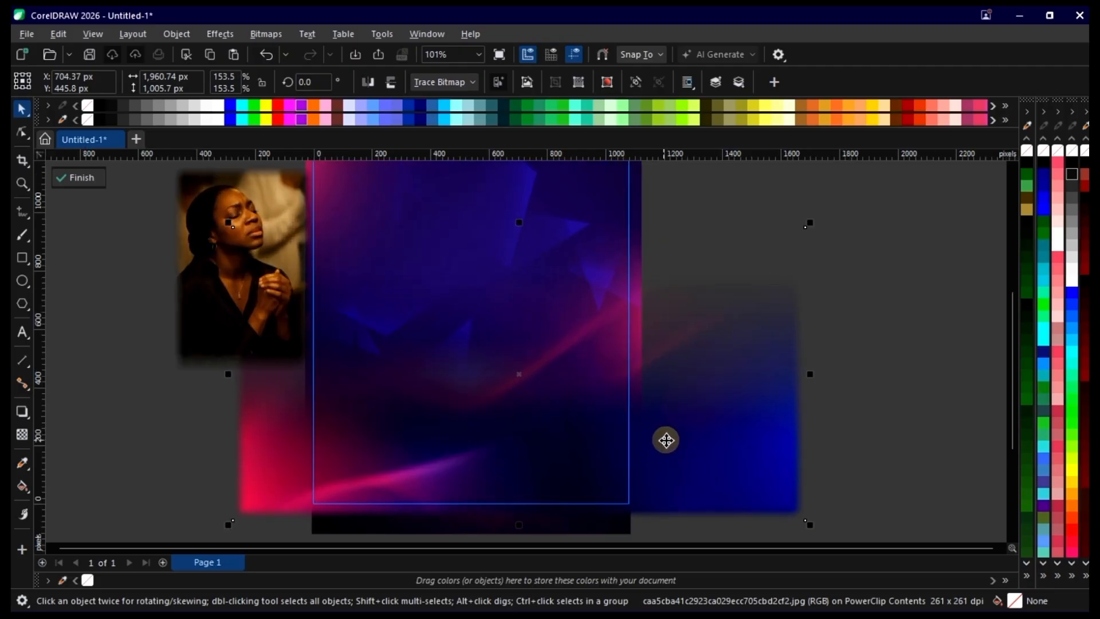
scroll(596, 489, "down", 1)
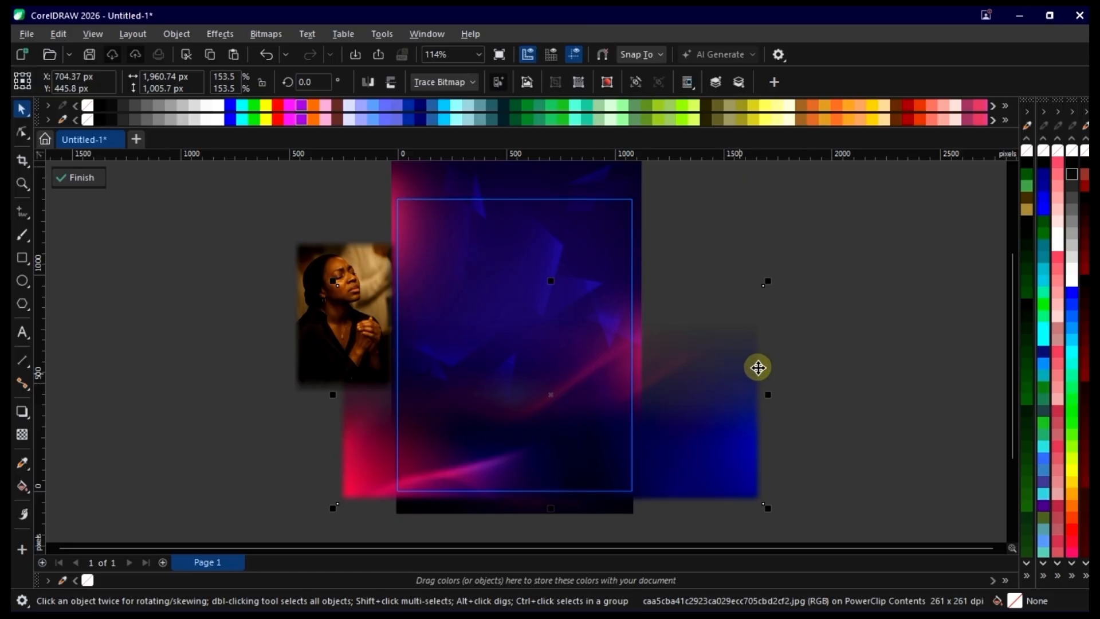
left_click(811, 306, "ctrl")
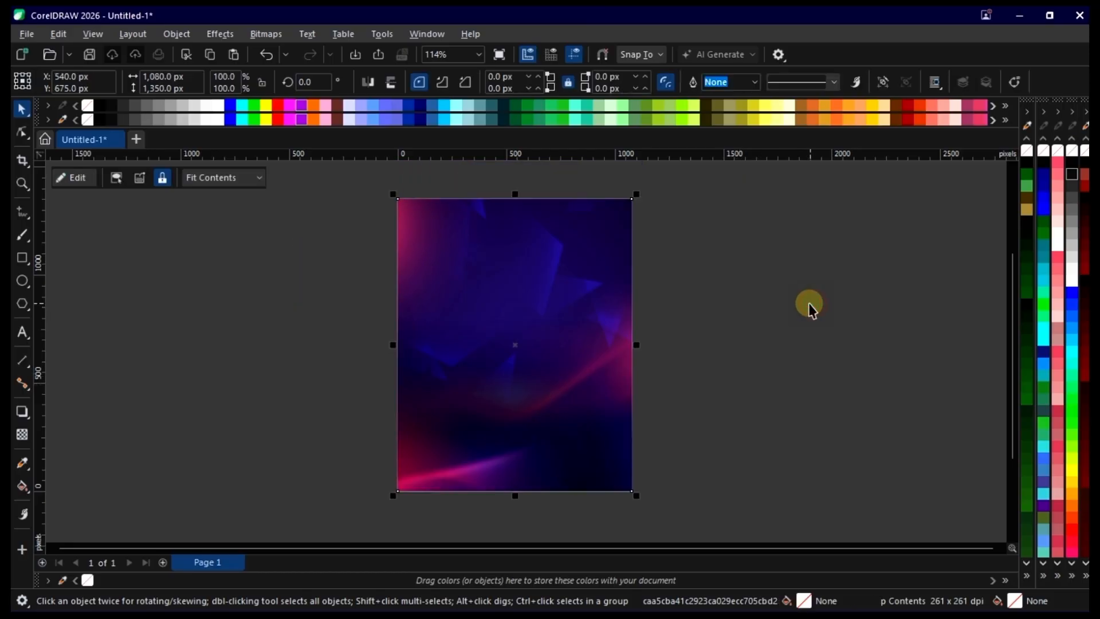
left_click(810, 306)
scroll(509, 398, "up", 2)
scroll(509, 398, "down", 2)
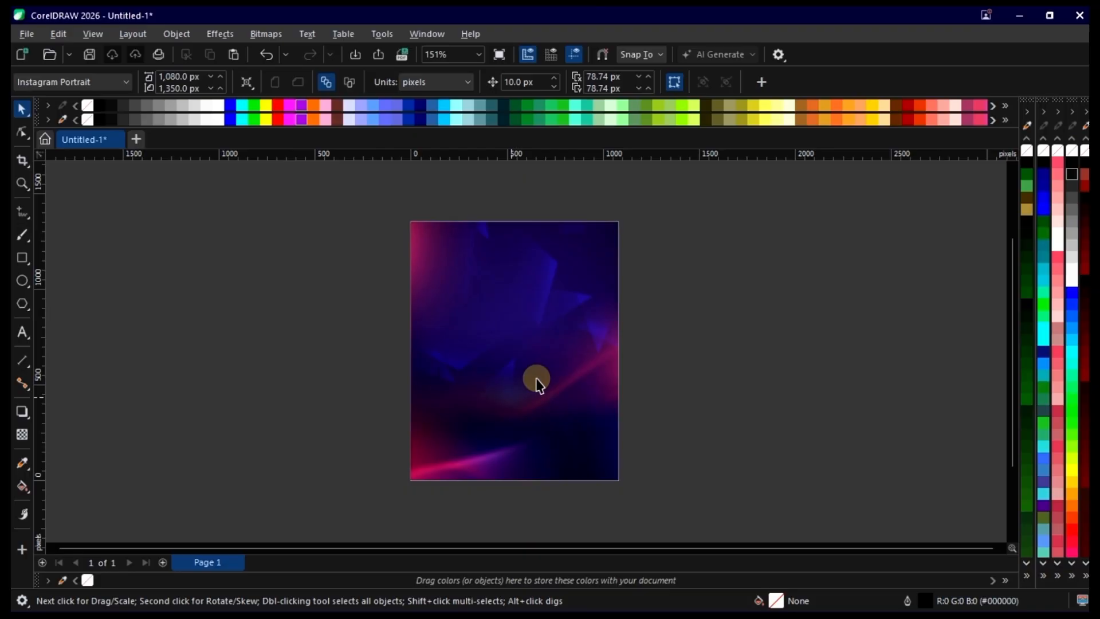
- Reopen the PowerClip contents and move the praying woman photo onto the artwork's upper left, at about X 297 px, Y 970 px
left_click(559, 320, "ctrl")
left_click(386, 300)
left_click_drag(386, 300, 501, 265)
scroll(494, 266, "up", 2)
scroll(501, 269, "up", 3)
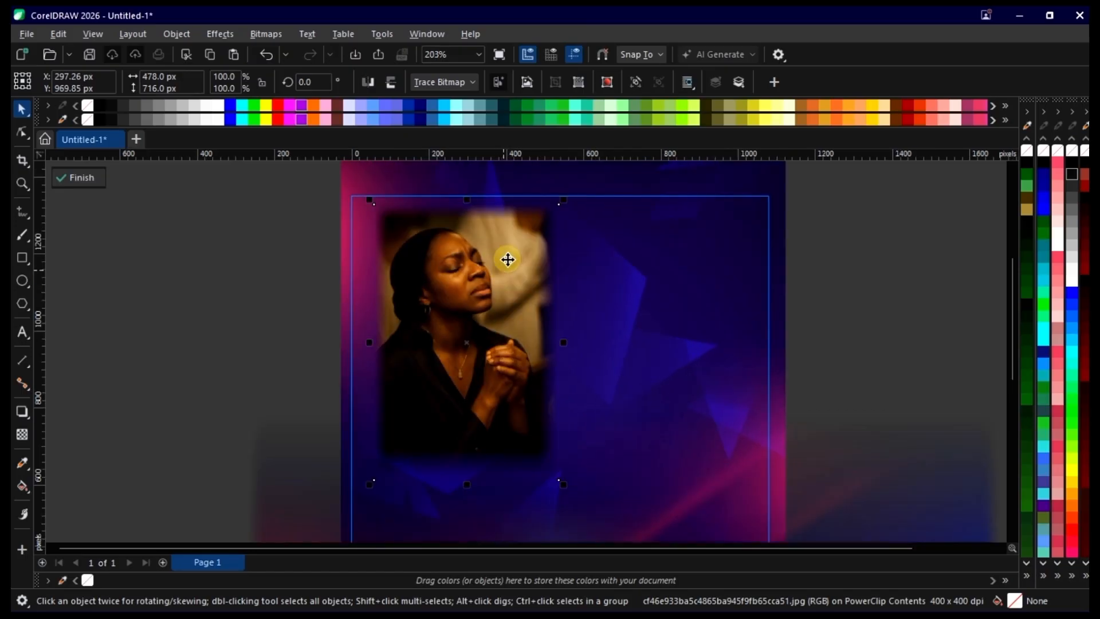
- Convert the praying woman photo to Grayscale (8-bit) and nudge it to about X 288 px, Y 968 px
scroll(506, 292, "up", 1)
key("alt+b")
left_click(455, 308)
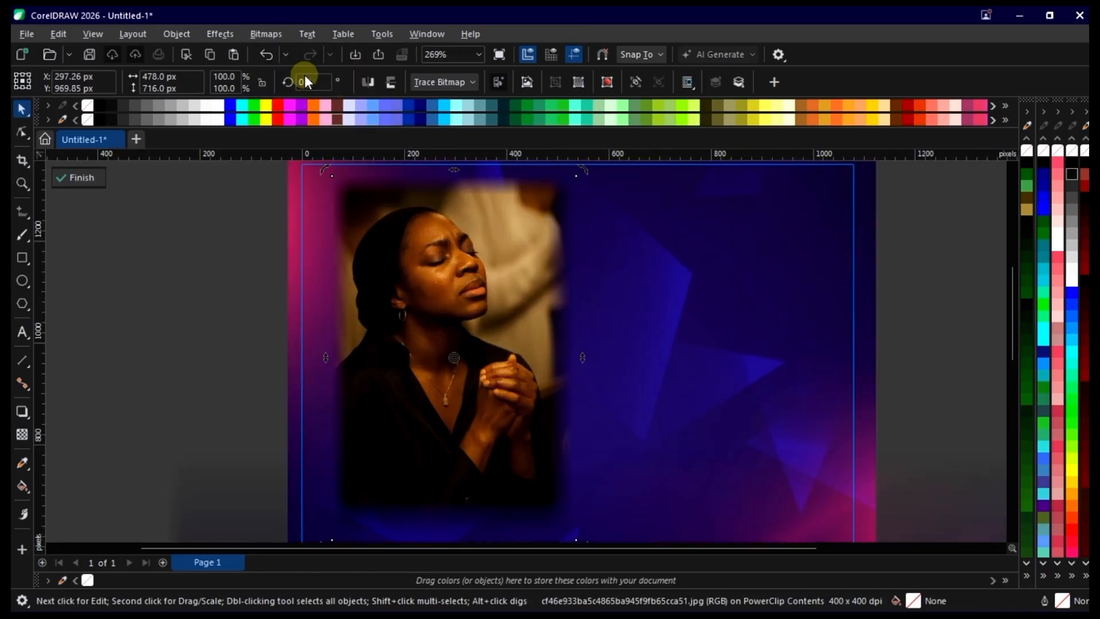
left_click(267, 34)
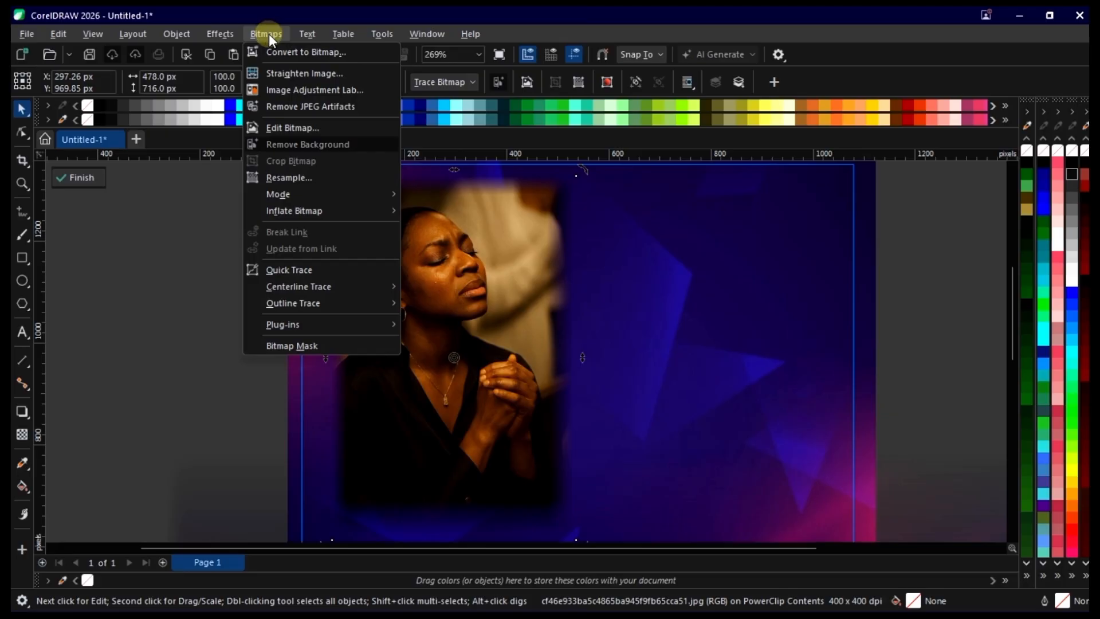
mouse_move(340, 195)
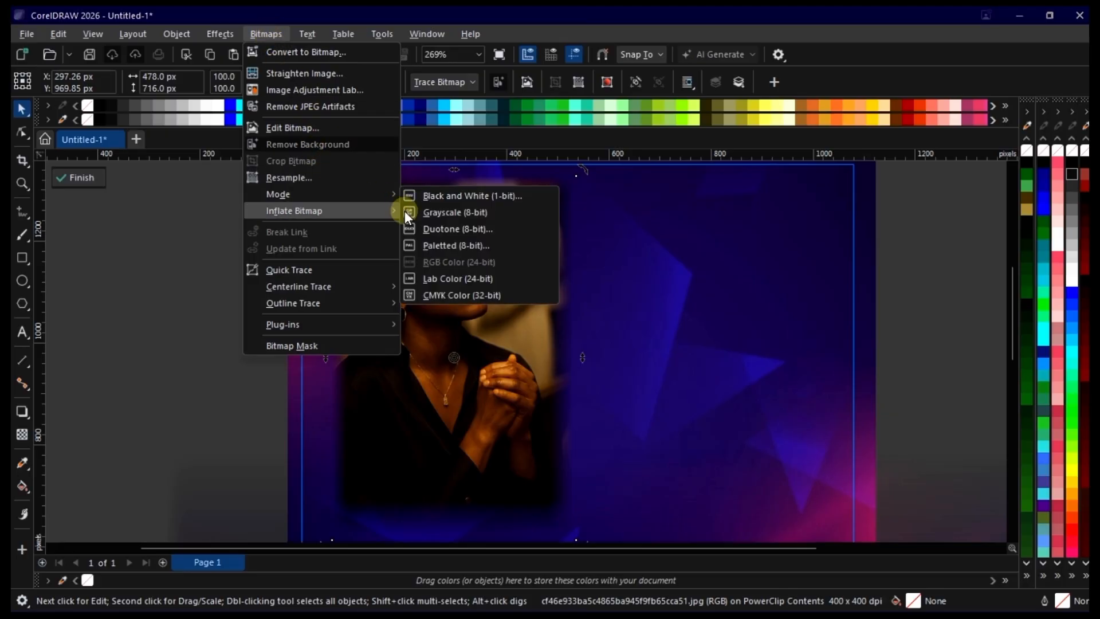
left_click(425, 212)
scroll(444, 227, "down", 2)
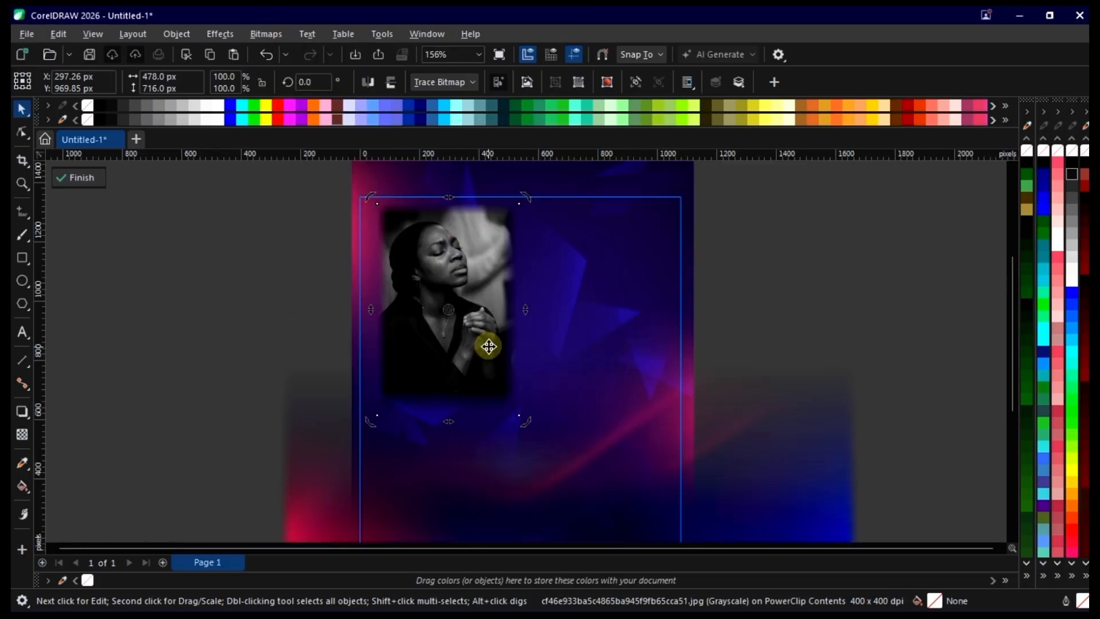
scroll(460, 259, "up", 2)
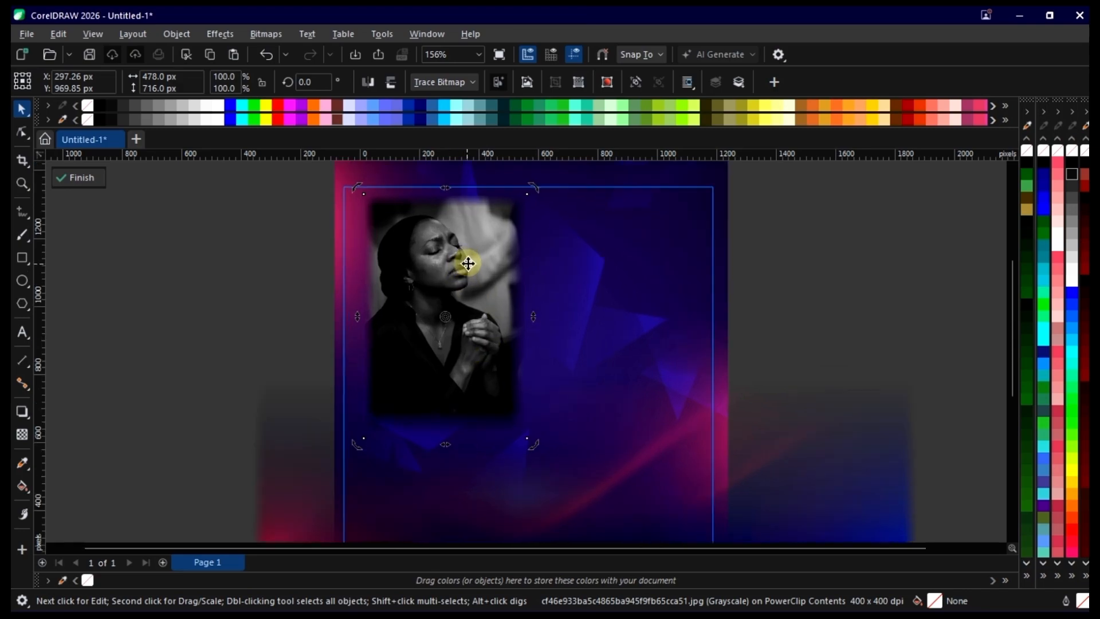
left_click(460, 254)
scroll(465, 261, "down", 1)
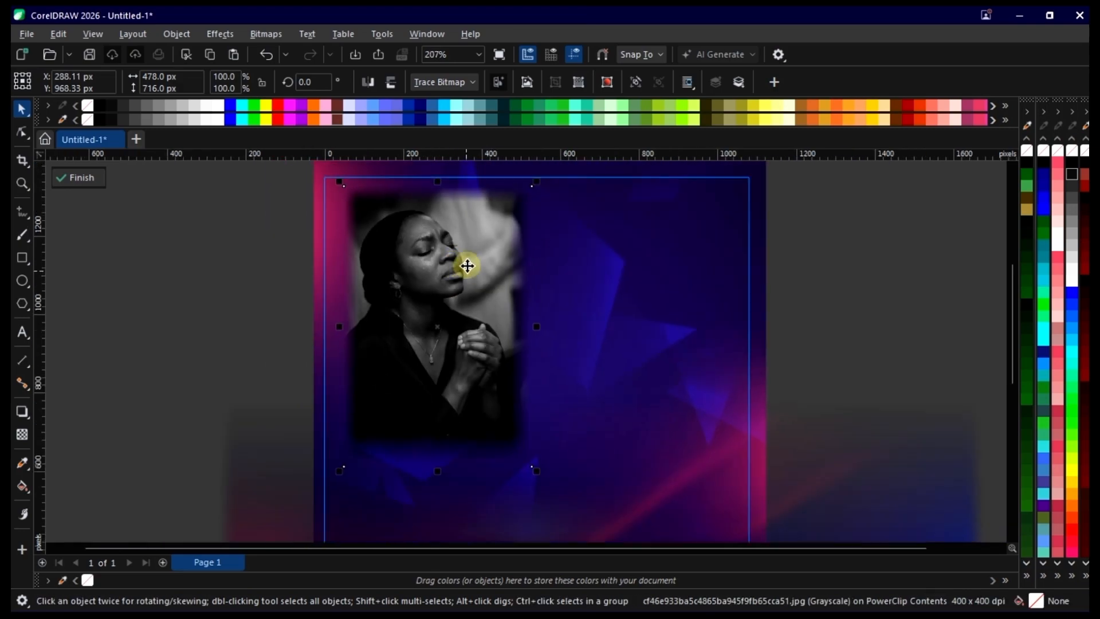
- Try the Multiply, Texturize and Hue transparency merge modes on the grayscale photo
left_click(22, 434)
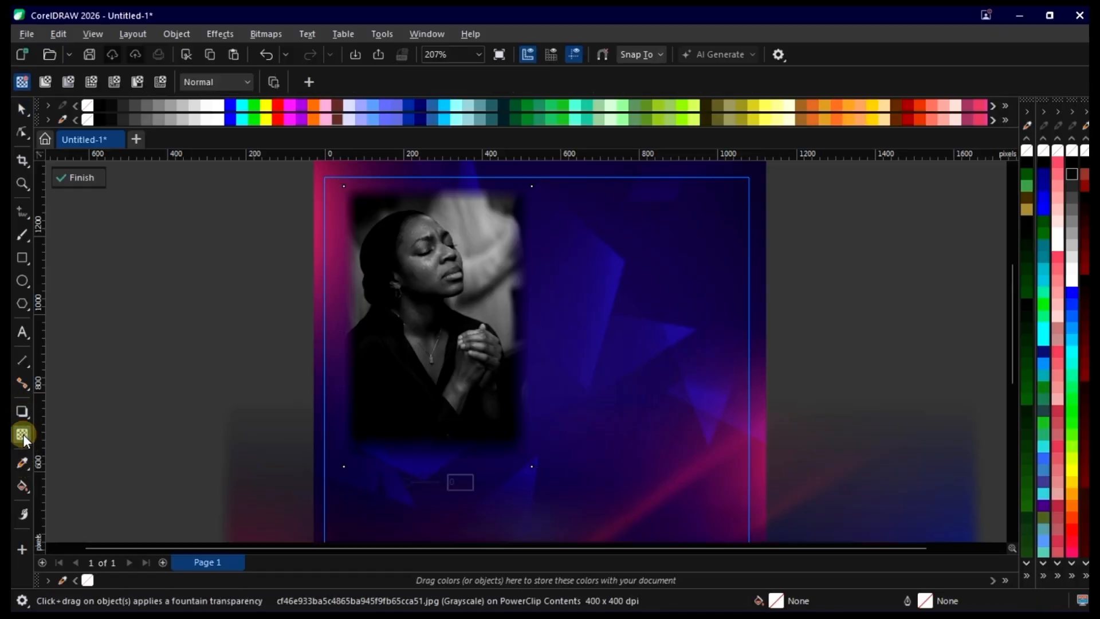
left_click(211, 83)
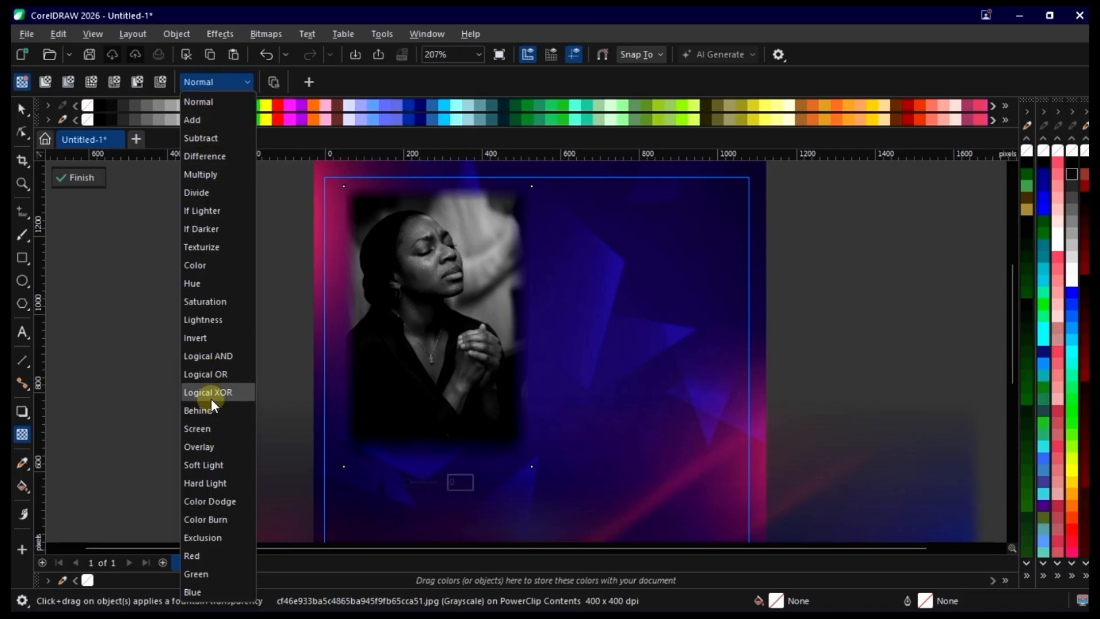
left_click(213, 178)
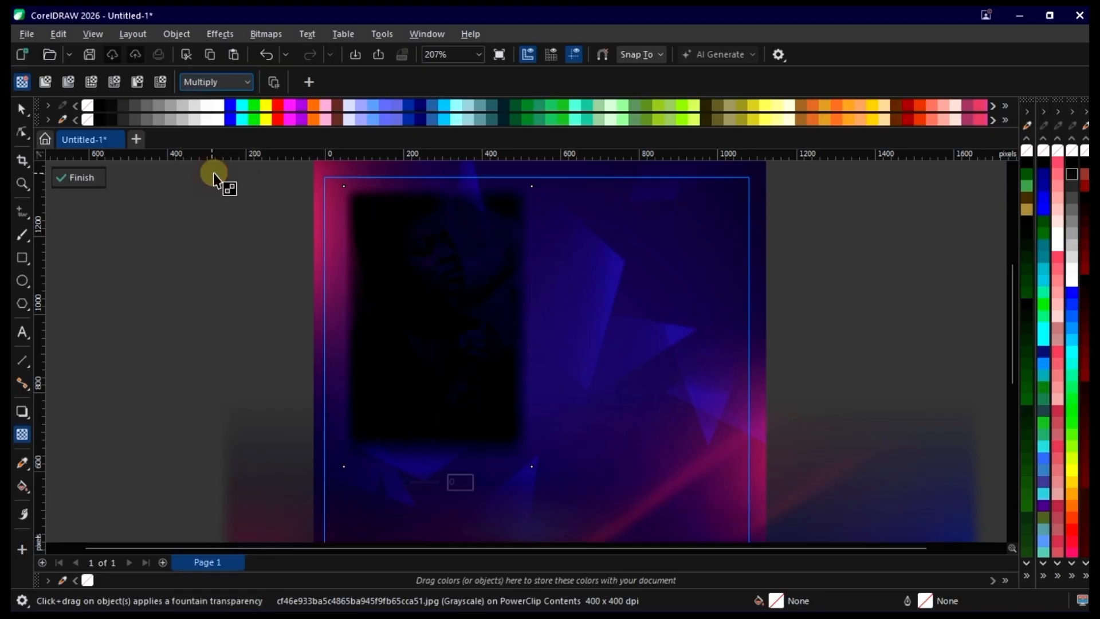
left_click(218, 85)
left_click(216, 245)
scroll(427, 260, "up", 1)
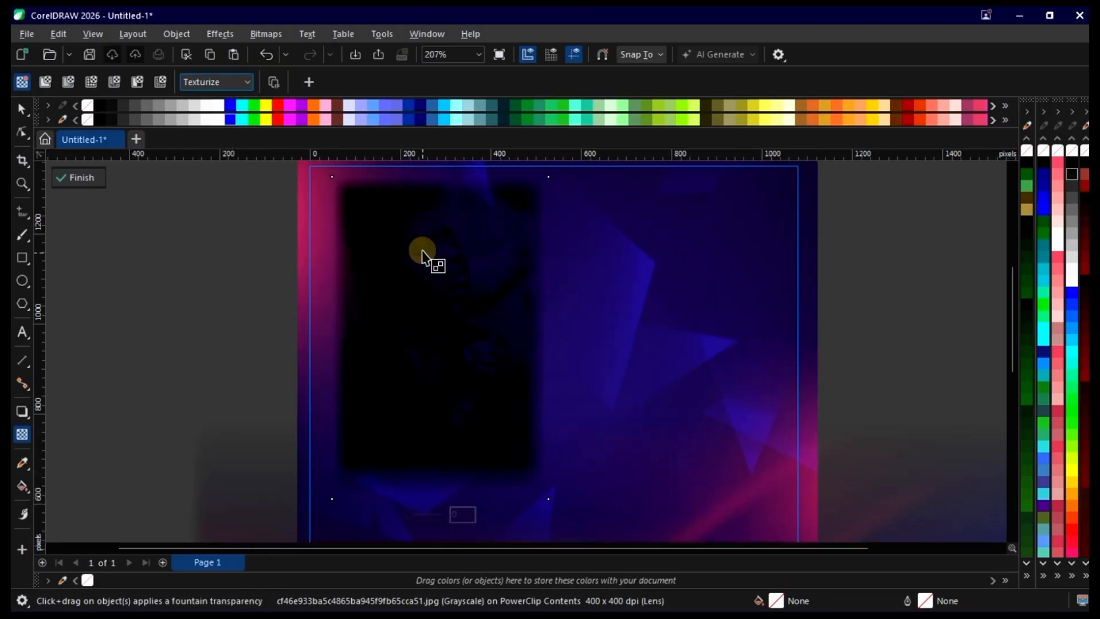
scroll(424, 255, "up", 1)
left_click(192, 82)
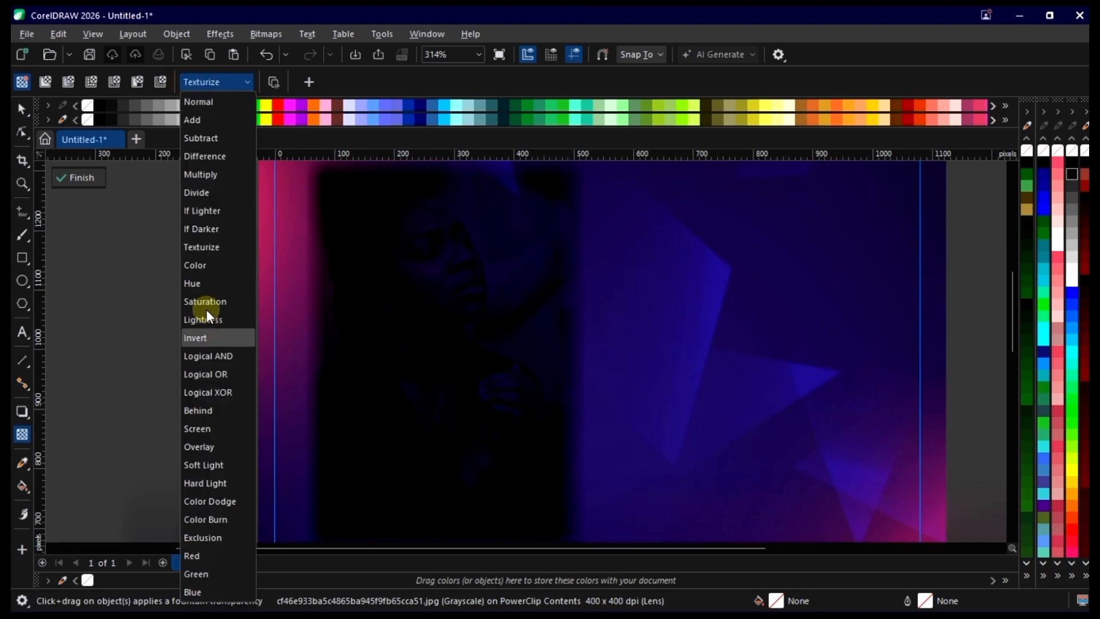
left_click(215, 281)
scroll(400, 277, "down", 1)
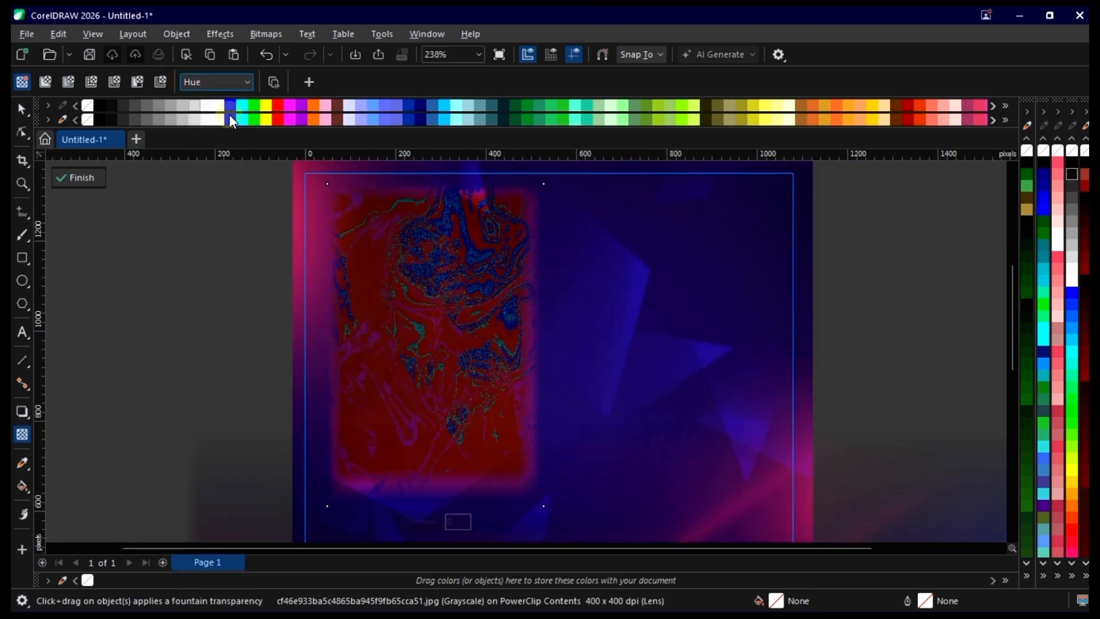
- Set the grayscale photo's transparency merge mode to Screen and inspect how it blends with the background
left_click(209, 83)
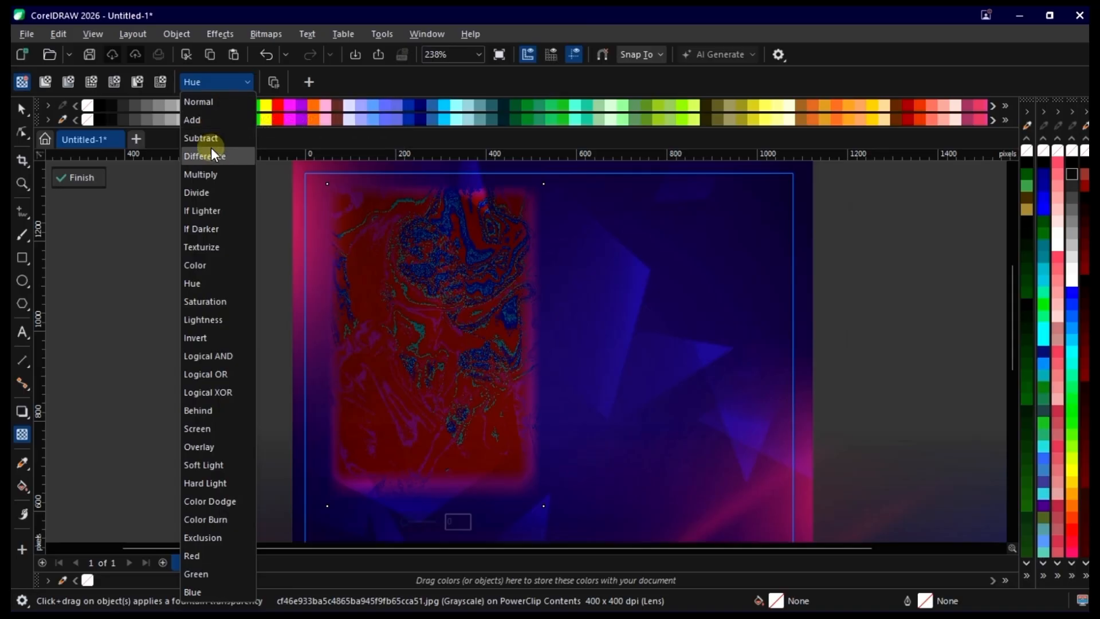
left_click(218, 430)
scroll(491, 297, "down", 2)
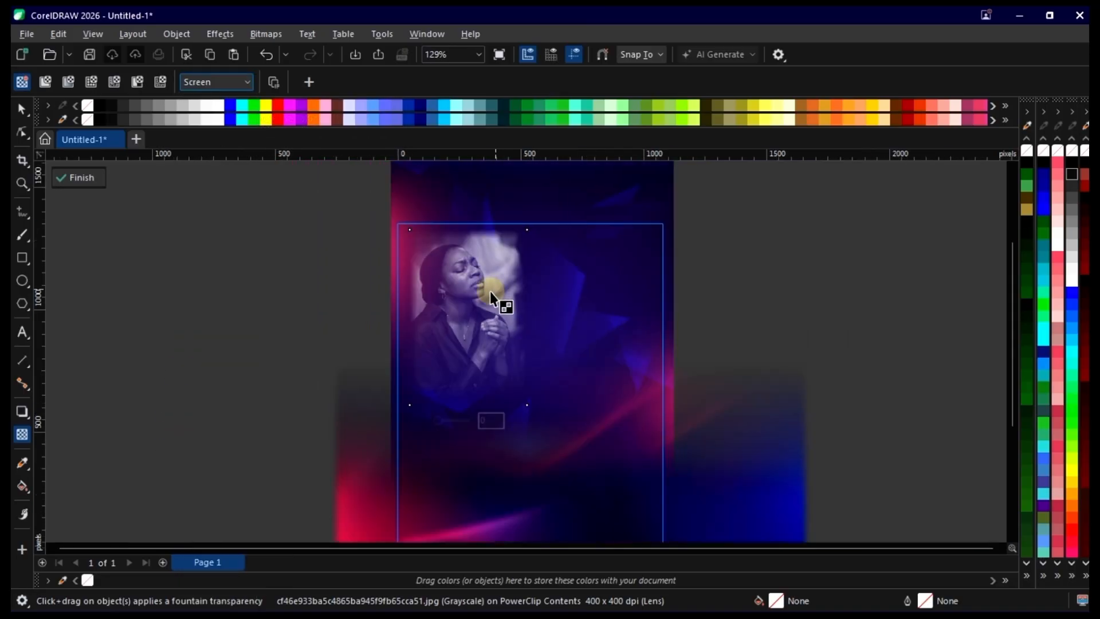
scroll(503, 306, "up", 1)
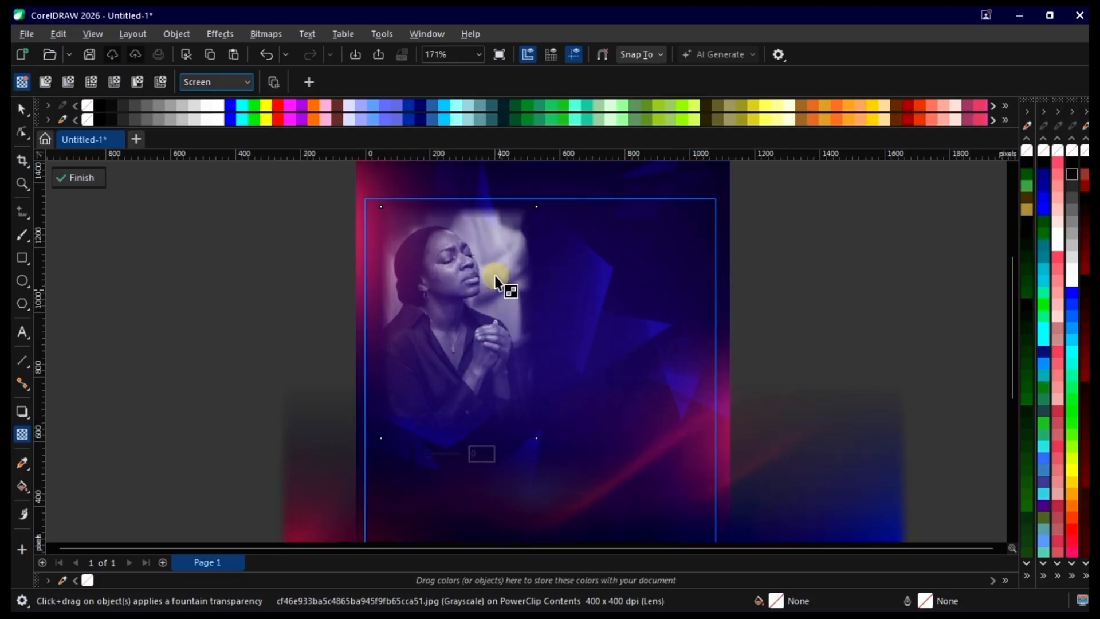
scroll(499, 287, "up", 1)
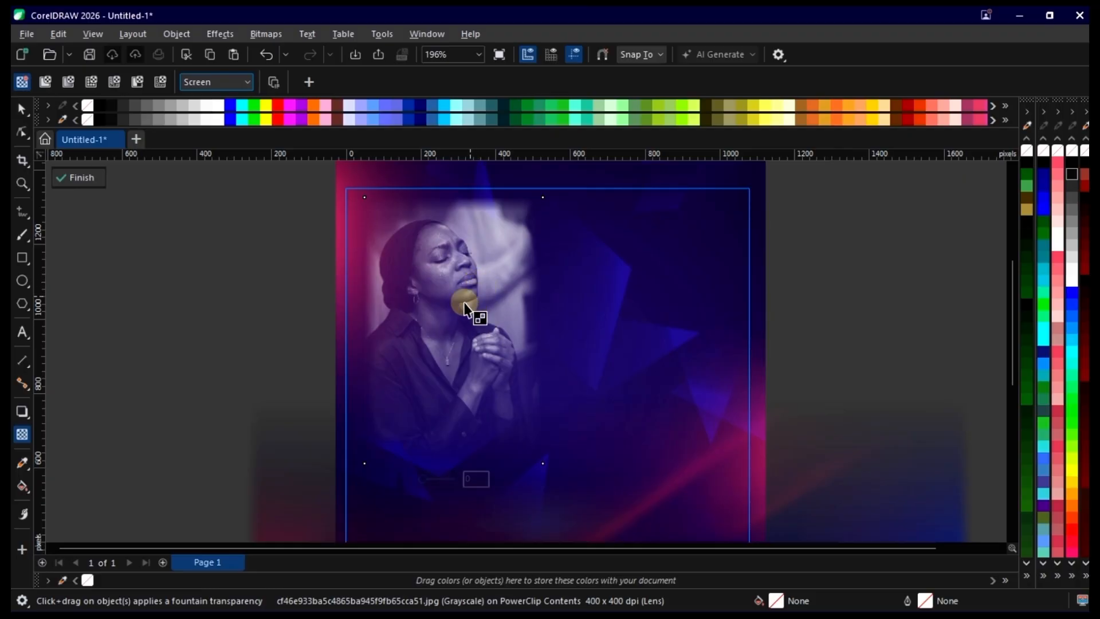
- Move the Screen-blended photo off the artwork to compare, and place it back at about X 278 px, Y 964 px
left_click(22, 108)
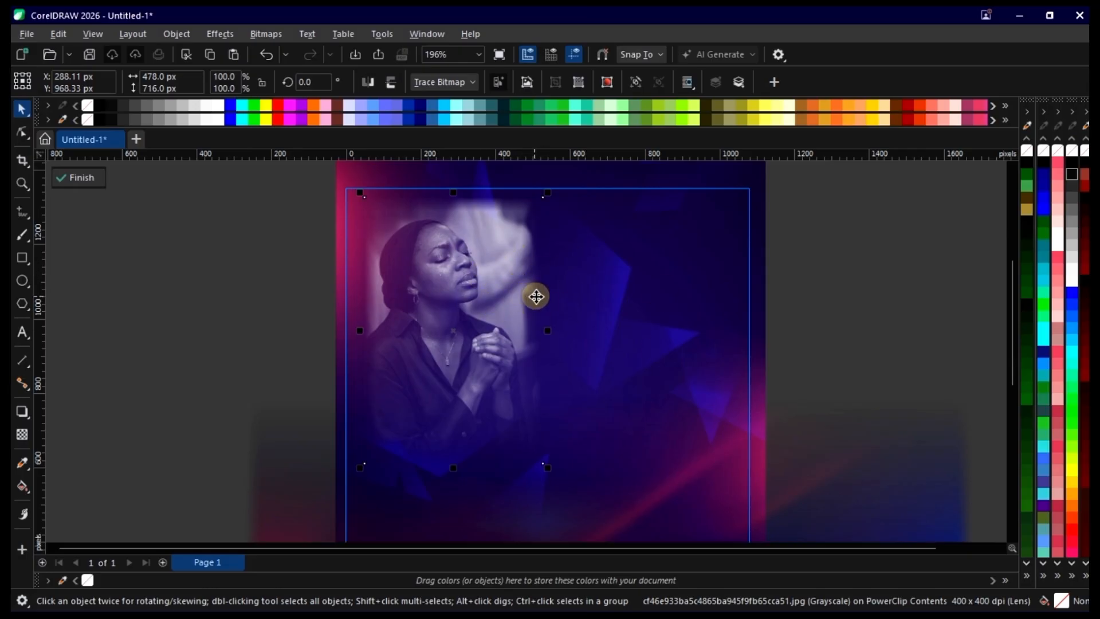
left_click_drag(400, 272, 123, 278)
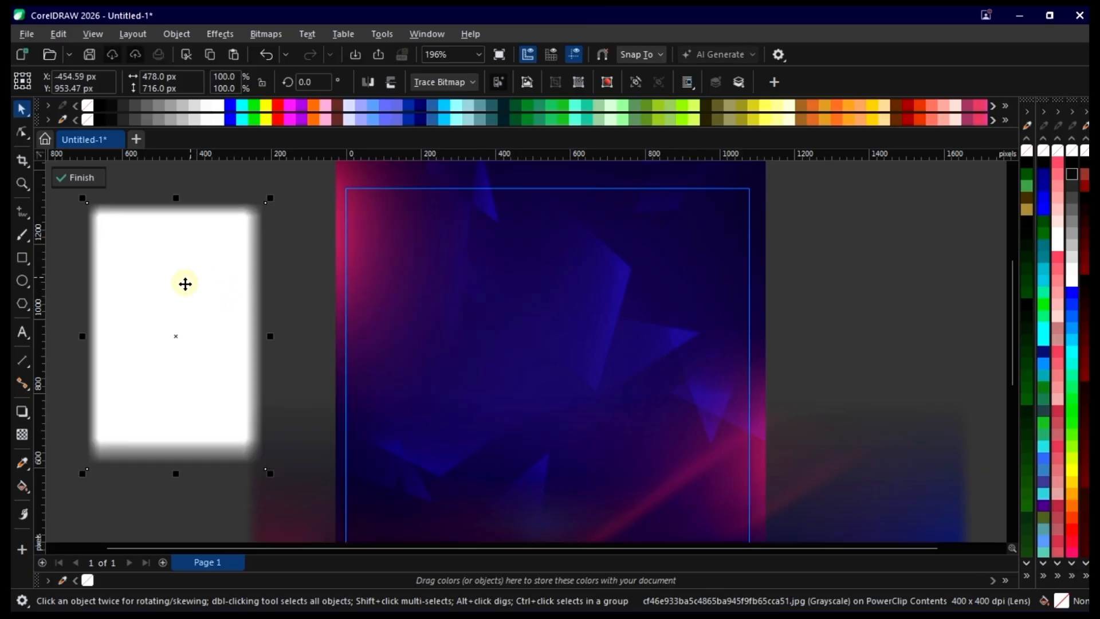
scroll(185, 283, "up", 1)
scroll(253, 356, "down", 3)
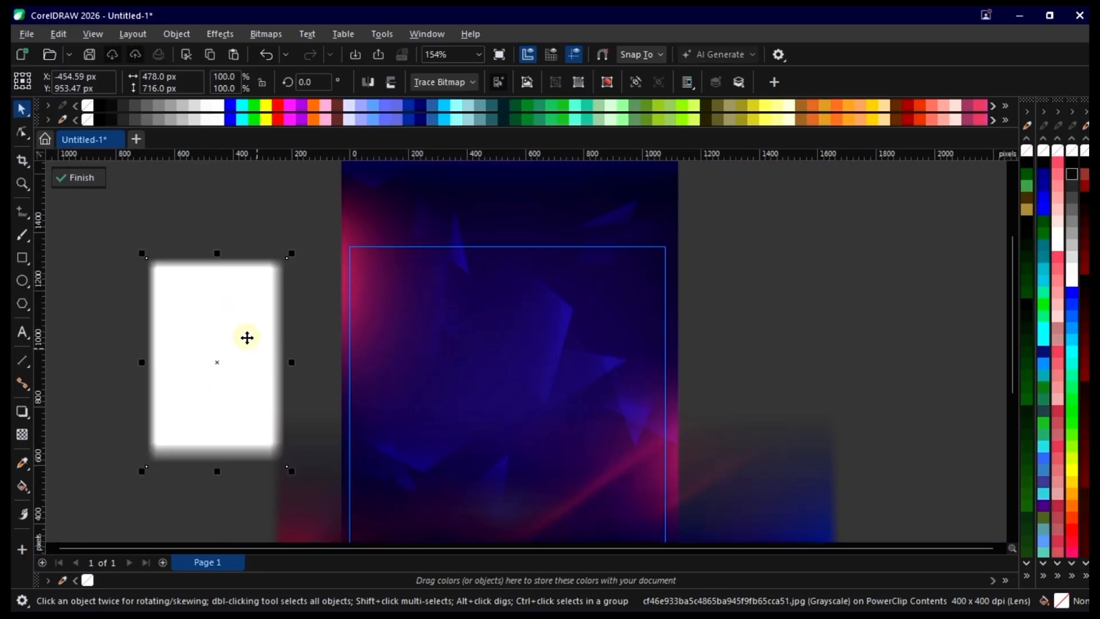
left_click_drag(245, 337, 467, 335)
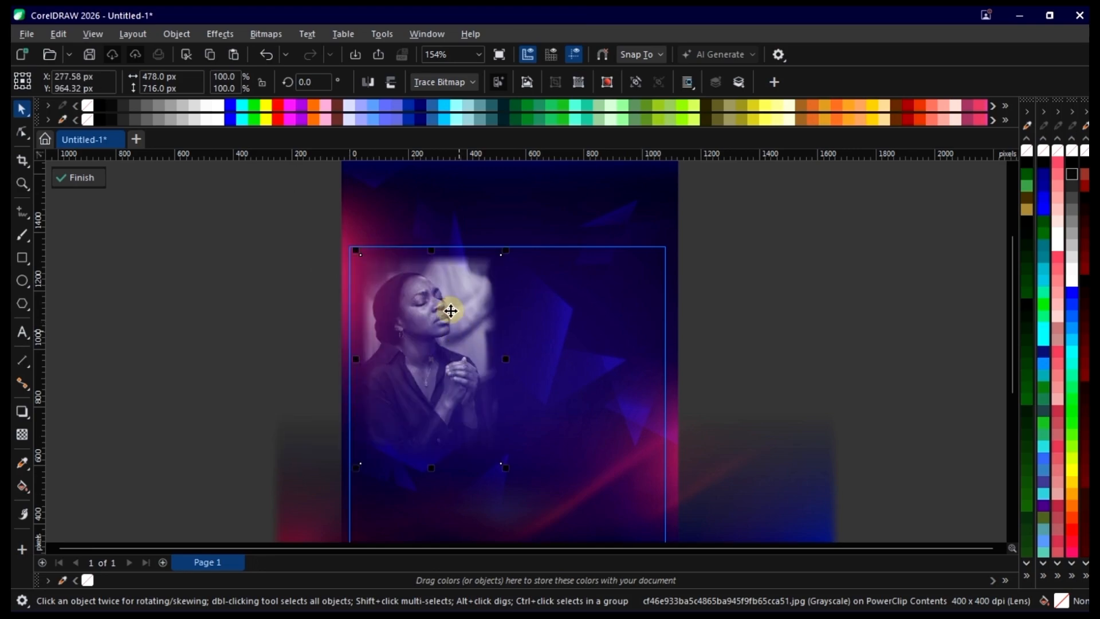
scroll(429, 304, "up", 5)
scroll(464, 286, "down", 3)
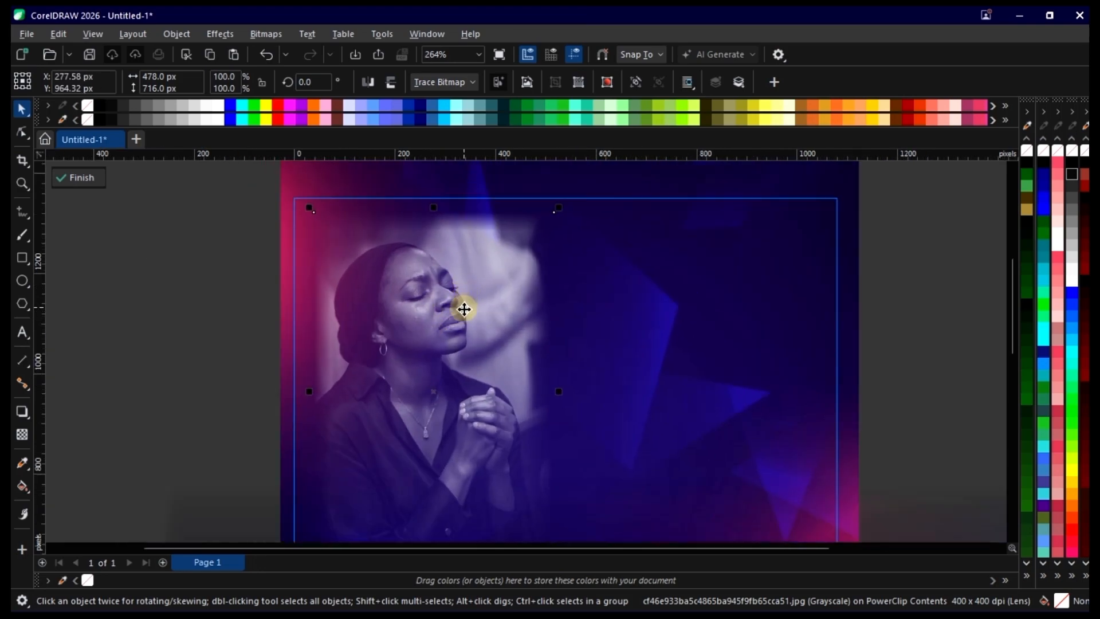
scroll(484, 380, "up", 2)
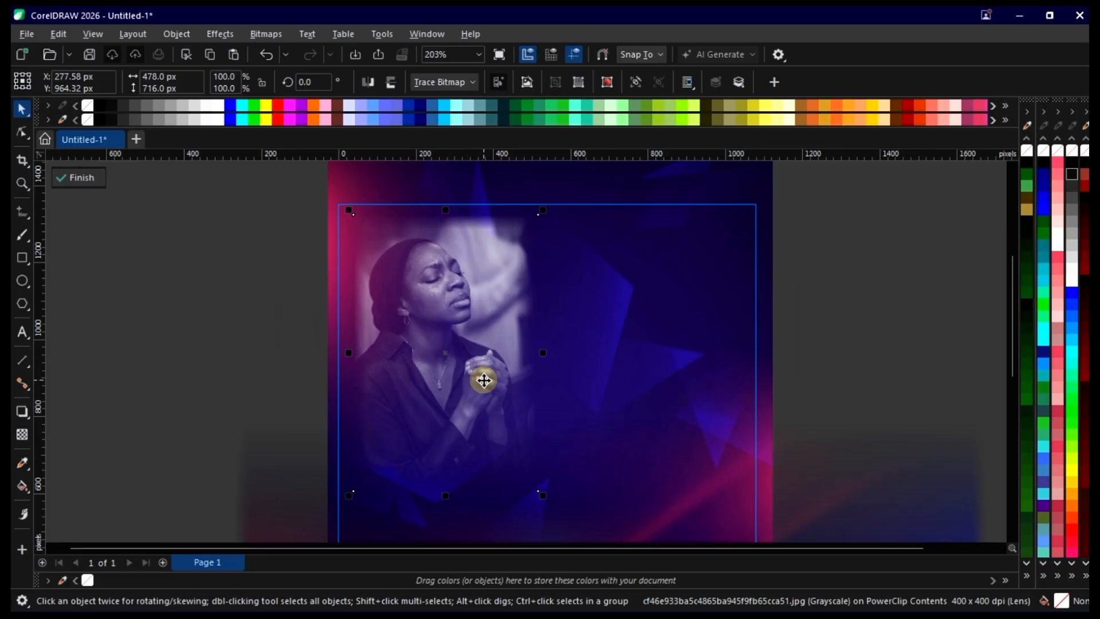
scroll(457, 308, "up", 2)
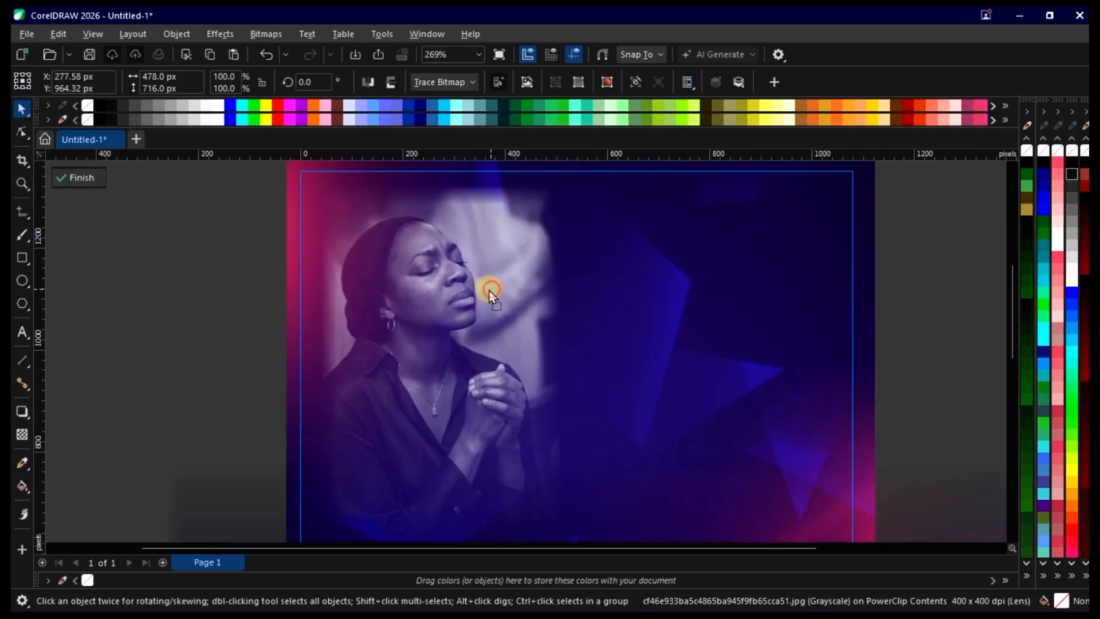
- Nudge the praying woman photo to about X 270 px and set its transparency merge mode to Add
left_click_drag(488, 290, 484, 290)
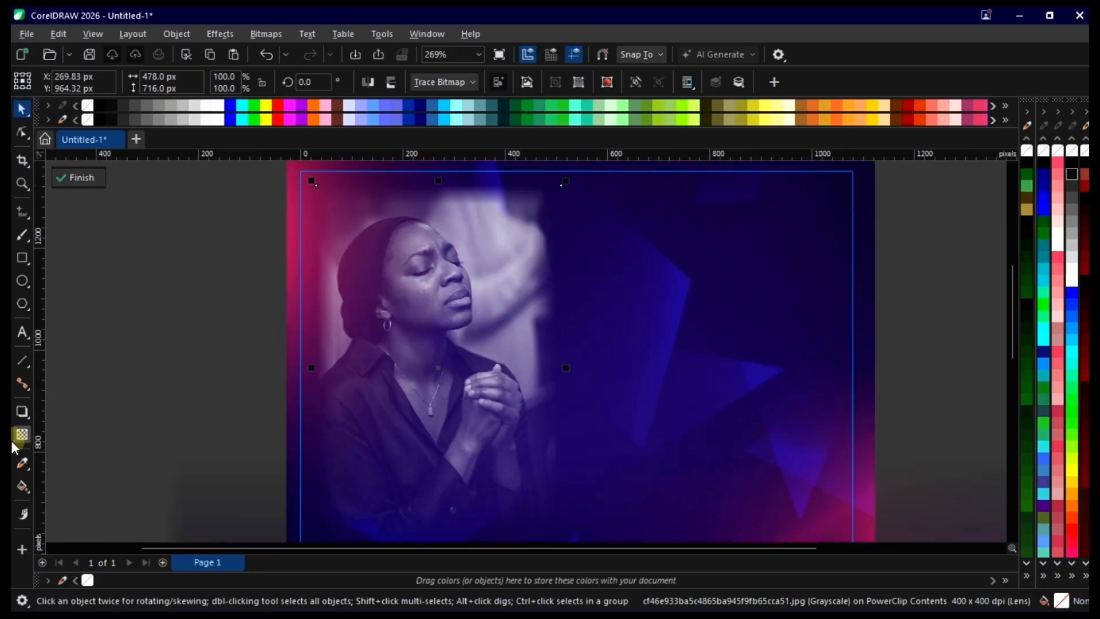
left_click(20, 436)
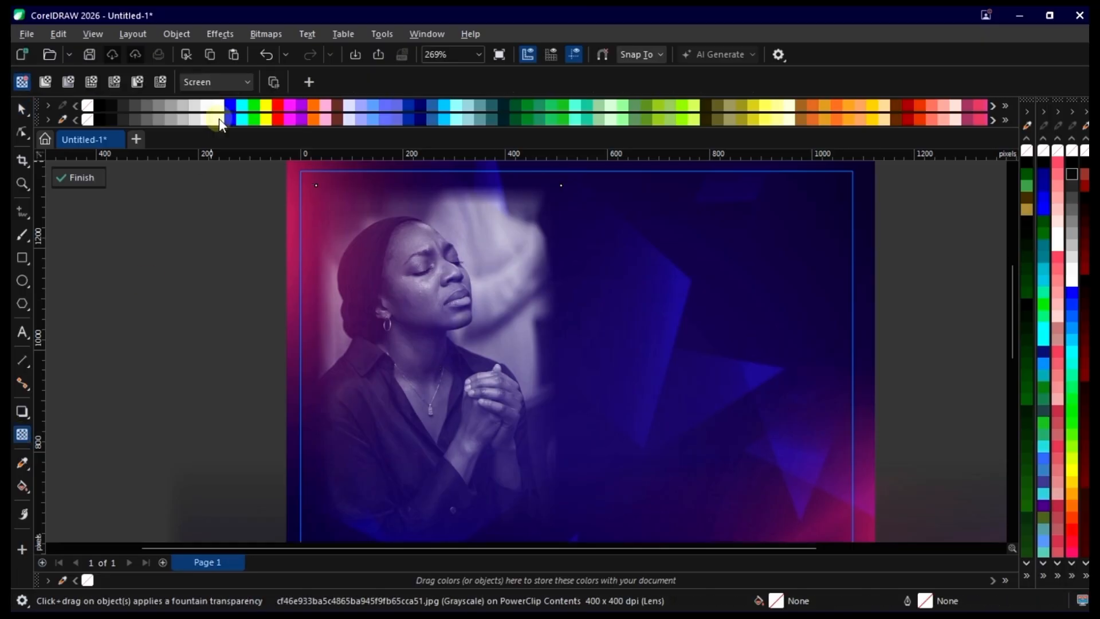
left_click(212, 84)
left_click(205, 120)
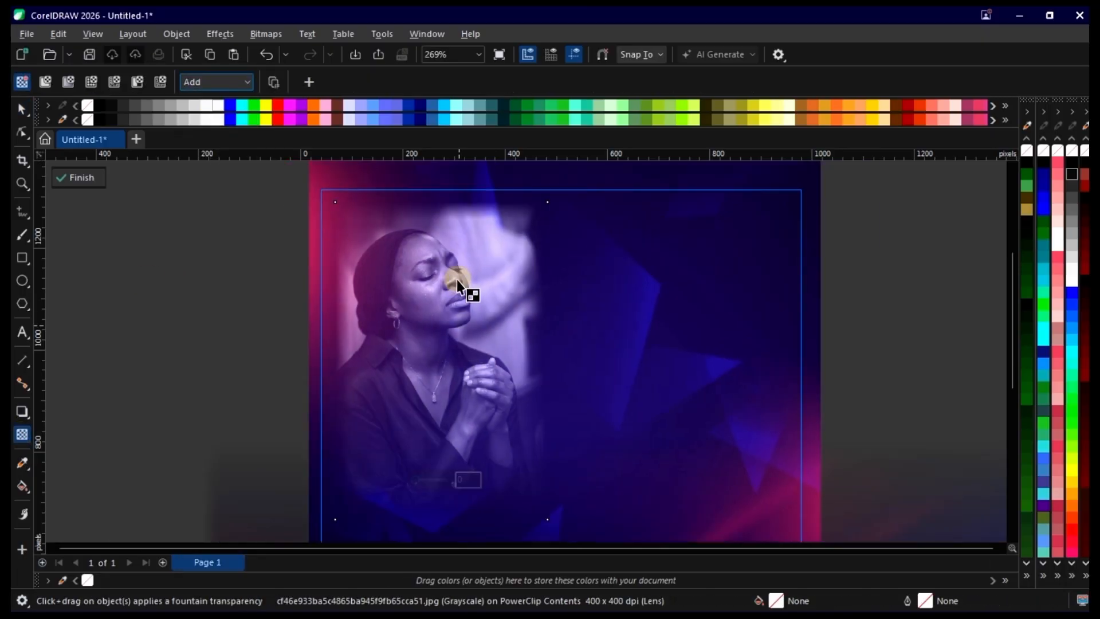
scroll(458, 285, "down", 3)
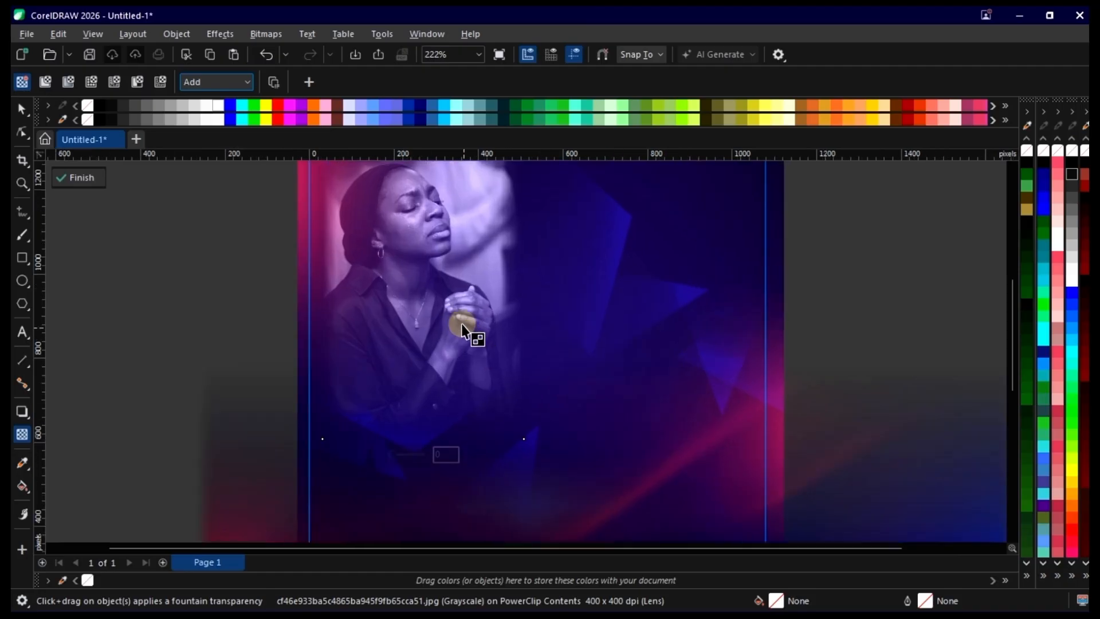
scroll(450, 320, "down", 2)
scroll(429, 224, "up", 2)
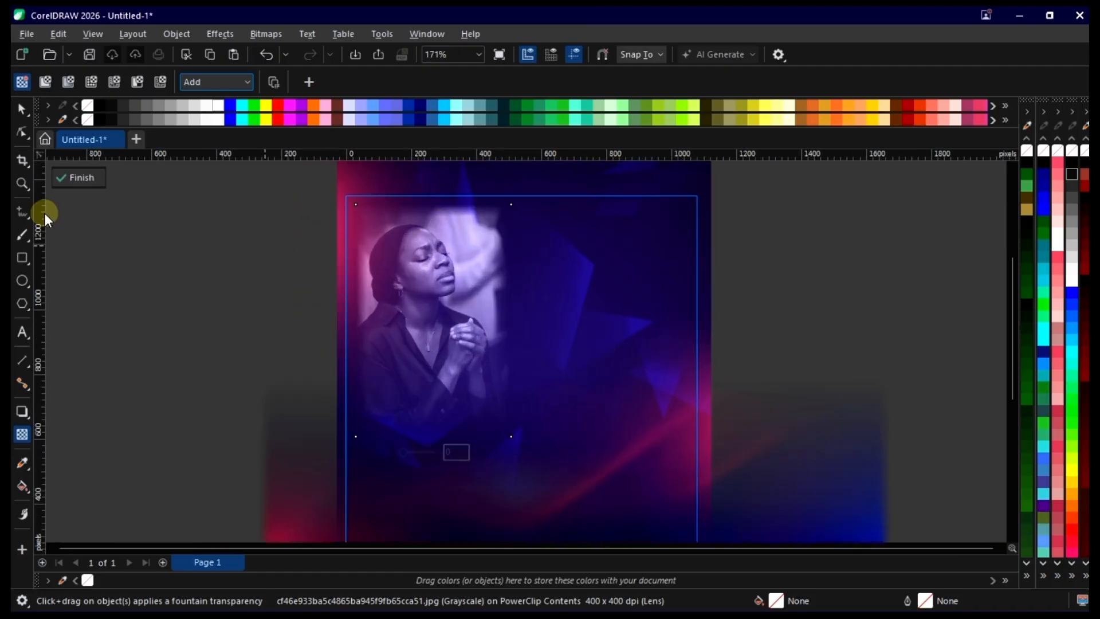
- Finish editing the PowerClip and examine how the Add-blended photo looks in the clipped artwork
left_click(20, 111)
scroll(519, 348, "down", 2)
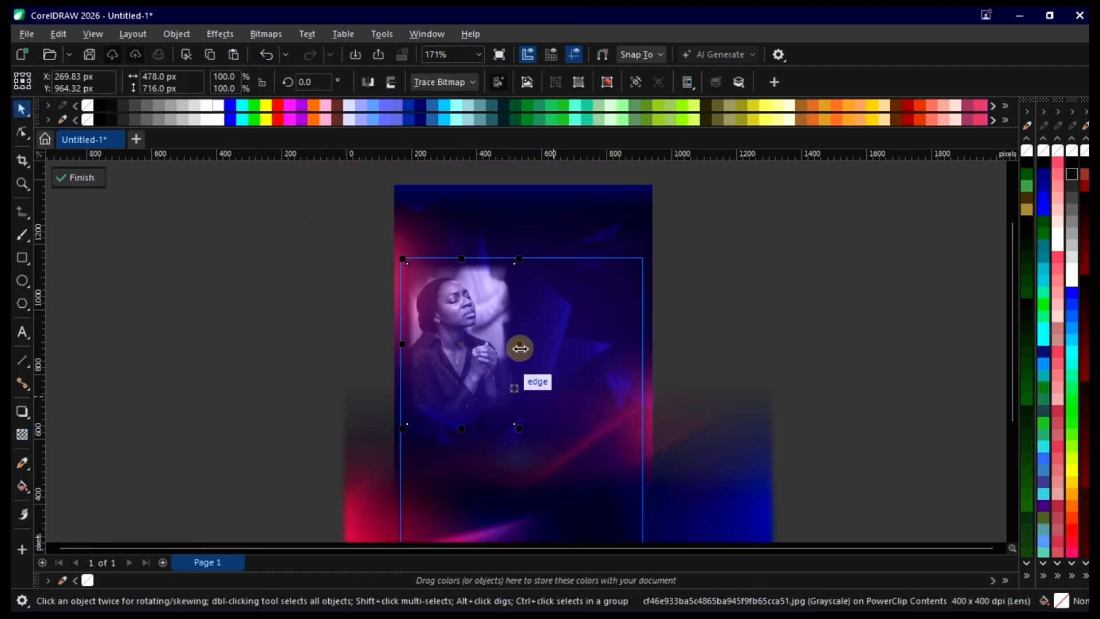
left_click(805, 298, "ctrl")
scroll(516, 333, "up", 2)
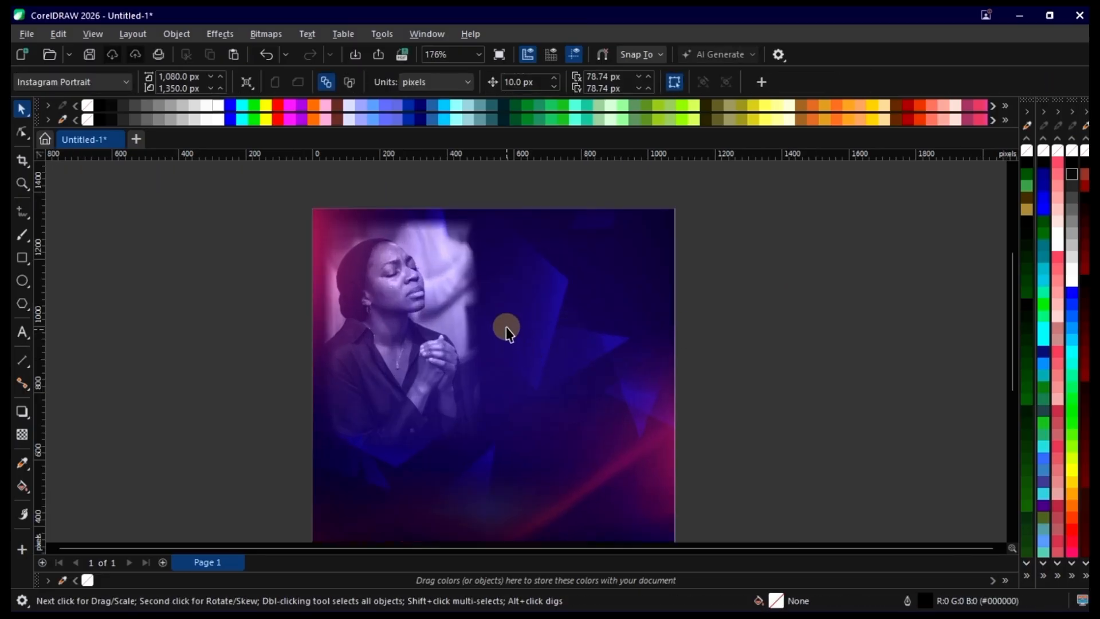
scroll(454, 310, "down", 2)
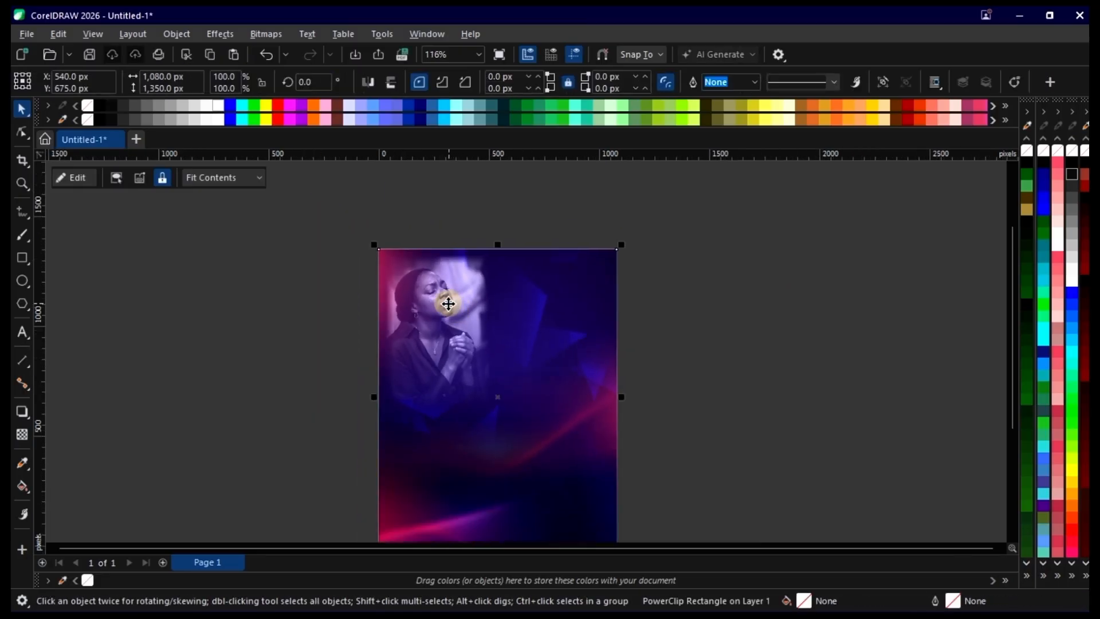
- Reopen the PowerClip contents and move the praying woman photo to about X 281 px, Y 921 px
double_click(456, 285)
scroll(448, 298, "up", 2)
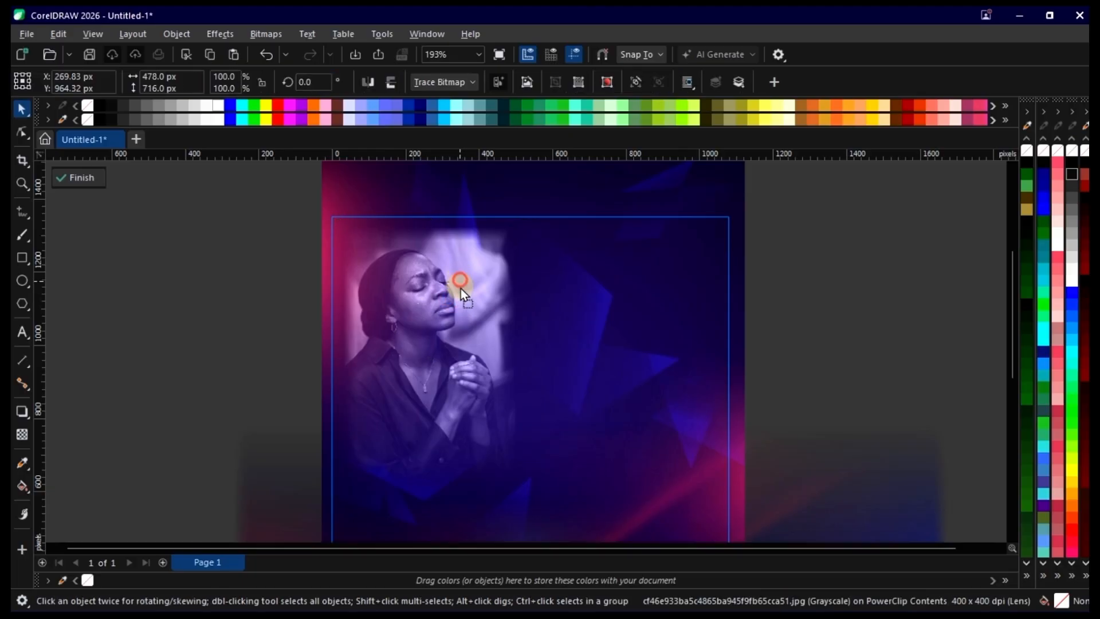
left_click_drag(461, 287, 491, 317)
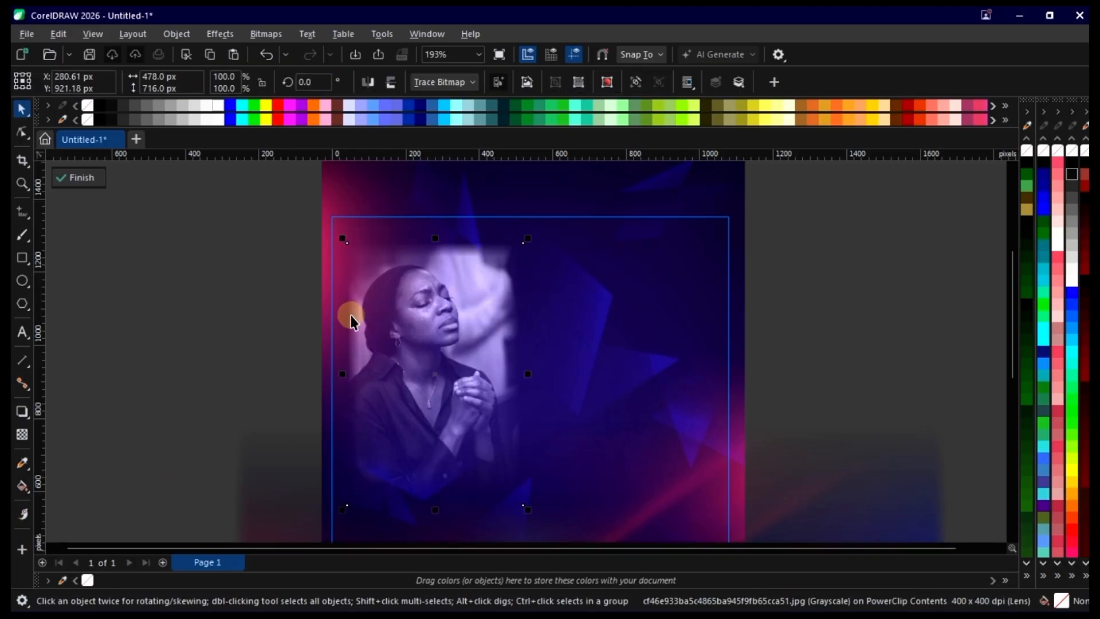
scroll(452, 304, "down", 2)
scroll(501, 415, "up", 1)
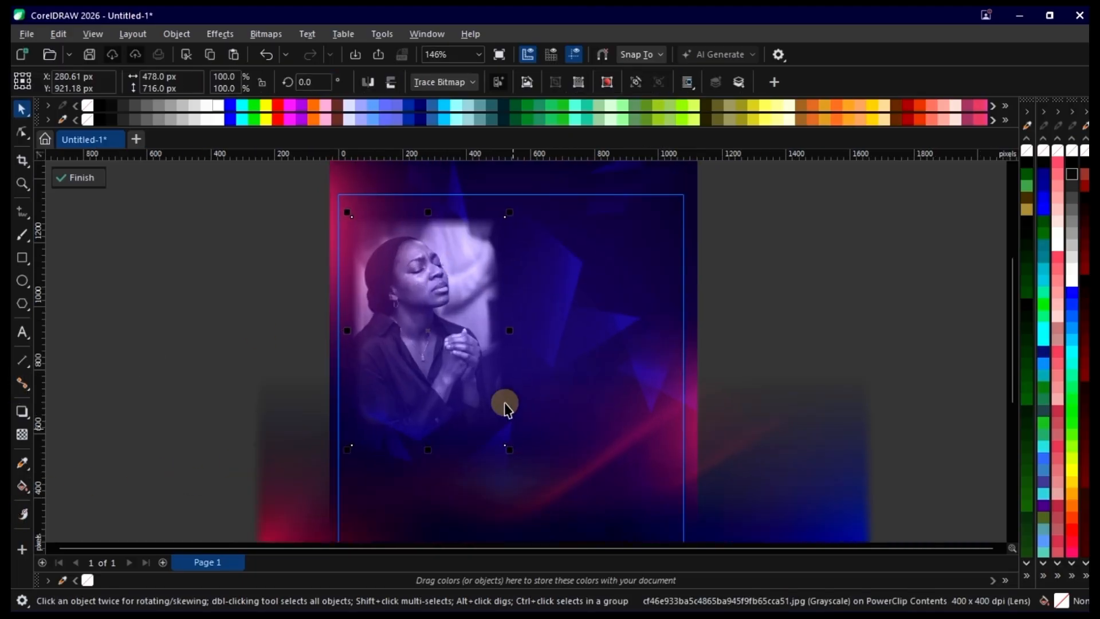
- Apply the Vignette creative effect to the praying woman photo and inspect its faded edges
scroll(506, 408, "up", 1)
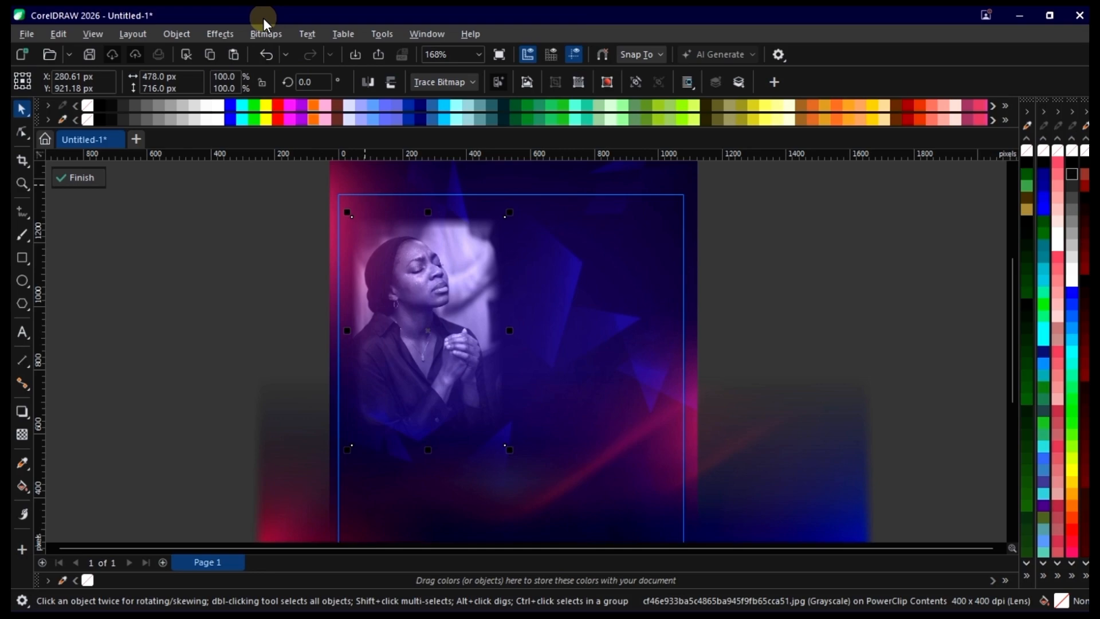
left_click(226, 35)
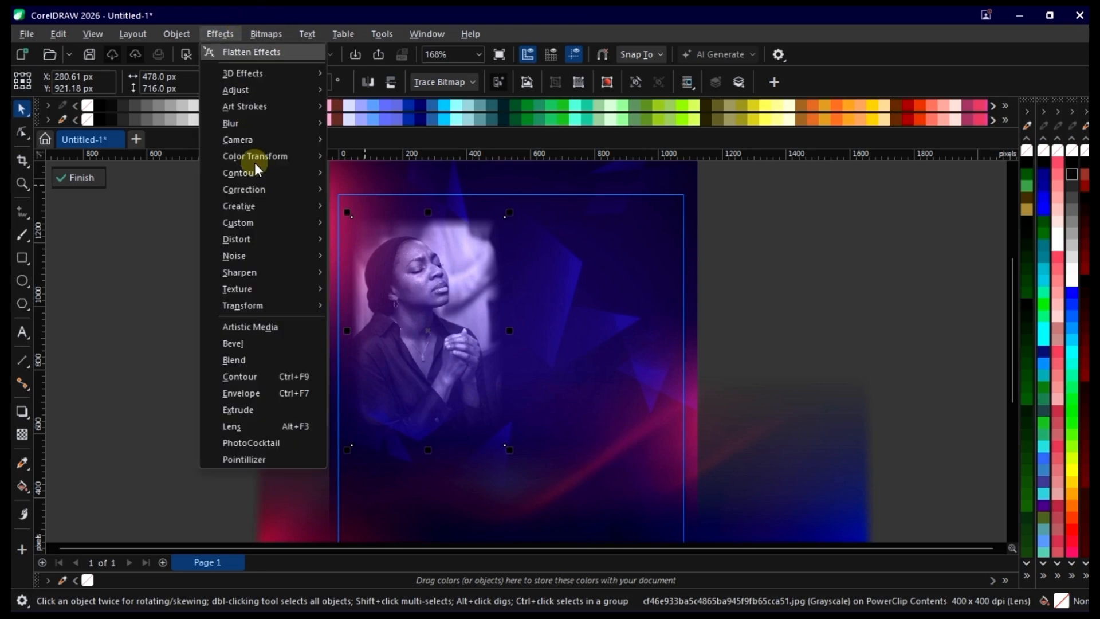
mouse_move(276, 205)
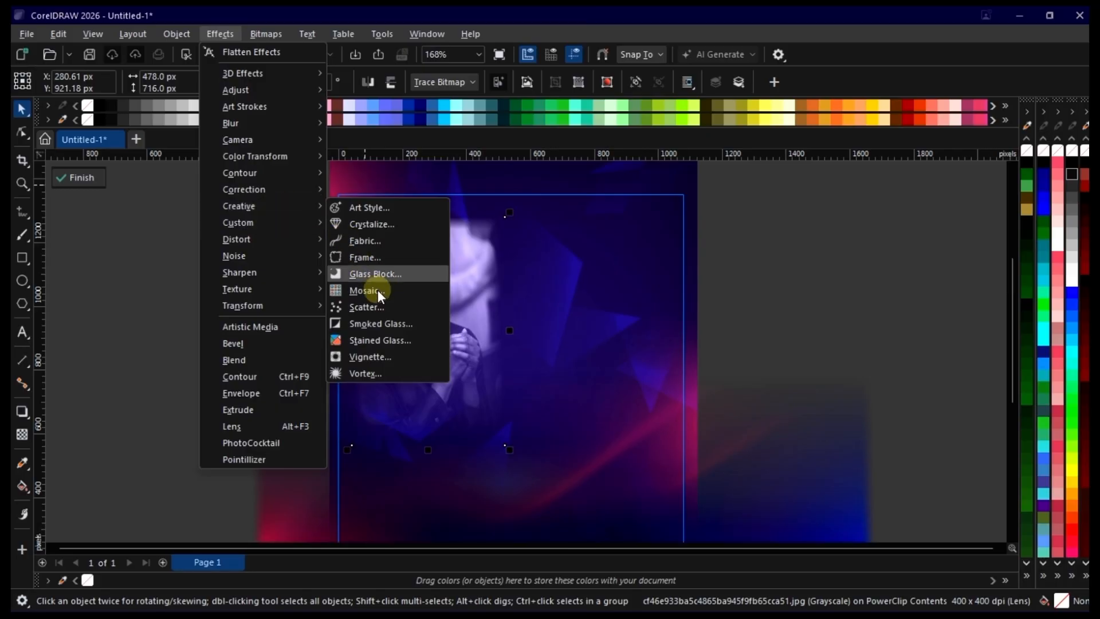
left_click(367, 357)
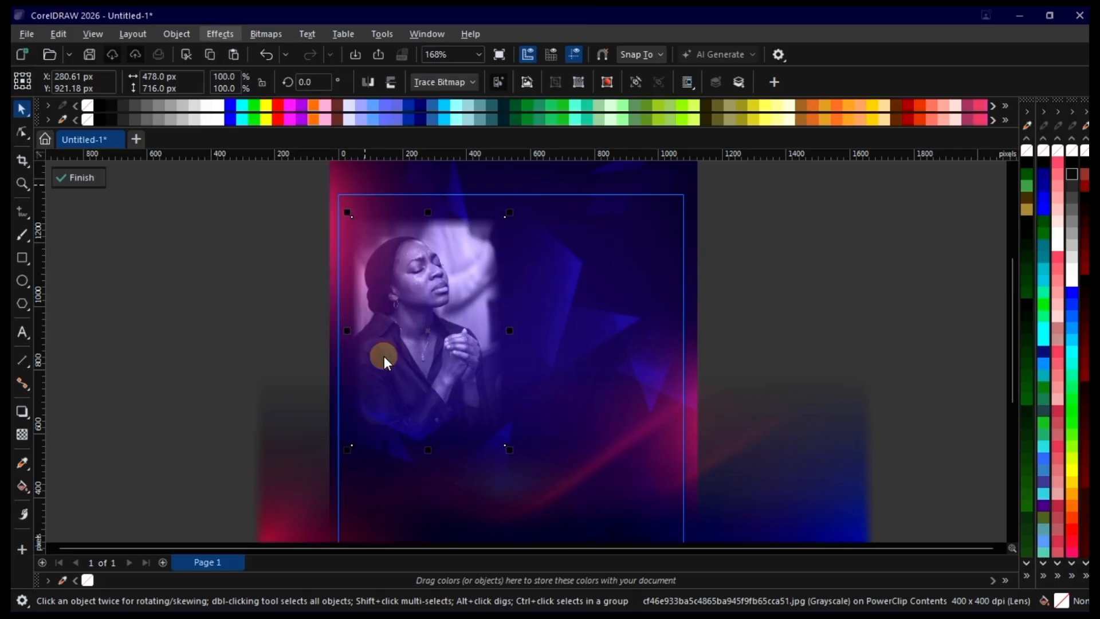
scroll(301, 243, "up", 2)
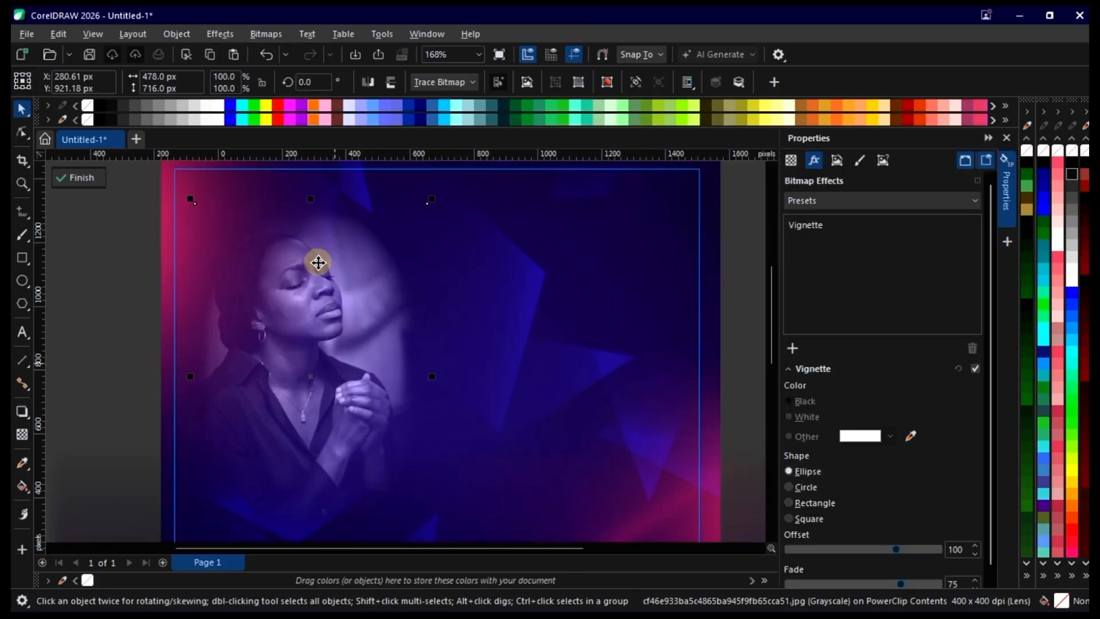
scroll(910, 448, "down", 1)
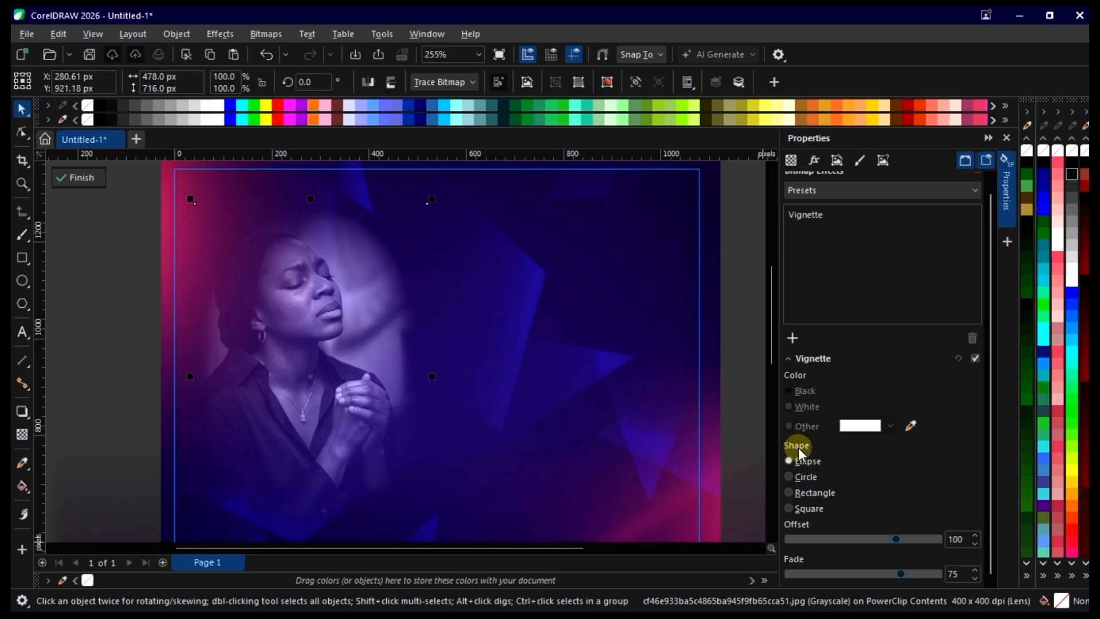
- Try the Circle, Rectangle and Square vignette shapes and return to Ellipse
left_click(789, 476)
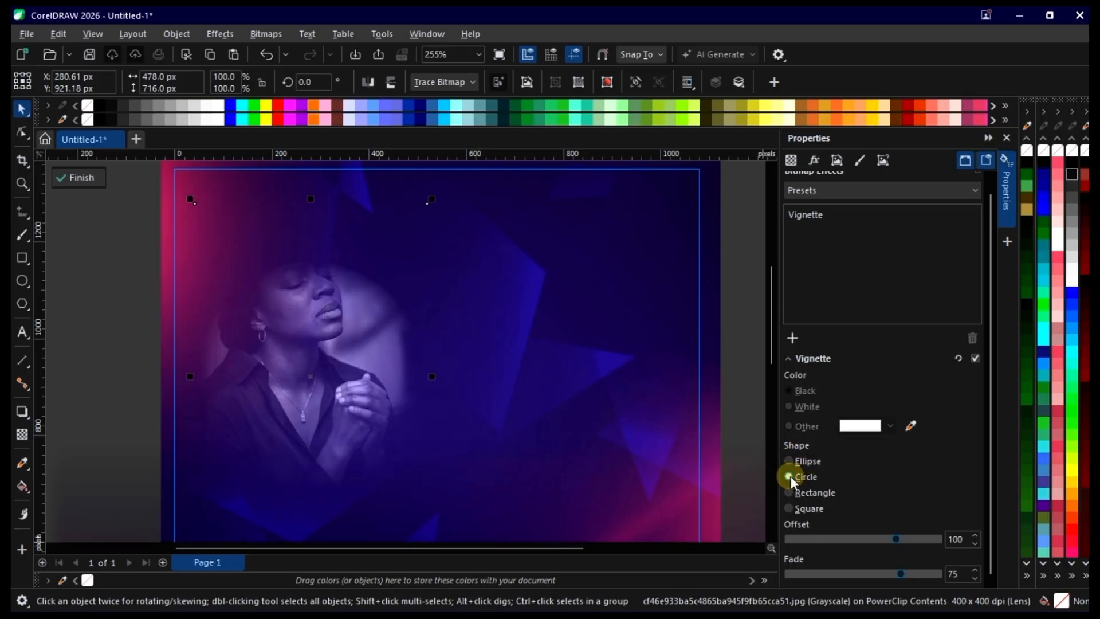
left_click(788, 492)
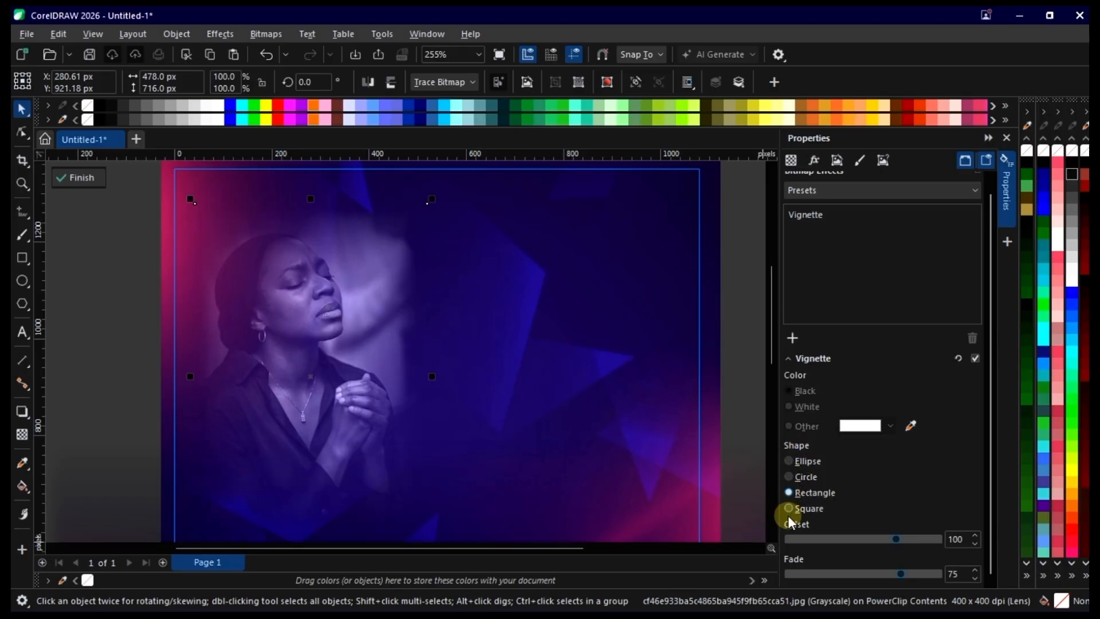
left_click(787, 508)
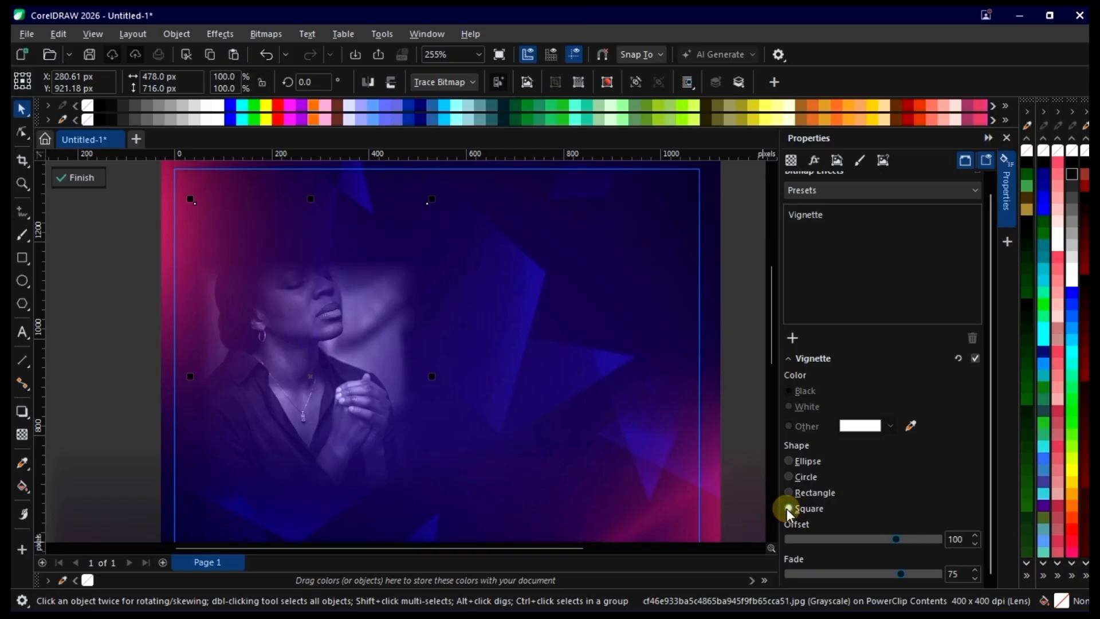
left_click(789, 460)
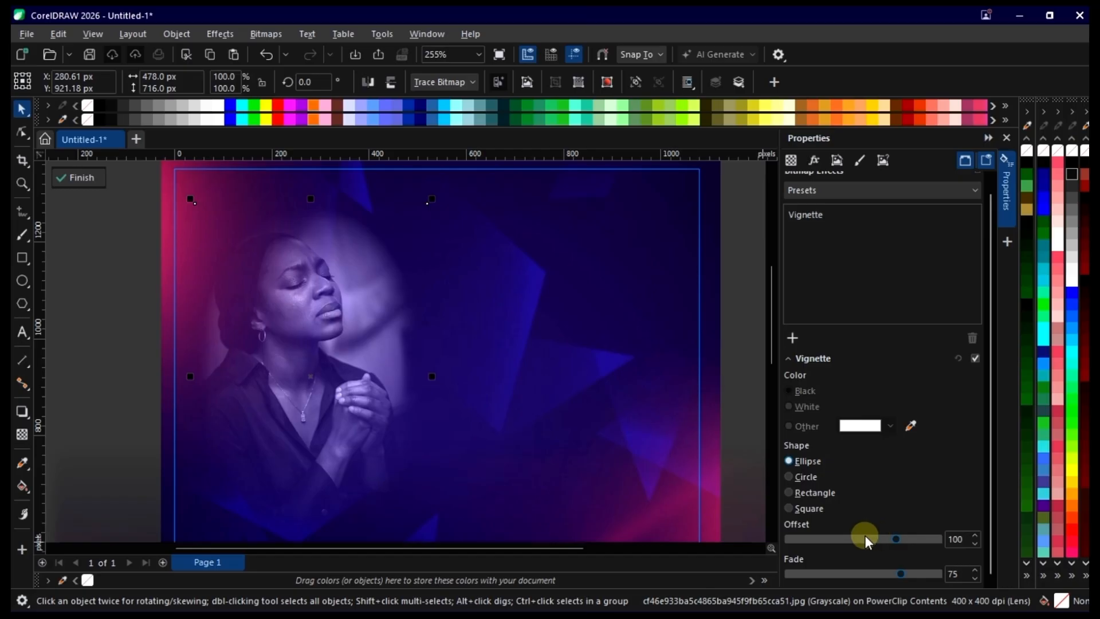
- Try vignette offsets of 105 and 98, and set the Offset to 96
left_click_drag(865, 535, 902, 539)
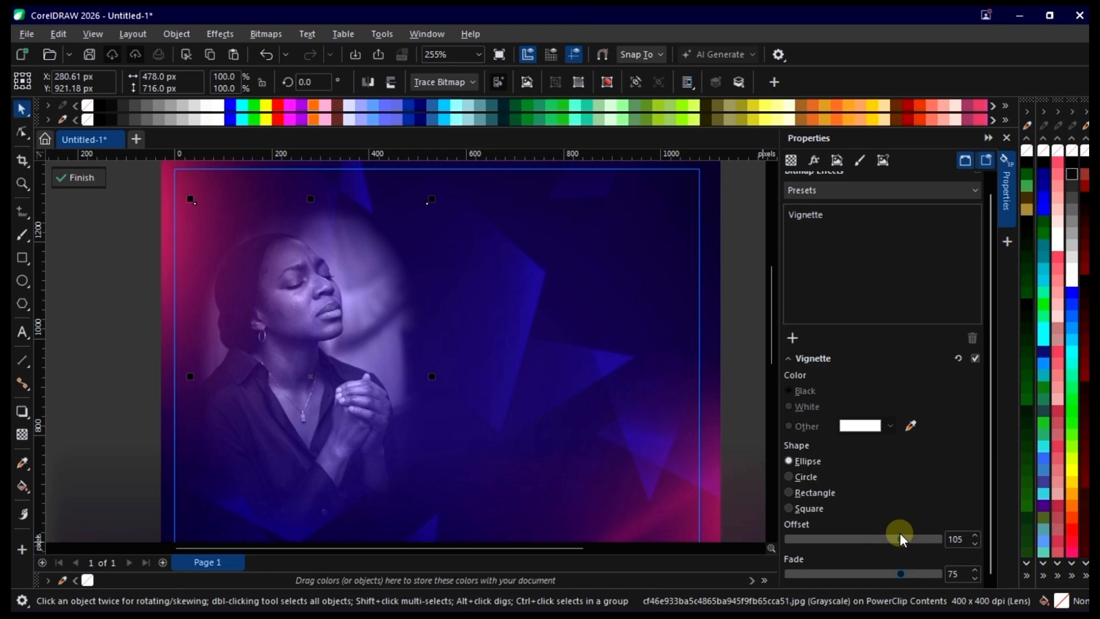
left_click_drag(900, 535, 893, 539)
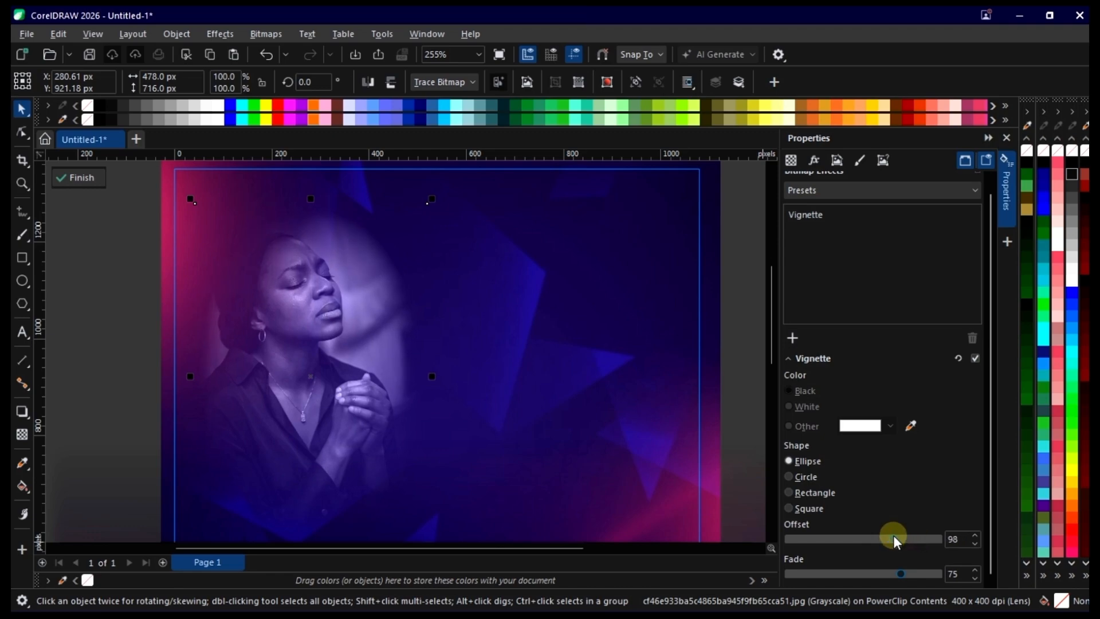
left_click(975, 545)
left_click(975, 544)
- Try vignette Fade values of 57, 33, 75 and 82, settle slightly below 82, and collapse the effect properties
left_click_drag(889, 569, 875, 575)
left_click(924, 573)
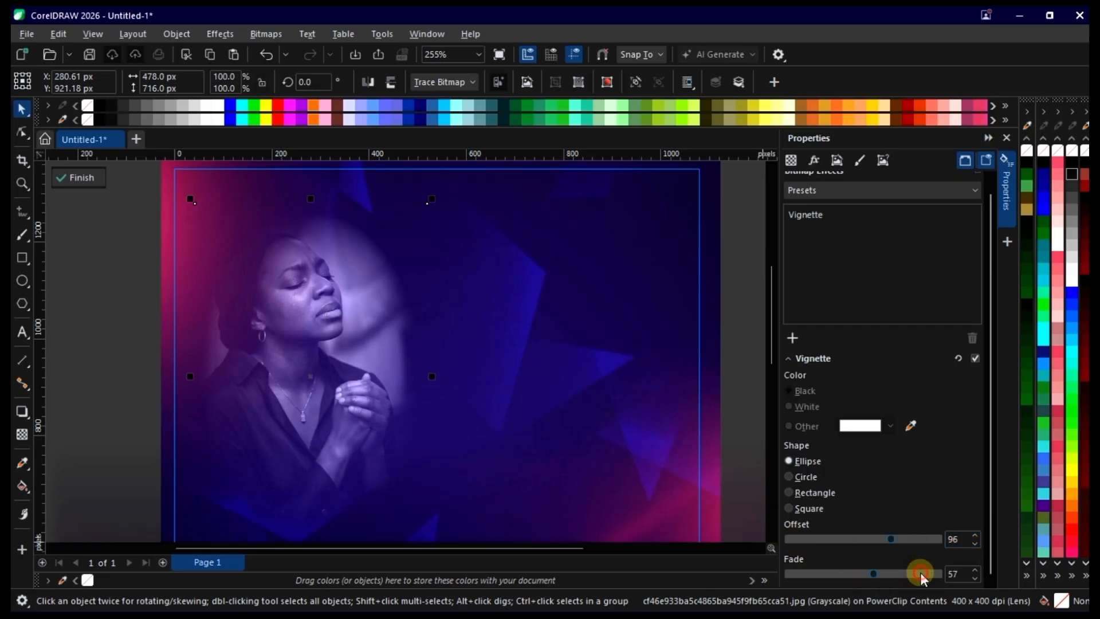
left_click_drag(933, 576, 838, 577)
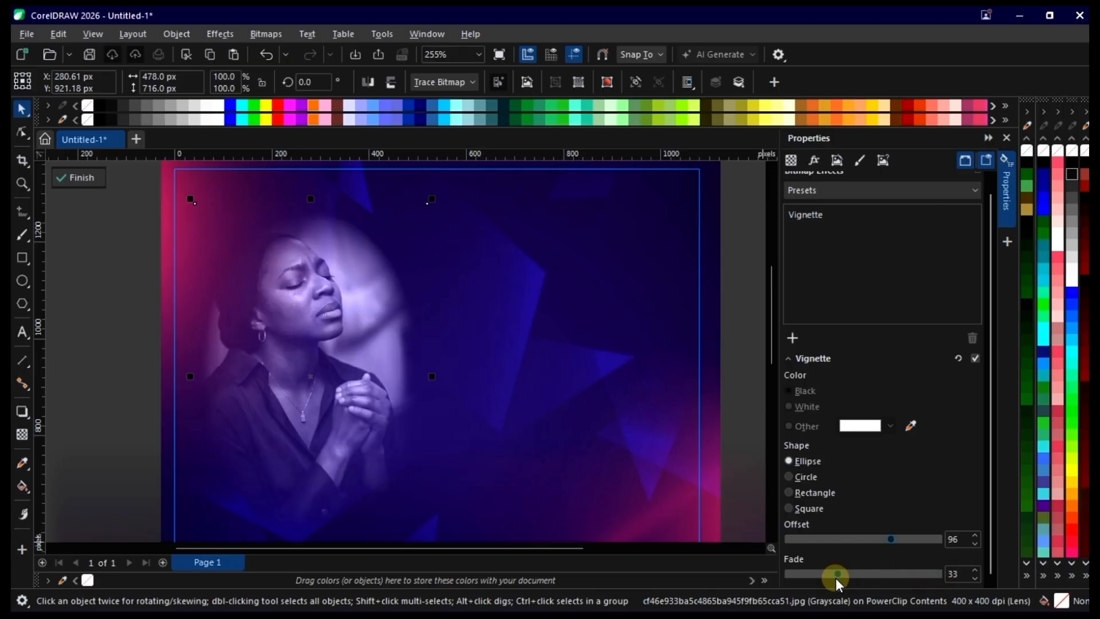
scroll(321, 290, "up", 1)
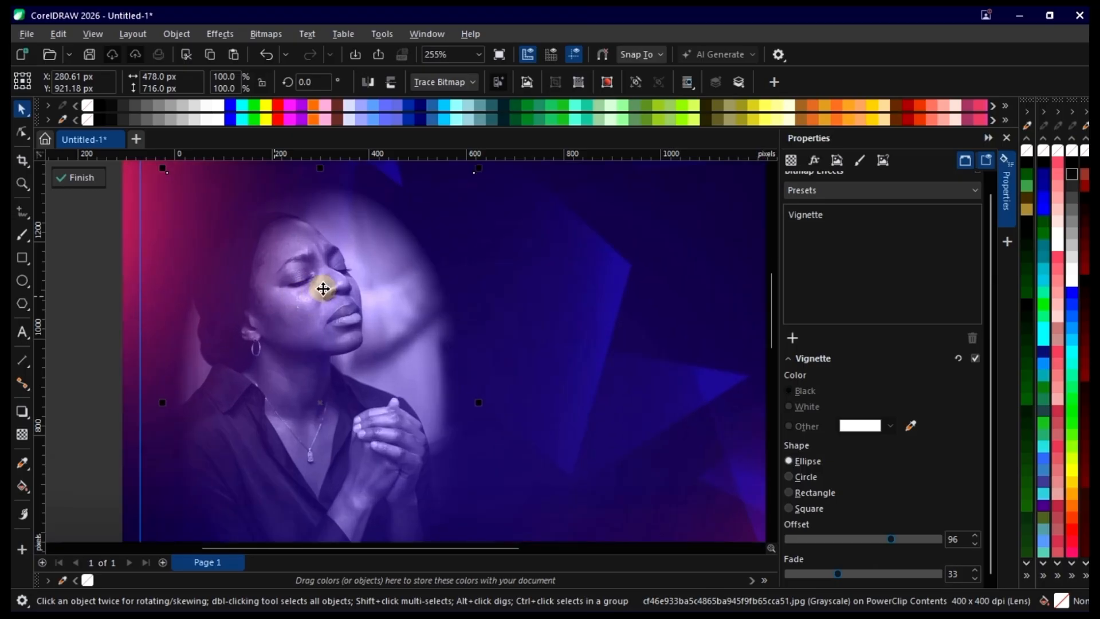
left_click_drag(857, 573, 902, 571)
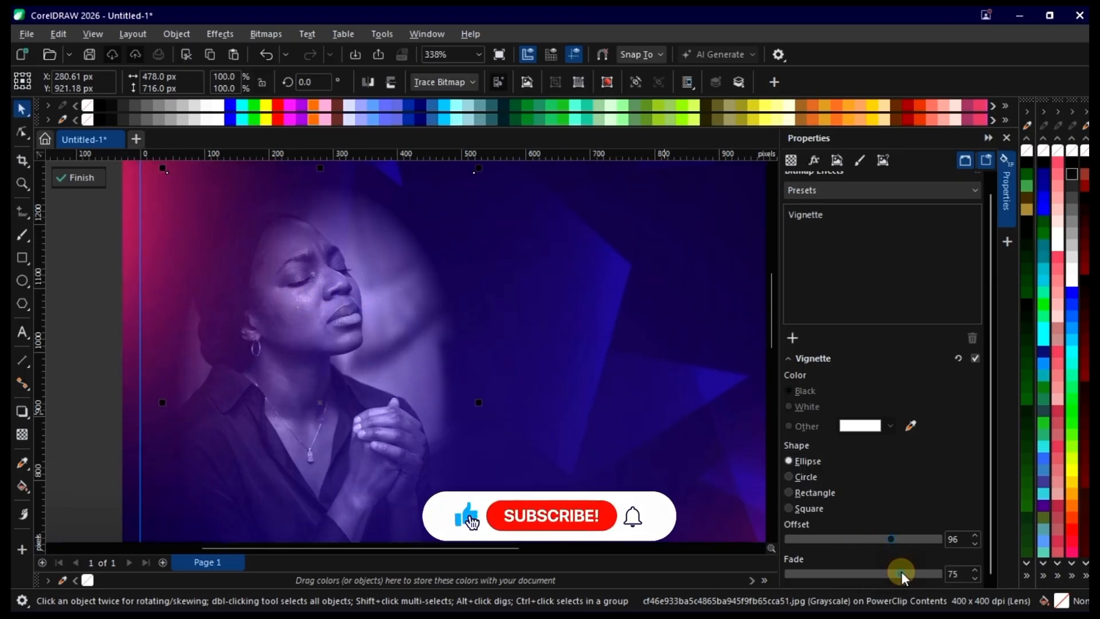
left_click(810, 572)
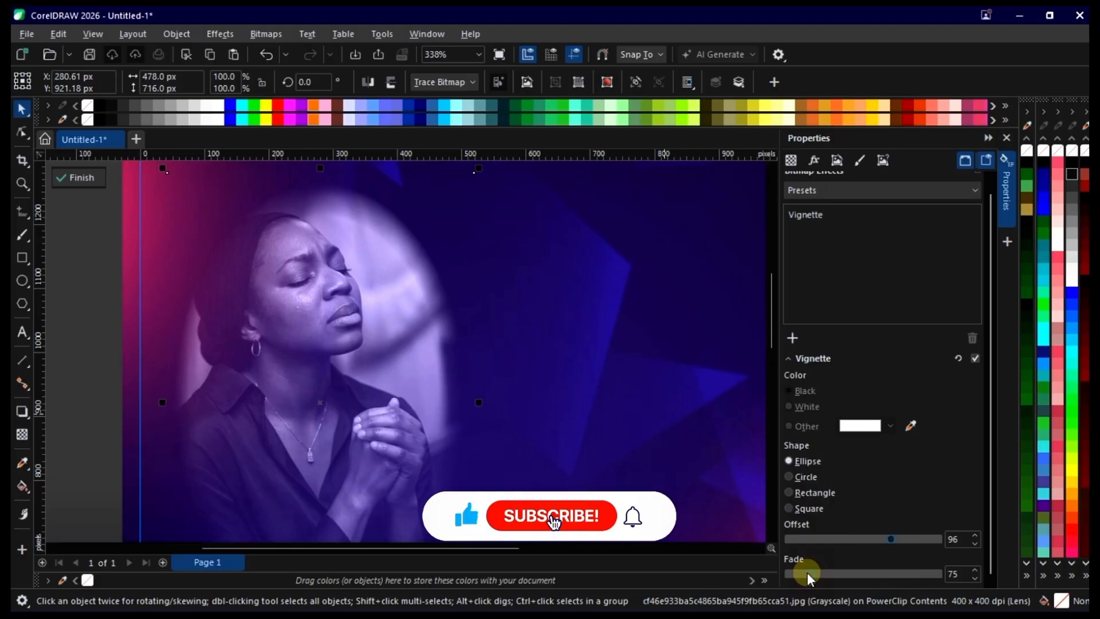
left_click(912, 573)
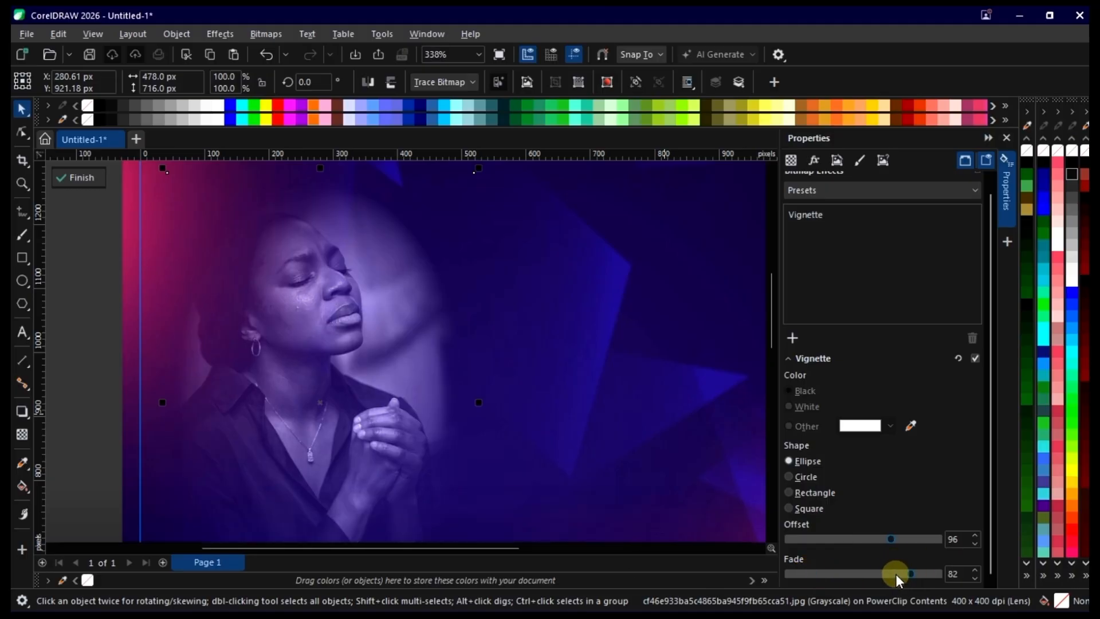
left_click(897, 574)
left_click(1009, 218)
- Move the vignetted photo up and slightly left to about X 271 px, Y 945 px
scroll(422, 253, "down", 3)
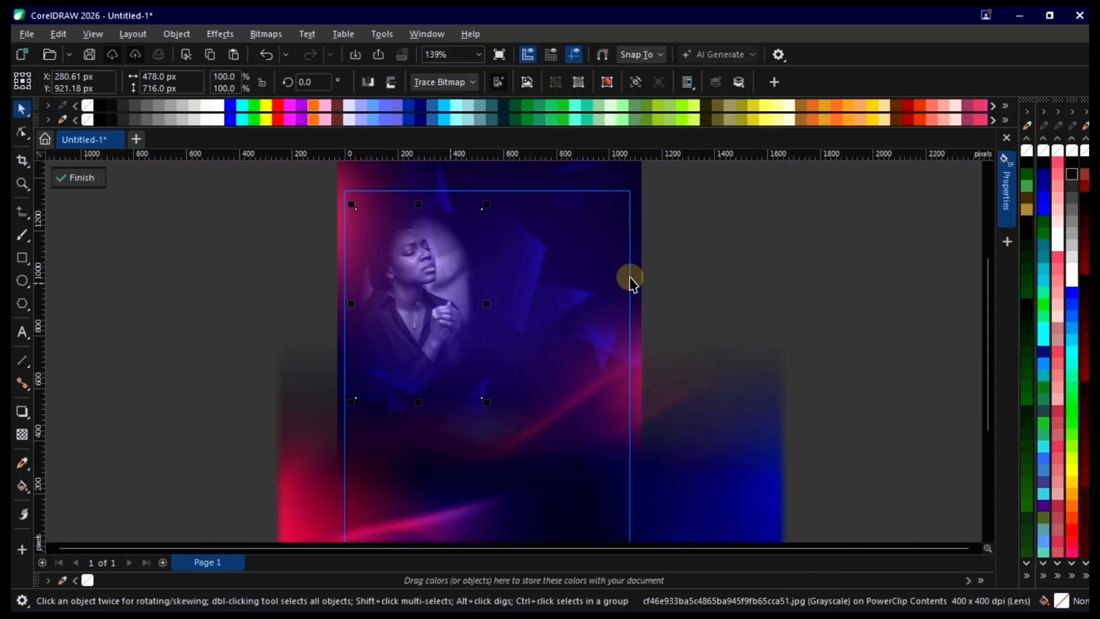
scroll(434, 269, "up", 2)
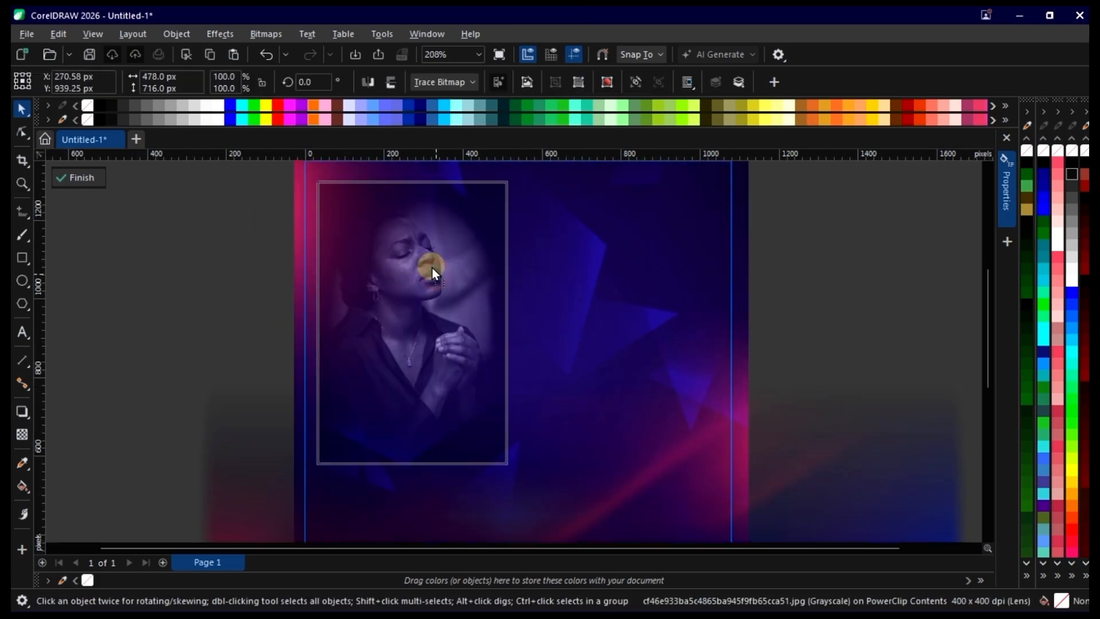
left_click_drag(432, 267, 440, 259)
scroll(462, 247, "down", 2)
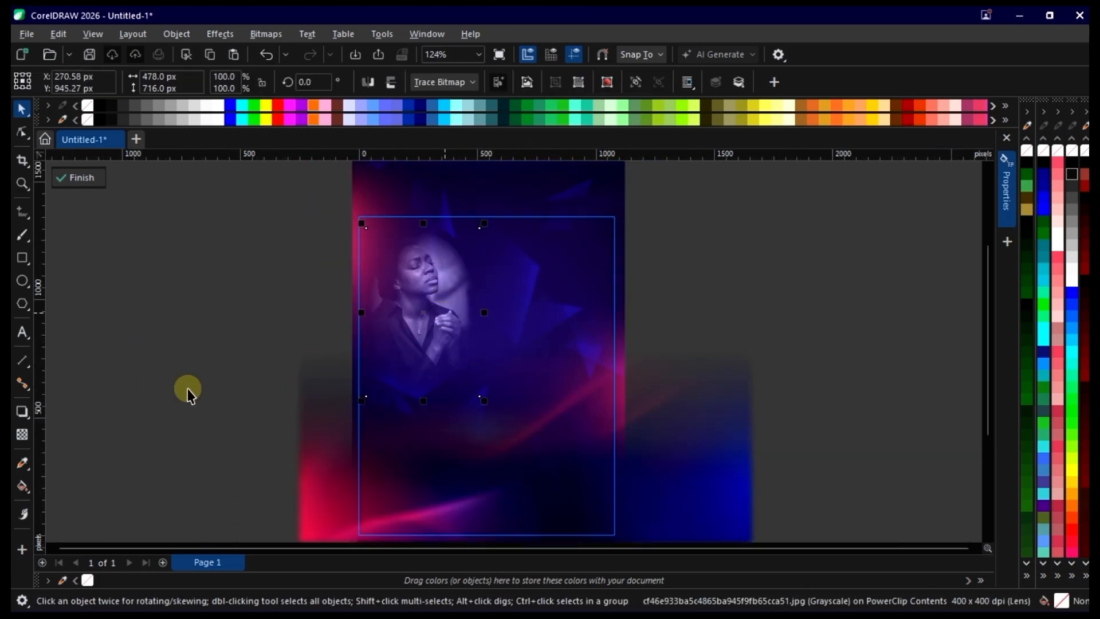
- Fade the photo's lower part with a vertical linear transparency starting just below the hands, and finish editing the PowerClip
left_click(23, 434)
left_click_drag(429, 352, 430, 460)
left_click_drag(428, 404, 428, 384)
scroll(436, 397, "up", 1)
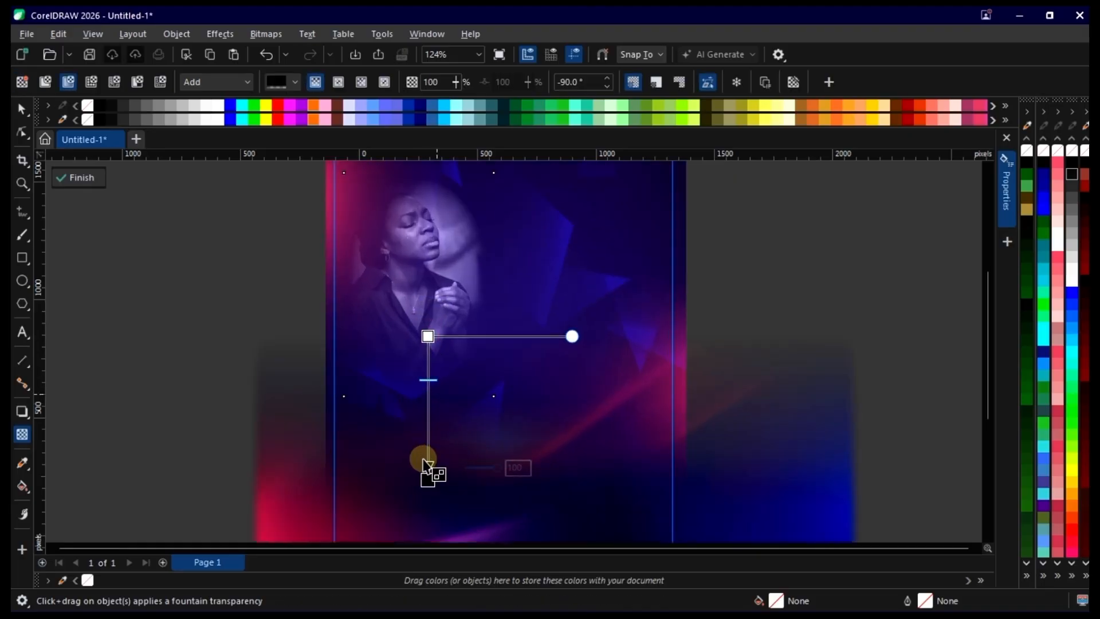
left_click_drag(426, 476, 428, 439)
left_click_drag(429, 336, 429, 324)
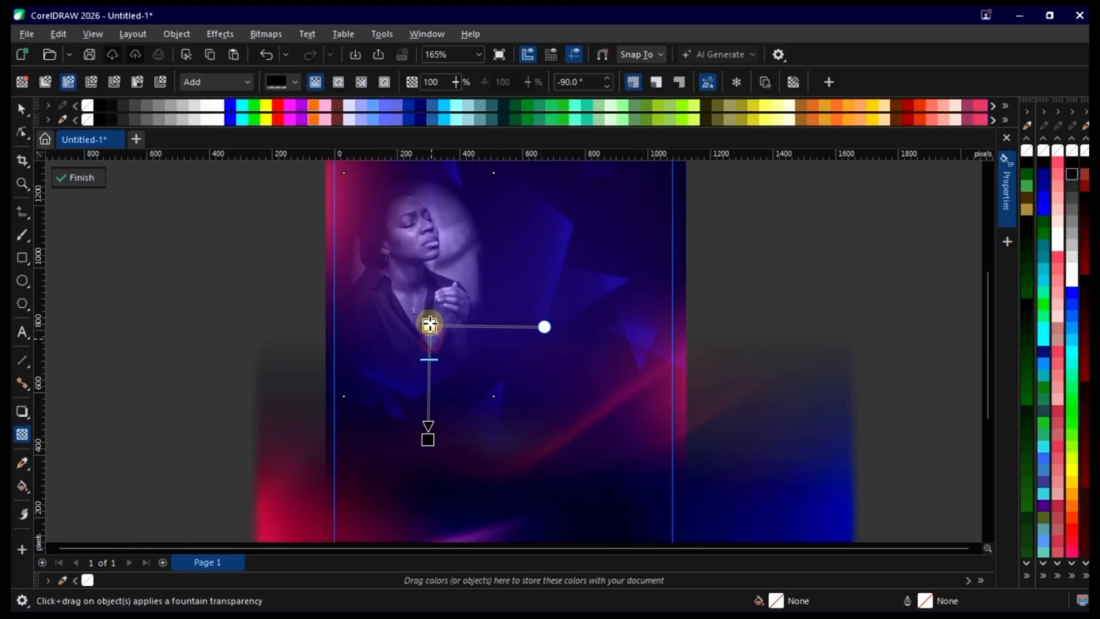
key("space")
left_click(855, 250, "ctrl")
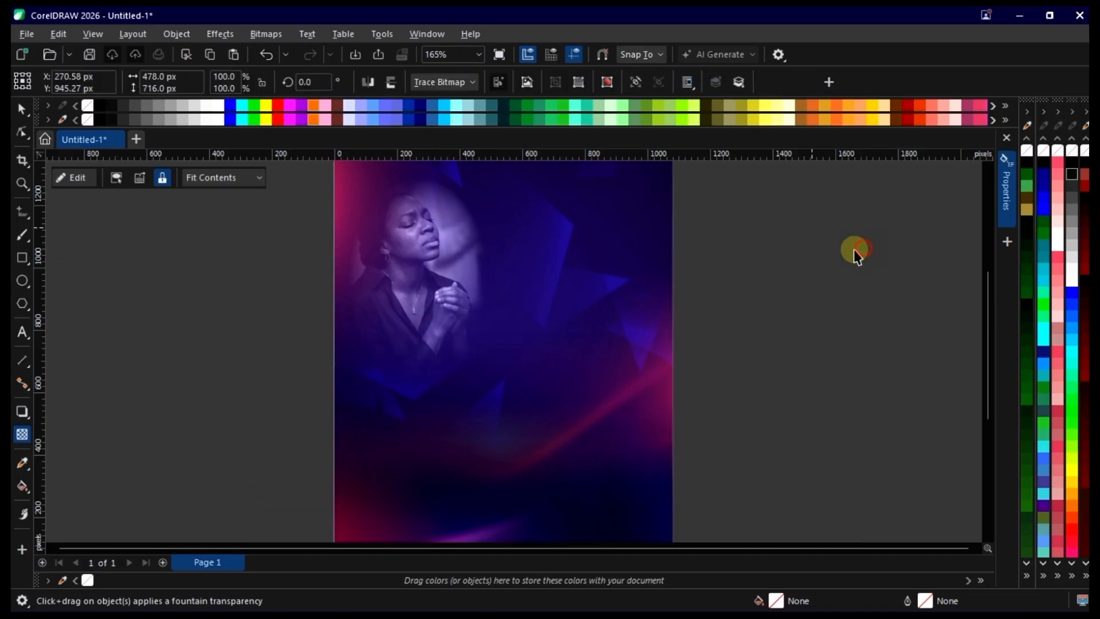
- Move the praying woman photo down and slightly right to about X 279 px, Y 901 px
left_click(854, 251)
scroll(772, 261, "down", 1)
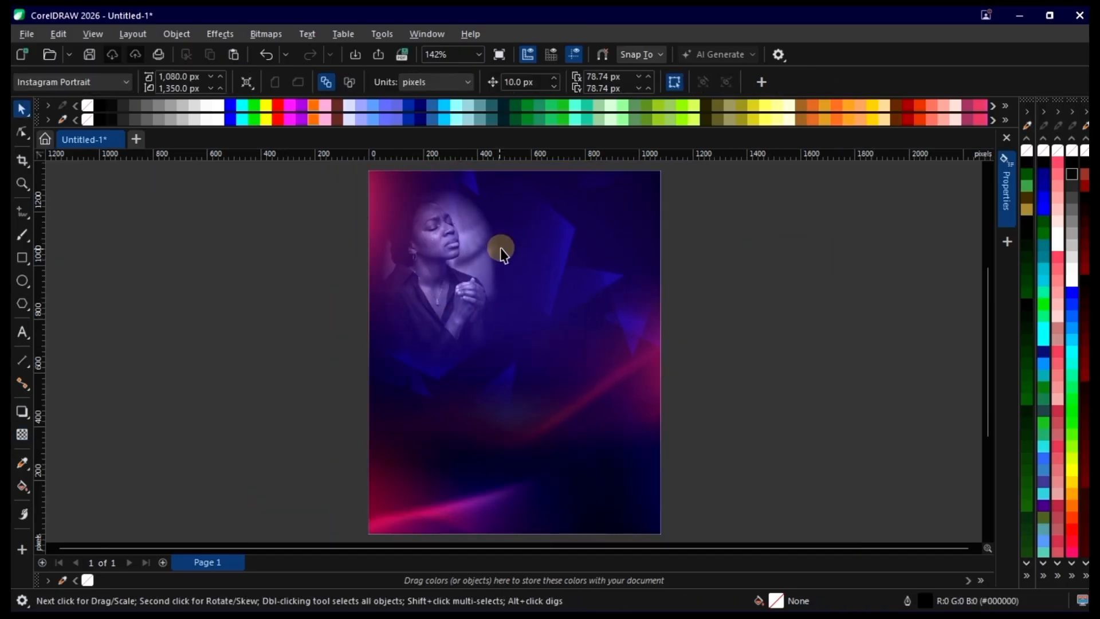
left_click(470, 241)
left_click(467, 234, "ctrl")
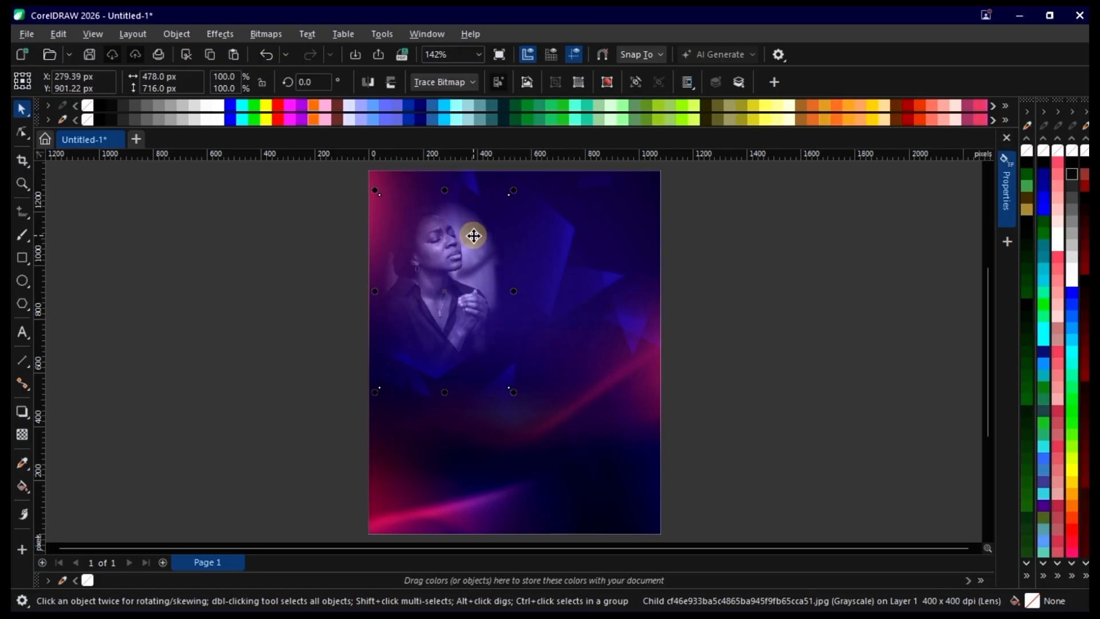
- Try several positions for the blue abstract image in the PowerClip, settling at about X 568 px, Y 827 px
left_click(566, 240, "ctrl")
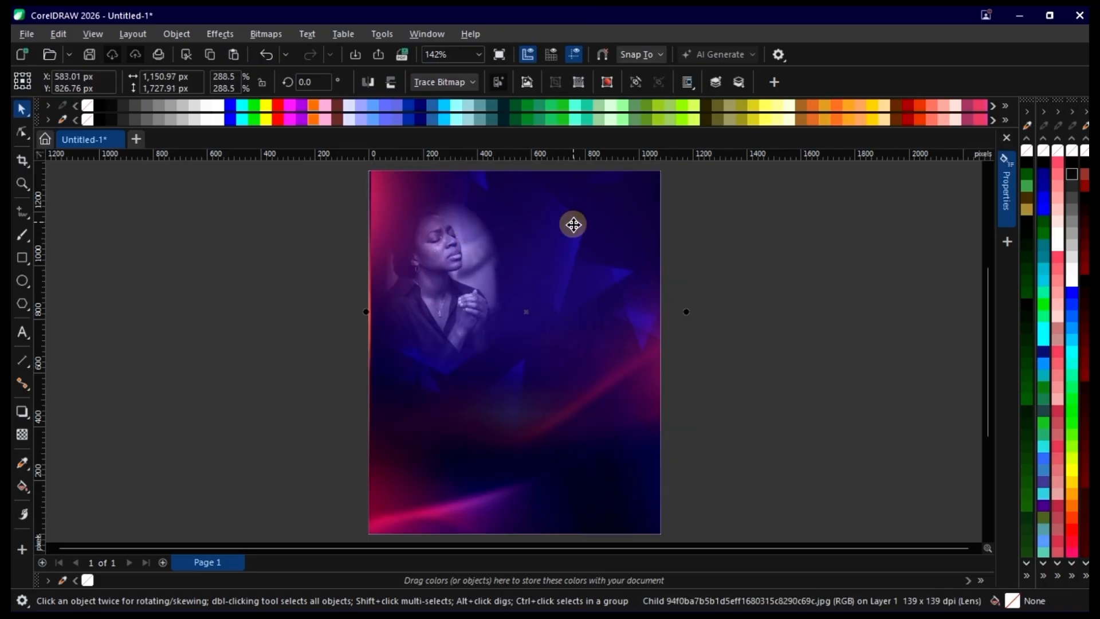
left_click(729, 236)
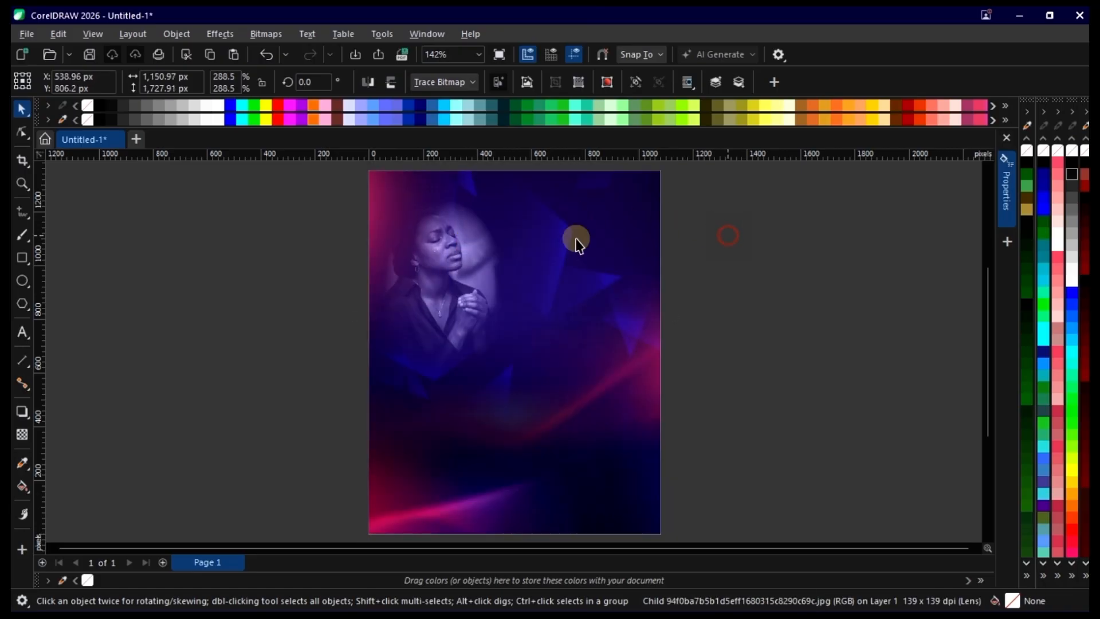
left_click(498, 229)
left_click(741, 297)
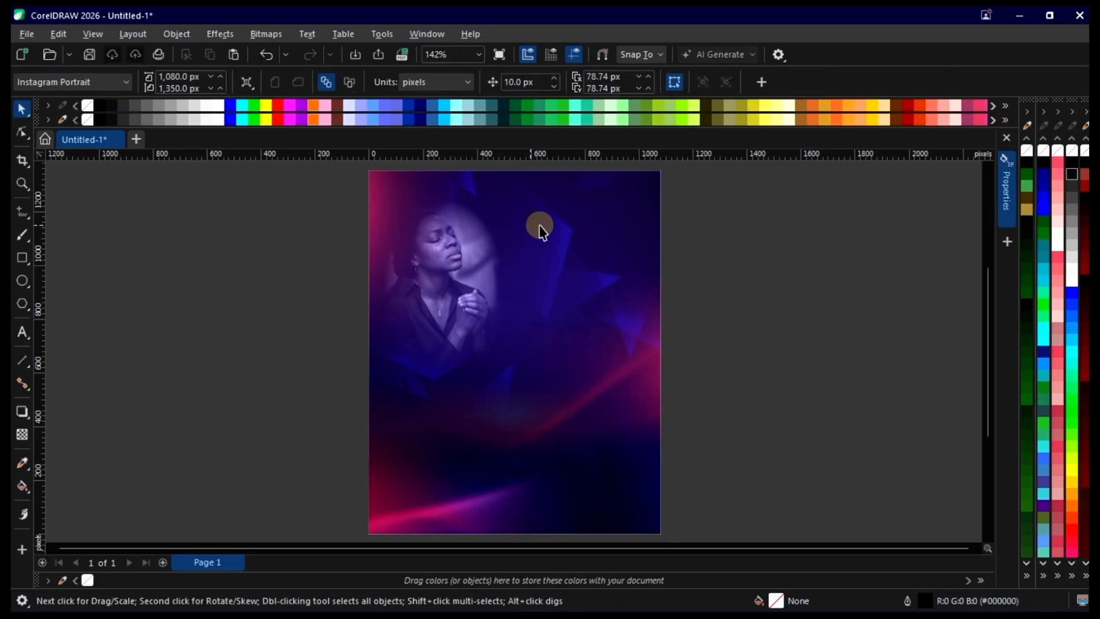
left_click(544, 225)
left_click_drag(544, 225, 554, 217, "ctrl")
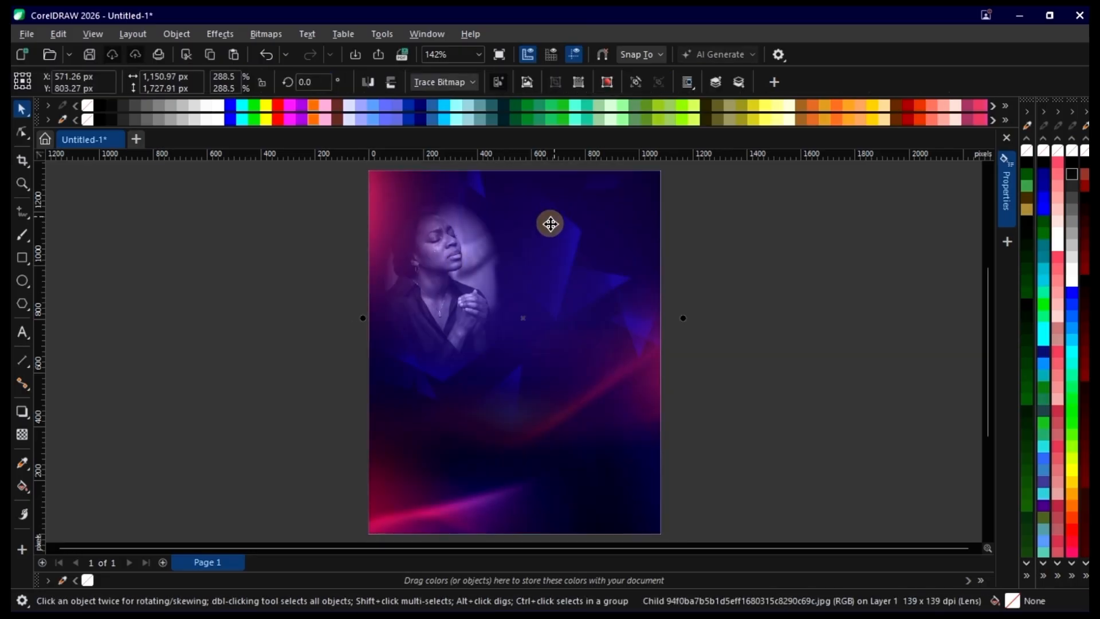
left_click(470, 278, "ctrl")
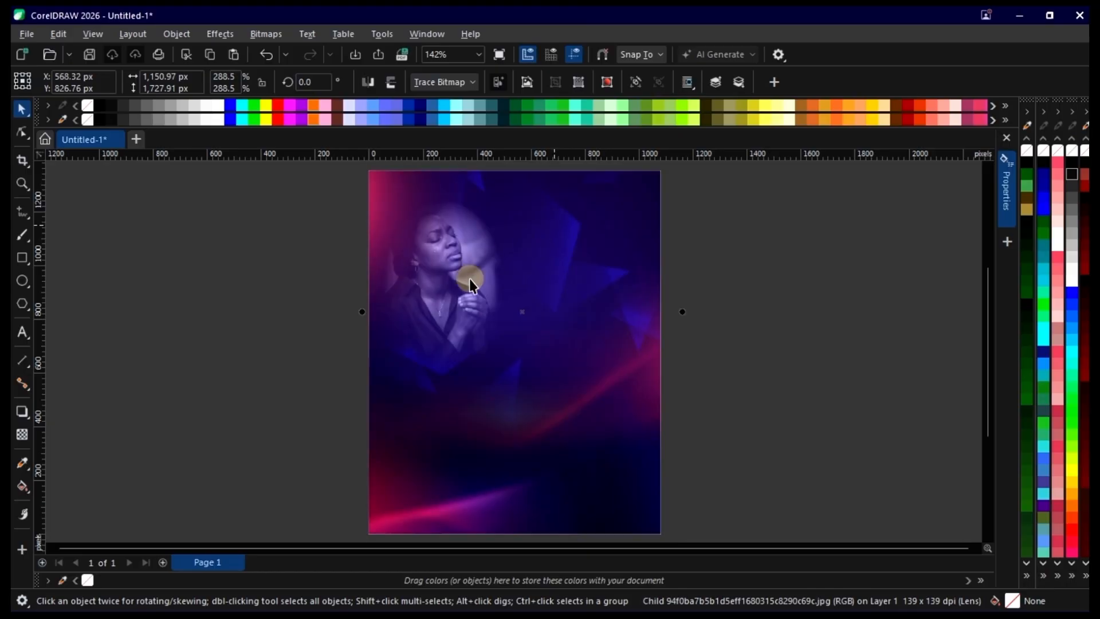
- Enlarge the praying woman photo to about 504 by 755 px and preview the design full screen
scroll(447, 258, "up", 1)
left_click_drag(468, 237, 468, 228, "ctrl")
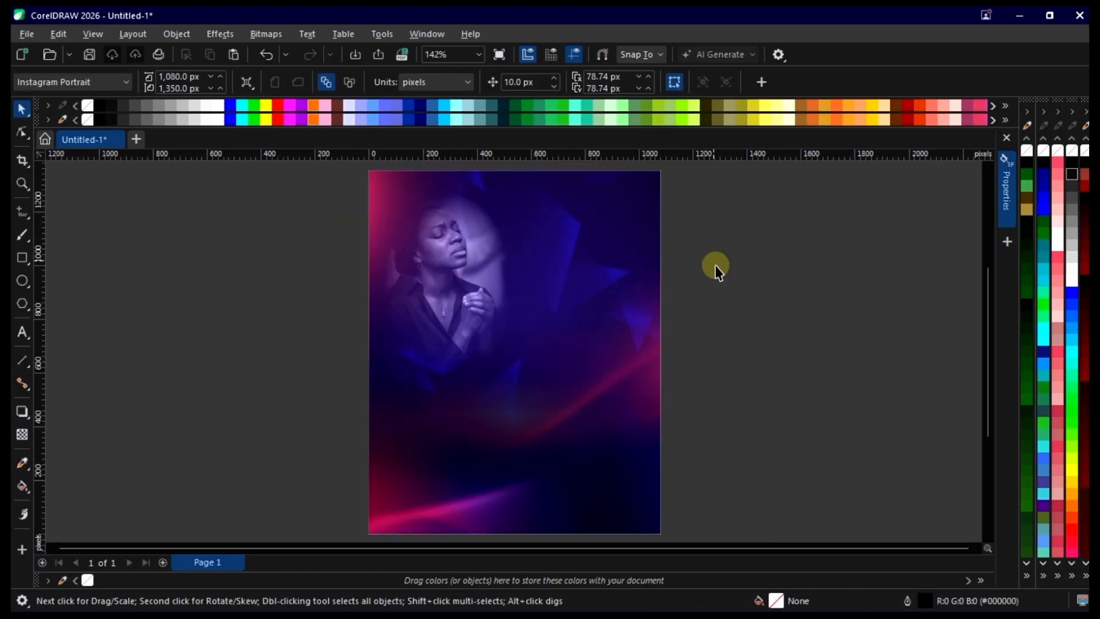
right_click(719, 253)
left_click(750, 258)
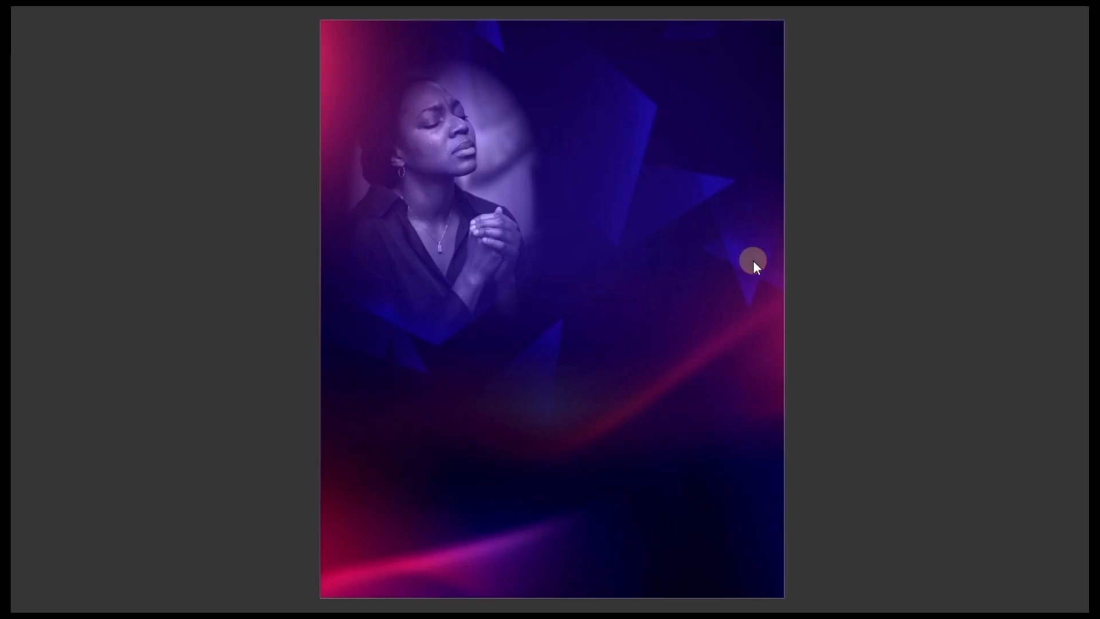
left_click(802, 264)
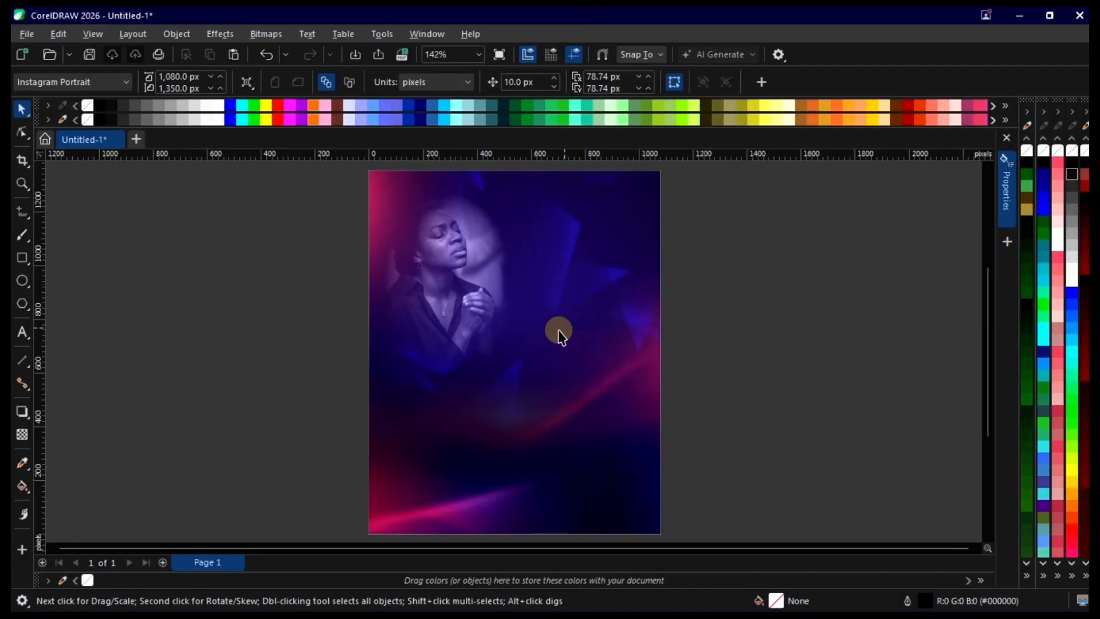
- Open the PowerClip contents for editing and select the praying woman photo
double_click(457, 243)
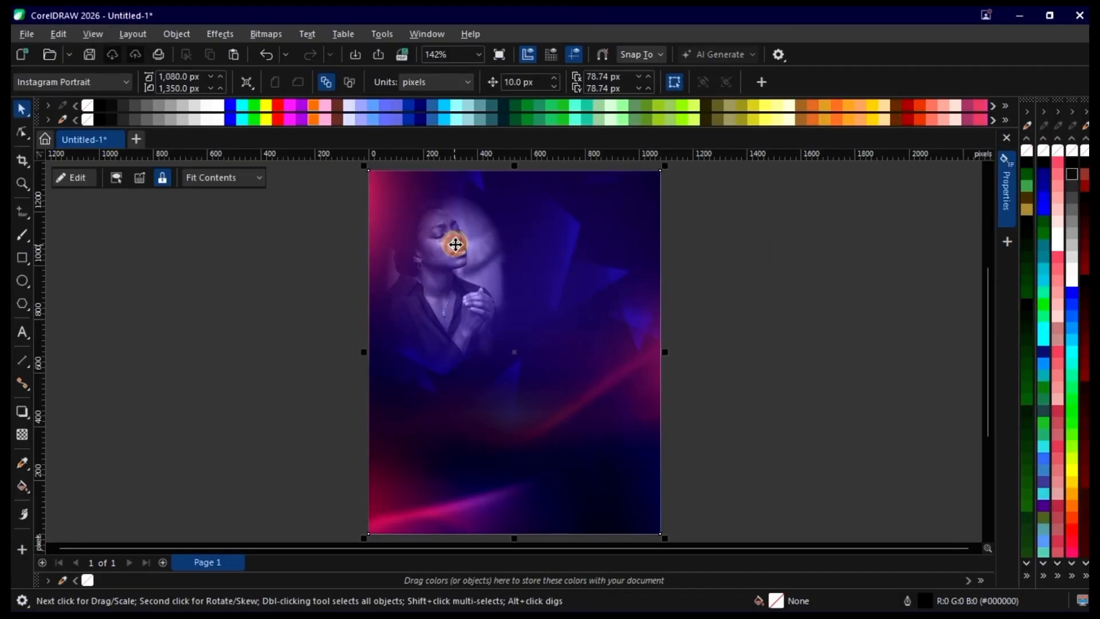
left_click(762, 247)
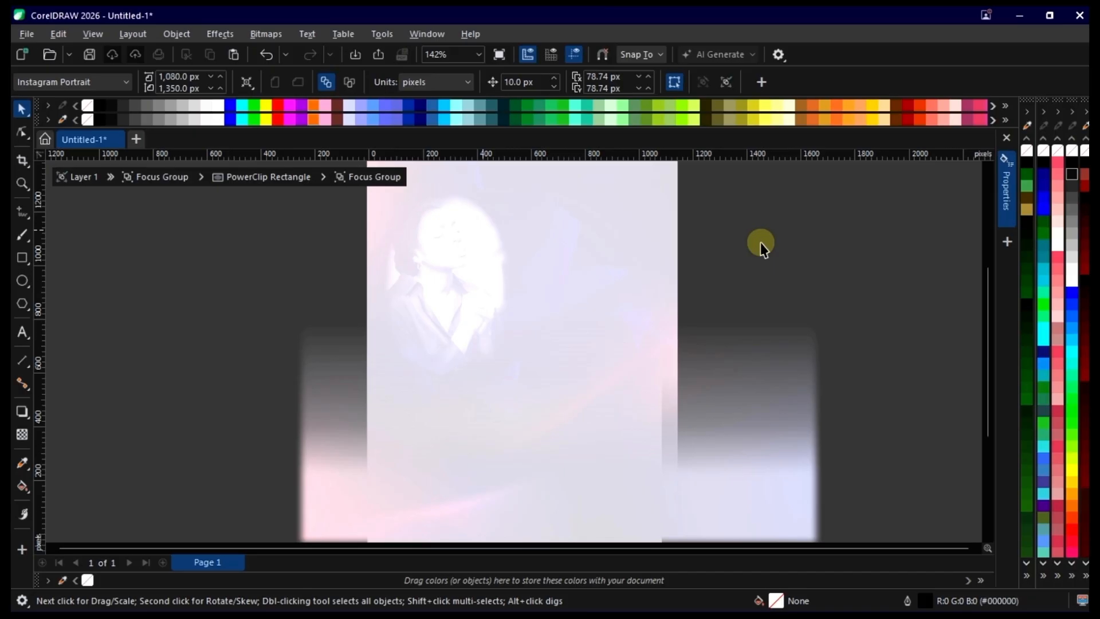
left_click(886, 228)
left_click(449, 179)
scroll(477, 212, "up", 3)
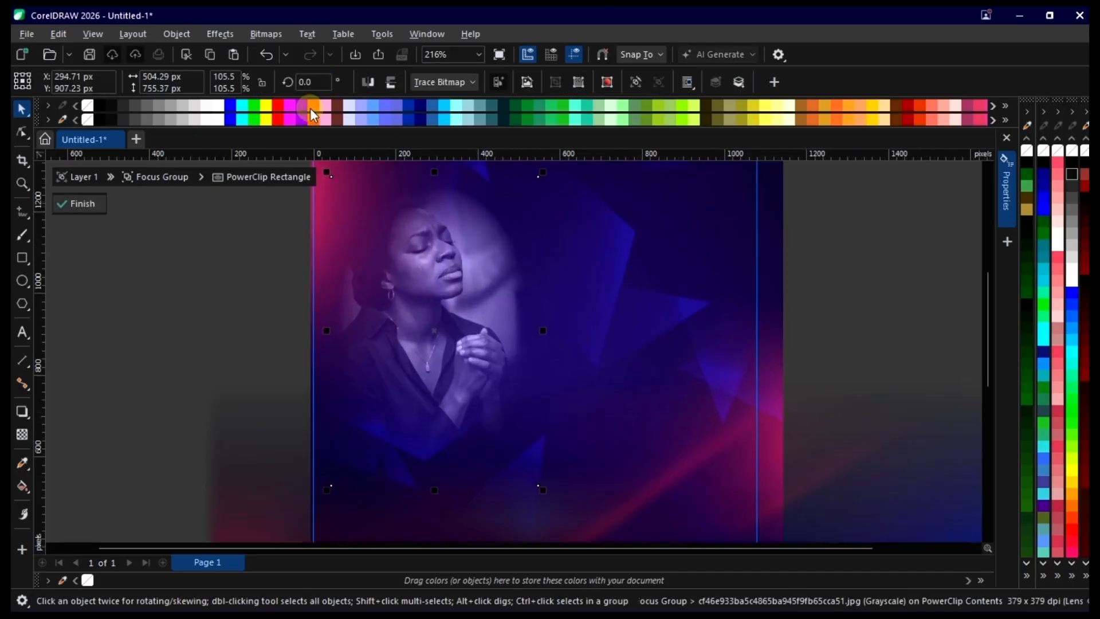
- Try the woman photo mirrored horizontally at other places in the layout, and undo these changes
left_click(367, 82)
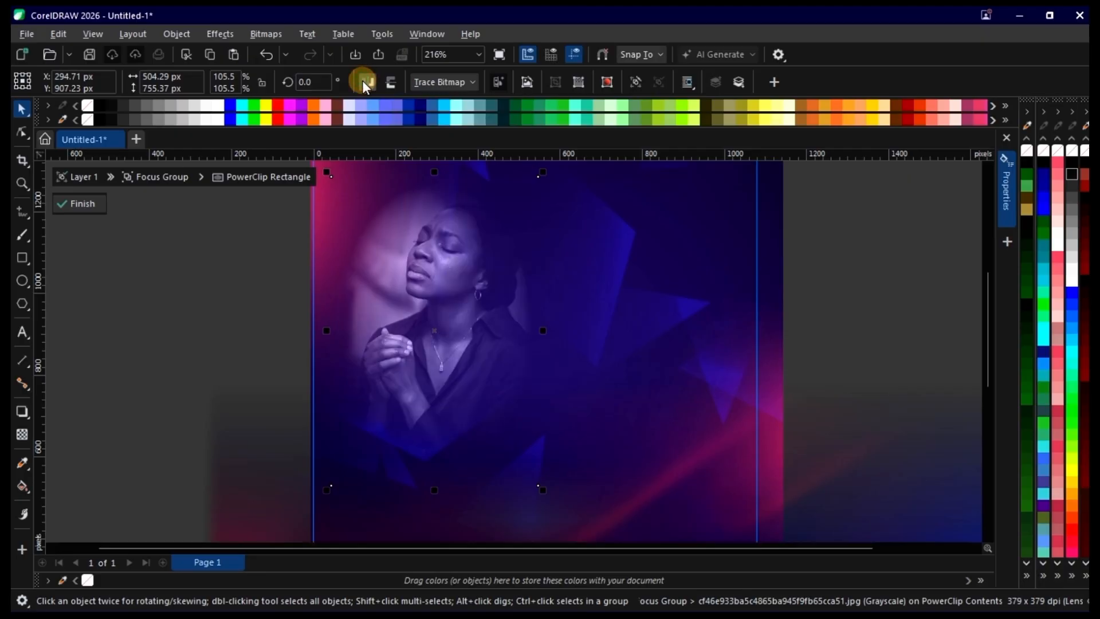
scroll(640, 266, "down", 2)
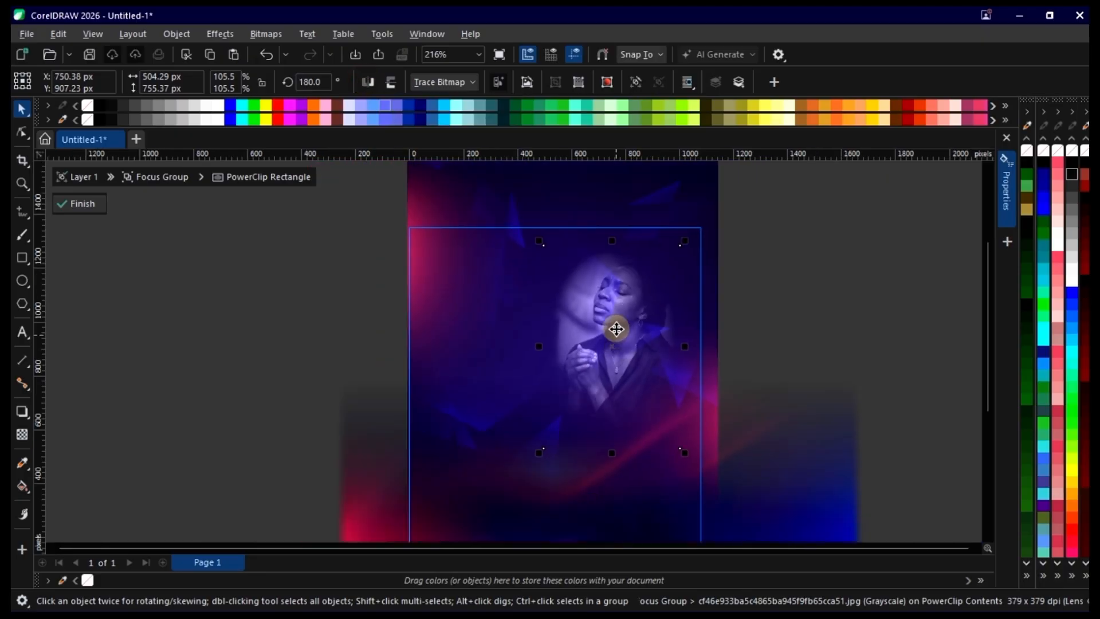
left_click_drag(633, 318, 630, 413)
scroll(634, 309, "down", 3)
scroll(634, 324, "up", 1)
scroll(632, 426, "up", 2)
left_click_drag(630, 359, 560, 292)
scroll(639, 365, "down", 3)
key("ctrl+z")
scroll(560, 292, "up", 2)
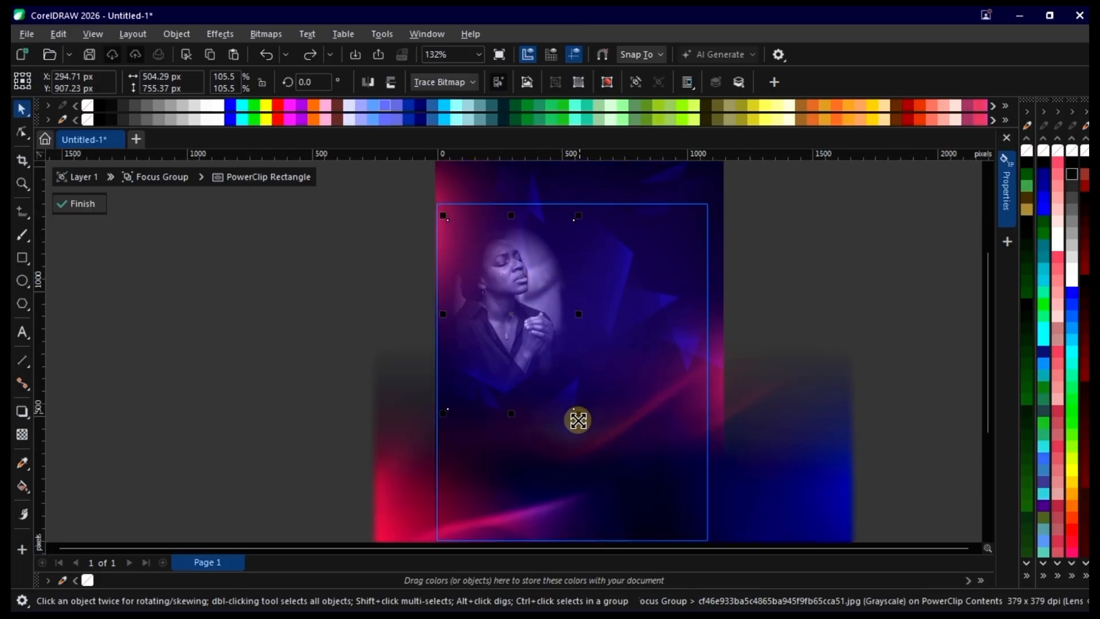
- Enlarge the praying woman photo to about 604 by 904 px and finish editing the PowerClip
left_click_drag(580, 419, 590, 441)
scroll(538, 263, "up", 2)
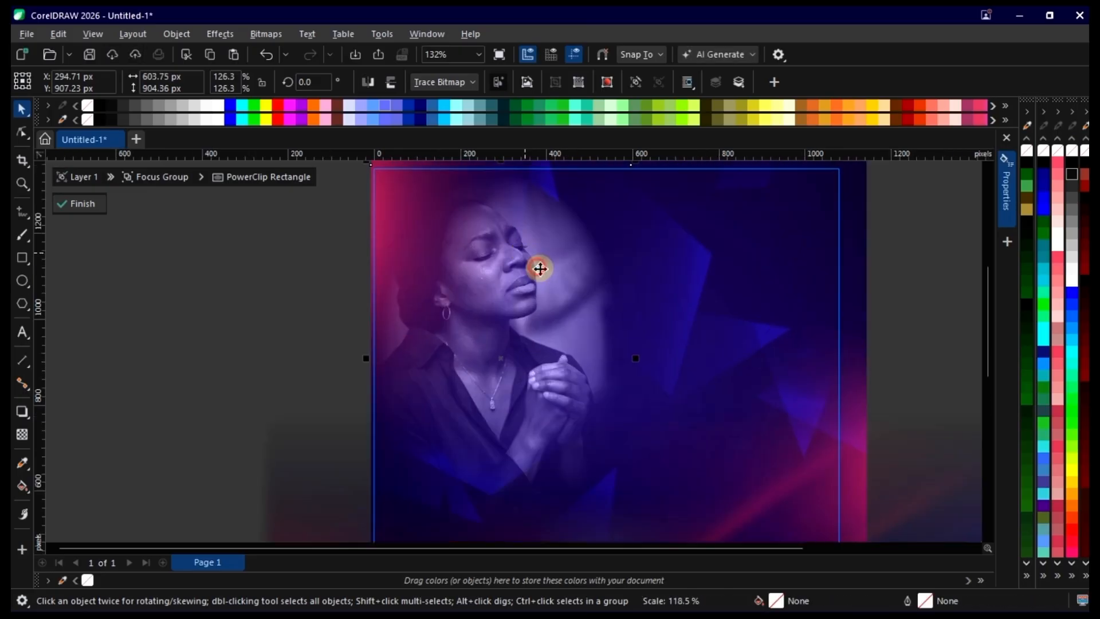
scroll(541, 270, "down", 1)
left_click(866, 268)
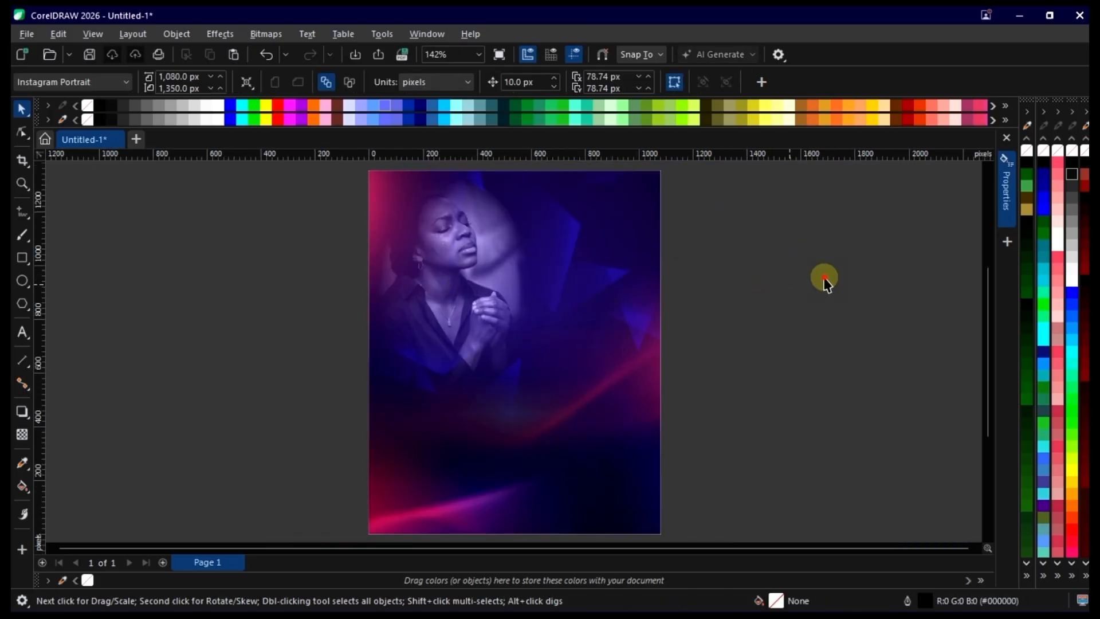
- Add a second page and import images 2, 5 and 6 from the Backgrounds folder, placing them at reduced size
left_click(163, 562)
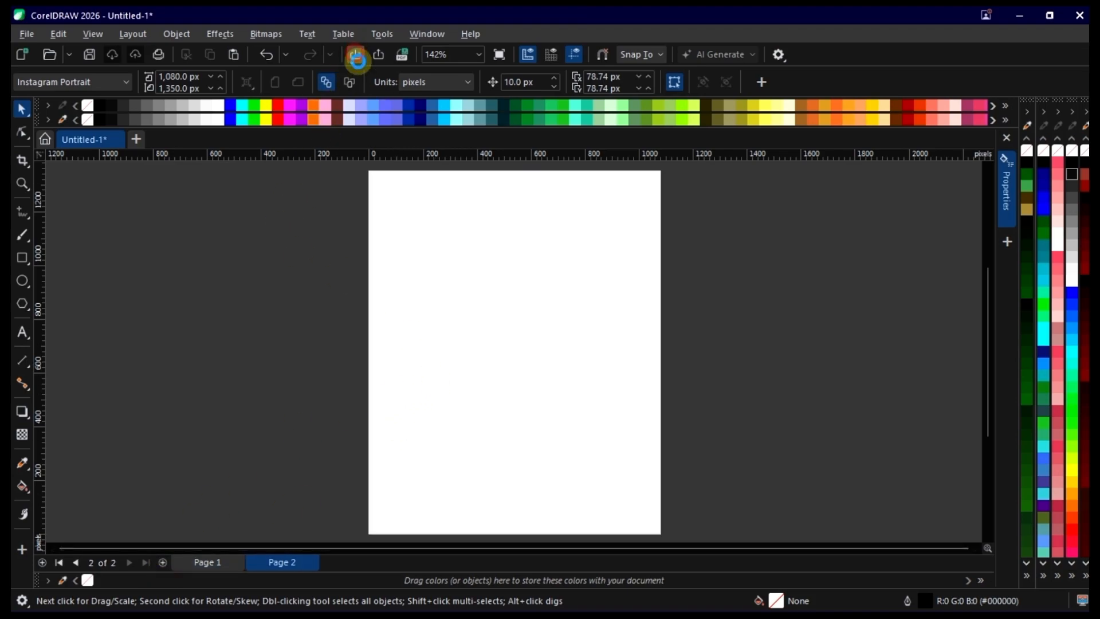
left_click(576, 261)
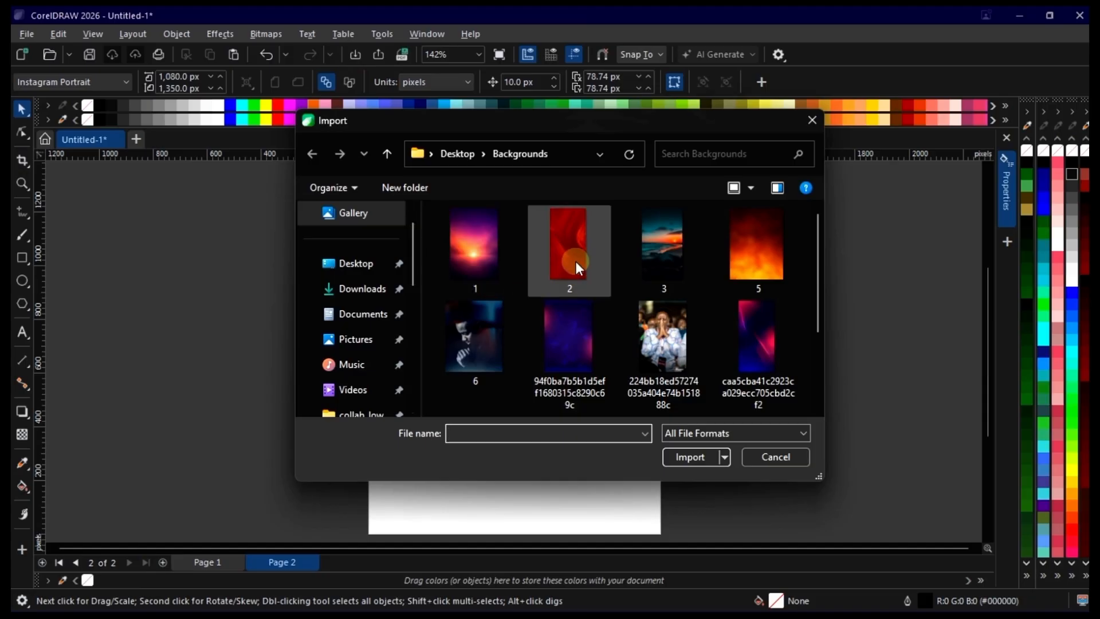
scroll(659, 335, "down", 2)
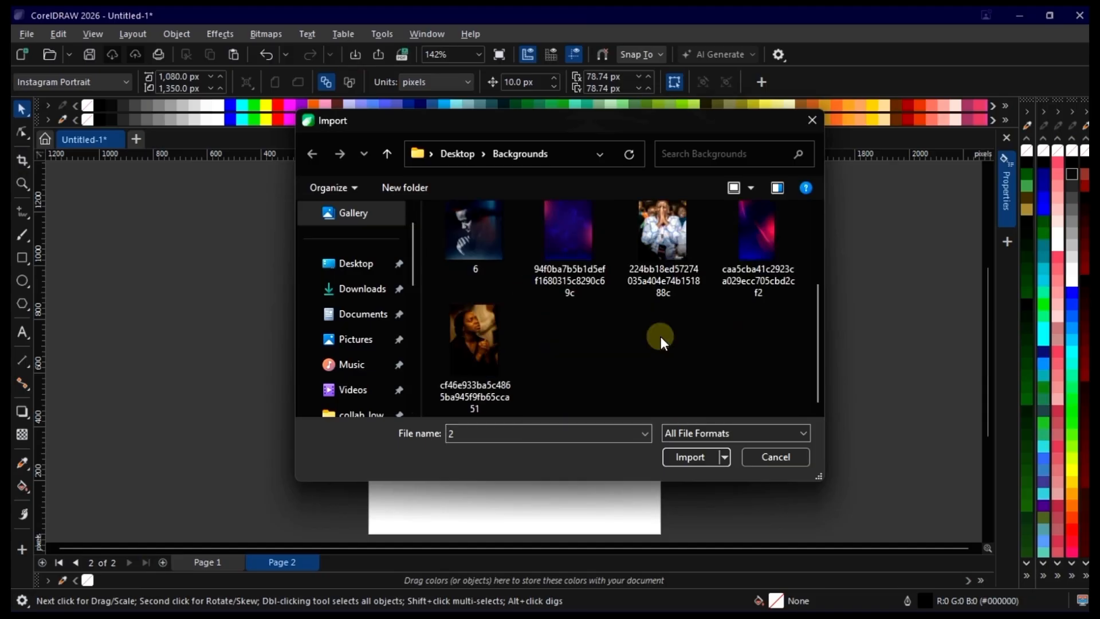
scroll(661, 335, "up", 2)
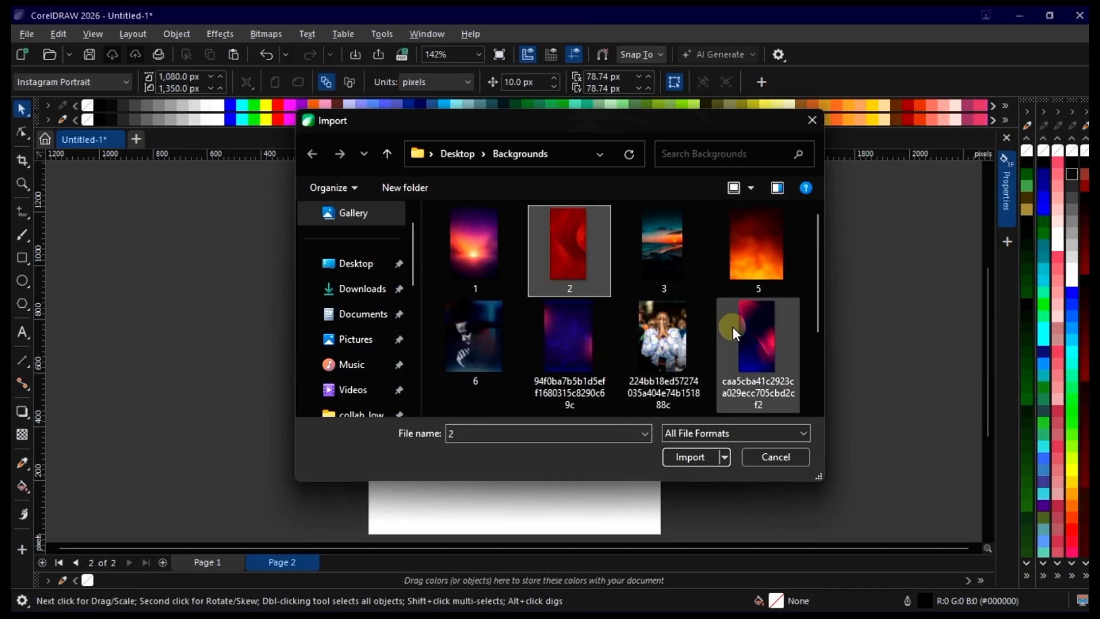
left_click(759, 258, "ctrl")
left_click(480, 332, "ctrl")
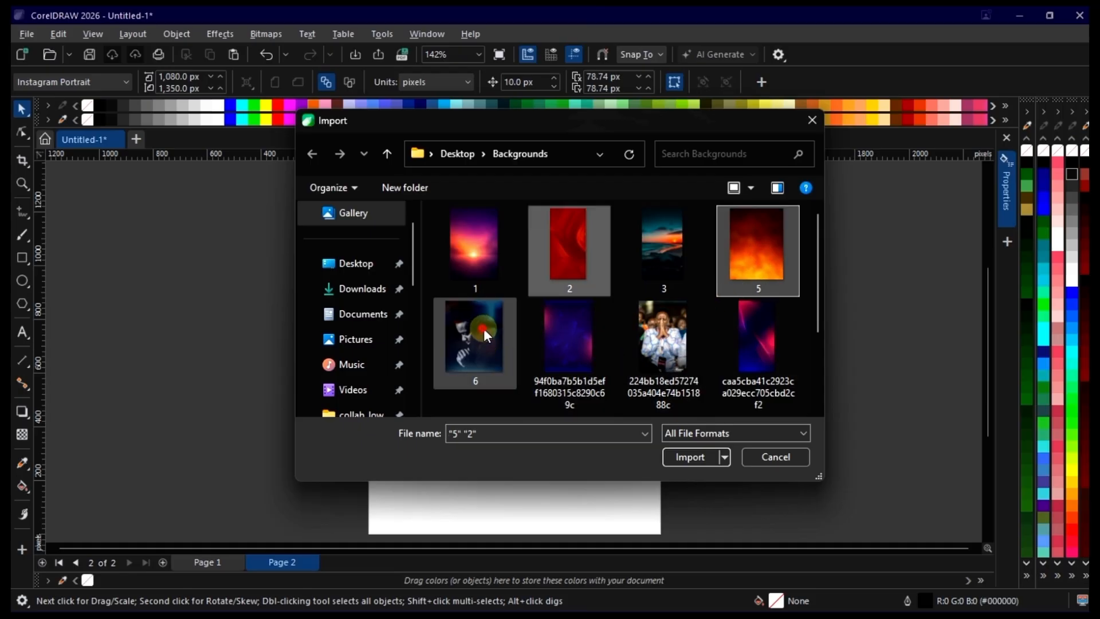
left_click(693, 457)
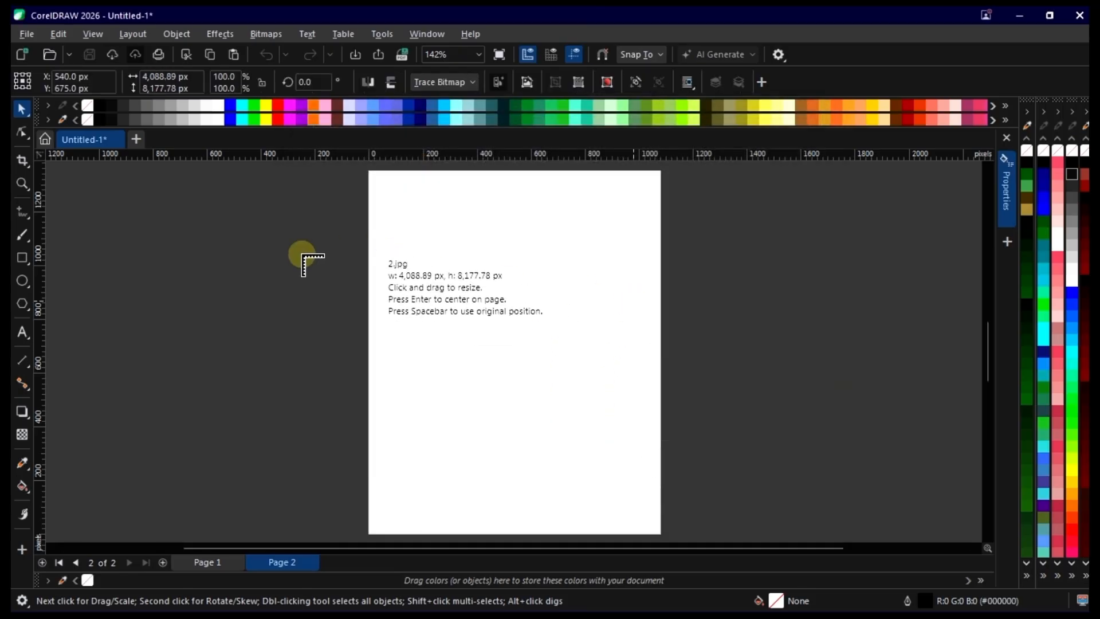
left_click(268, 259)
left_click(452, 302)
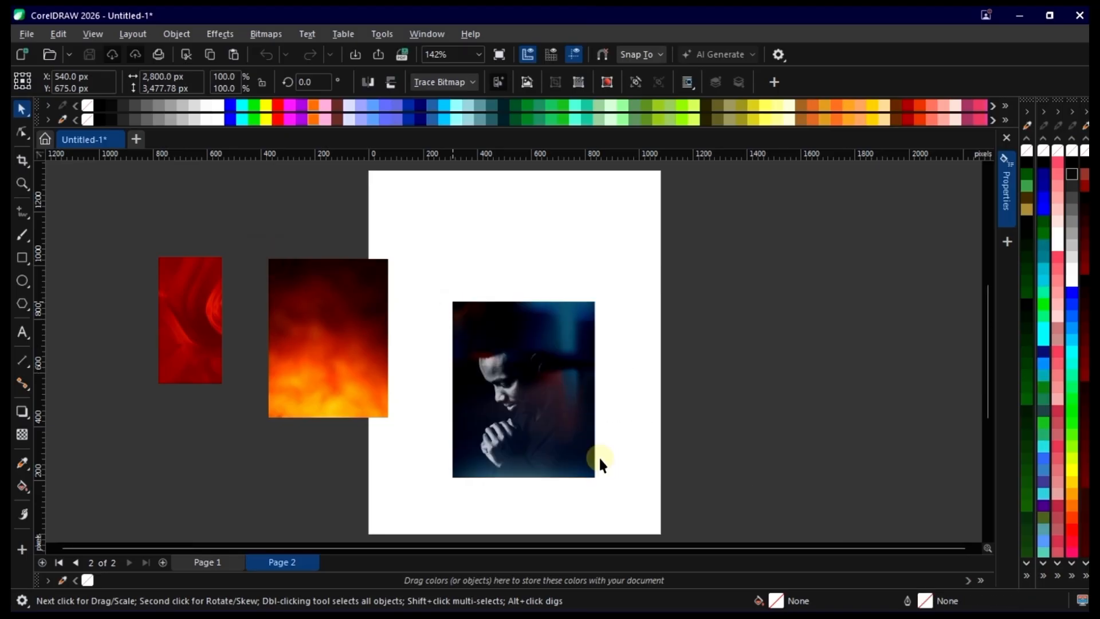
- Move the praying man photo to the right of the page and the fire image to the left of it
left_click(537, 381)
left_click_drag(537, 383, 835, 343)
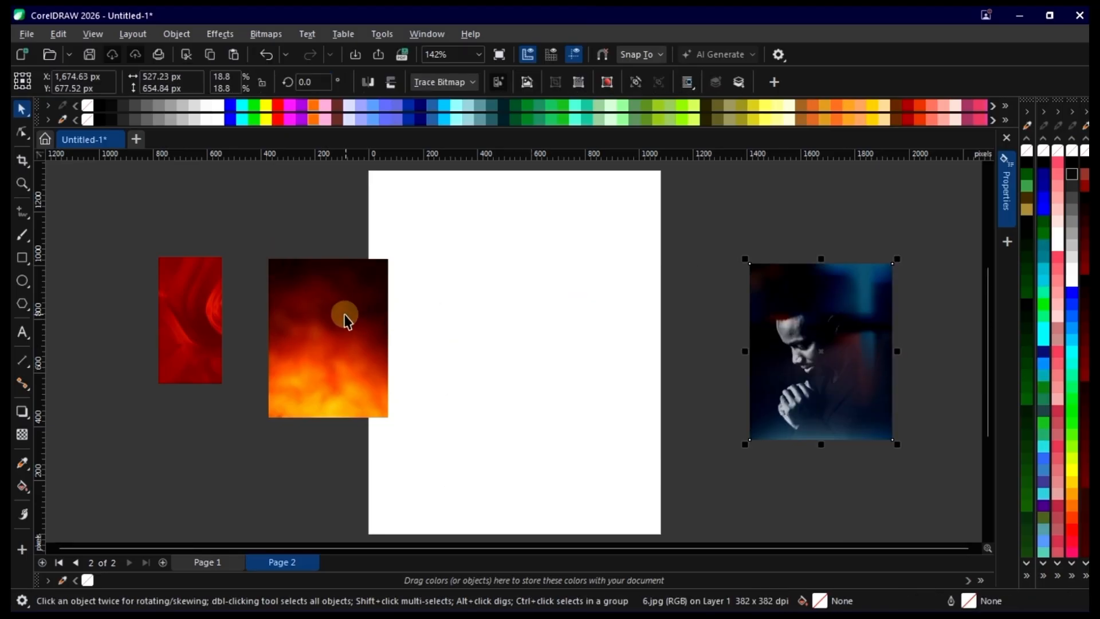
left_click_drag(351, 330, 242, 271)
scroll(353, 332, "down", 1)
left_click(132, 204)
- Add a page-sized rectangle without outline, and PowerClip the fire image and the praying man photo inside it
double_click(23, 259)
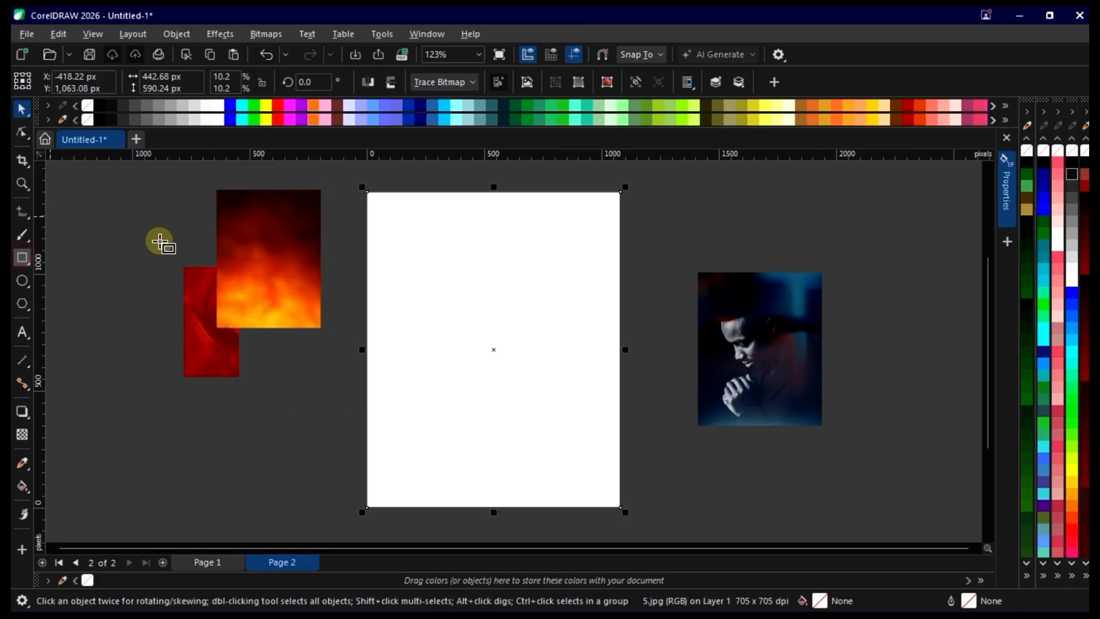
right_click(1029, 151)
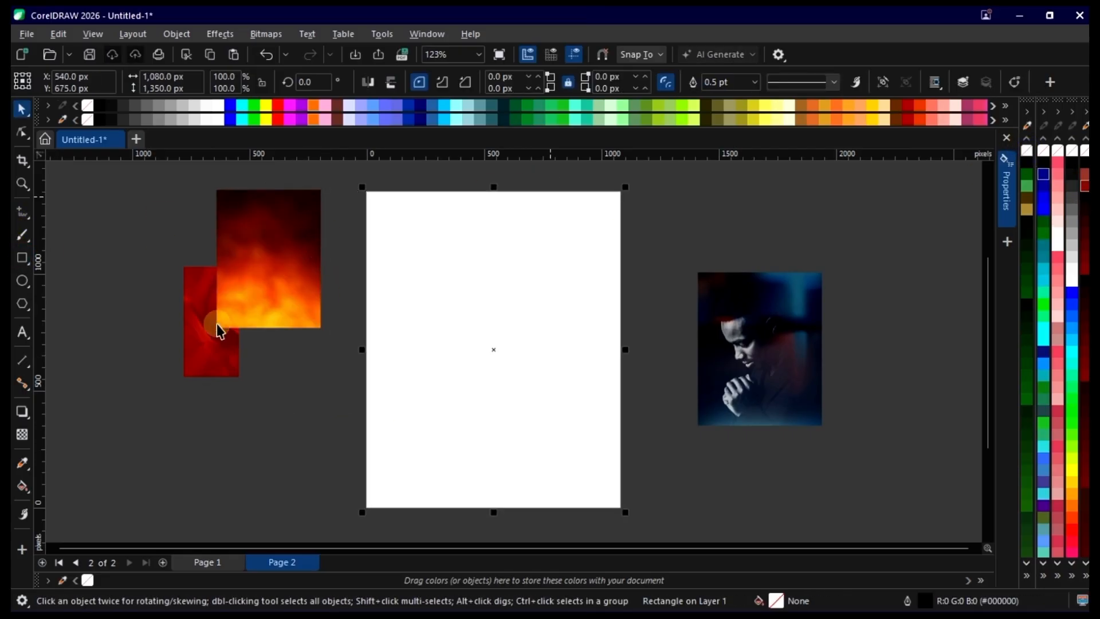
left_click_drag(220, 324, 487, 281)
left_click(544, 328)
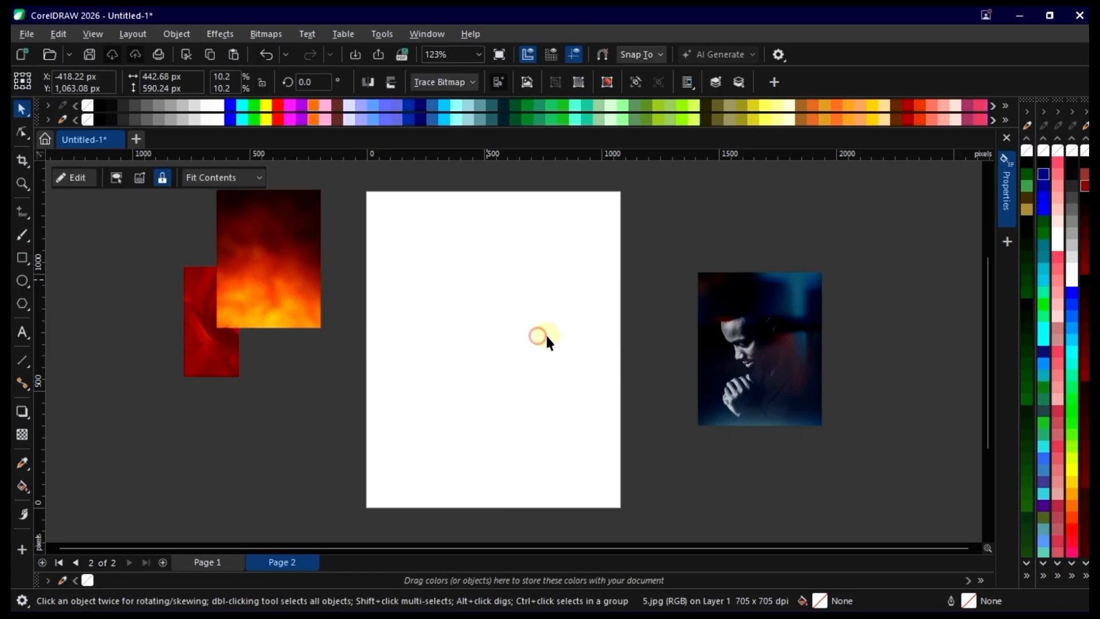
left_click_drag(754, 327, 585, 386)
left_click(603, 410)
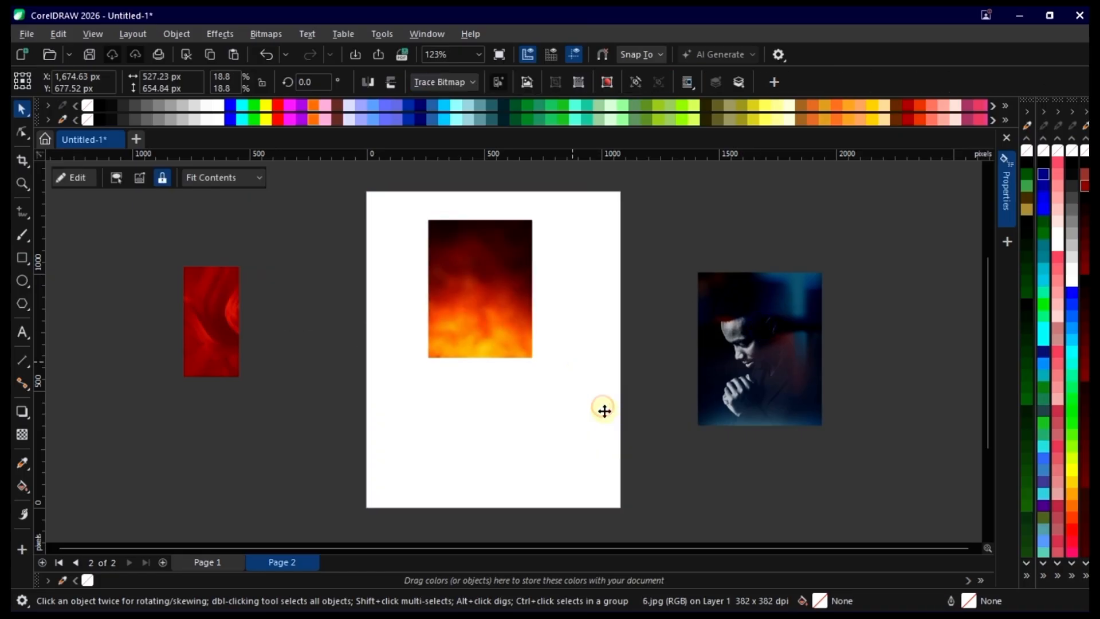
right_click(225, 309)
left_click(436, 395)
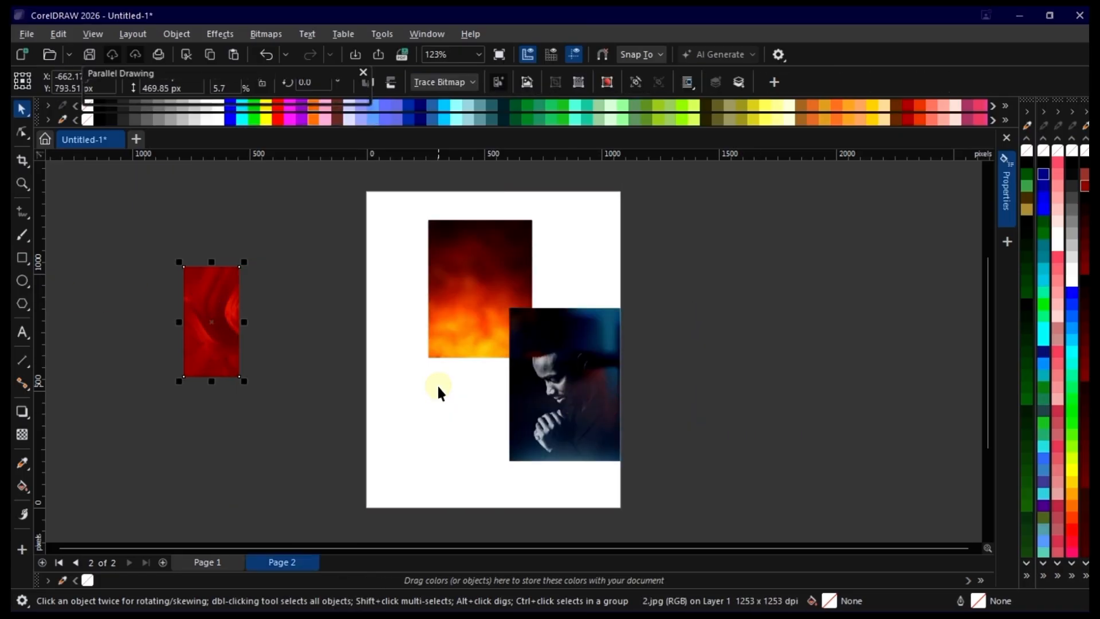
key("ctrl+z")
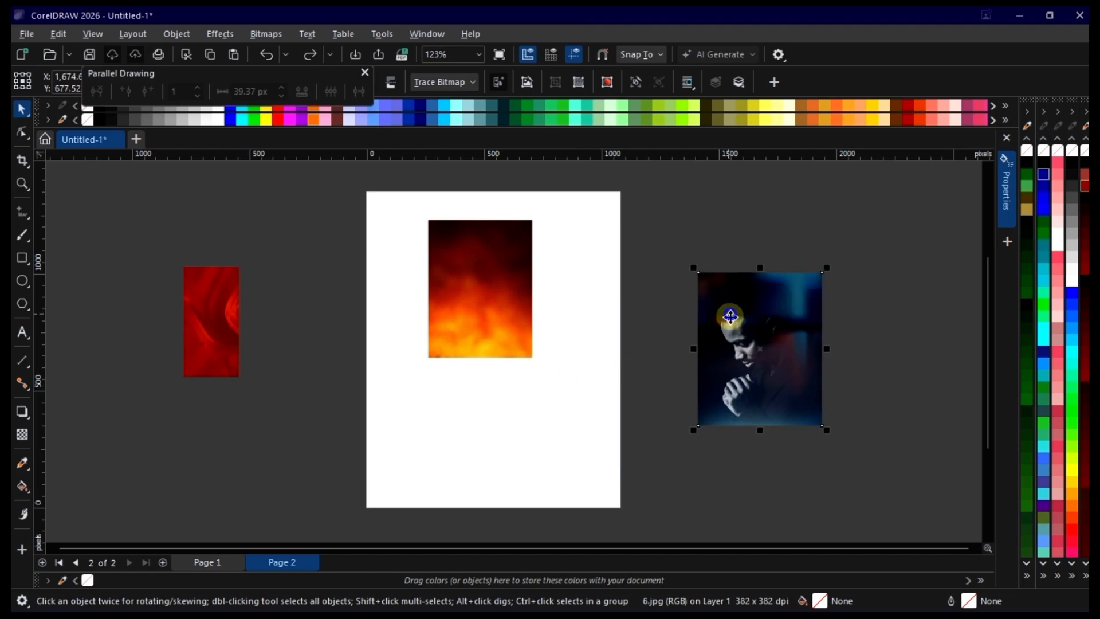
left_click_drag(730, 316, 676, 353)
left_click(306, 53)
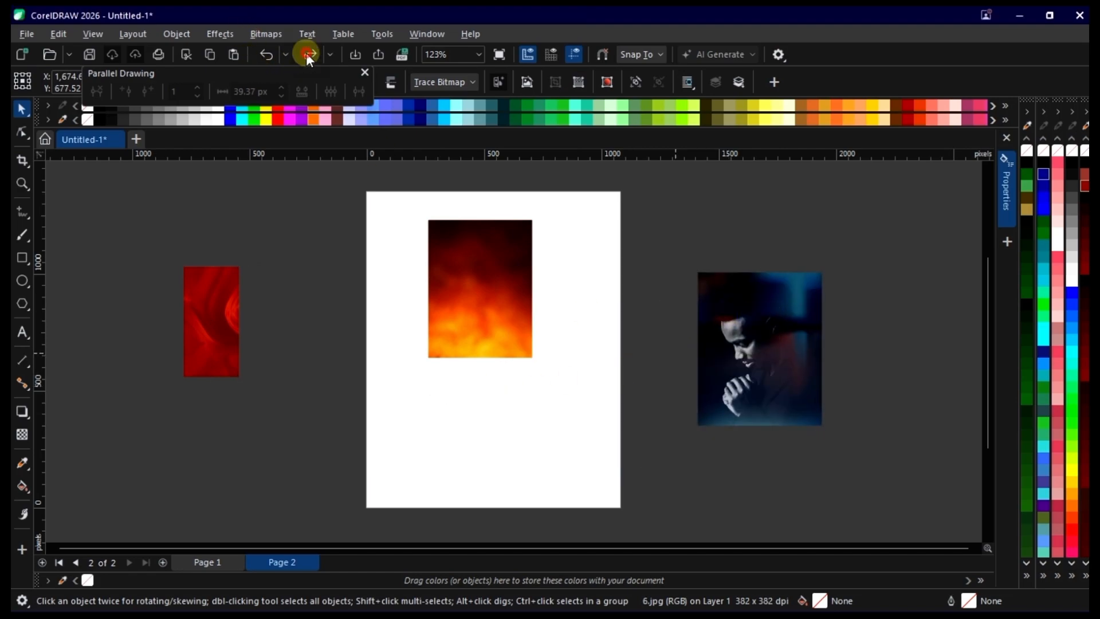
- Place the red abstract image inside the page-sized PowerClip rectangle, near its lower-left corner, and select the rectangle
left_click_drag(214, 287, 400, 408)
left_click(436, 452)
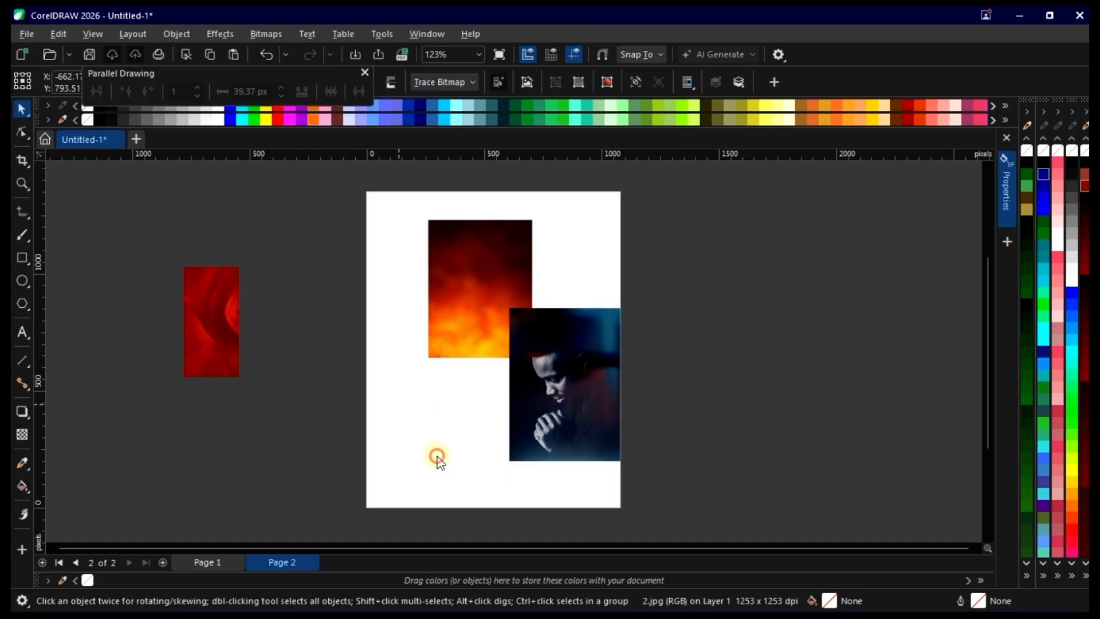
double_click(459, 417)
left_click(511, 304)
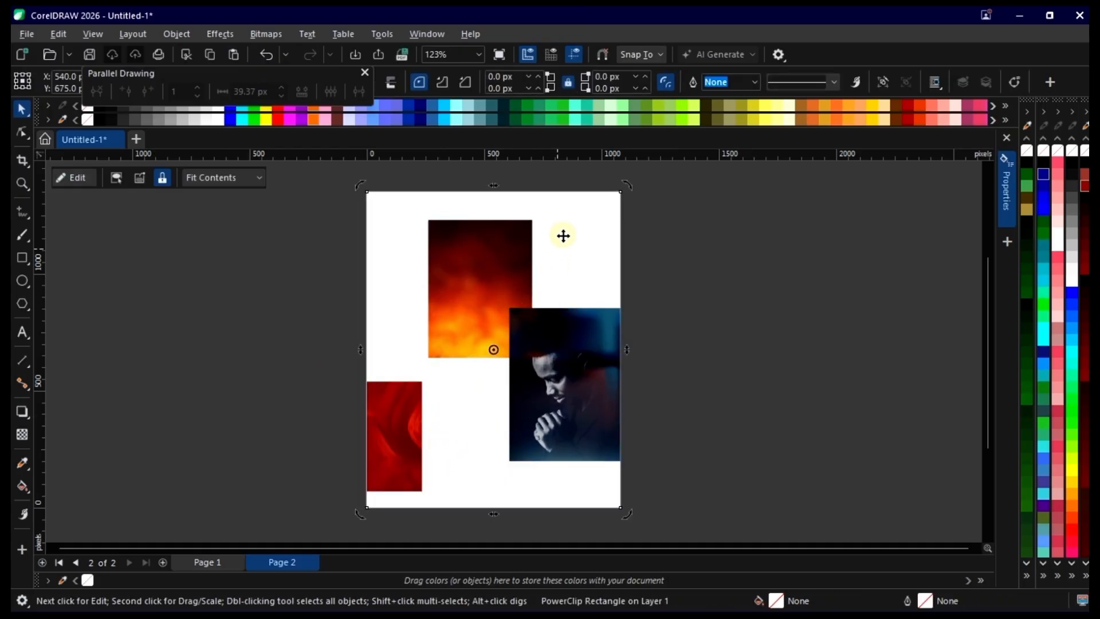
- Open the PowerClip contents and move the praying man photo to the right of the page and the red abstract image to its left
double_click(498, 251)
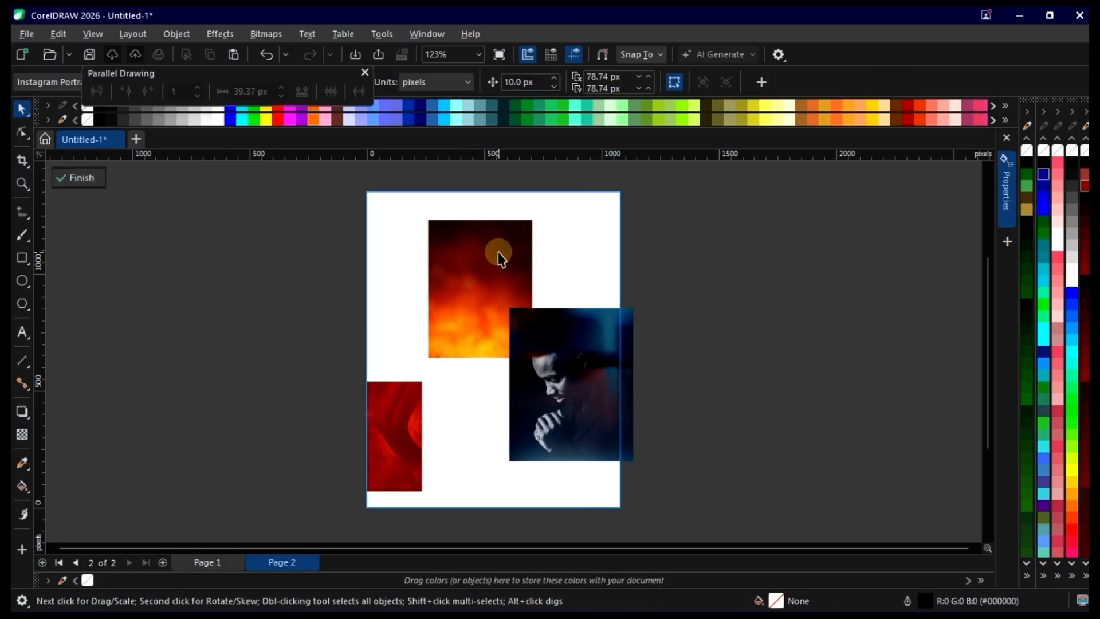
scroll(497, 251, "up", 1)
scroll(497, 250, "down", 1)
left_click_drag(530, 394, 678, 357)
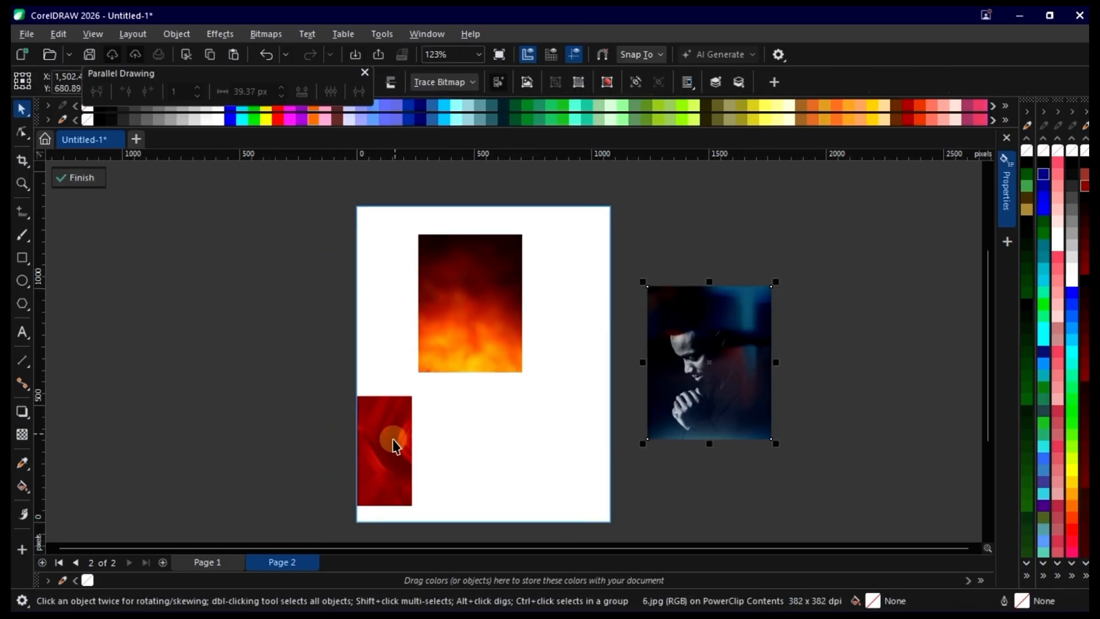
left_click_drag(393, 442, 241, 344)
- Enlarge the fire image, centre it on the page, and scale and shift it until it covers the full page width
left_click(491, 322)
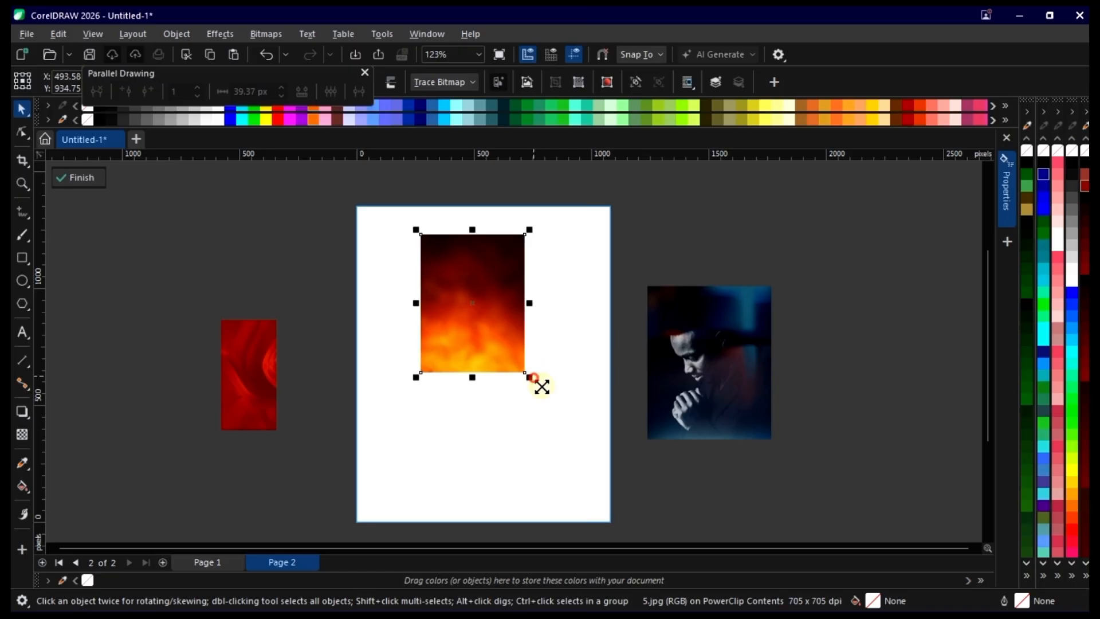
left_click_drag(534, 377, 565, 428)
key("p")
scroll(469, 439, "down", 1)
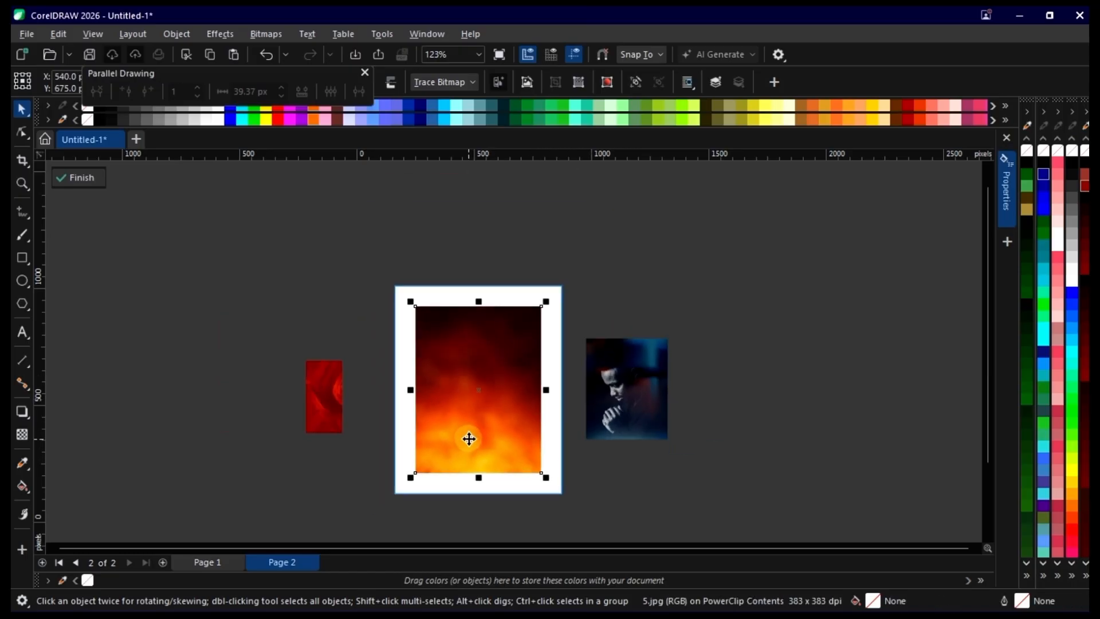
left_click_drag(539, 319, 576, 292)
scroll(507, 366, "up", 1)
left_click_drag(509, 346, 508, 336)
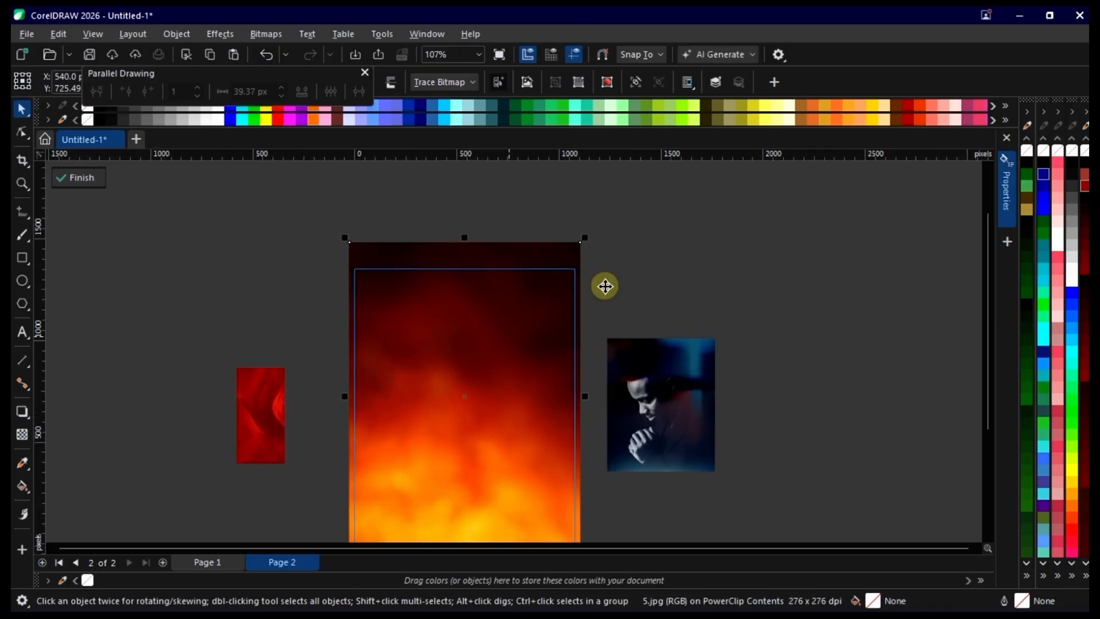
left_click(684, 251)
- Move the red abstract image onto the page's lower-left area and enlarge it beyond the bottom edge
scroll(560, 300, "down", 1)
left_click_drag(310, 412, 409, 465)
scroll(408, 452, "up", 1)
scroll(452, 307, "down", 2)
scroll(441, 462, "up", 2)
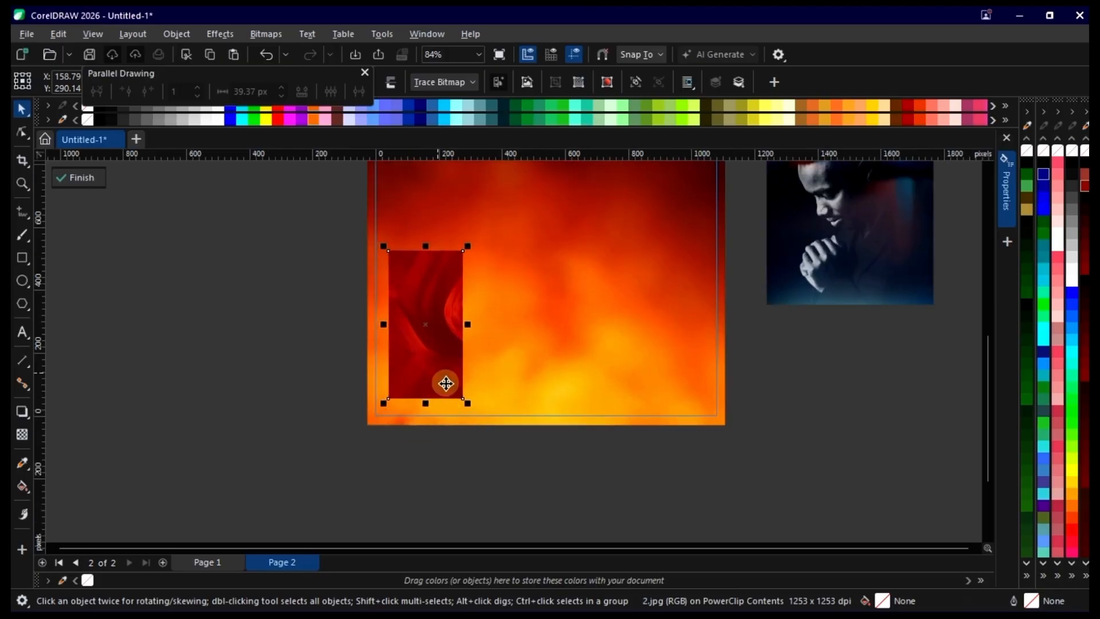
left_click_drag(467, 400, 490, 445)
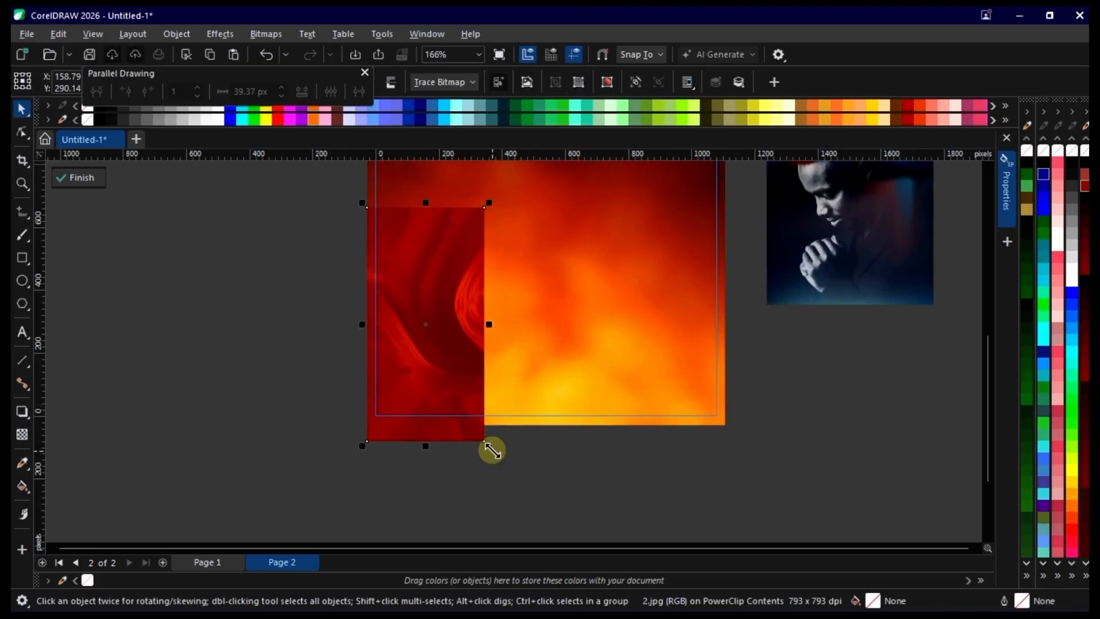
left_click_drag(490, 448, 526, 493)
left_click_drag(479, 354, 474, 341)
left_click(491, 333)
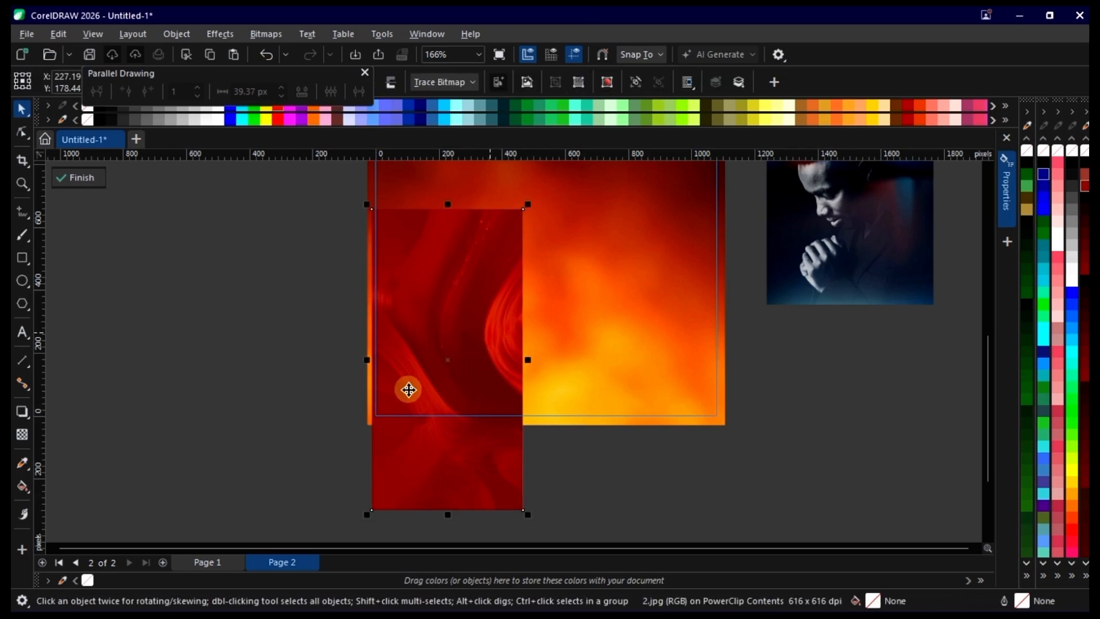
- Rotate the red abstract image to landscape orientation and place it across the full width of the page's lower part
scroll(408, 390, "down", 2)
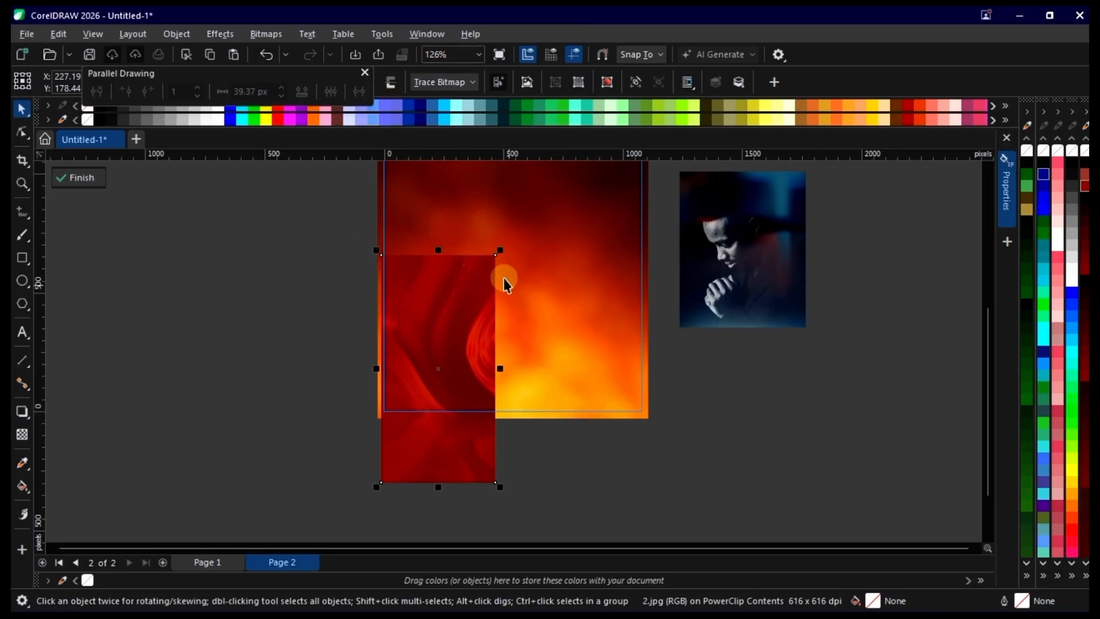
left_click(496, 253)
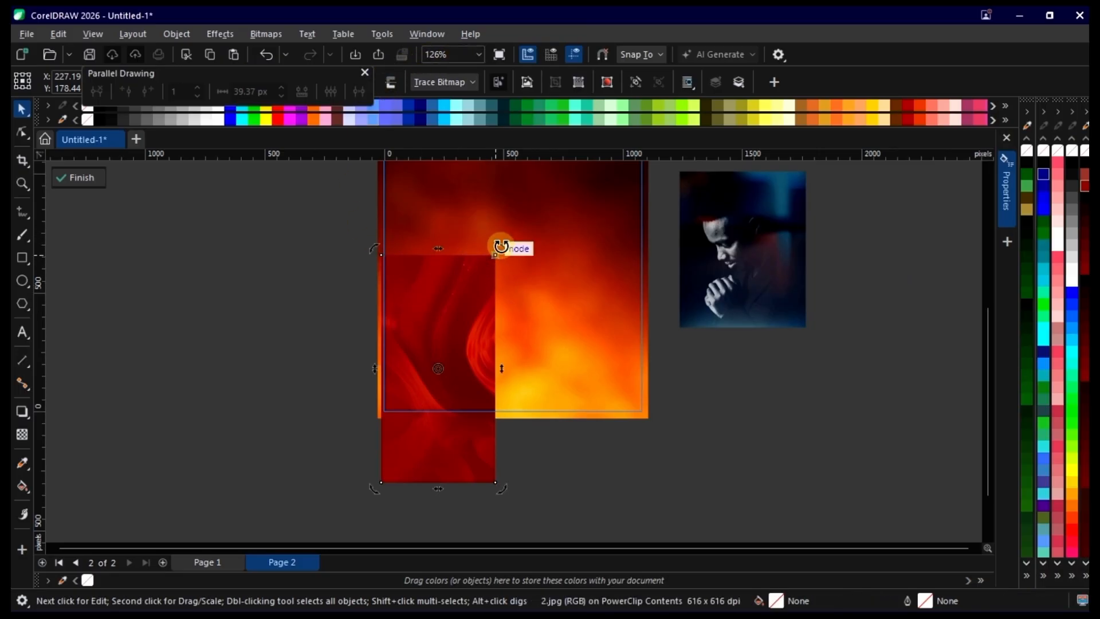
left_click_drag(501, 246, 324, 299)
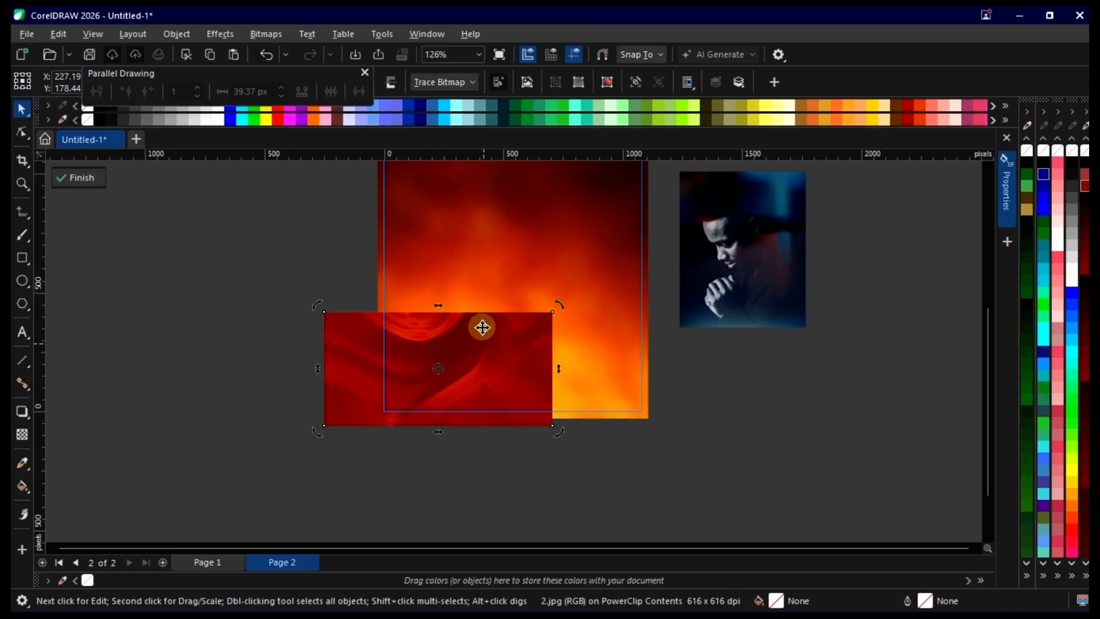
left_click_drag(472, 348, 634, 304)
scroll(590, 330, "up", 2)
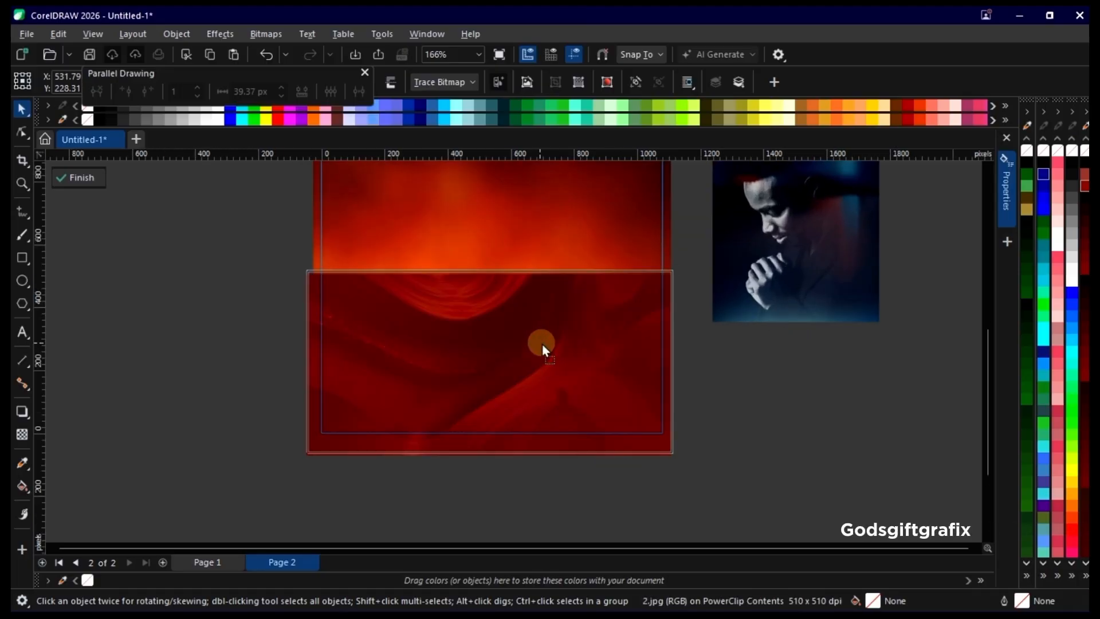
- Fade the upper edge of the red abstract image into the fire image with a vertical fountain transparency
left_click(542, 343)
scroll(509, 328, "up", 2)
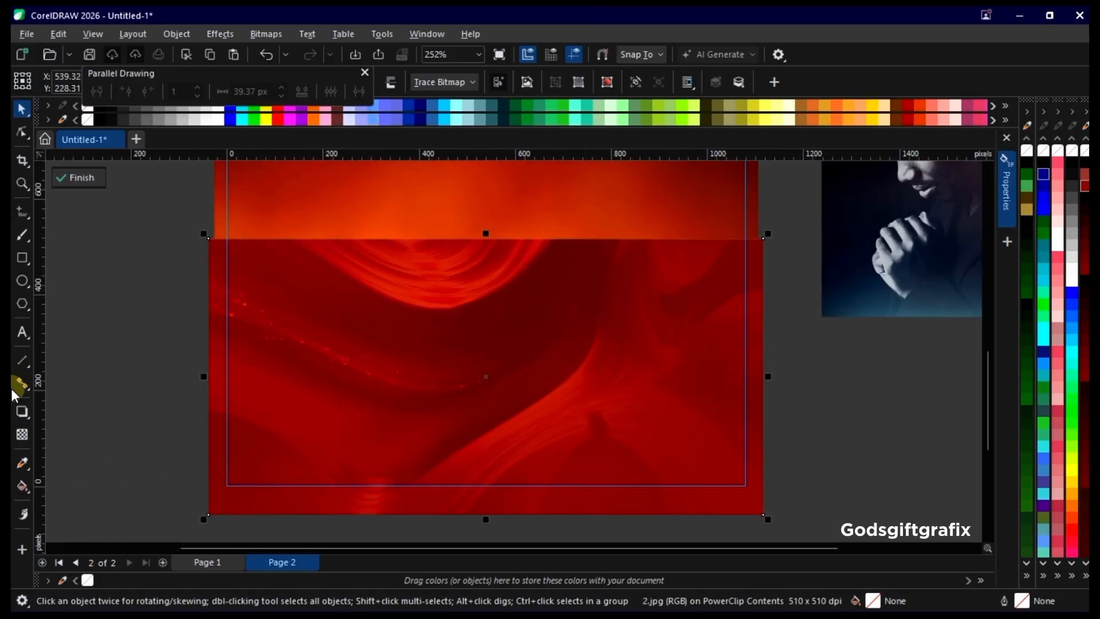
left_click(22, 435)
left_click_drag(486, 350, 498, 259)
left_click_drag(487, 349, 486, 364)
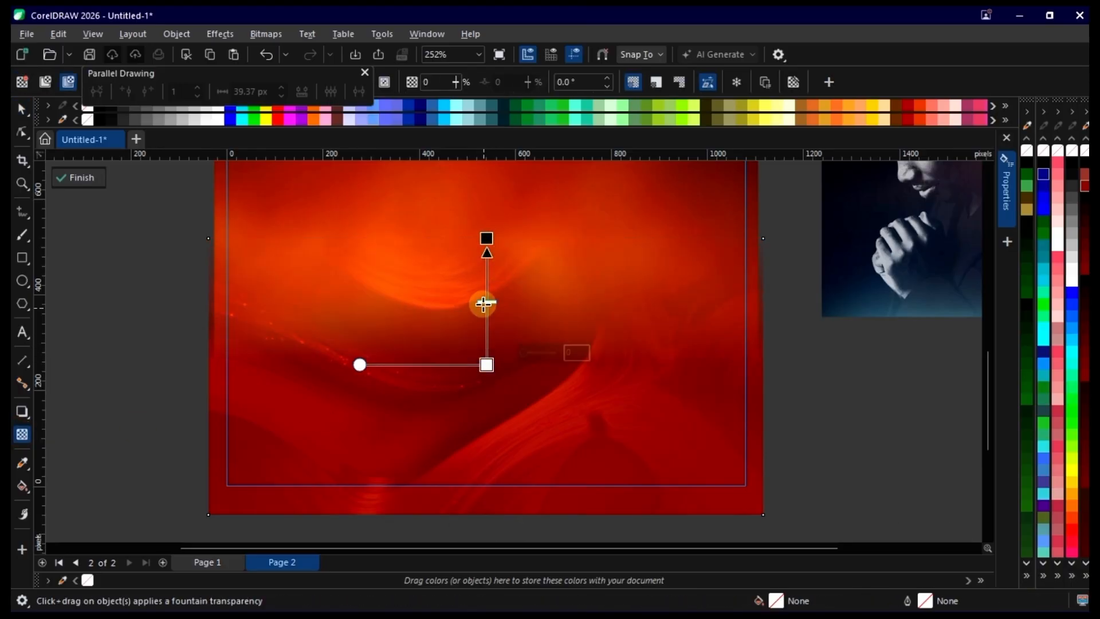
key("space")
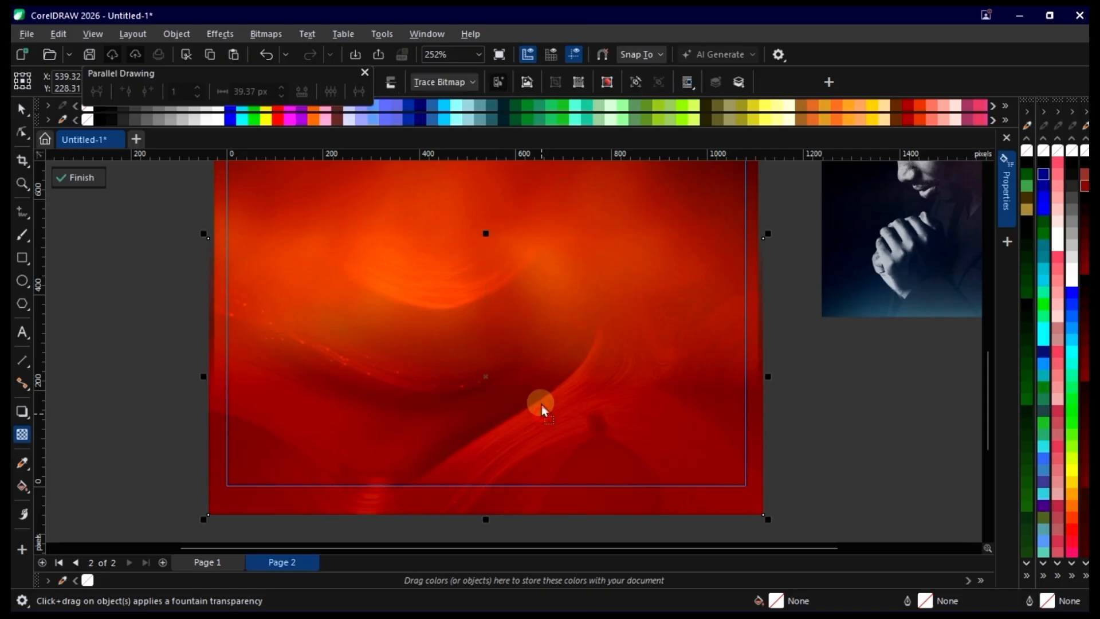
- Stretch the red abstract image slightly upward to soften the blend, and finish editing the PowerClip contents
scroll(532, 384, "up", 1)
scroll(524, 422, "down", 3)
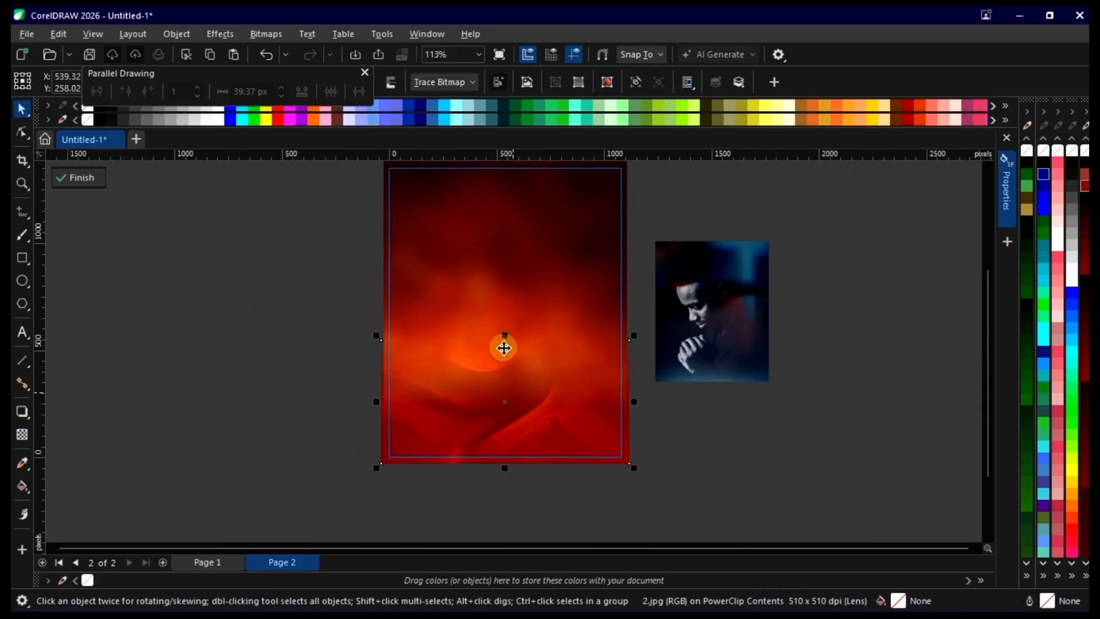
key("space")
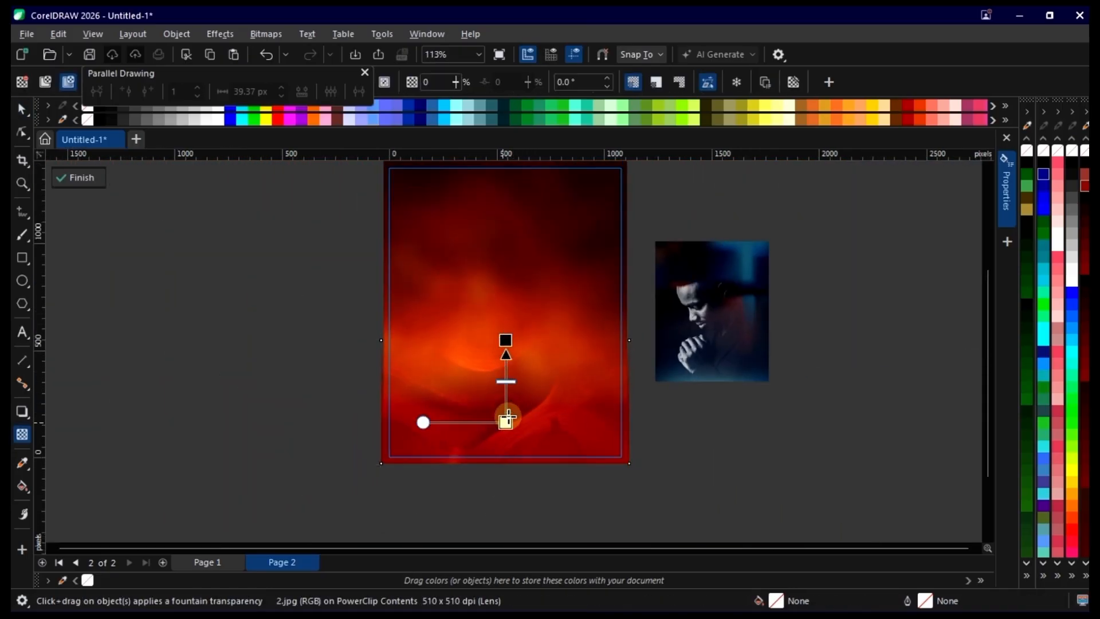
key("space")
left_click(680, 453)
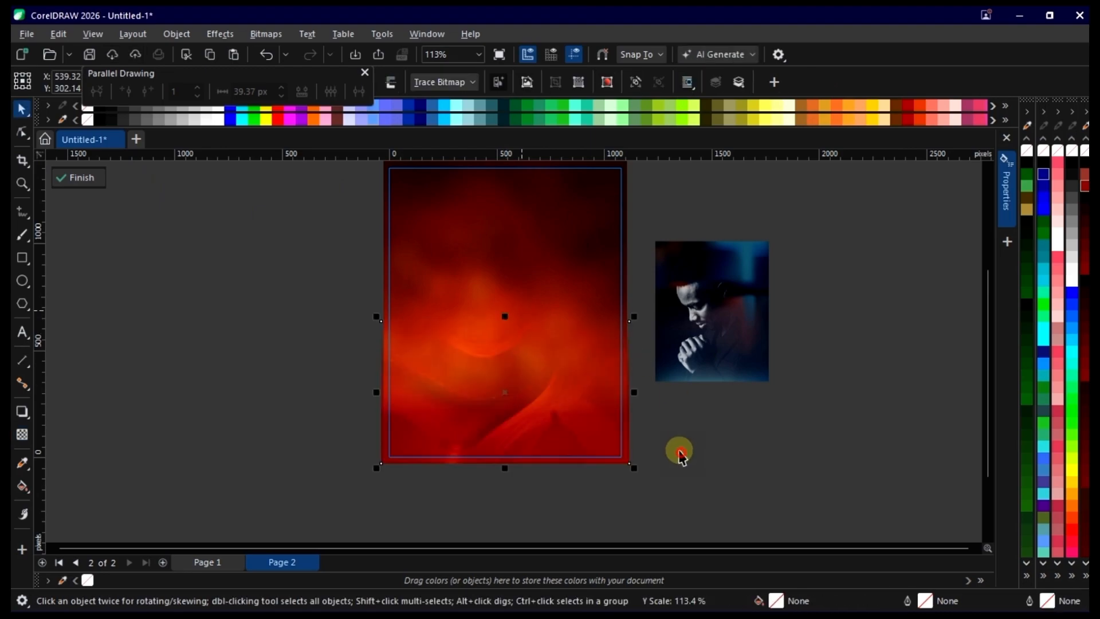
left_click(583, 408)
left_click(770, 457)
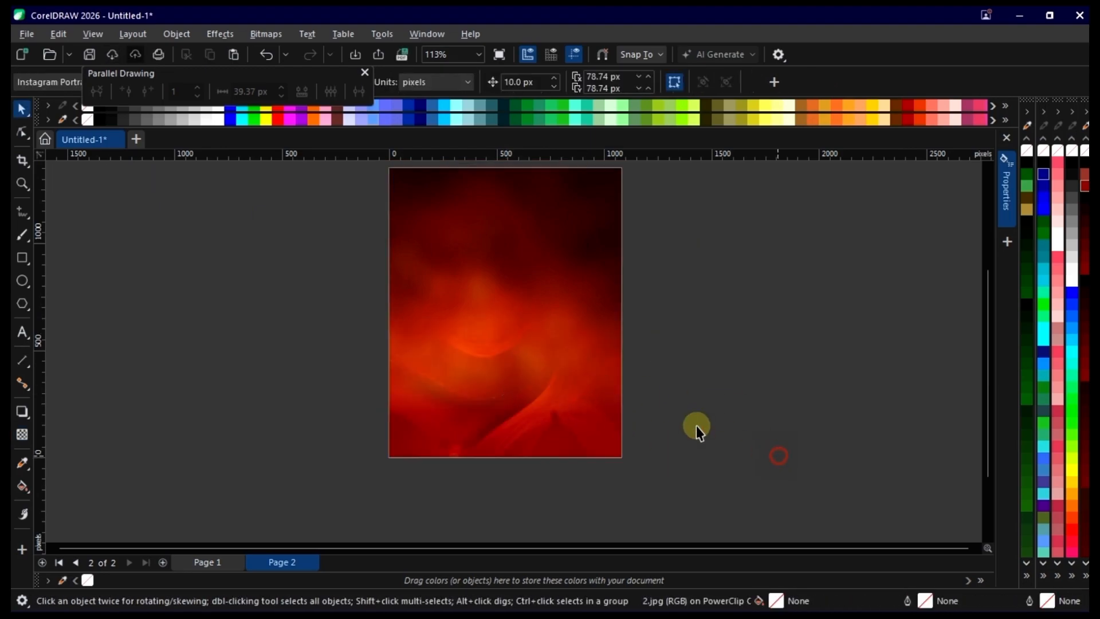
- Reopen the PowerClip contents and move the praying man photo into the upper-right part of the page
left_click(548, 287)
scroll(572, 342, "down", 1)
double_click(570, 338)
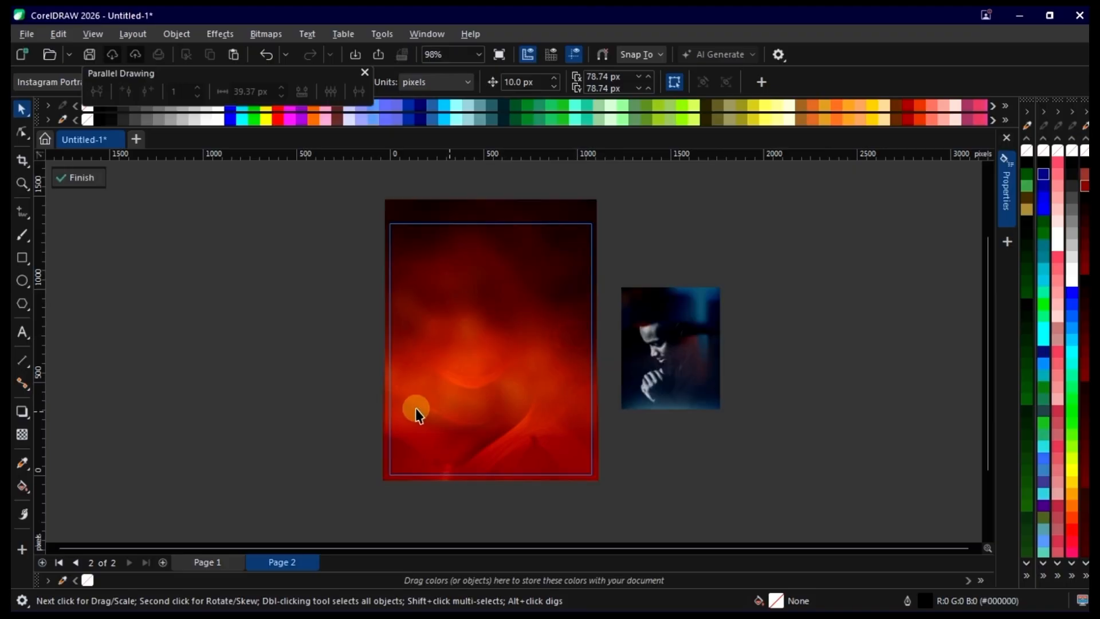
scroll(416, 407, "up", 1)
left_click_drag(793, 313, 618, 292)
scroll(559, 359, "down", 1)
scroll(627, 242, "up", 4)
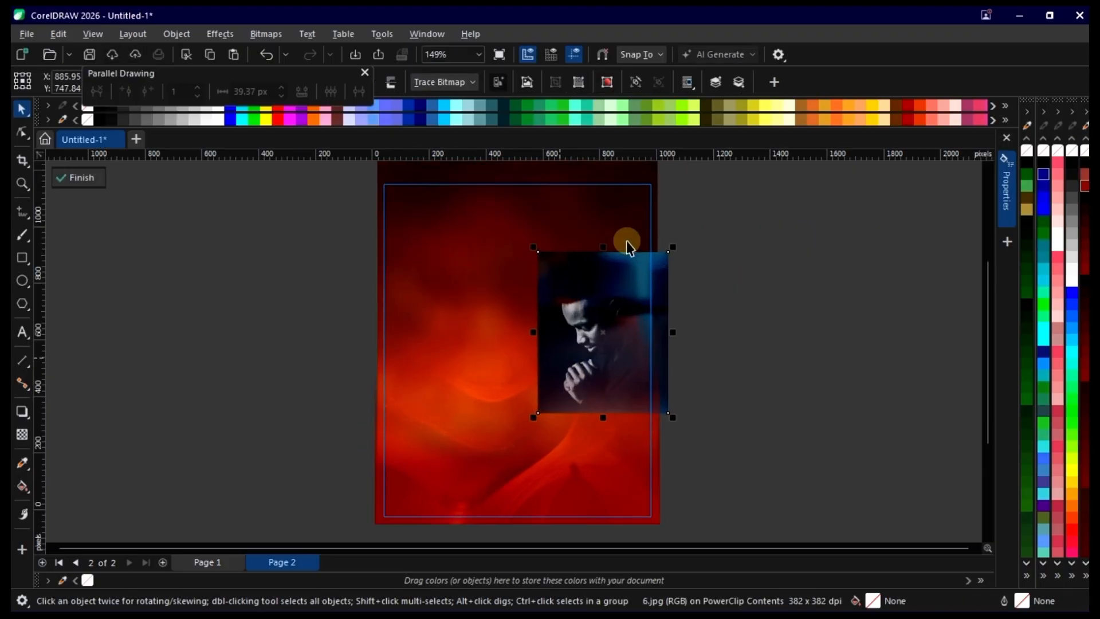
left_click_drag(611, 357, 577, 269)
scroll(543, 458, "down", 1)
scroll(573, 261, "up", 3)
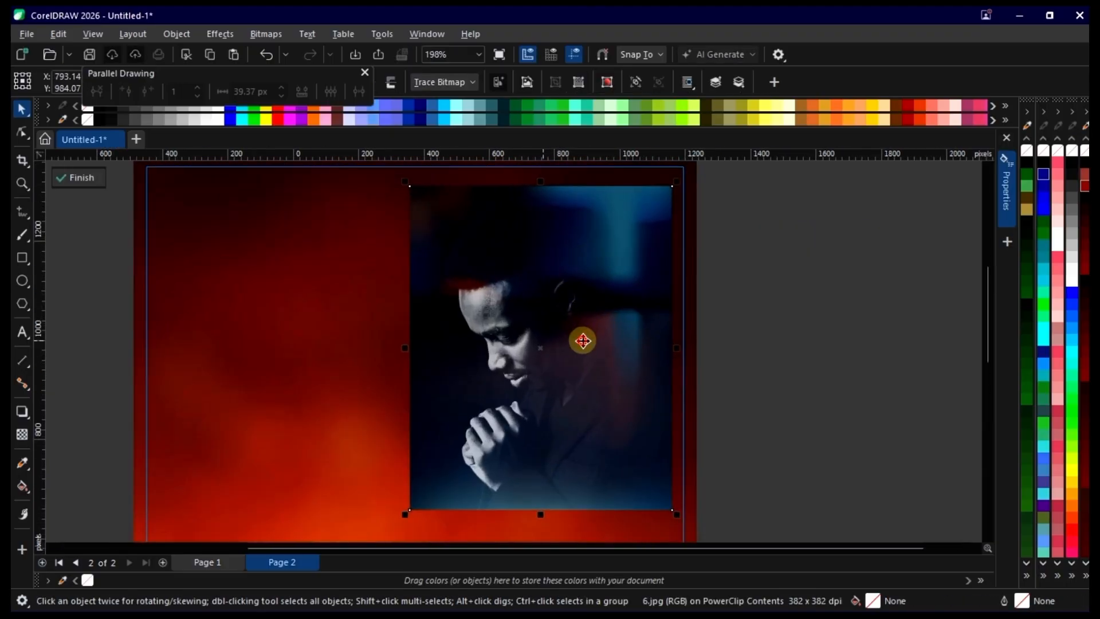
left_click_drag(582, 341, 590, 338)
scroll(480, 319, "down", 3)
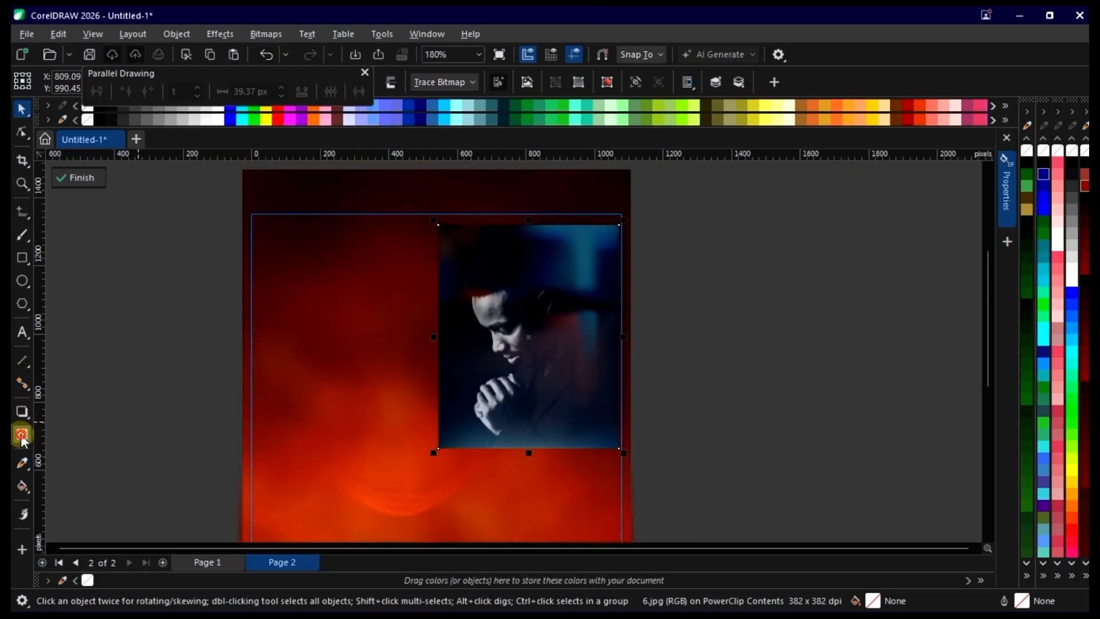
- Fade the bottom edge of the praying man photo with a fountain transparency and convert the result to a bitmap
left_click(22, 436)
scroll(602, 437, "up", 3)
left_click_drag(507, 393, 507, 465)
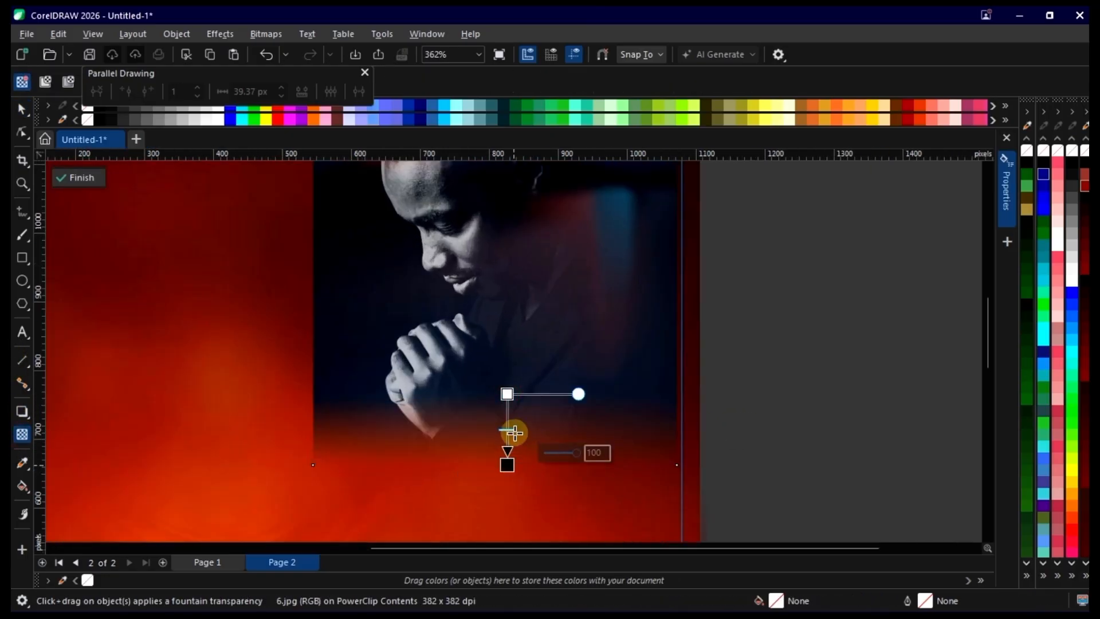
left_click_drag(507, 393, 507, 370)
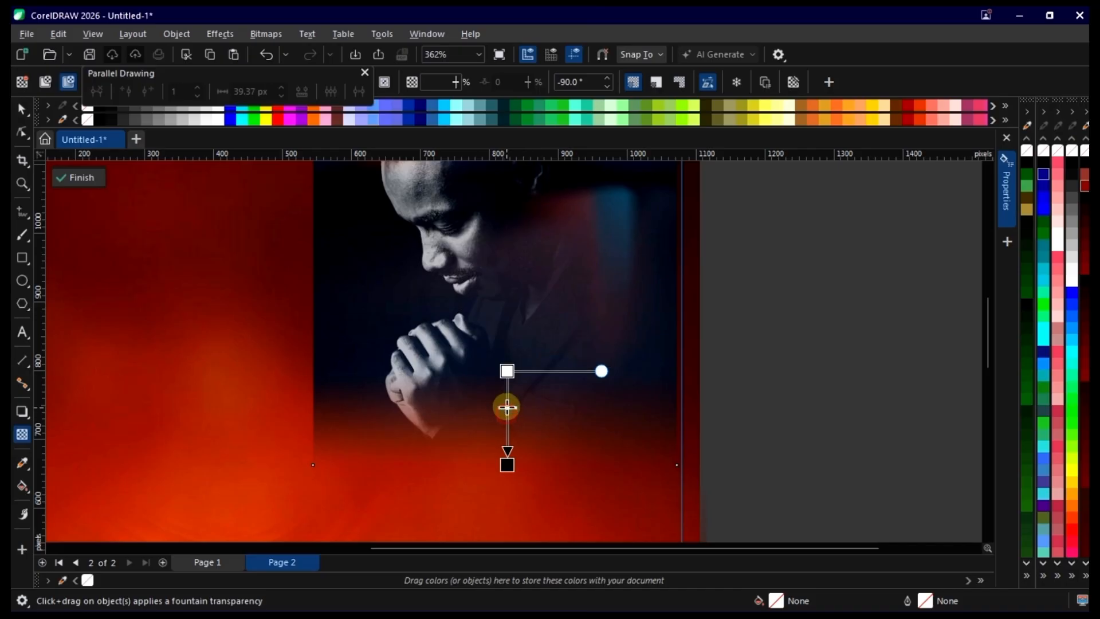
key("alt+b")
key("c")
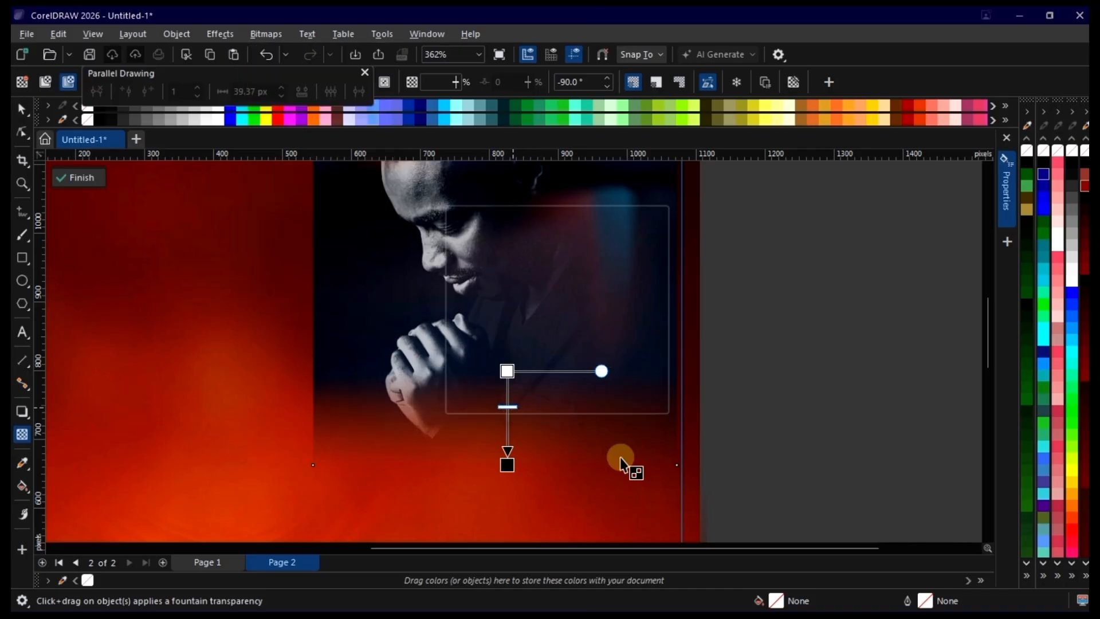
key("Return")
- Fade the left edge of the praying man photo with a horizontal fountain transparency and convert the result to a bitmap
scroll(596, 461, "down", 2)
scroll(493, 359, "up", 2)
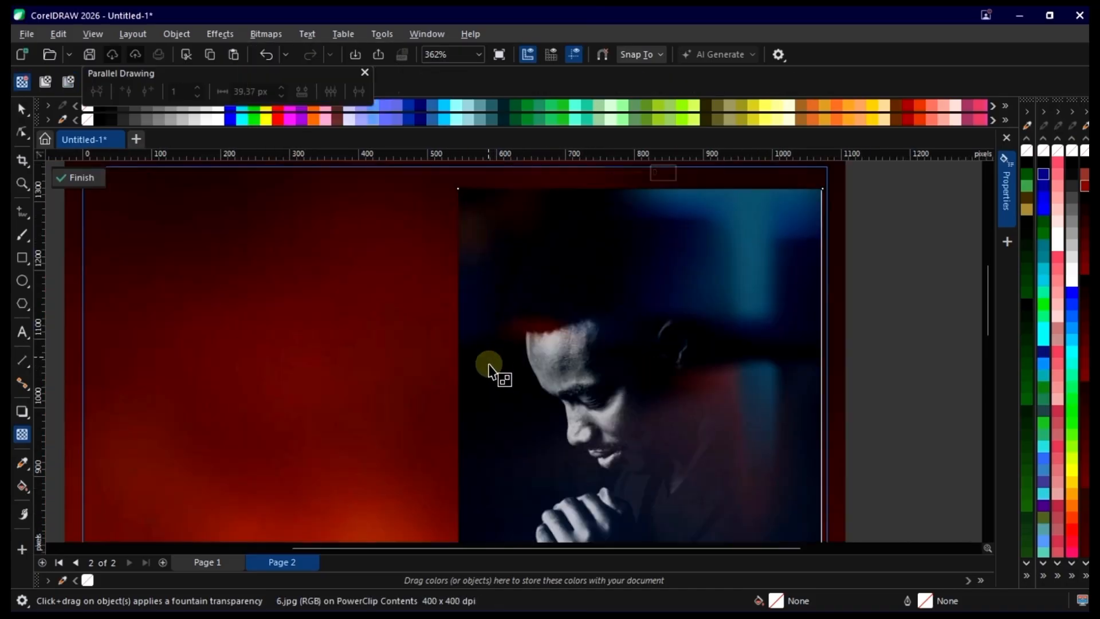
left_click_drag(488, 376, 514, 386)
left_click(514, 377)
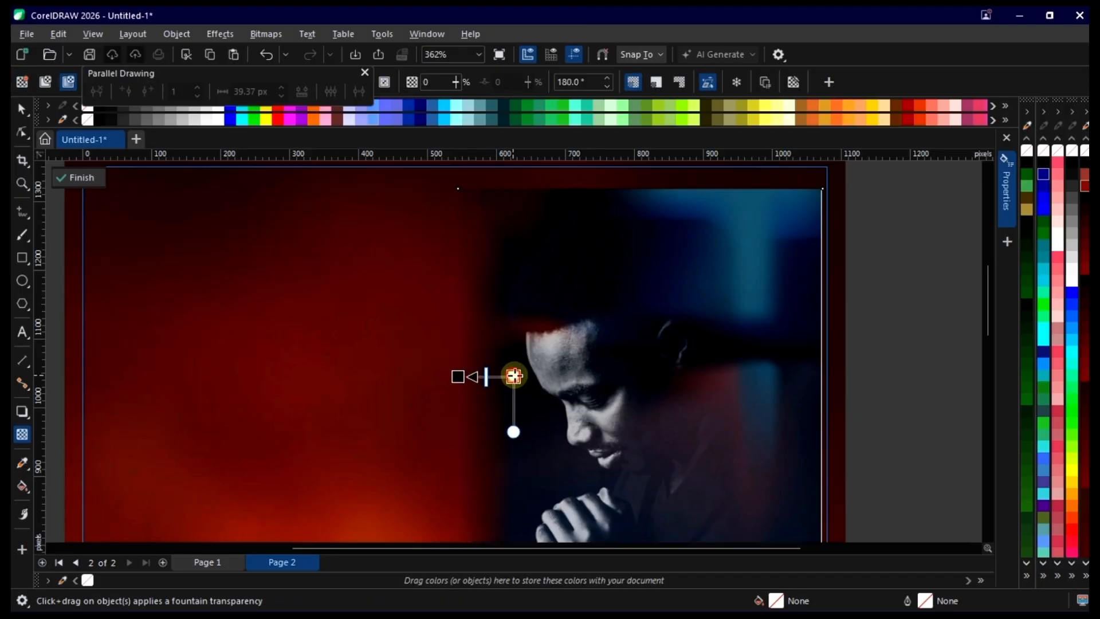
scroll(408, 332, "down", 1)
key("alt+b")
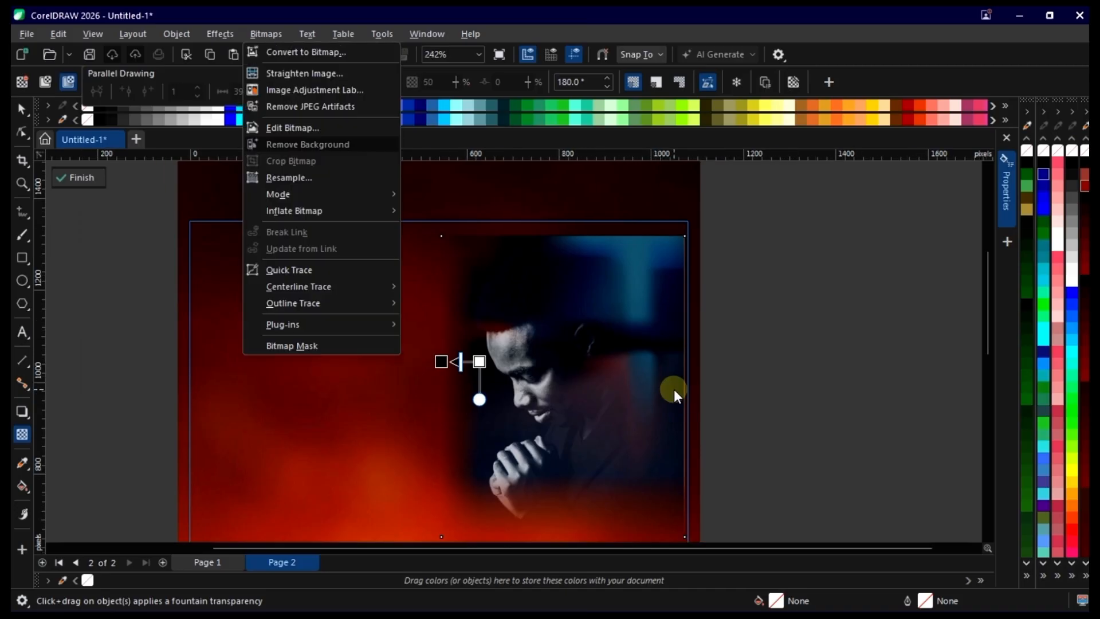
key("c")
key("Return")
- Fade the top edge of the praying man photo with a vertical fountain transparency and convert the result to a bitmap
scroll(586, 183, "up", 1)
scroll(520, 304, "up", 2)
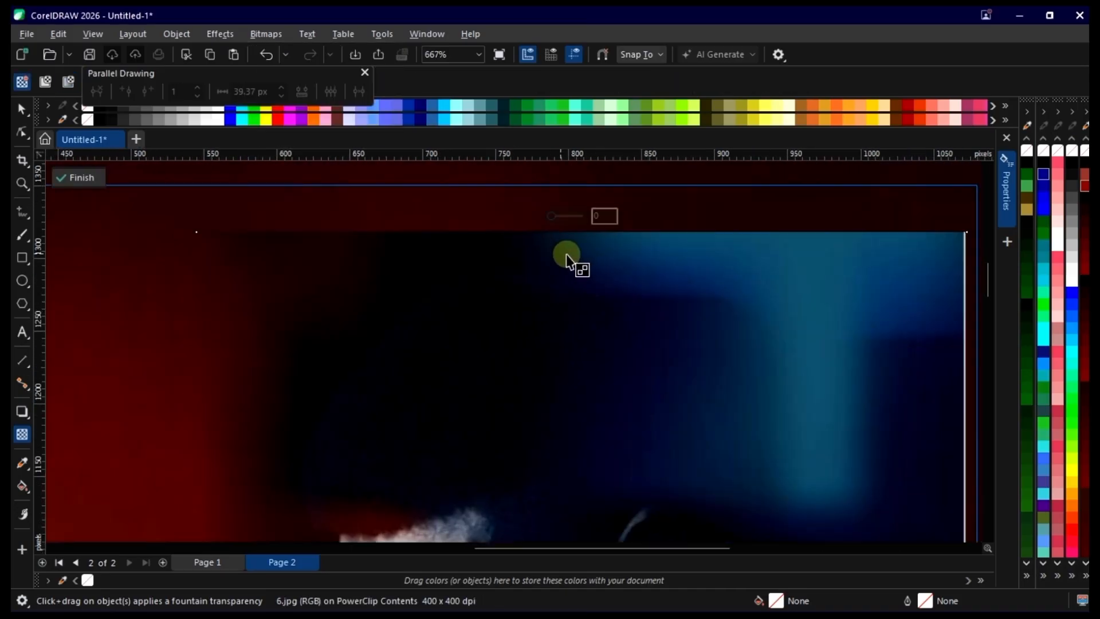
left_click_drag(612, 264, 613, 303)
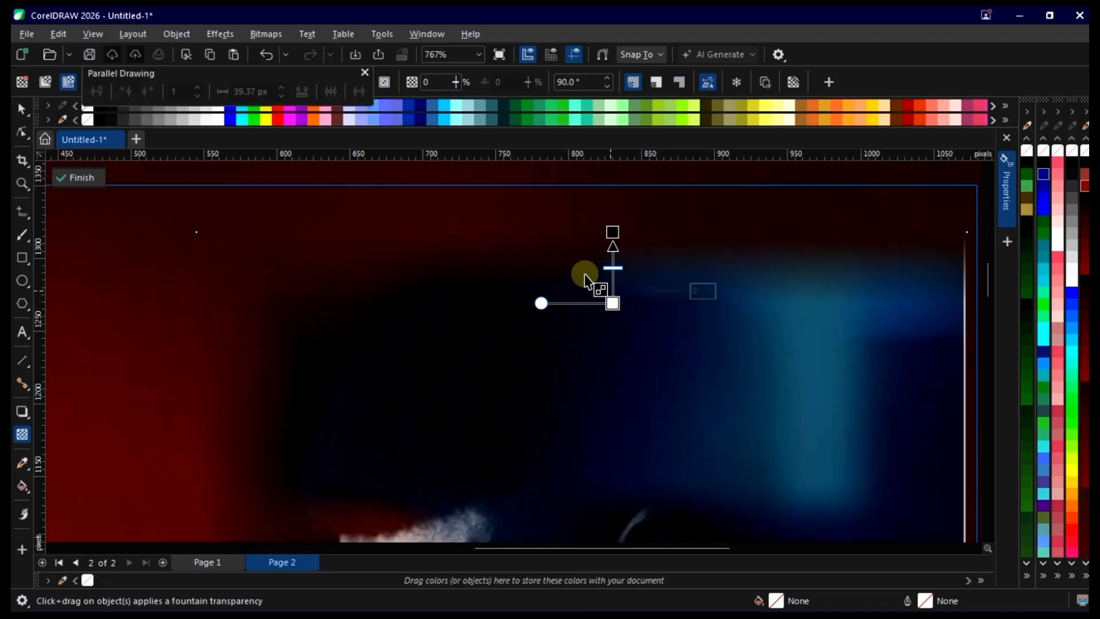
scroll(570, 280, "down", 1)
- Fade the right edge of the praying man photo with a fountain transparency, convert it to a bitmap, and select the photo
scroll(590, 294, "down", 3)
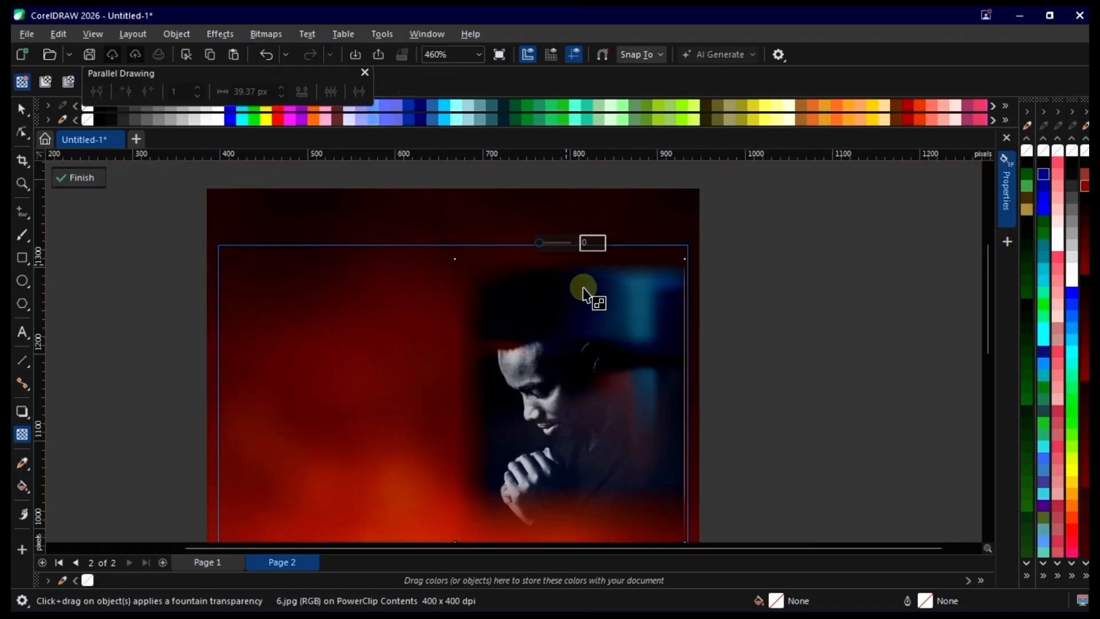
scroll(677, 432, "up", 1)
left_click_drag(653, 342, 629, 341)
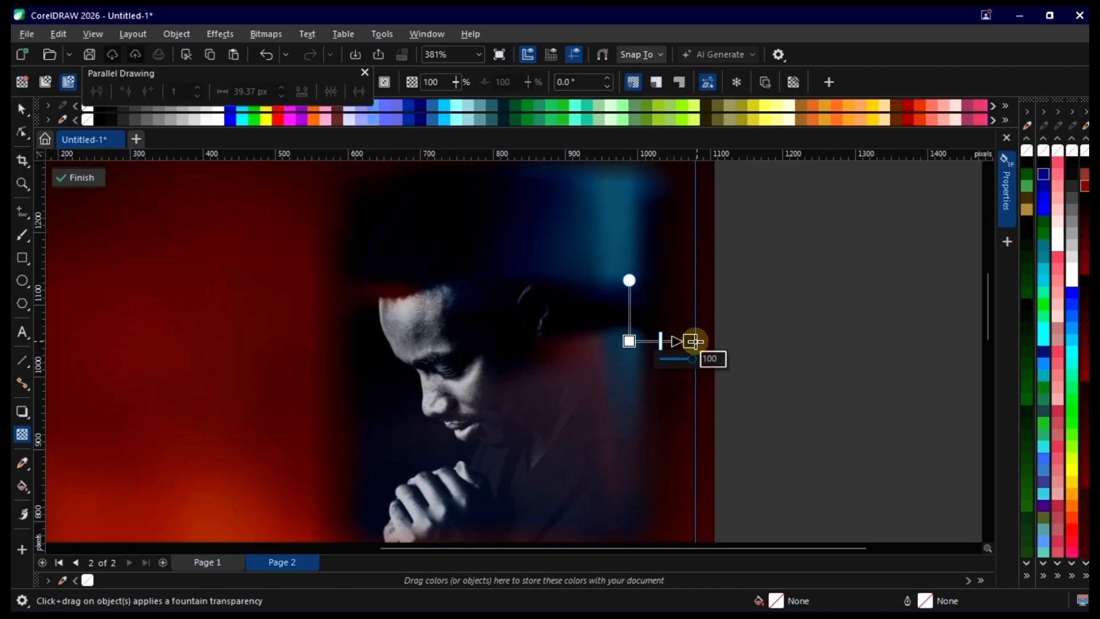
key("alt+b")
key("Escape")
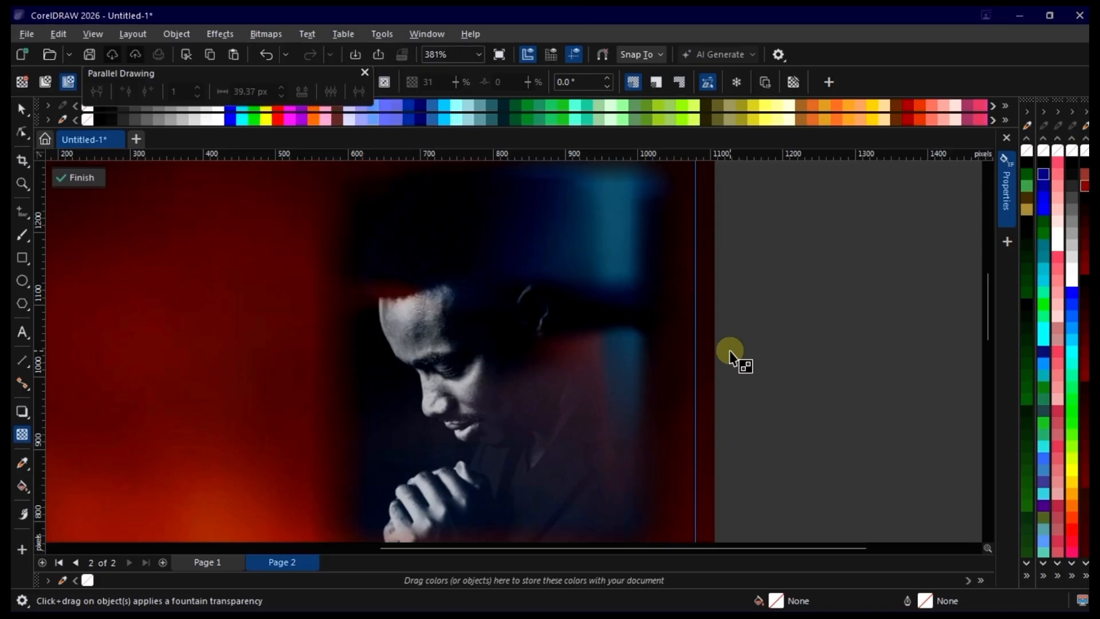
scroll(589, 275, "down", 5)
key("space")
left_click(590, 292)
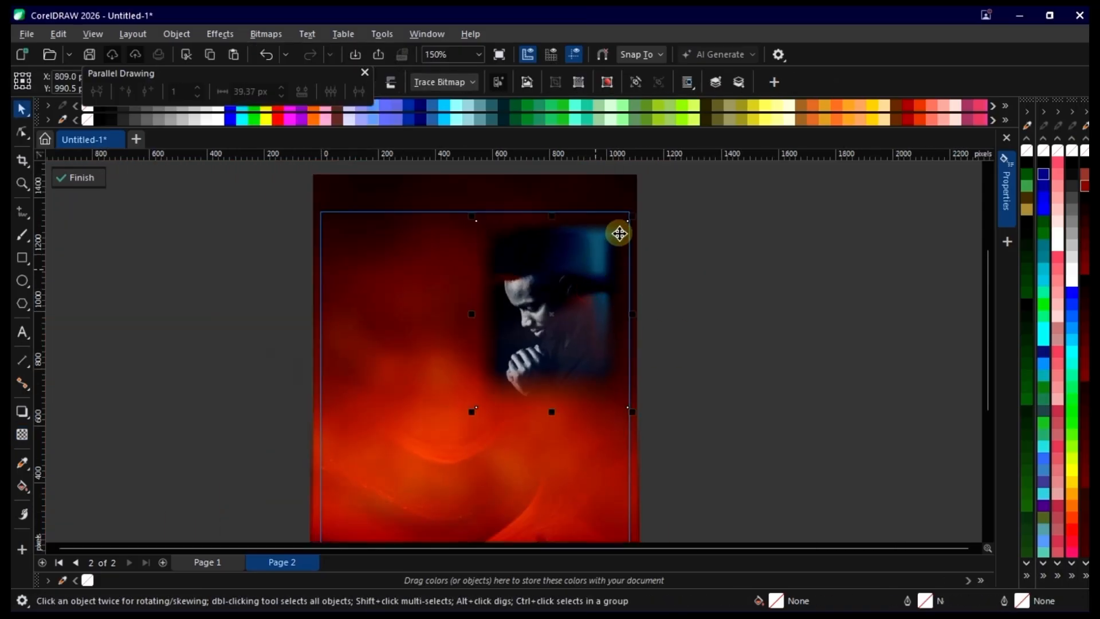
- Enlarge the praying man photo about its centre to about 108% and apply the creative Vignette effect to it
left_click_drag(636, 214, 643, 207)
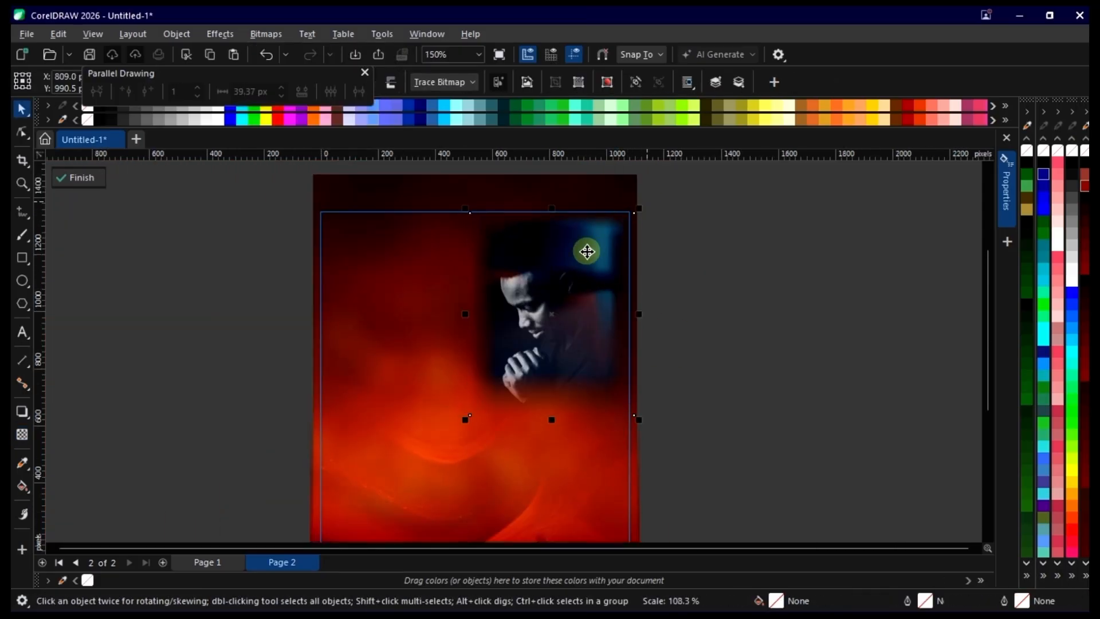
left_click(221, 33)
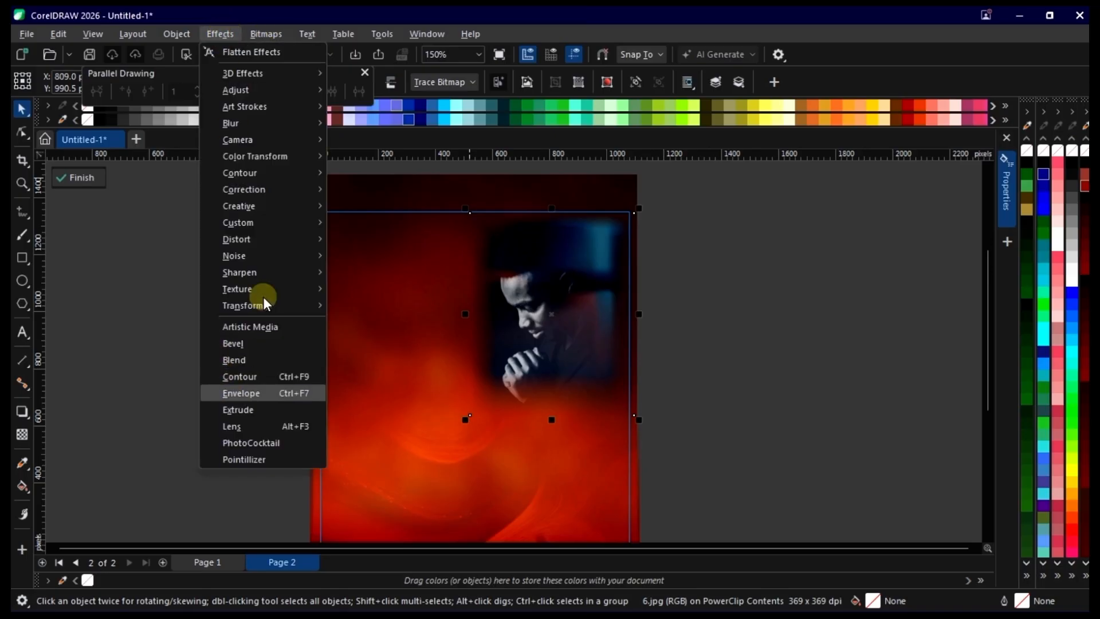
mouse_move(293, 209)
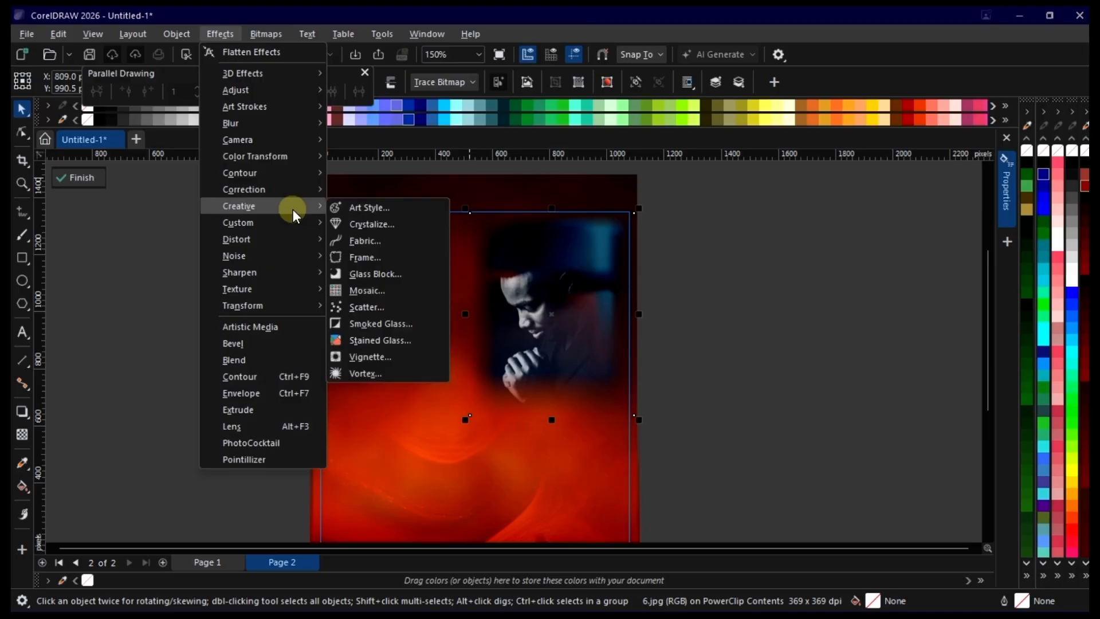
left_click(396, 355)
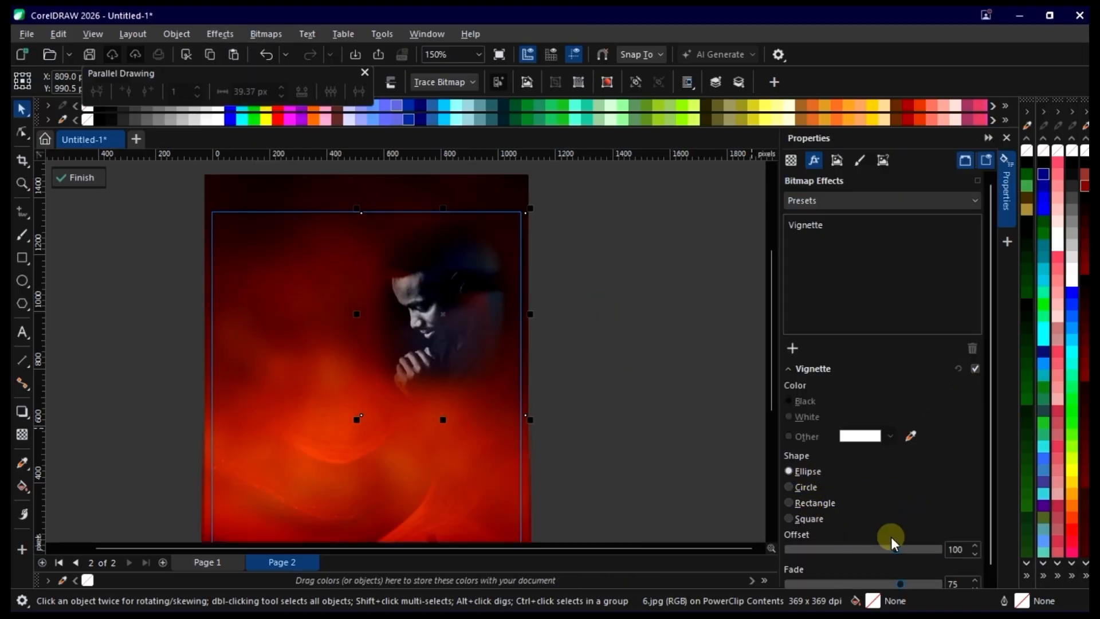
left_click(1006, 221)
scroll(580, 293, "up", 2)
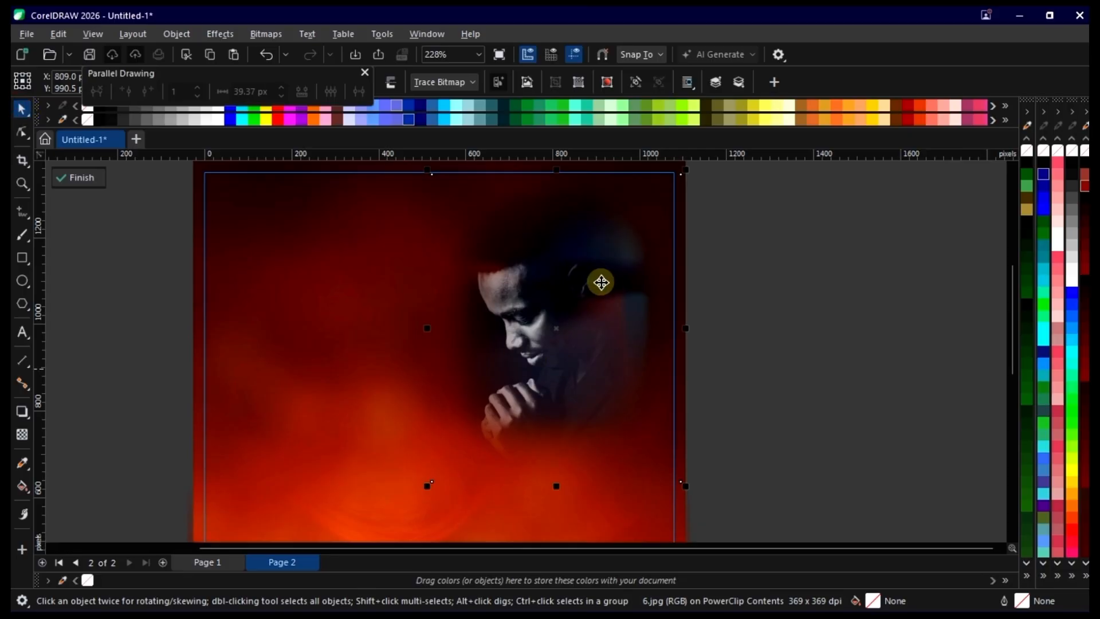
- Enlarge the vignetted photo to about 681 by 844 px and shift it slightly down and to the left
scroll(608, 298, "down", 2)
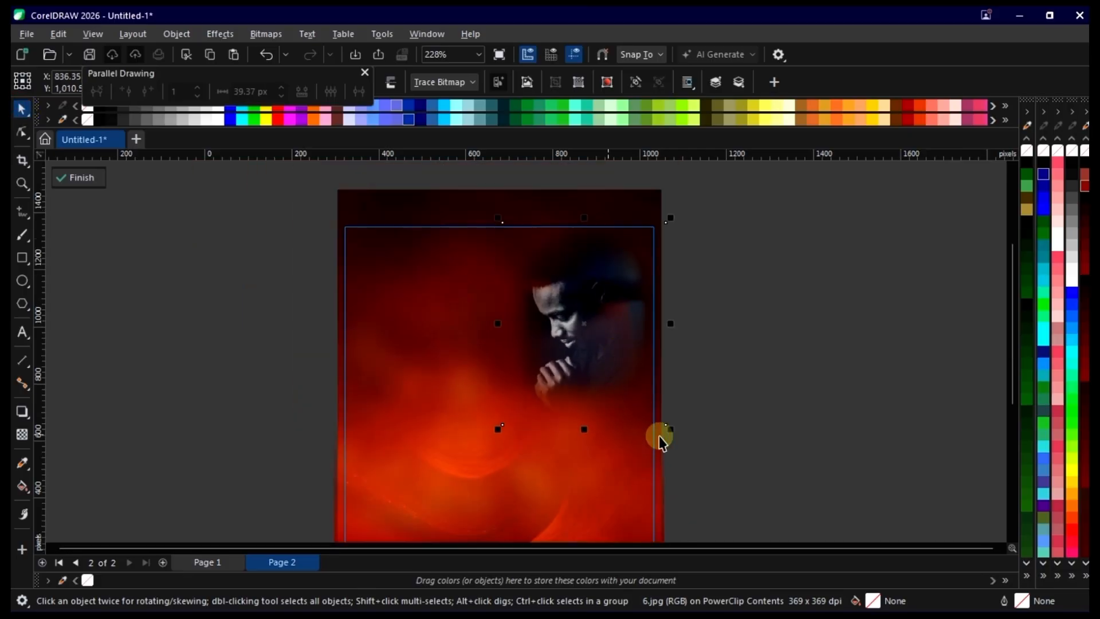
left_click_drag(672, 429, 688, 447)
left_click_drag(606, 288, 600, 301)
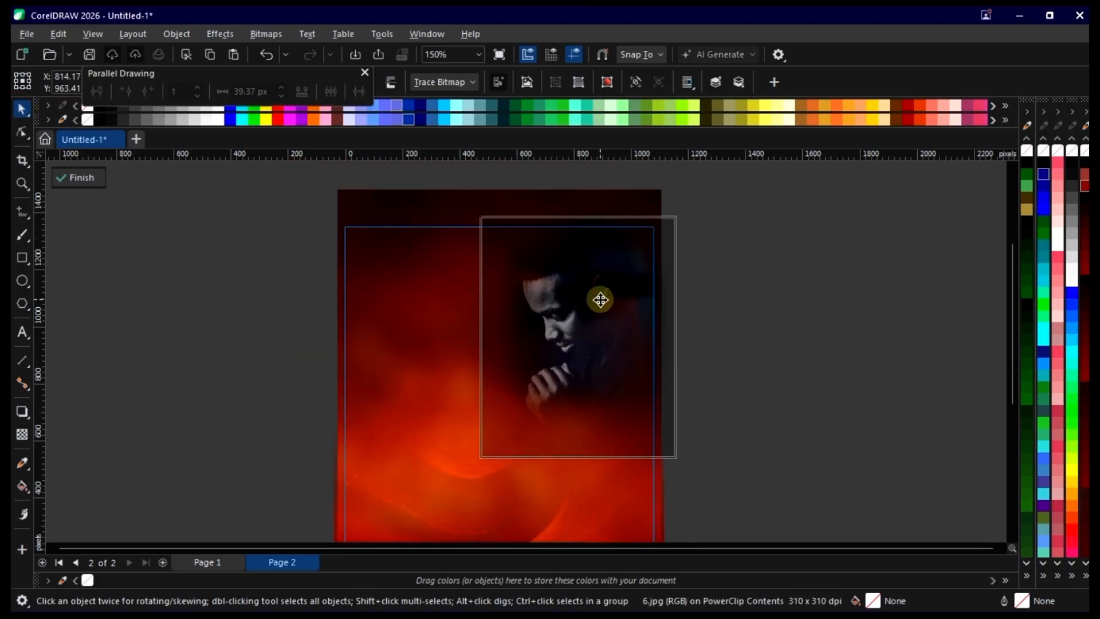
scroll(602, 298, "up", 2)
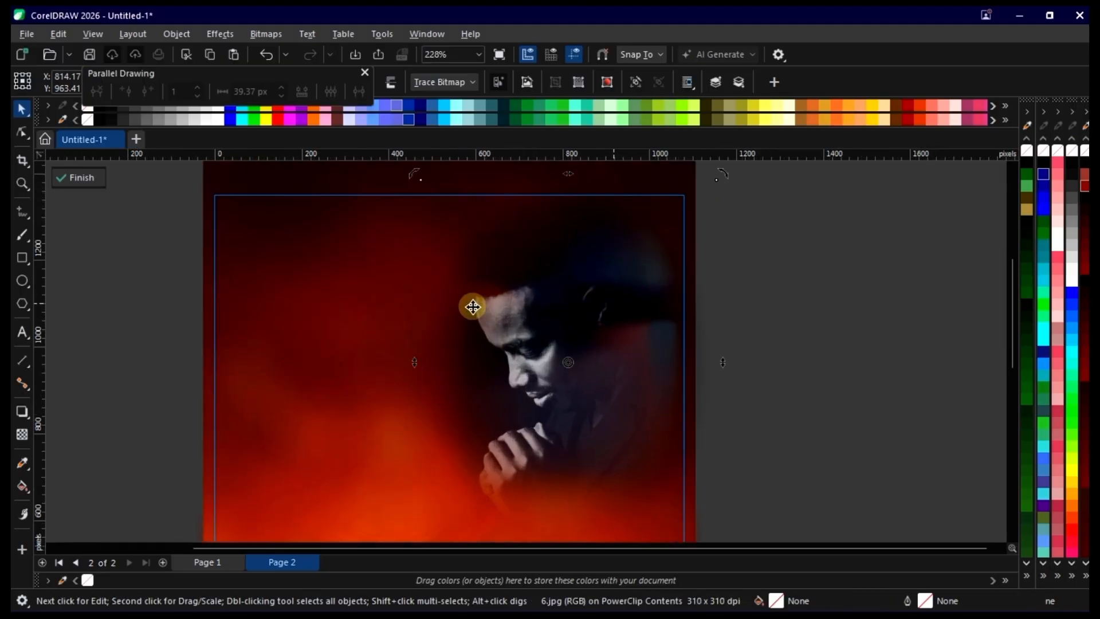
scroll(467, 308, "down", 2)
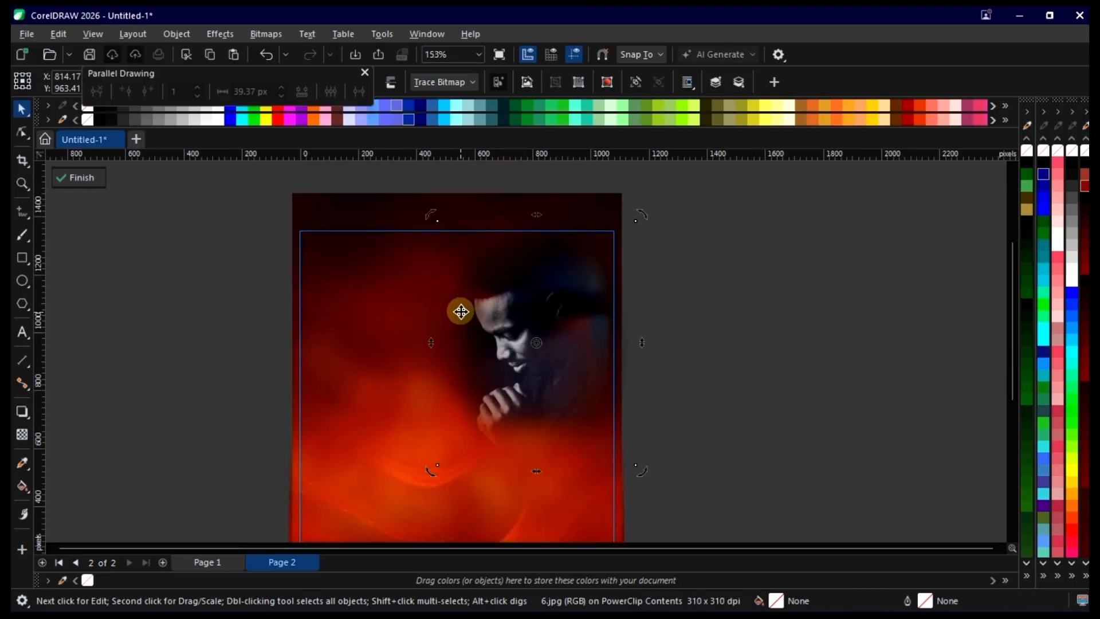
- Set the transparency merge mode of the praying man photo to Screen
left_click(23, 433)
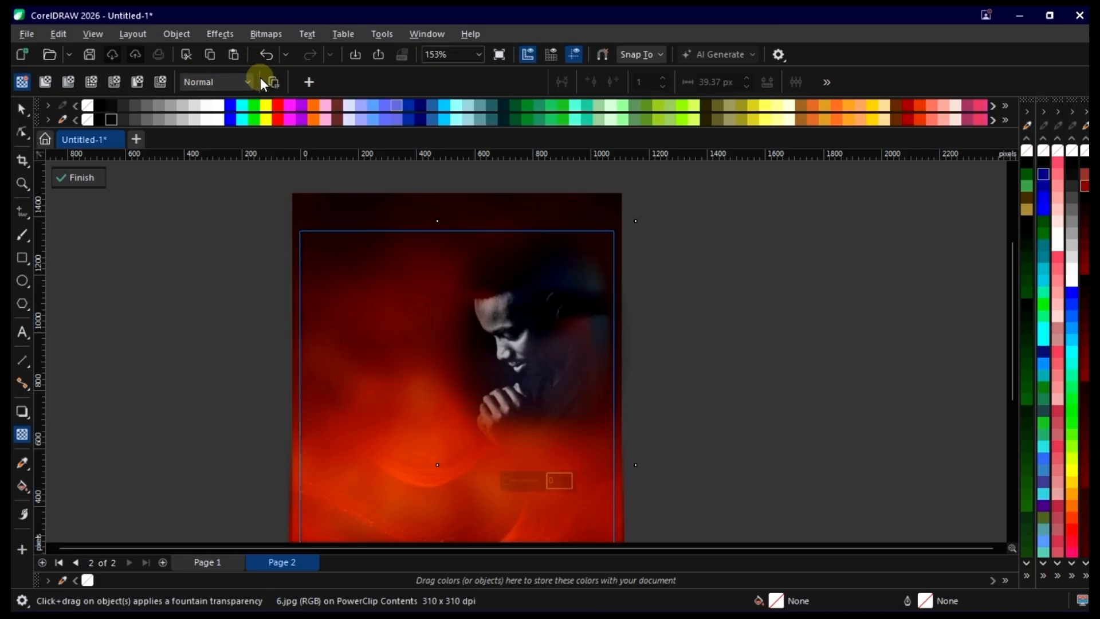
left_click(210, 83)
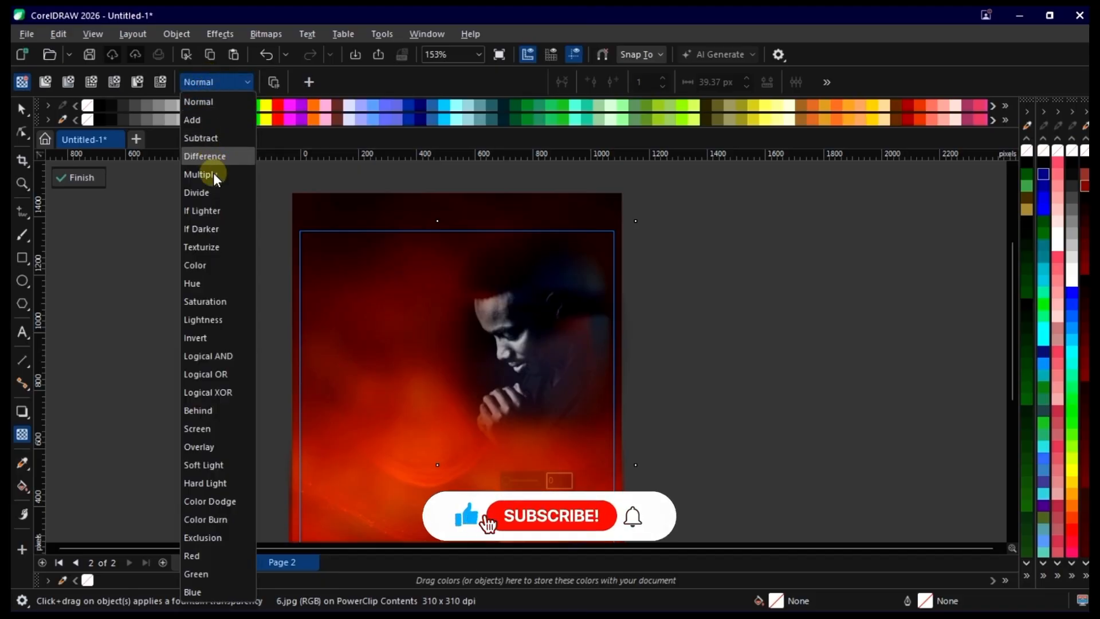
left_click(223, 430)
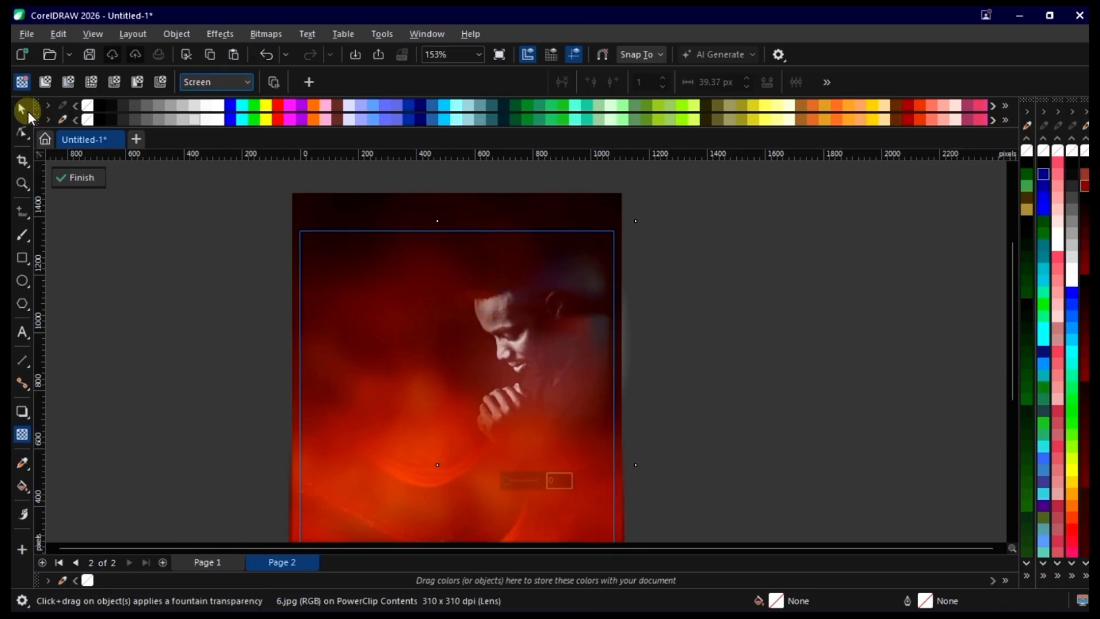
left_click(22, 108)
- Try the praying man photo at about 943 by 1170 px, shifted slightly down, and finish editing the PowerClip
scroll(503, 343, "down", 2)
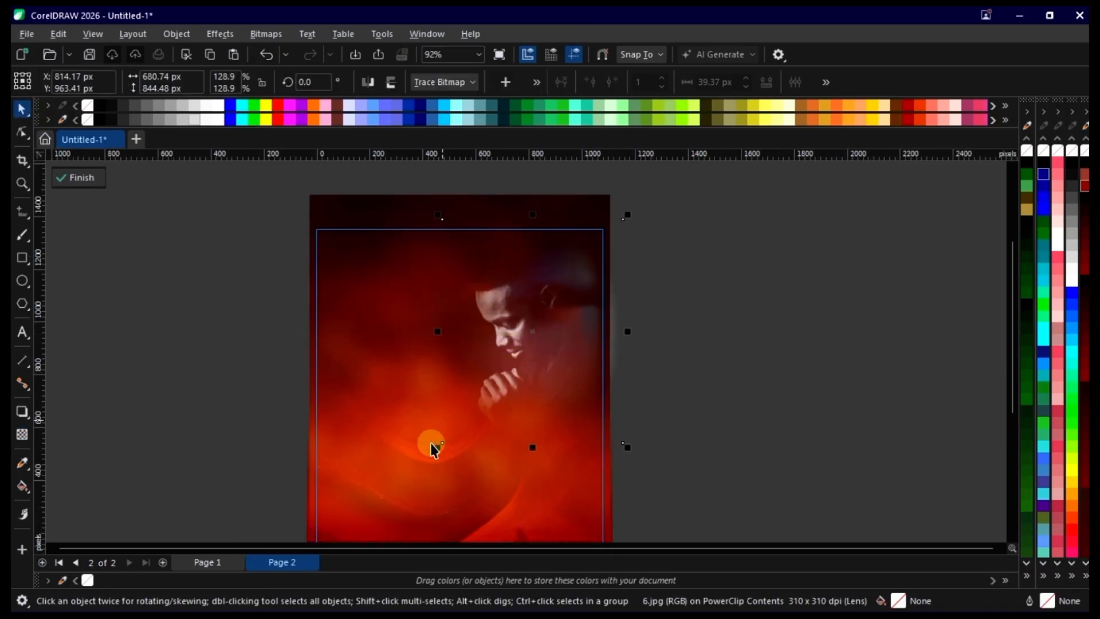
left_click_drag(440, 448, 390, 500)
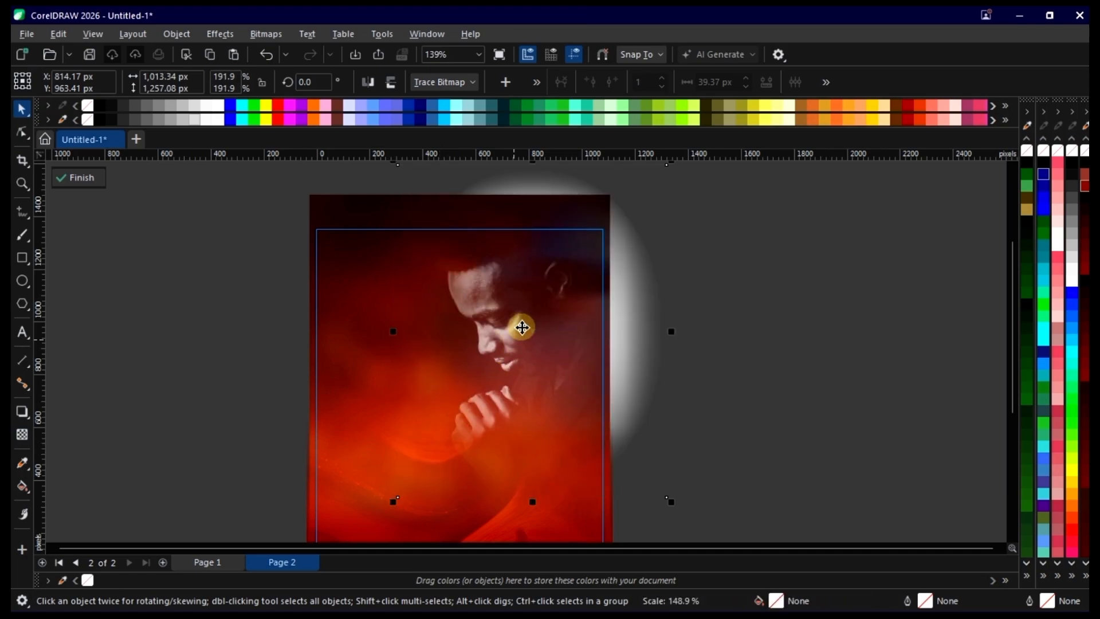
left_click_drag(535, 315, 544, 324)
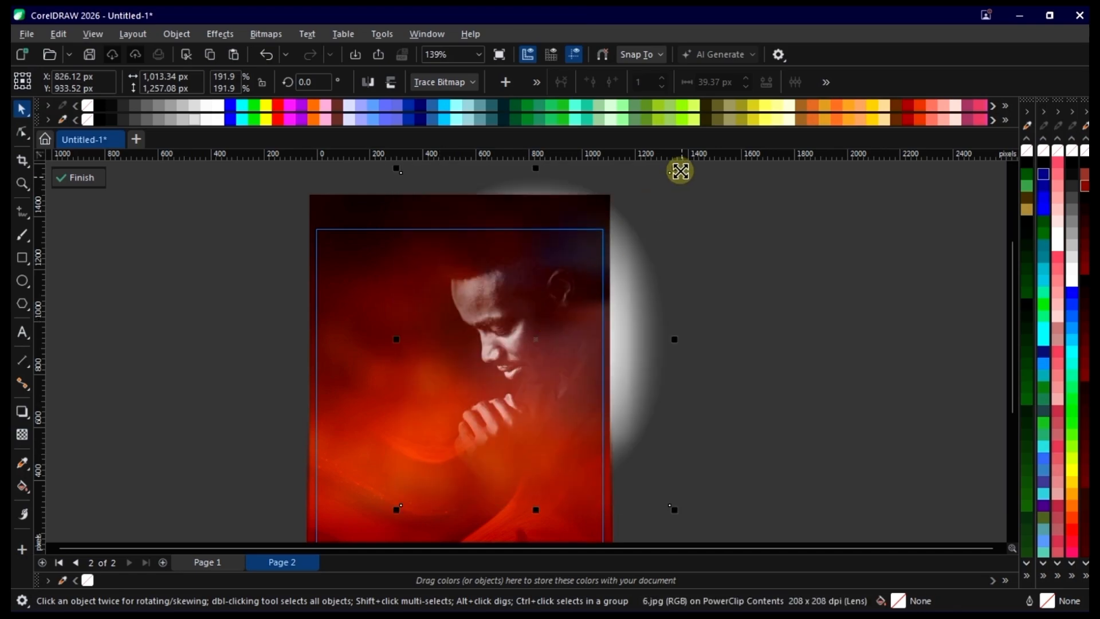
left_click_drag(681, 171, 671, 182)
scroll(546, 331, "up", 1)
left_click(785, 264, "ctrl")
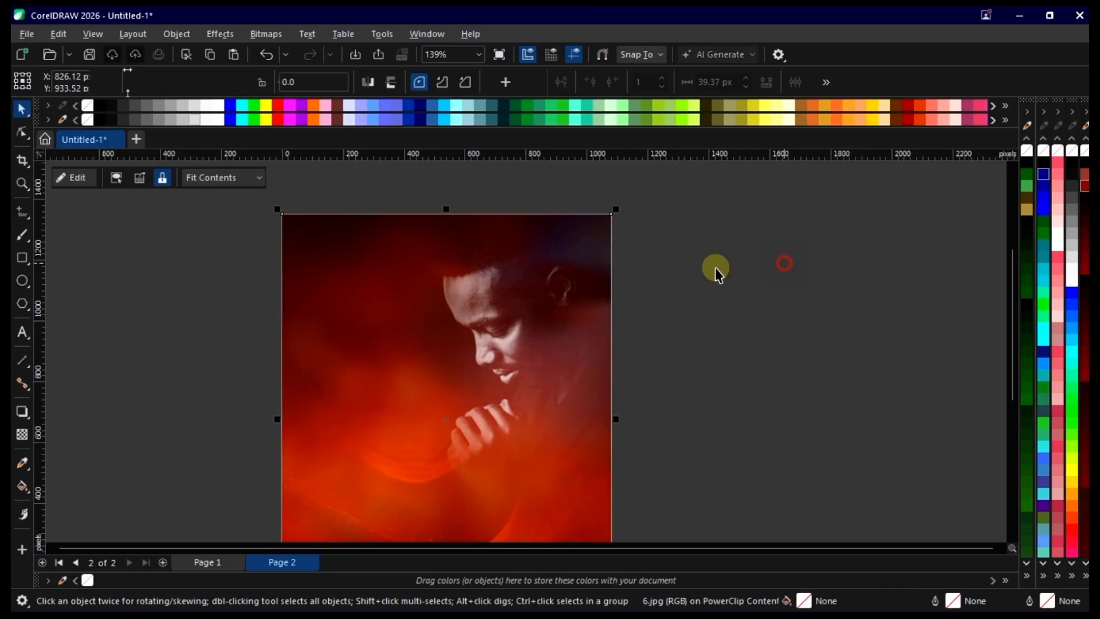
- Reopen the PowerClip, reduce the praying man photo to about 698 by 866 px, shift it slightly right, and finish editing
scroll(581, 309, "down", 1)
double_click(577, 321)
left_click(576, 319)
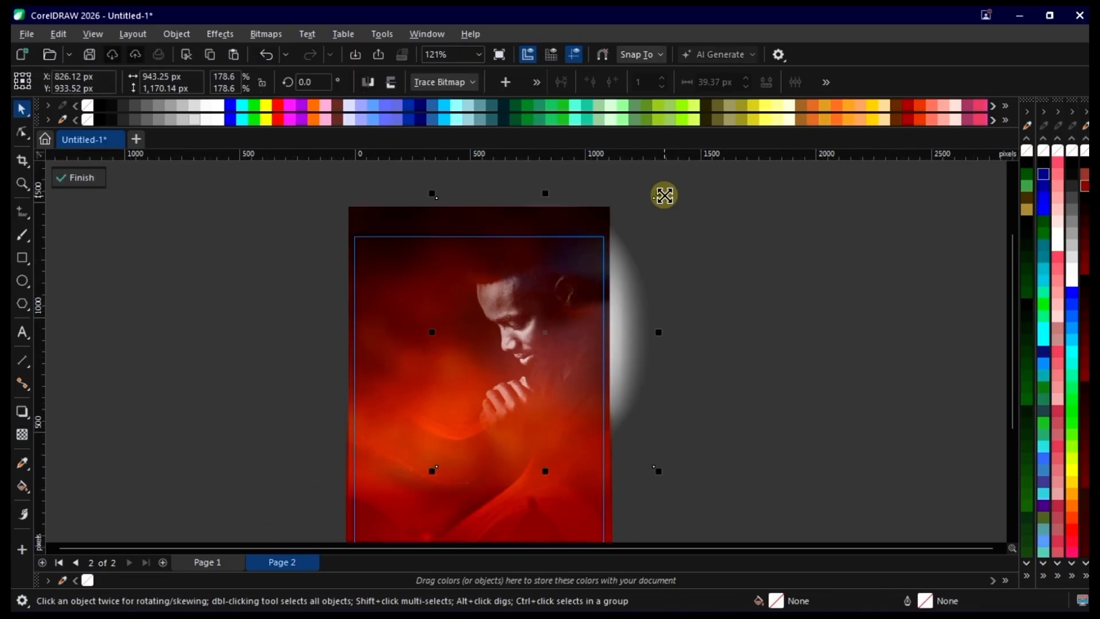
left_click_drag(663, 196, 631, 244)
left_click_drag(575, 302, 569, 296)
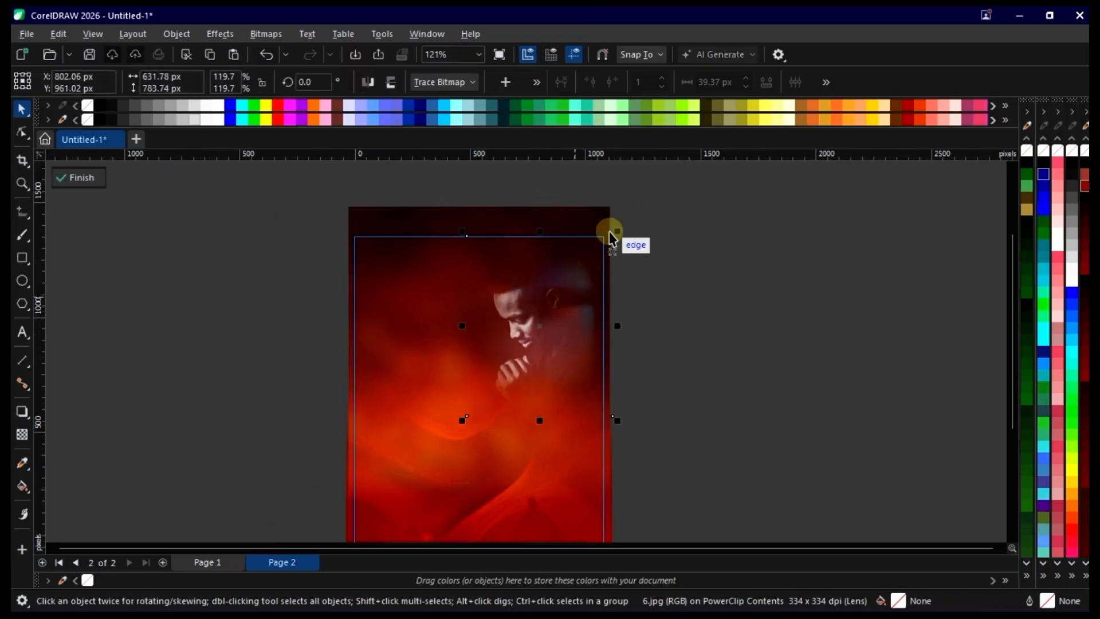
left_click_drag(616, 230, 629, 222)
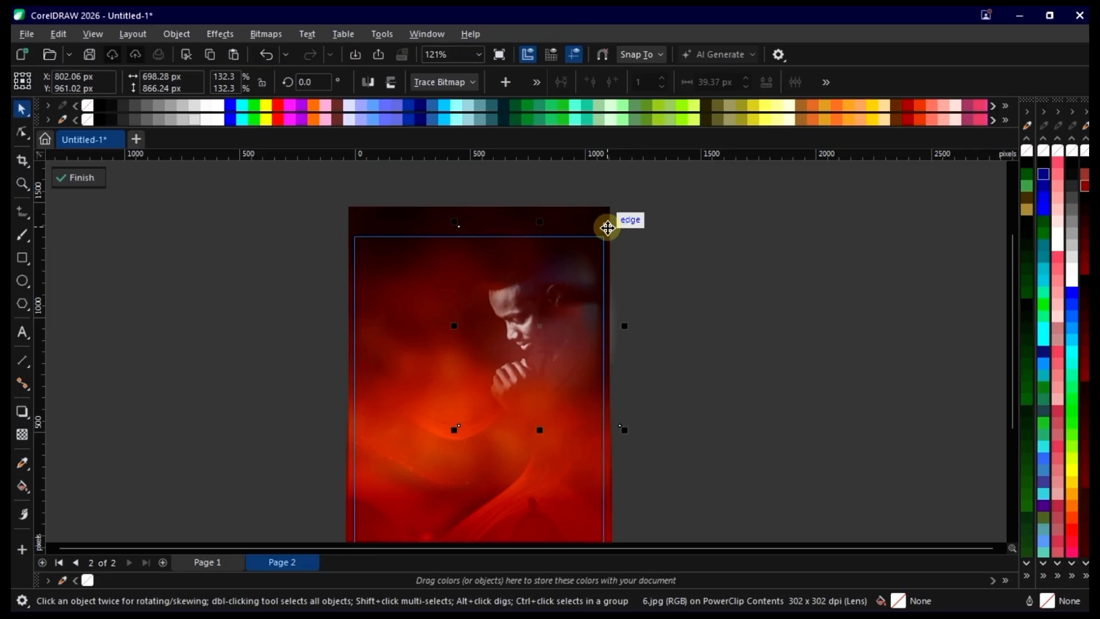
scroll(571, 280, "up", 2)
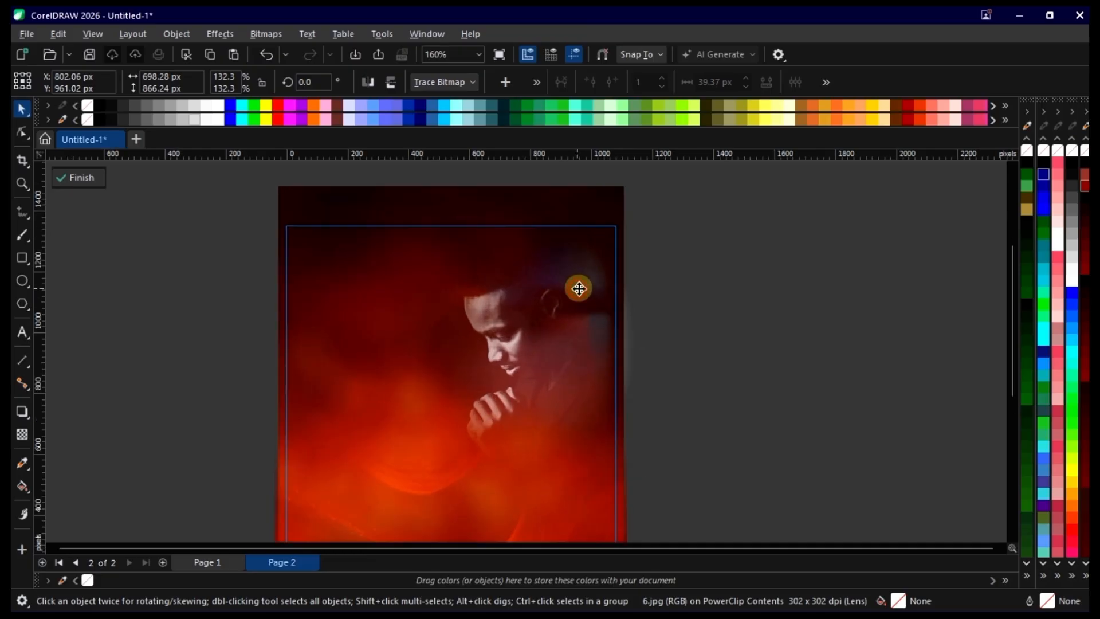
left_click_drag(578, 288, 582, 288)
left_click(762, 269, "ctrl")
left_click(762, 271)
- Select the praying man photo inside the PowerClip, enlarge it to about 769 by 954 px and move it slightly right
scroll(628, 310, "down", 1)
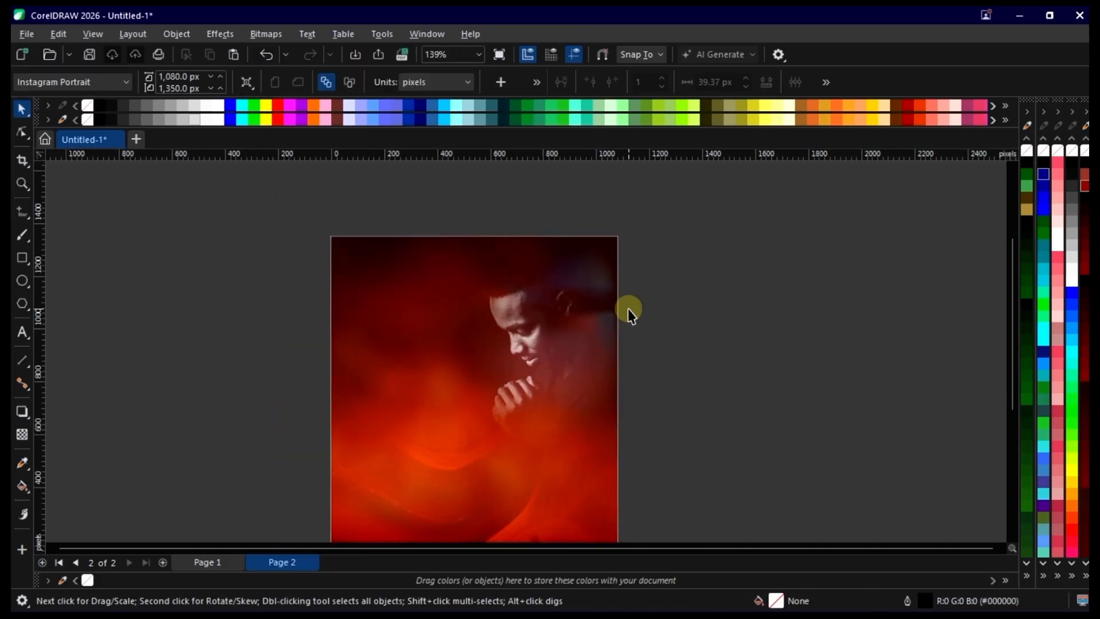
key("F4")
left_click(723, 303)
left_click(589, 315)
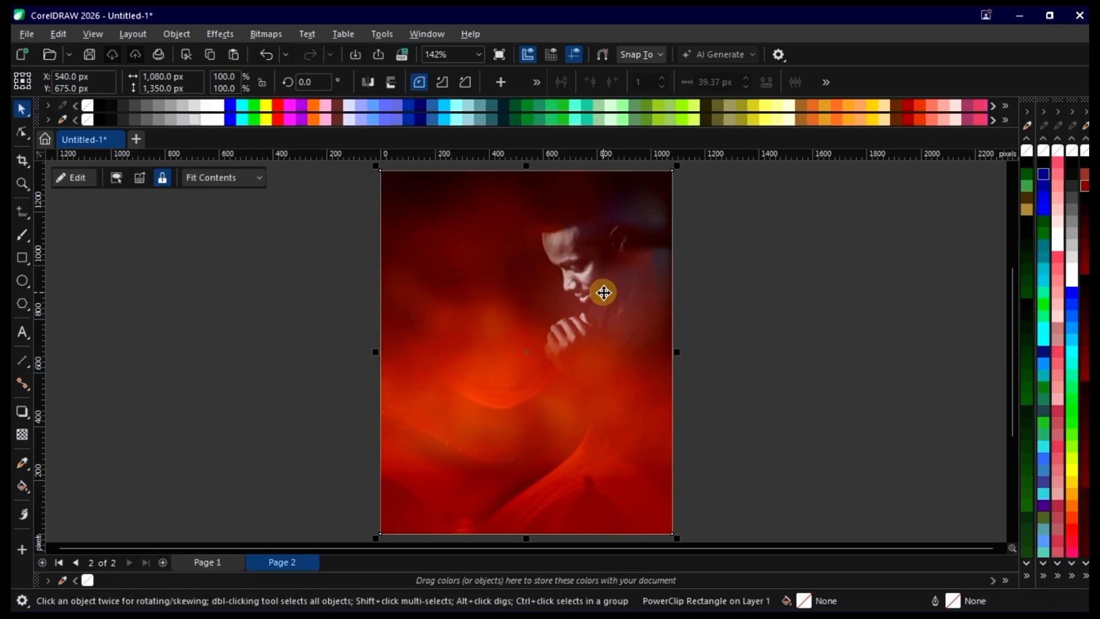
left_click(606, 296, "ctrl")
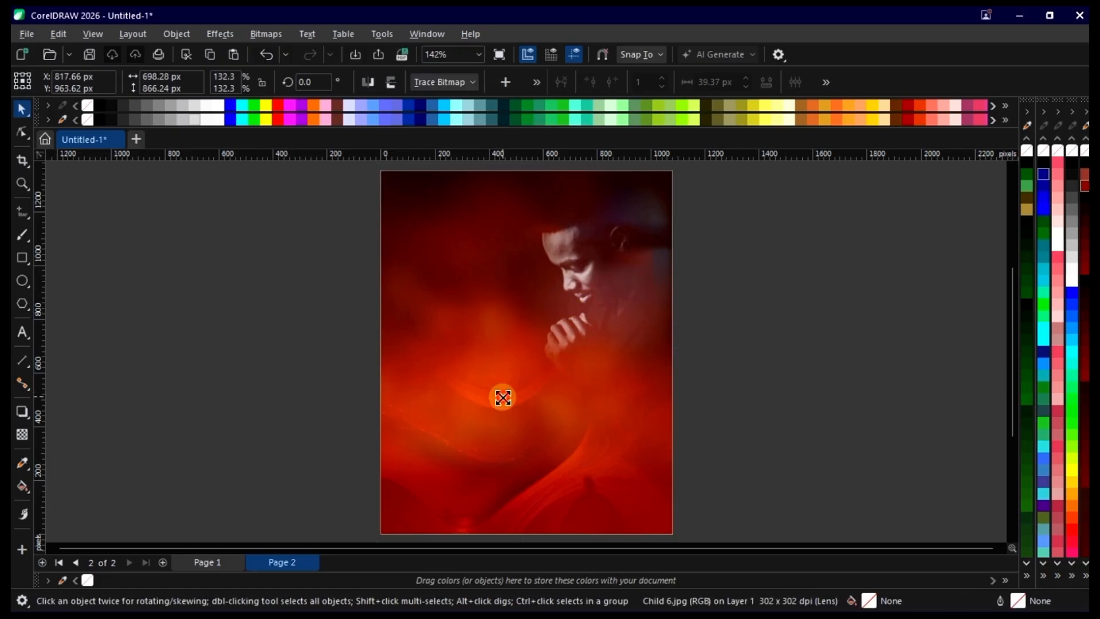
left_click_drag(503, 396, 484, 418)
left_click(654, 272)
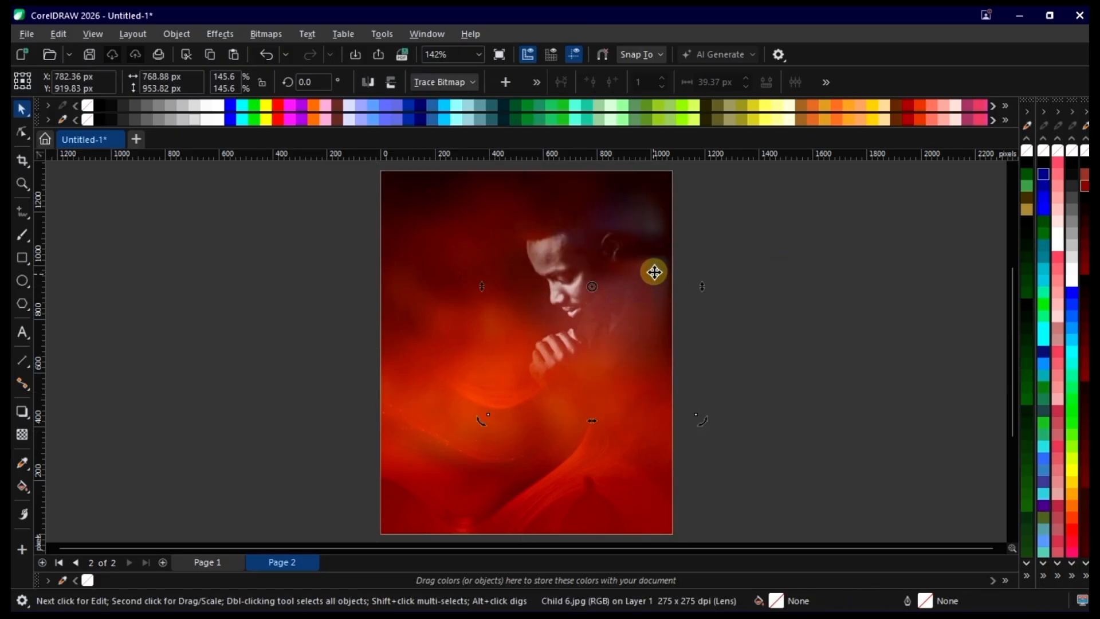
left_click_drag(651, 255, 662, 256)
left_click(678, 260)
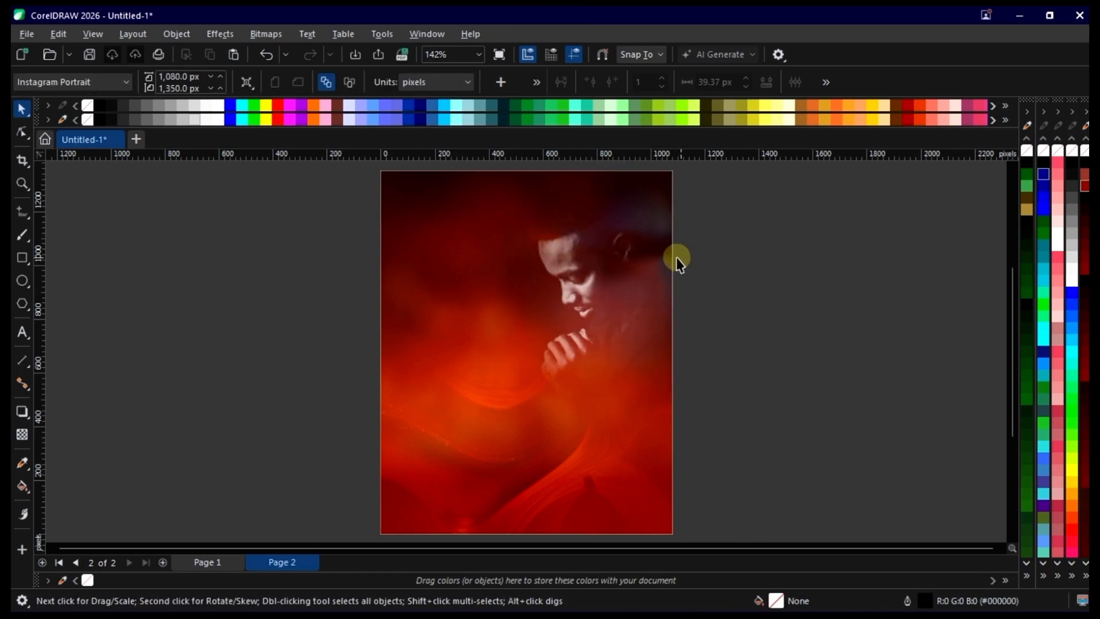
- Examine the finished second page design in a full-screen preview
left_click(648, 255)
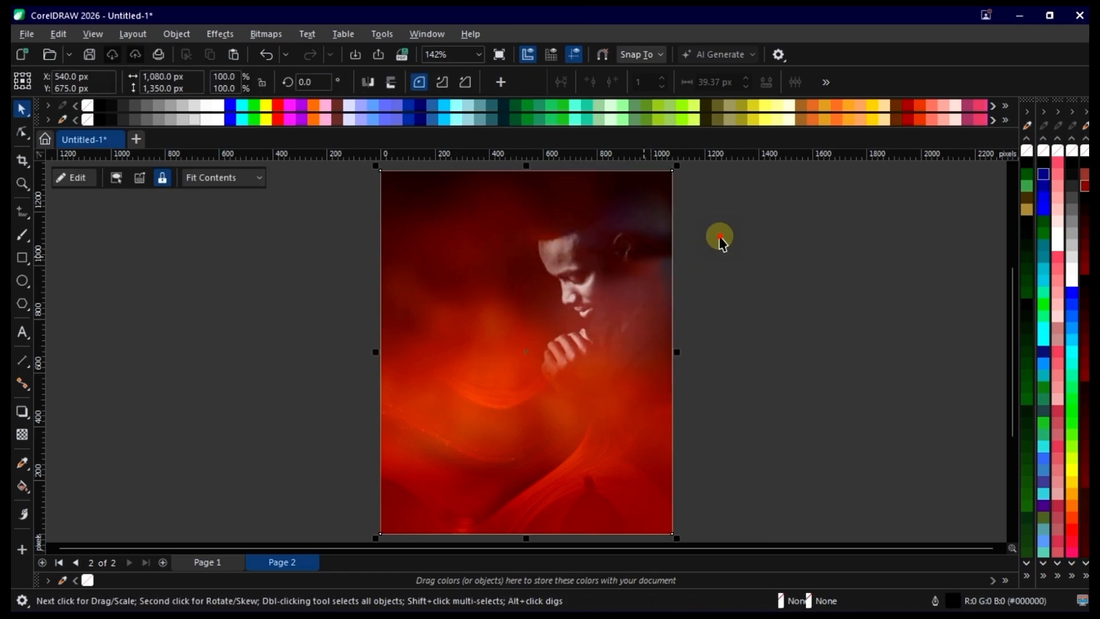
left_click(686, 274)
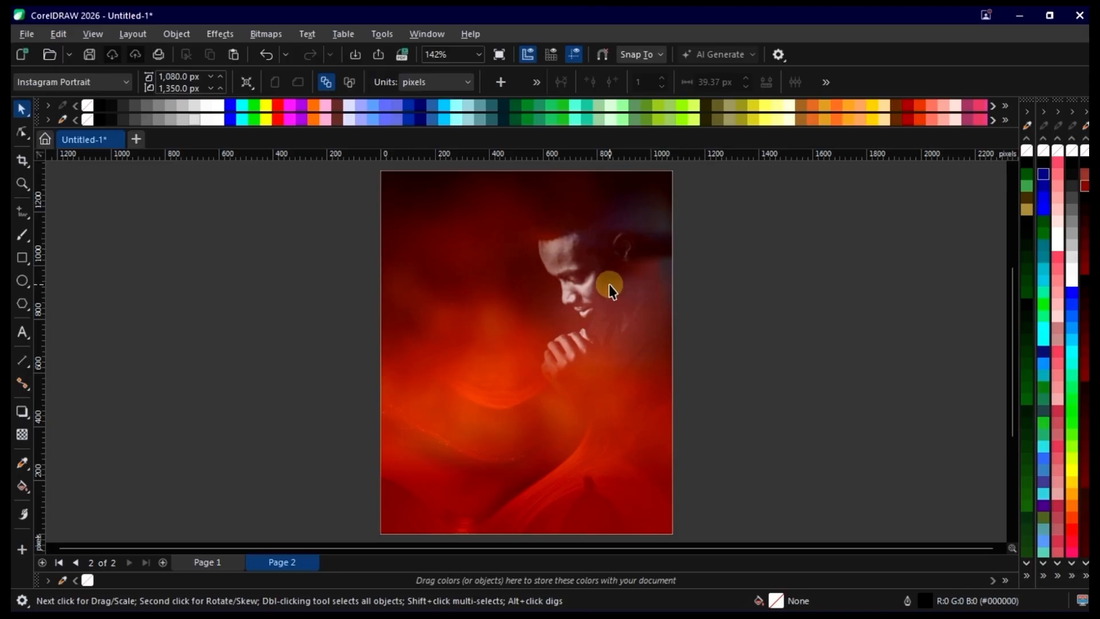
right_click(739, 232)
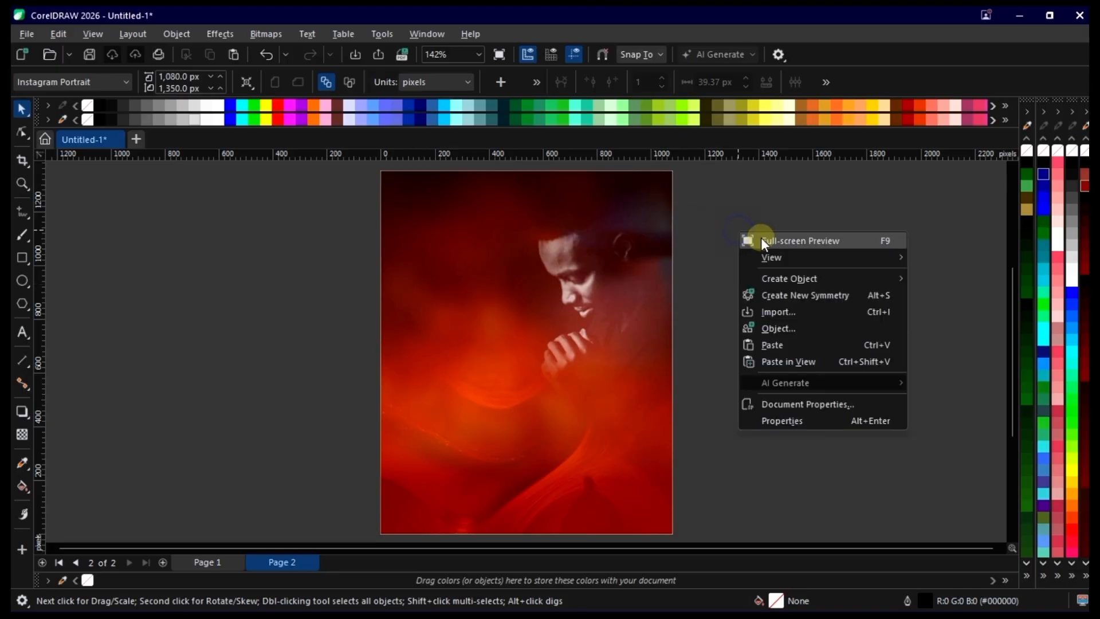
left_click(762, 238)
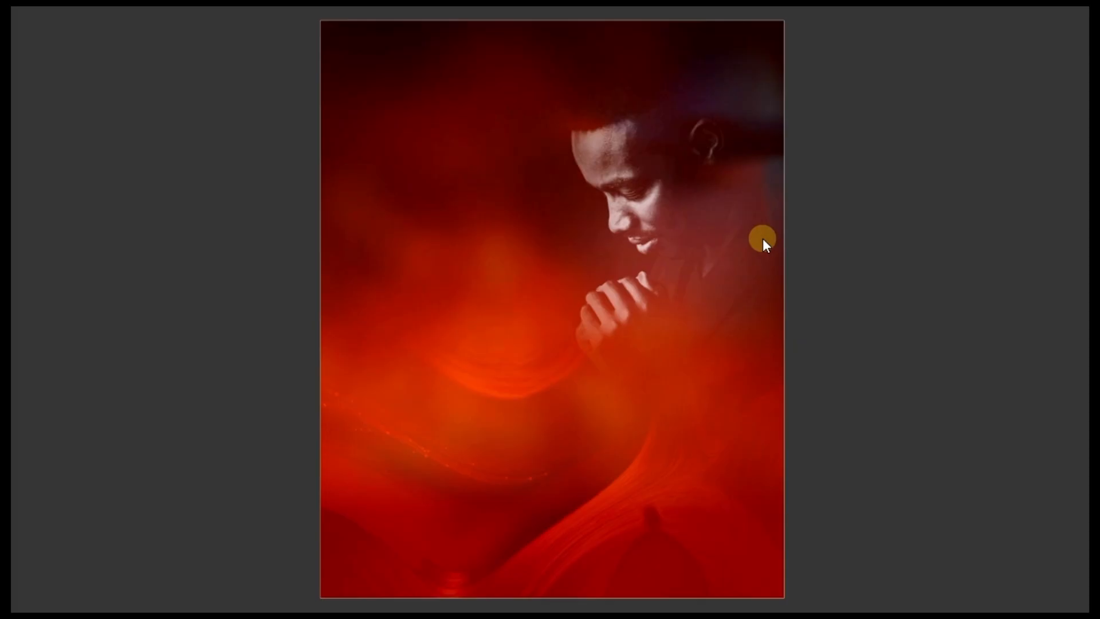
left_click(691, 279)
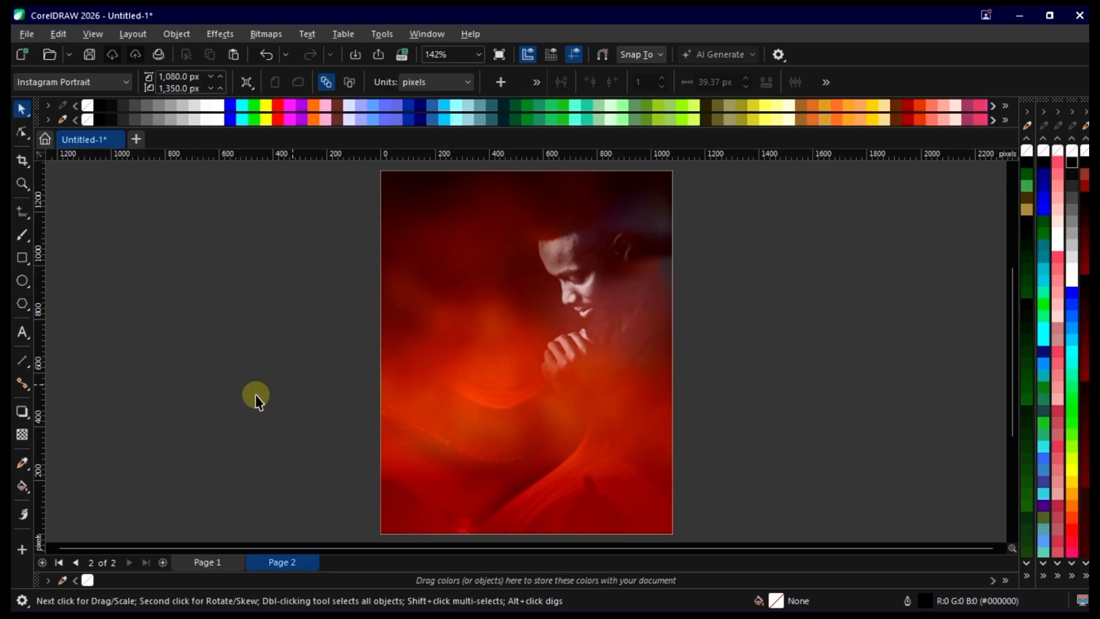
- Add a third page and create a 1080 by 1350 px rectangle covering it
left_click(162, 561)
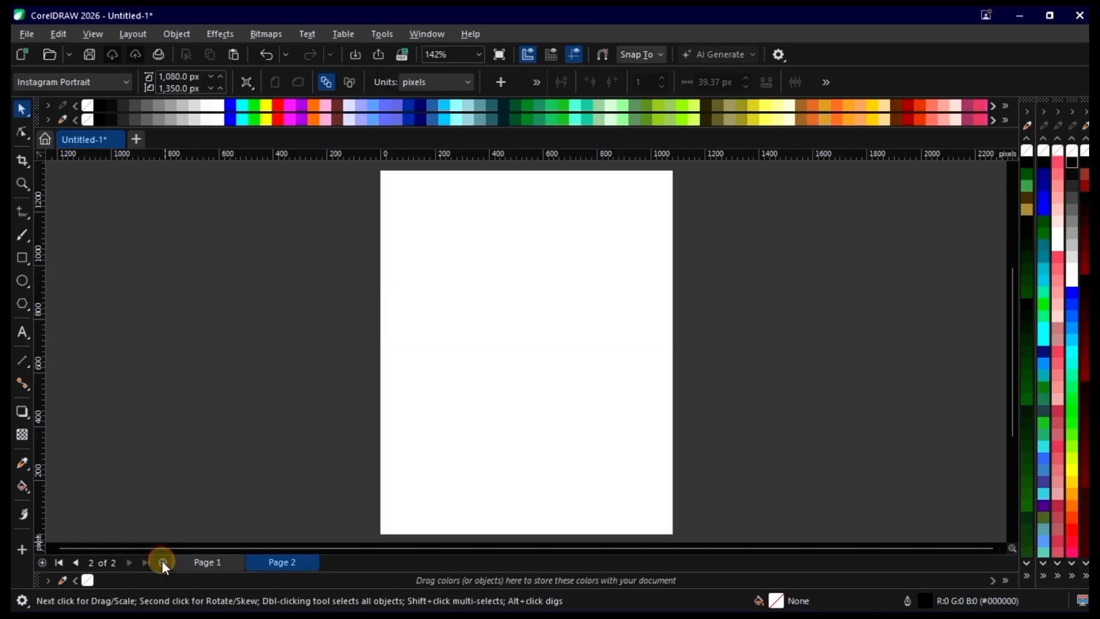
double_click(21, 259)
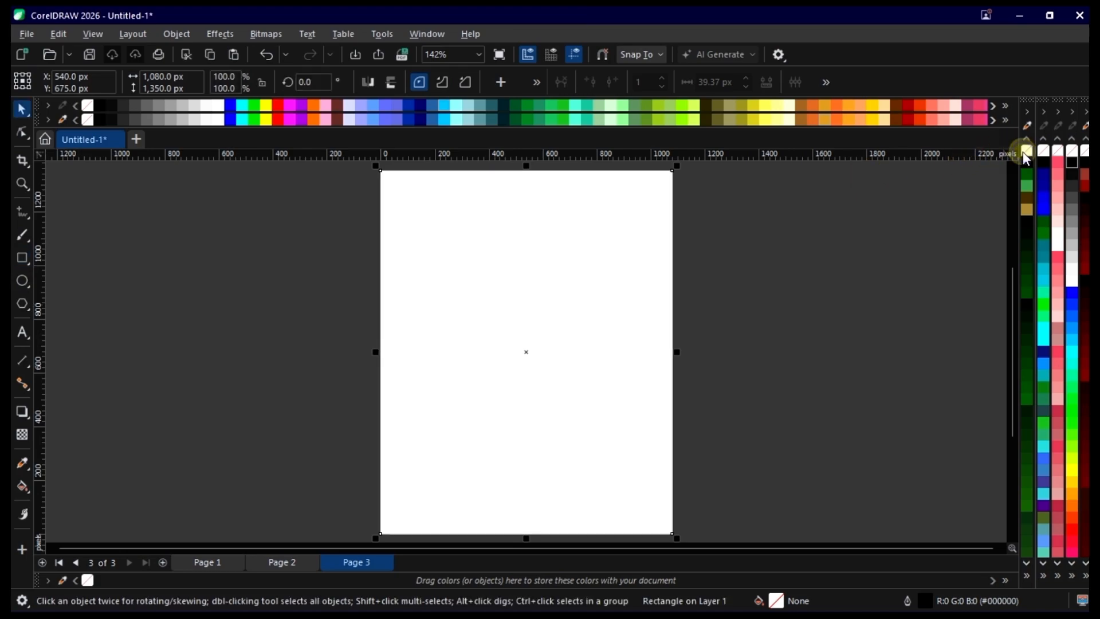
left_click(800, 243)
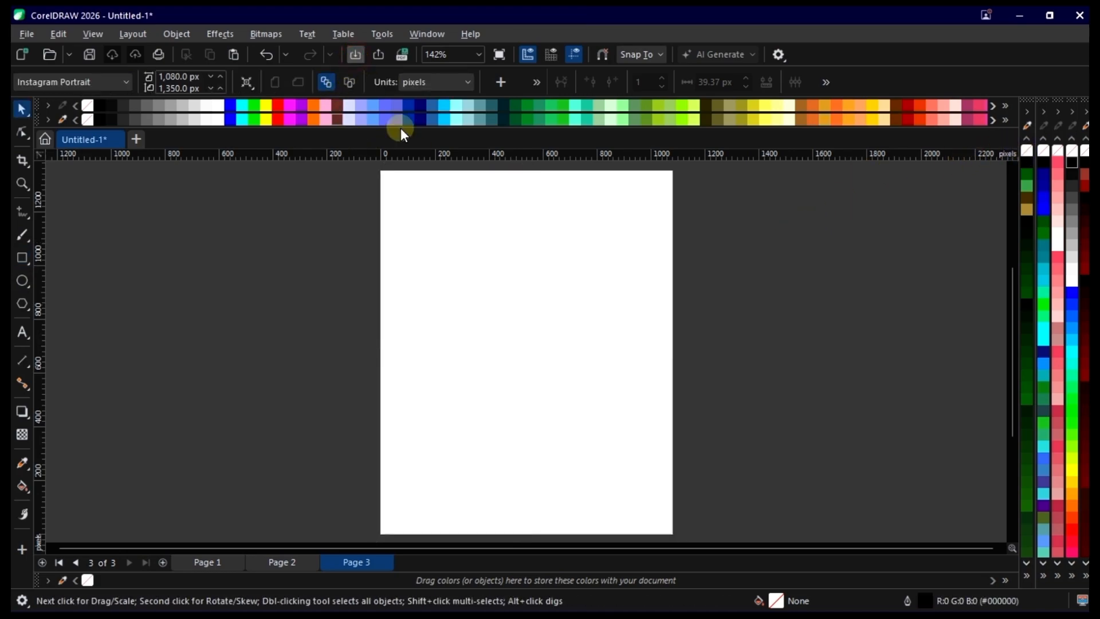
- Import background image 3 onto the third page and size it to about 354 by 628 px
key("ctrl+i")
left_click(663, 252)
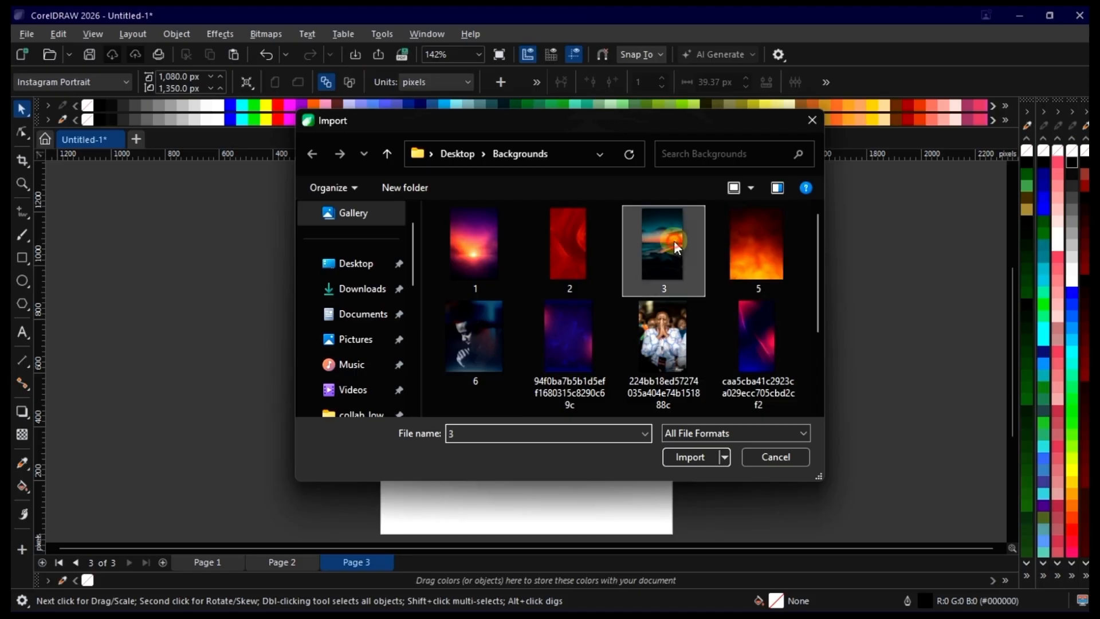
left_click(689, 456)
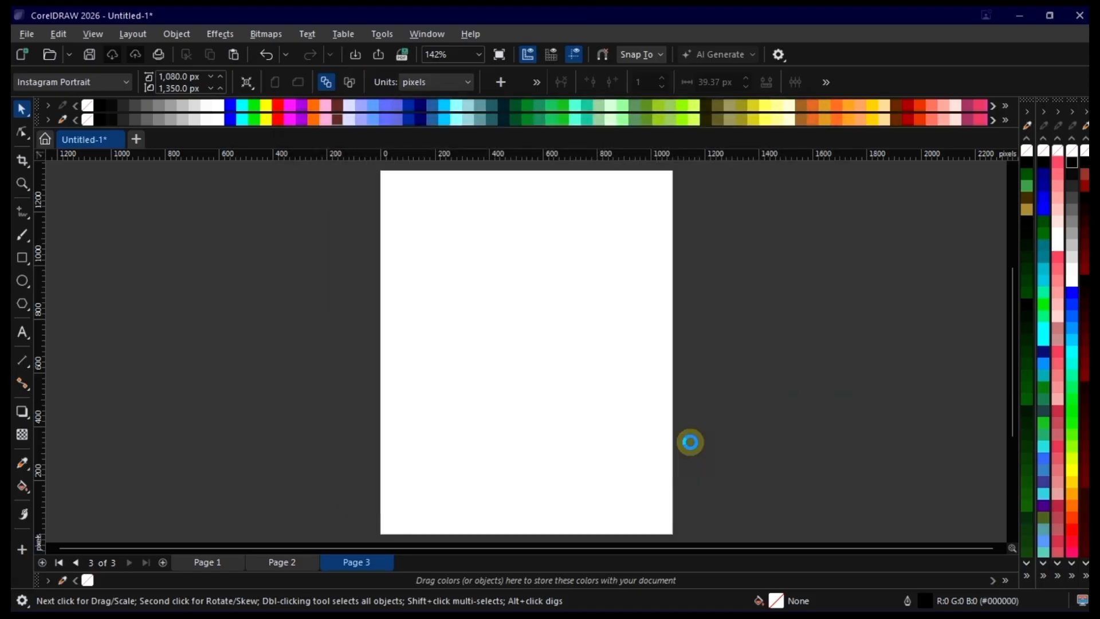
left_click(434, 243)
left_click(486, 322)
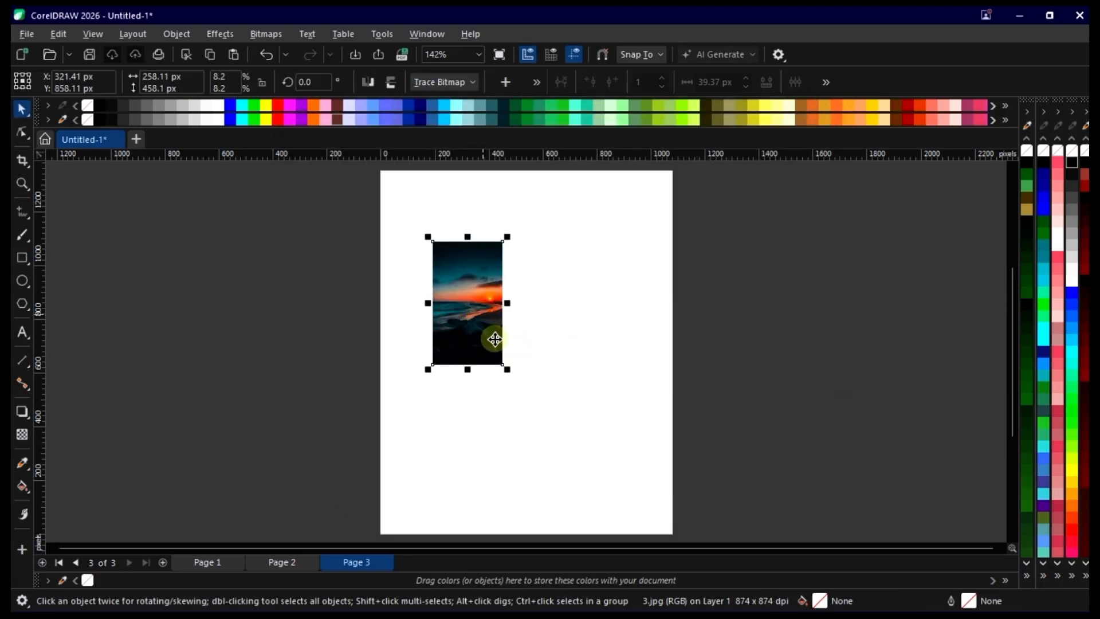
left_click_drag(525, 383, 530, 412)
scroll(516, 332, "down", 2)
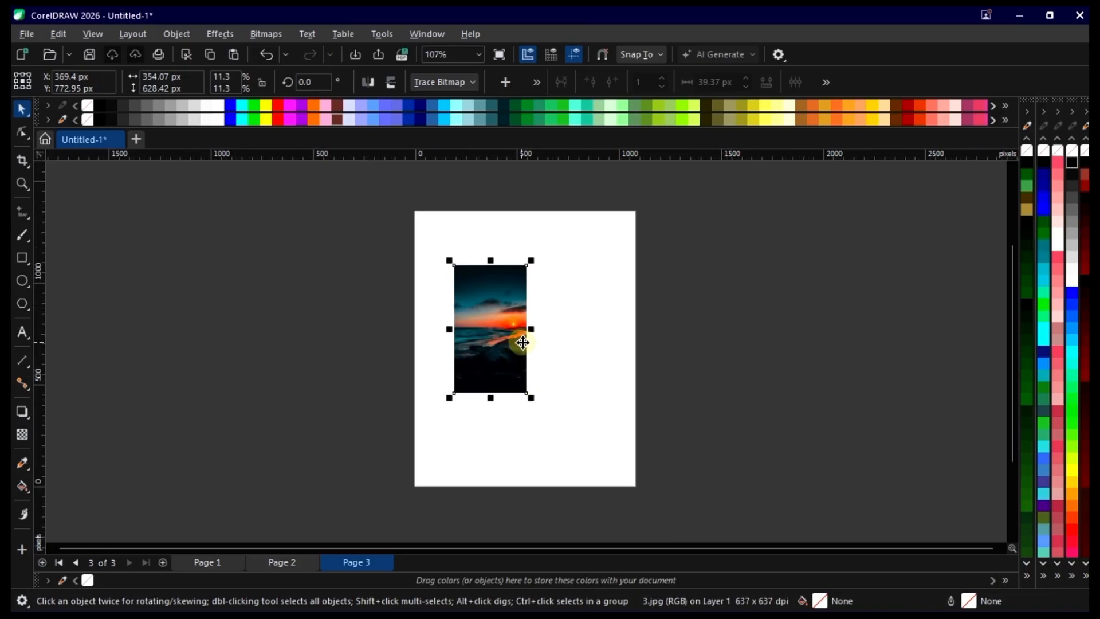
- Place the sunset photo inside the page-sized rectangle as a PowerClip, open its contents for editing, and select the photo
left_click_drag(547, 325, 579, 331)
left_click(602, 379)
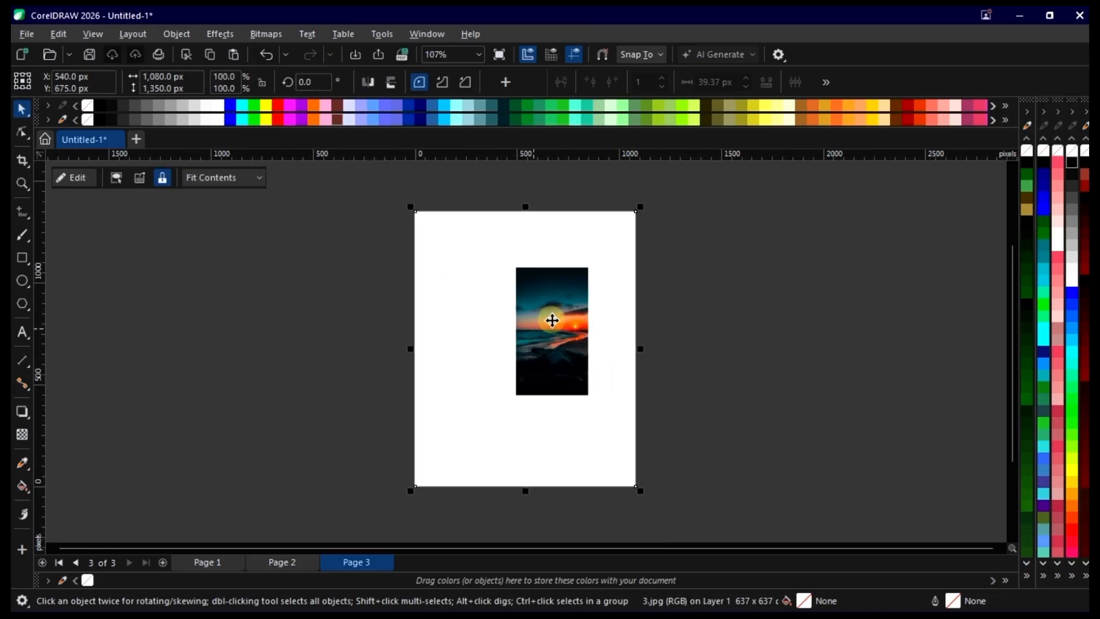
double_click(549, 311)
left_click(549, 309)
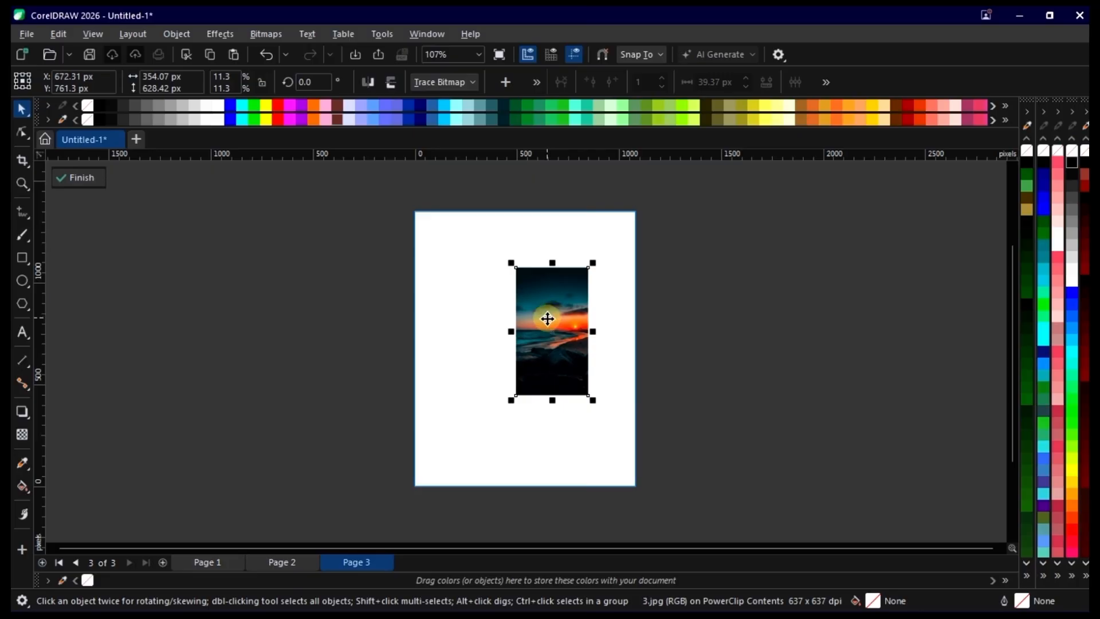
- Center the sunset photo on the page and enlarge it to about 1184 by 2101 px so it overfills the frame
key("p")
scroll(535, 254, "up", 2)
left_click_drag(582, 297, 730, 189)
scroll(578, 292, "down", 2)
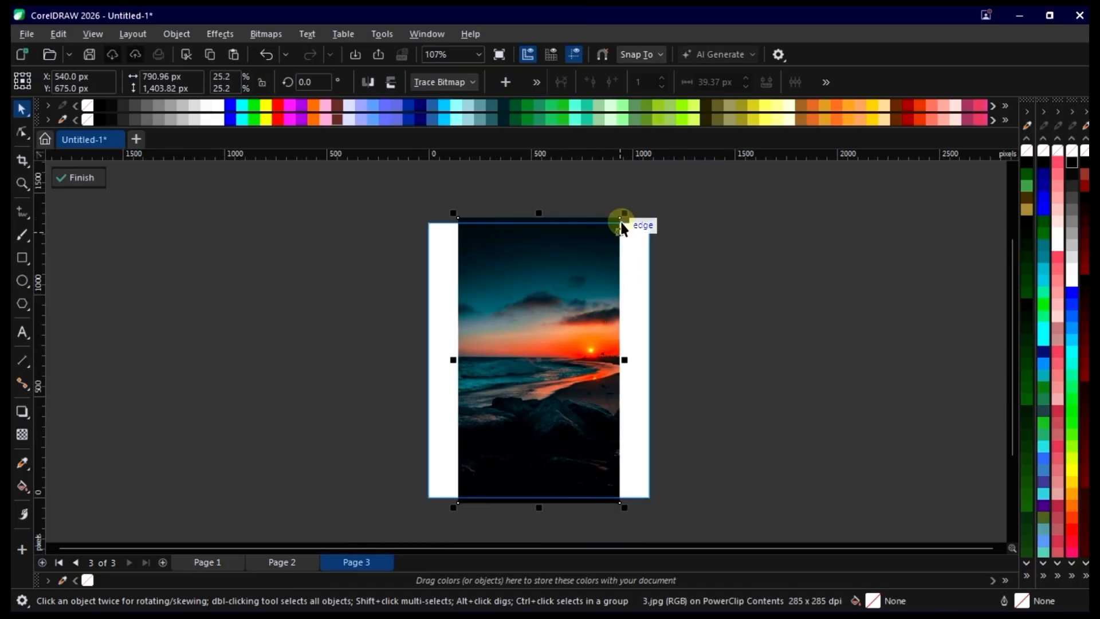
left_click_drag(624, 213, 683, 163)
scroll(591, 335, "down", 2)
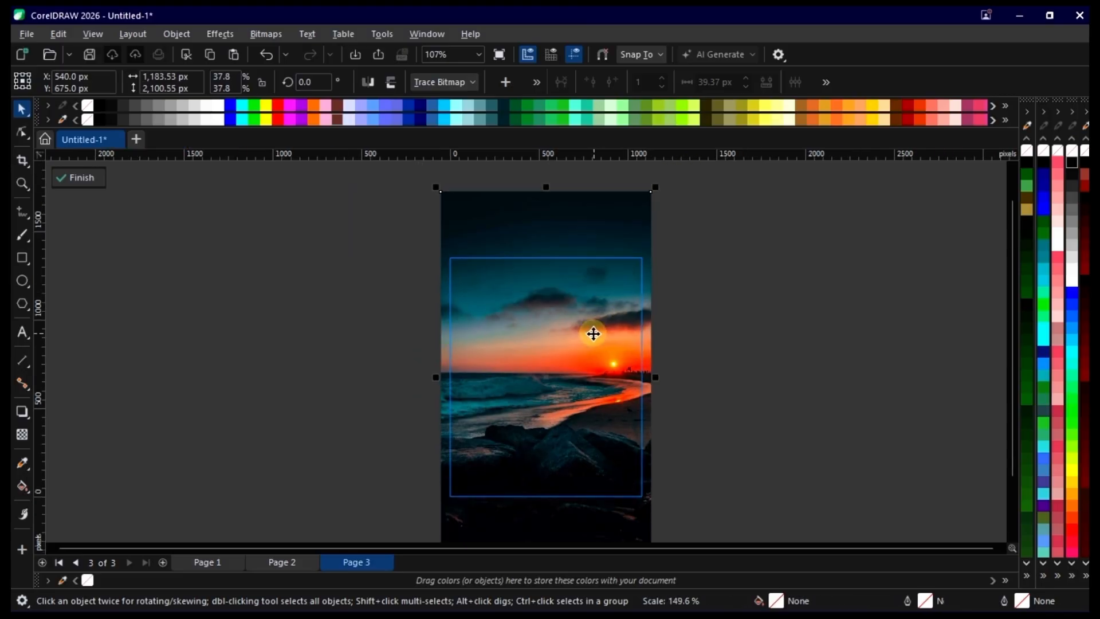
- Move the sunset photo up inside the frame so its center sits at about Y 1006 px, and deselect it
scroll(576, 413, "up", 2)
mouse_move(580, 399)
left_mouse_down()
mouse_move(582, 370)
mouse_move(586, 390)
left_mouse_up()
scroll(577, 412, "up", 3)
left_click_drag(591, 391, 597, 363)
scroll(597, 353, "down", 2)
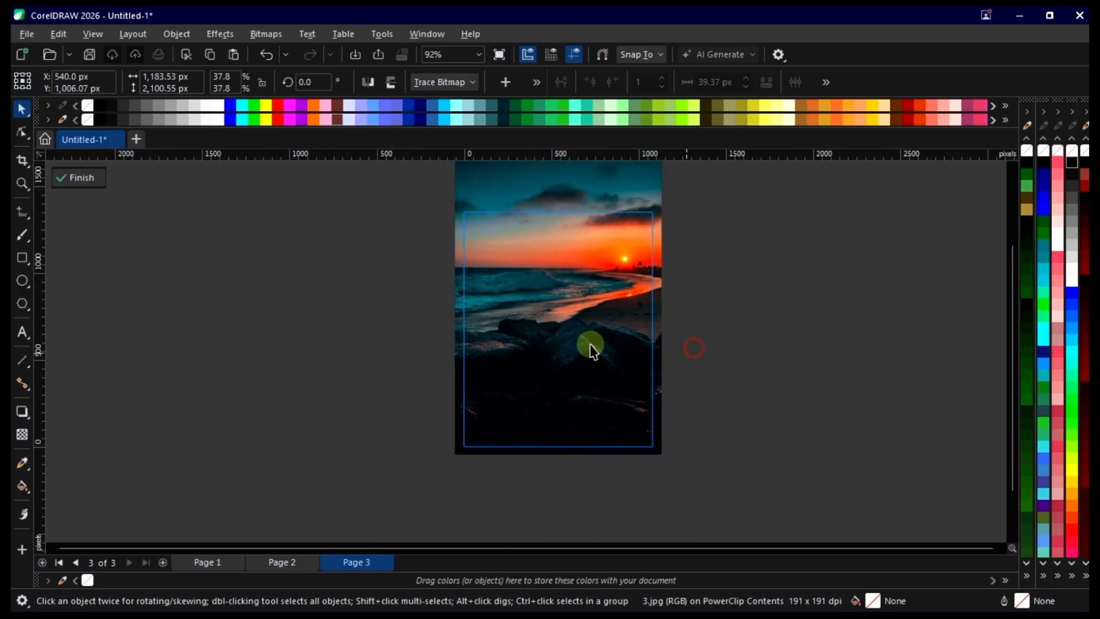
scroll(533, 366, "down", 1)
scroll(564, 314, "up", 1)
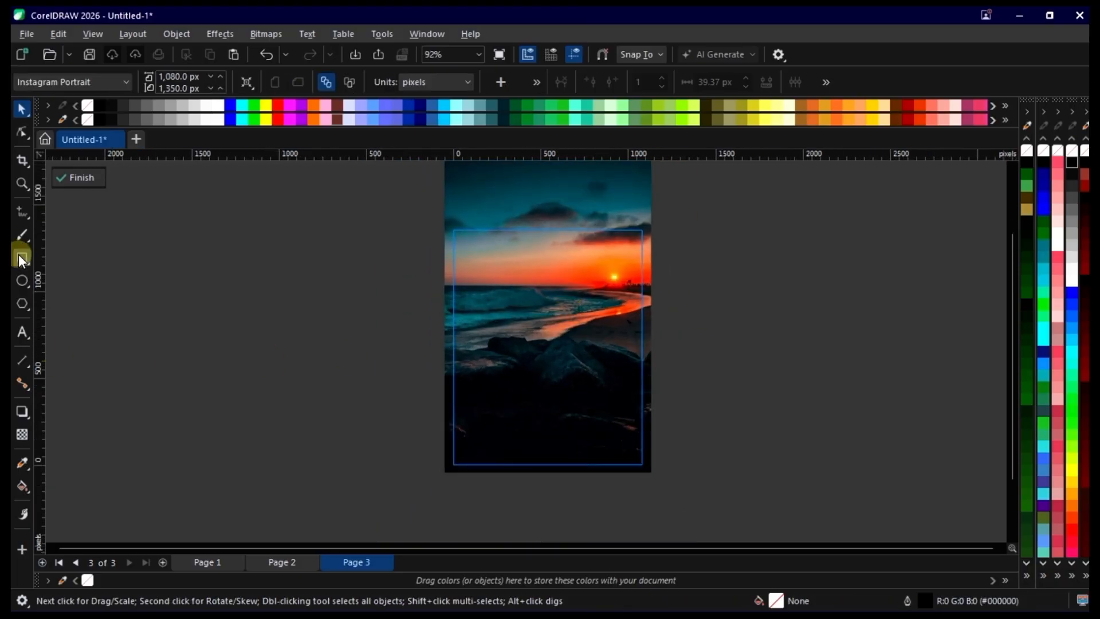
- Draw a rectangle about 1240 by 618 px over the dark lower part of the photo and move it off to the right
left_click_drag(427, 391, 640, 499)
key("space")
scroll(560, 423, "up", 1)
left_click(584, 417)
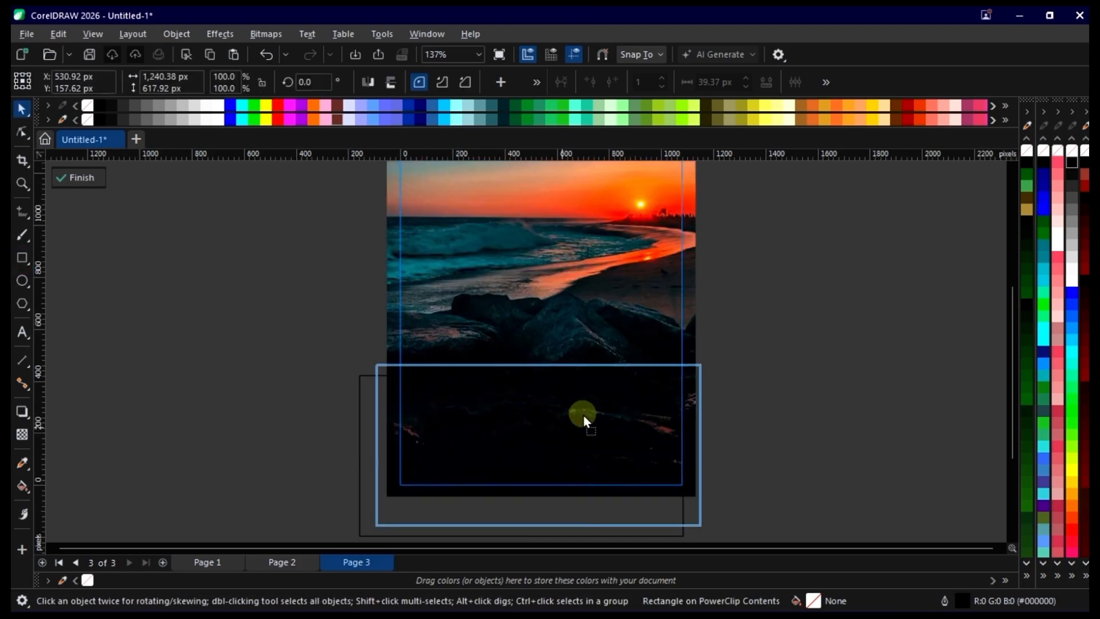
scroll(585, 397, "down", 1)
left_click_drag(582, 406, 766, 401)
- Sample the dark color #001415 from the rocks at the photo's base and fill the rectangle with it
scroll(543, 452, "up", 2)
scroll(604, 387, "down", 1)
scroll(591, 462, "down", 1)
scroll(579, 397, "up", 2)
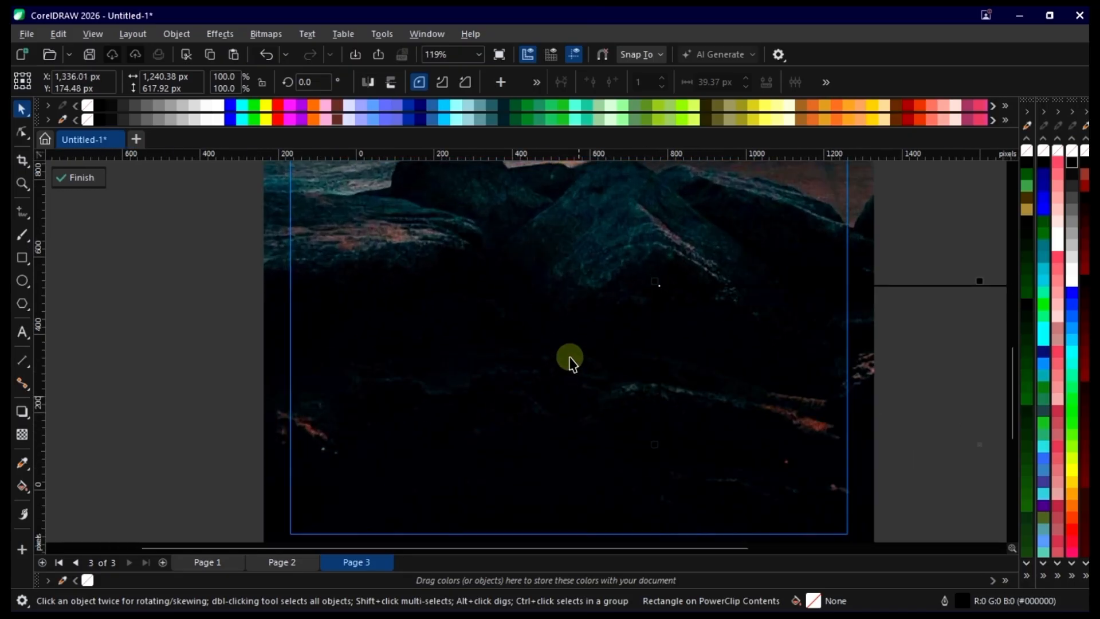
scroll(423, 362, "down", 2)
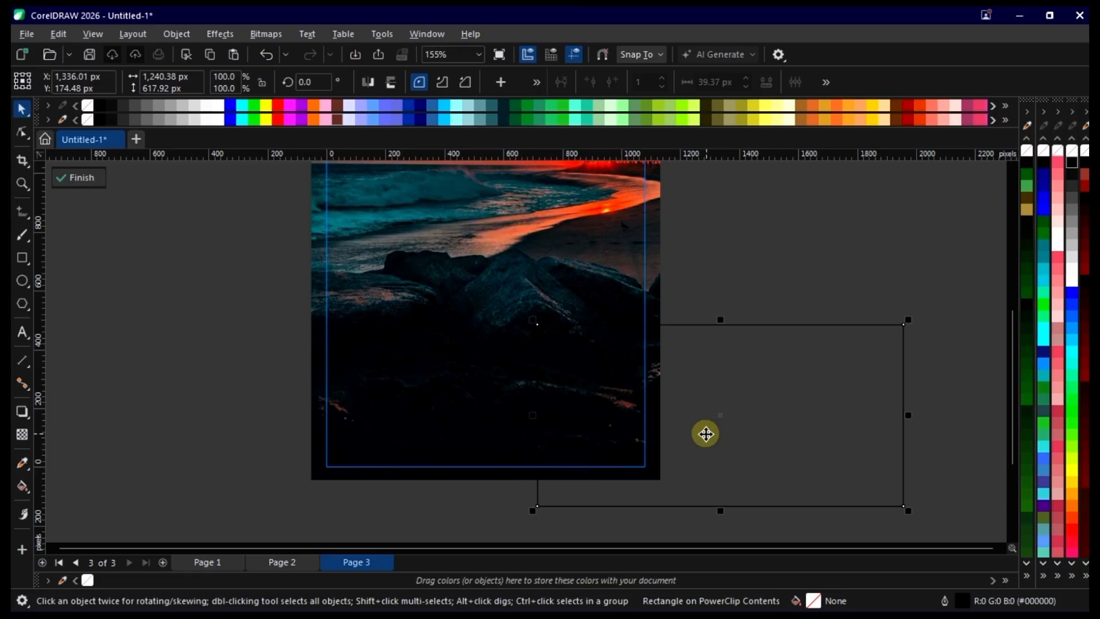
scroll(538, 395, "up", 2)
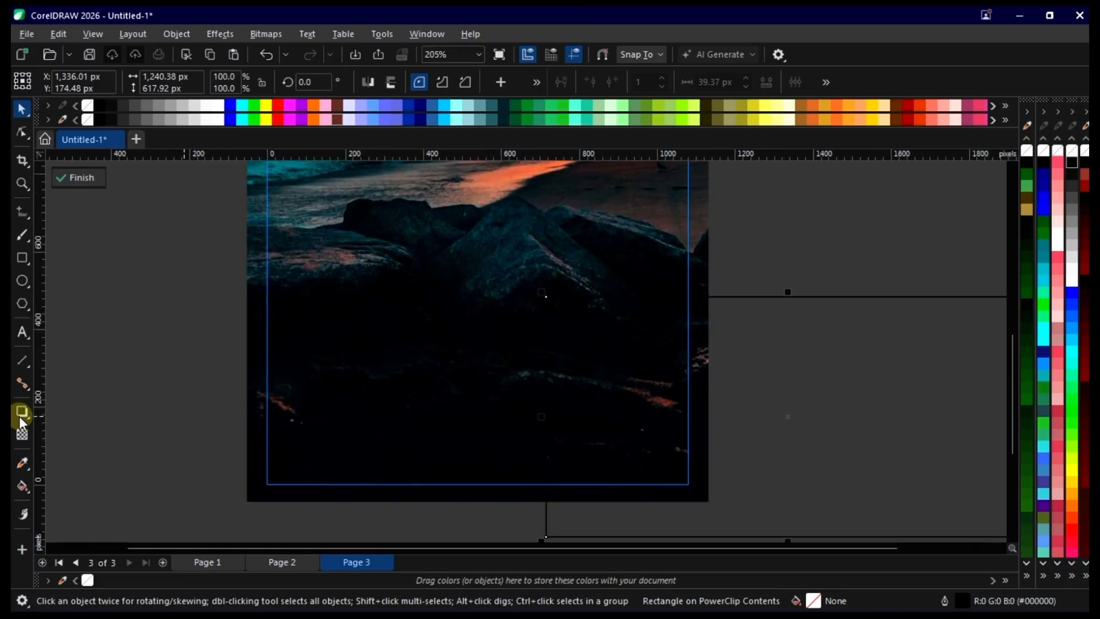
left_click(22, 462)
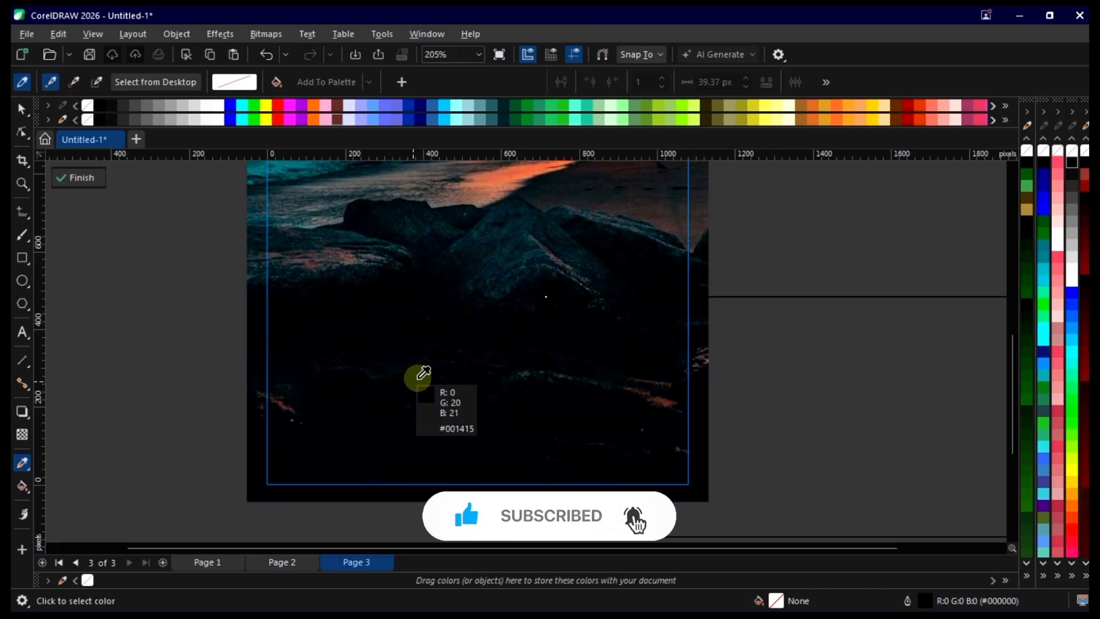
scroll(424, 373, "up", 5)
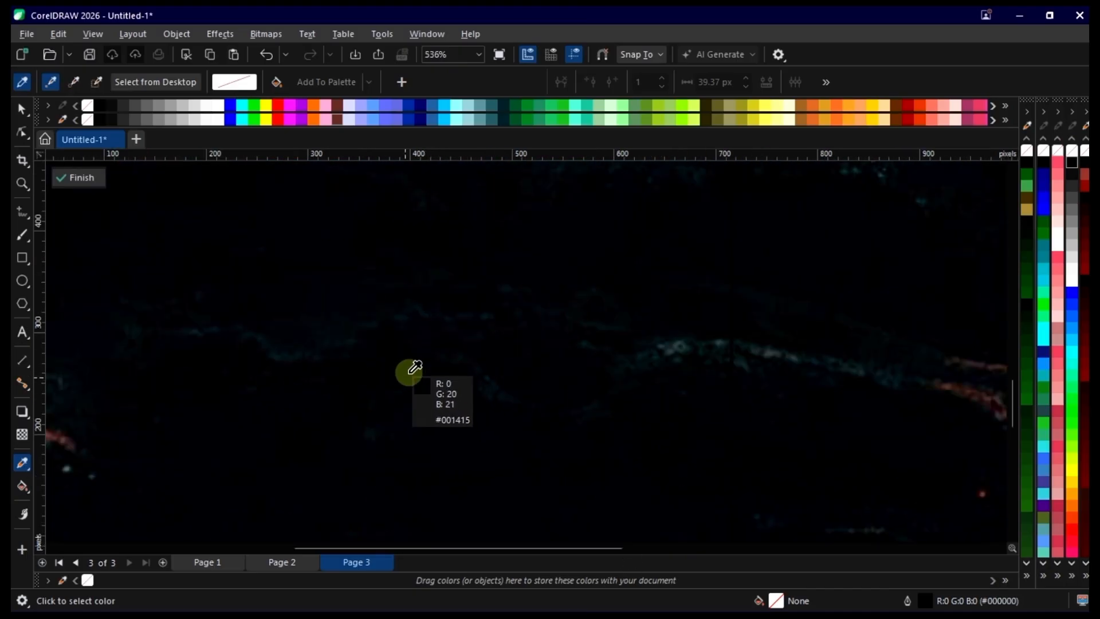
scroll(414, 367, "down", 3)
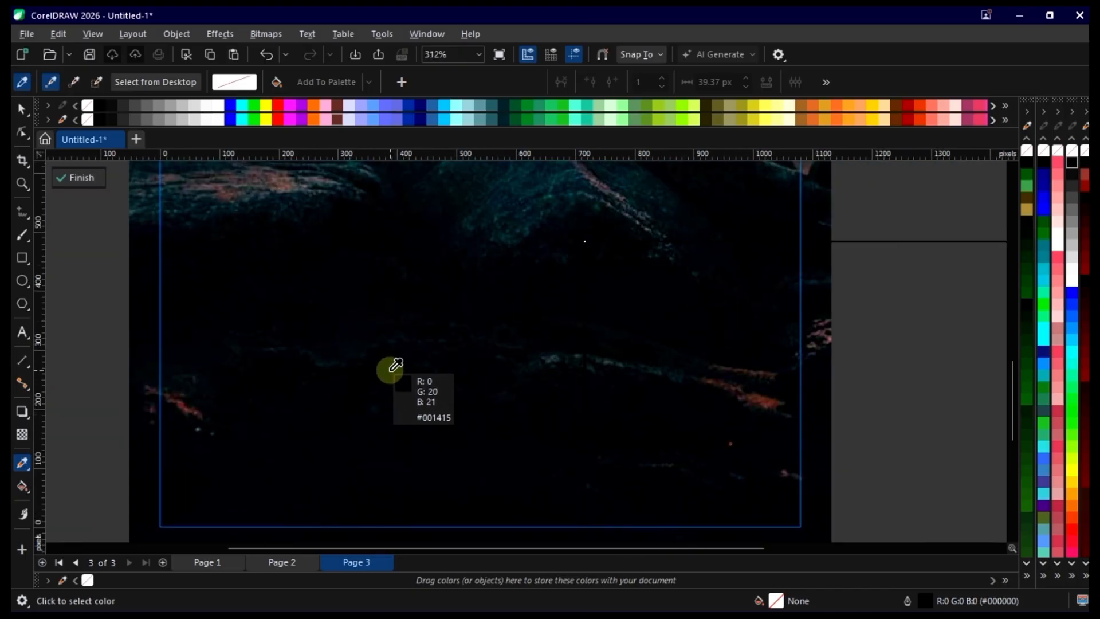
left_click(395, 365)
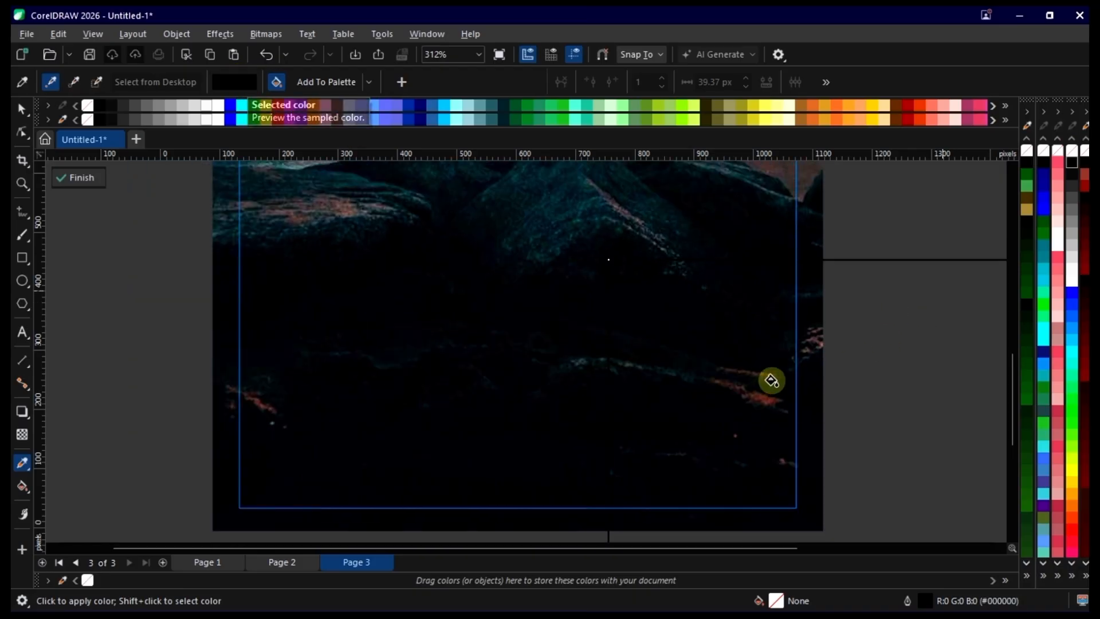
scroll(771, 380, "down", 5)
left_click(878, 373)
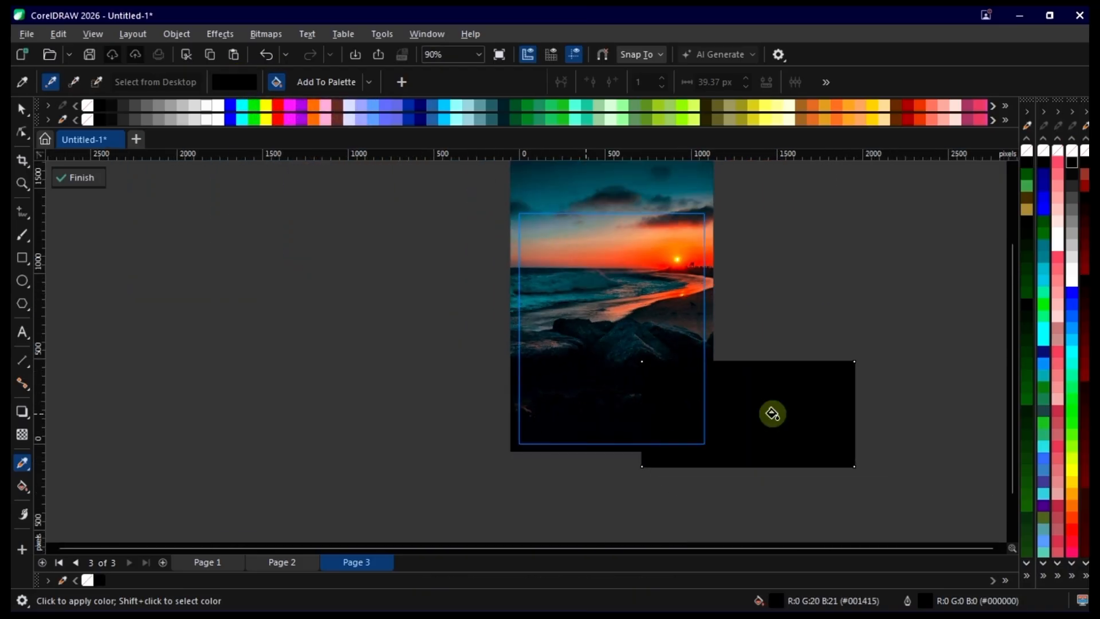
scroll(772, 413, "up", 3)
key("space")
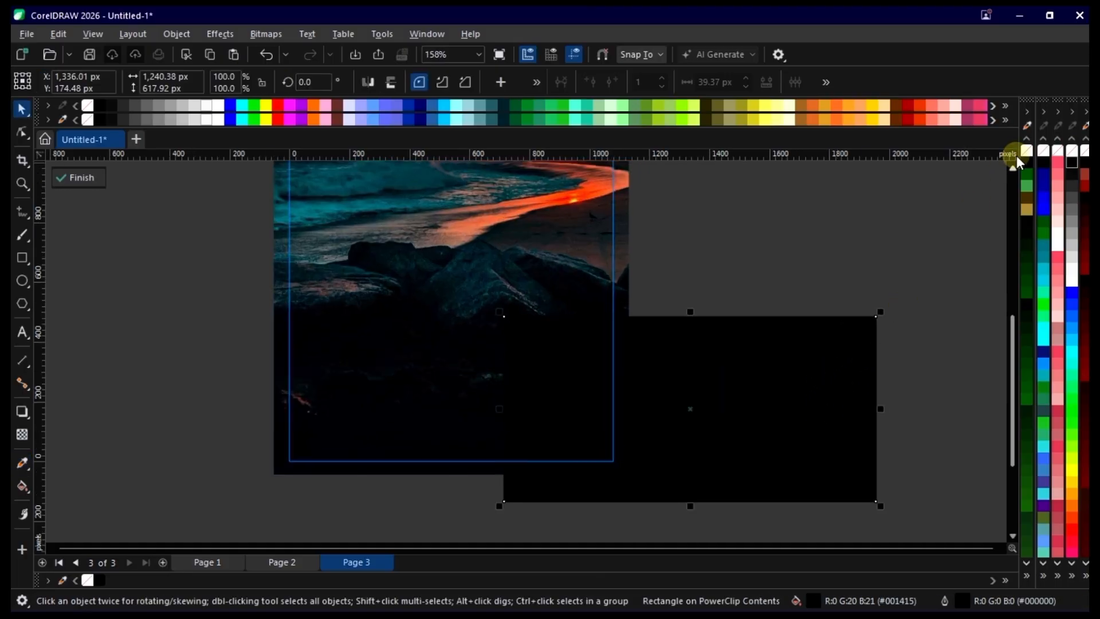
- Remove the dark rectangle's outline and move it back over the lower part of the sunset photo
left_click_drag(722, 345, 516, 342)
scroll(401, 344, "up", 3)
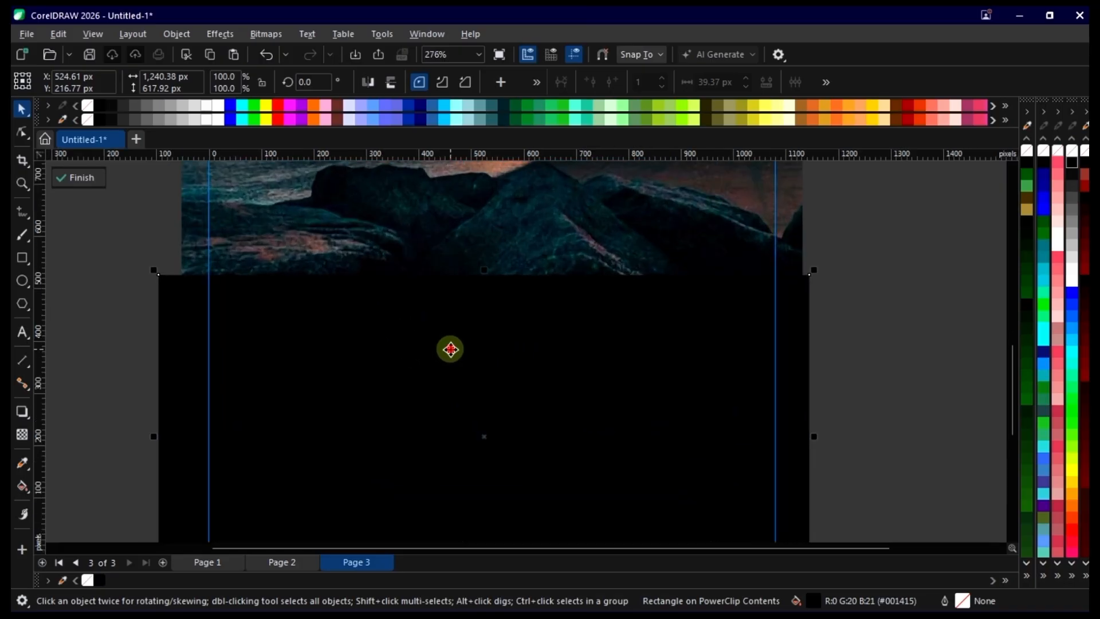
left_click_drag(450, 349, 457, 342)
scroll(486, 348, "down", 2)
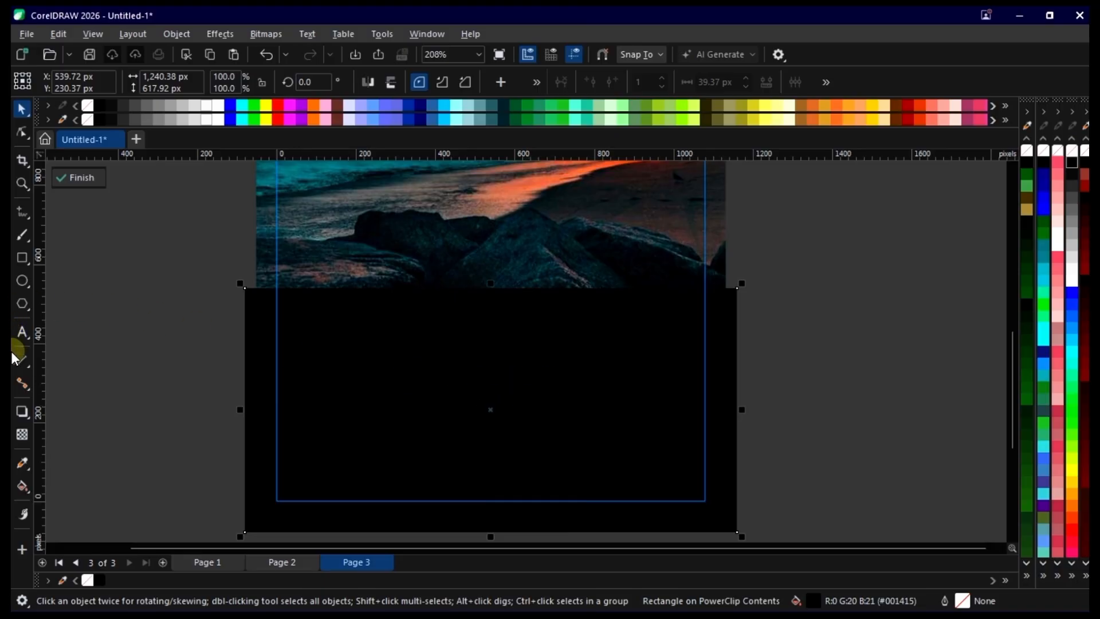
- Apply a linear fountain transparency fading the dark rectangle upward into the photo, and increase its height to about 799 px
left_click(23, 434)
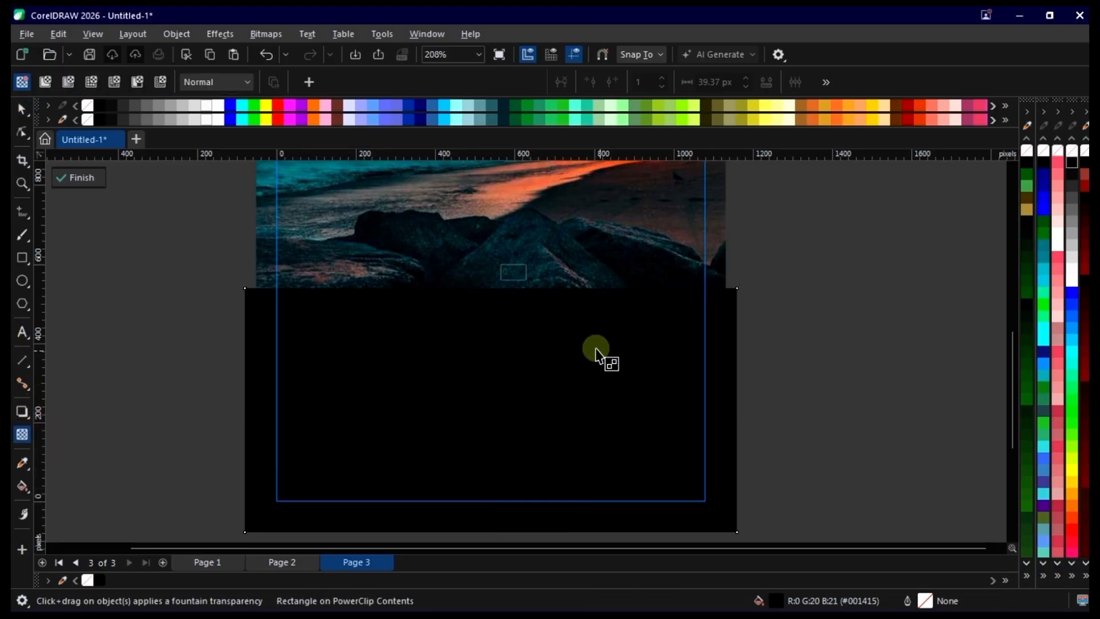
left_click_drag(505, 361, 506, 293)
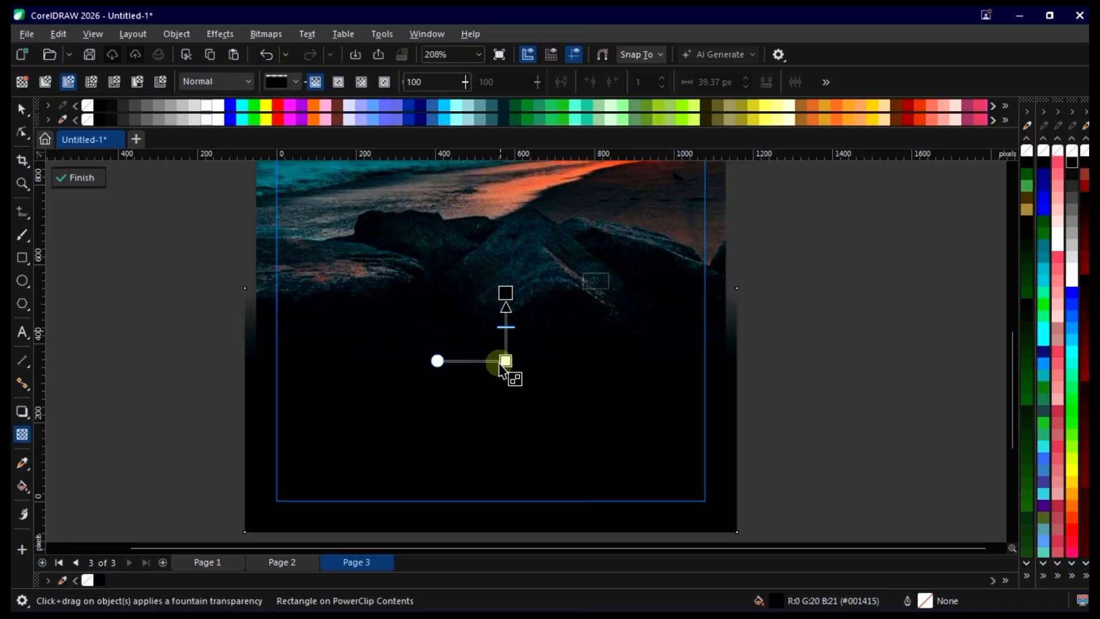
left_click_drag(505, 361, 505, 416)
key("space")
scroll(505, 387, "down", 1)
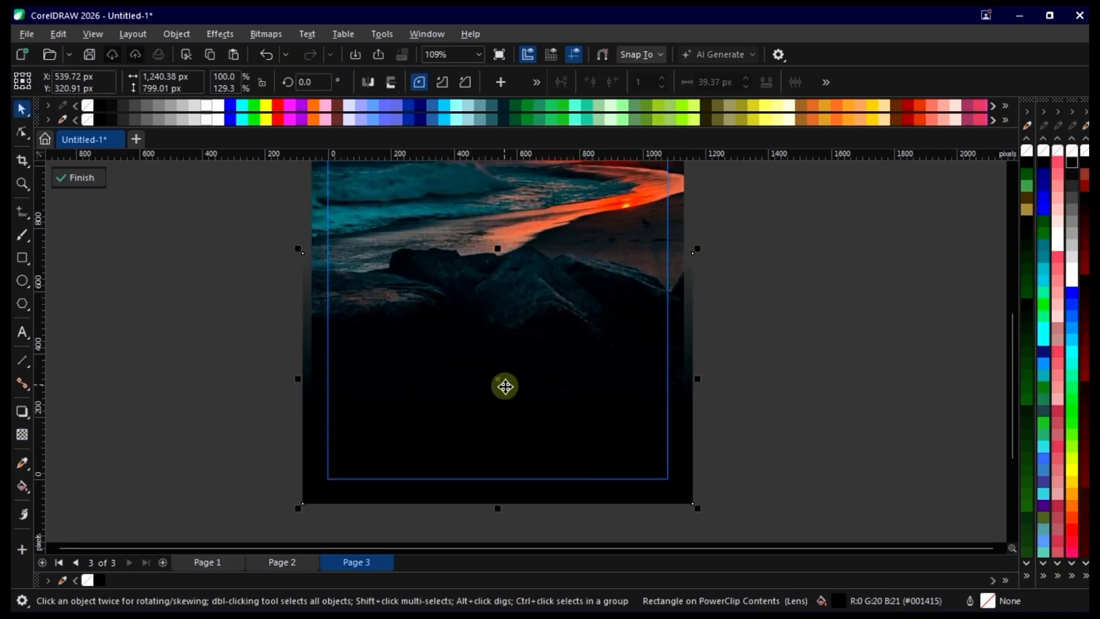
- Lengthen the dark rectangle's transparency fade by lowering its opaque end, and deselect the rectangle
key("space")
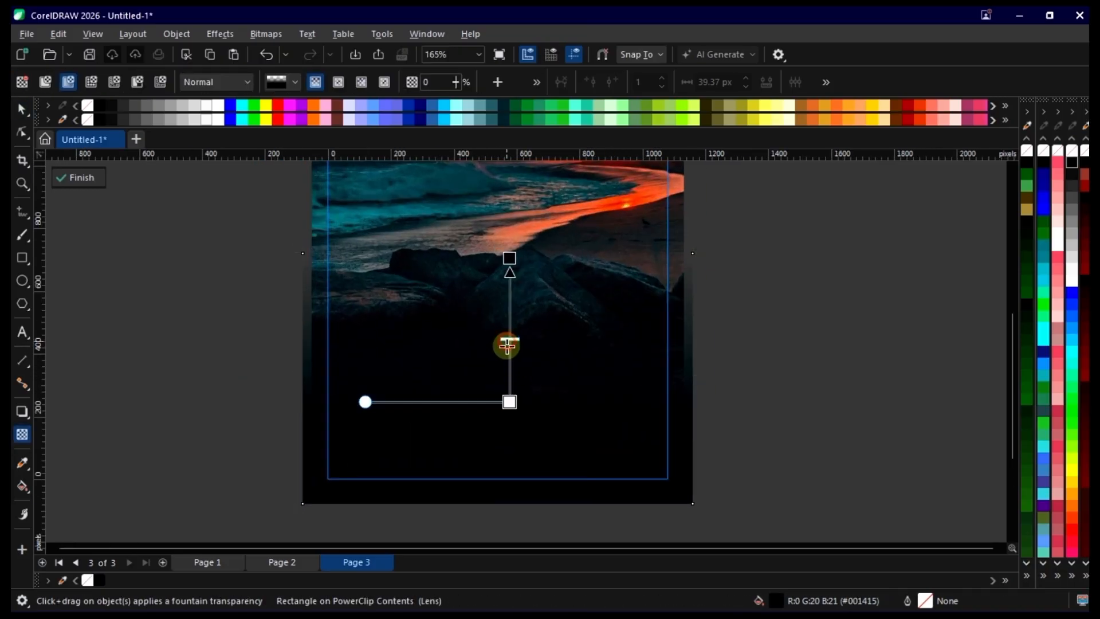
left_click_drag(509, 403, 513, 430)
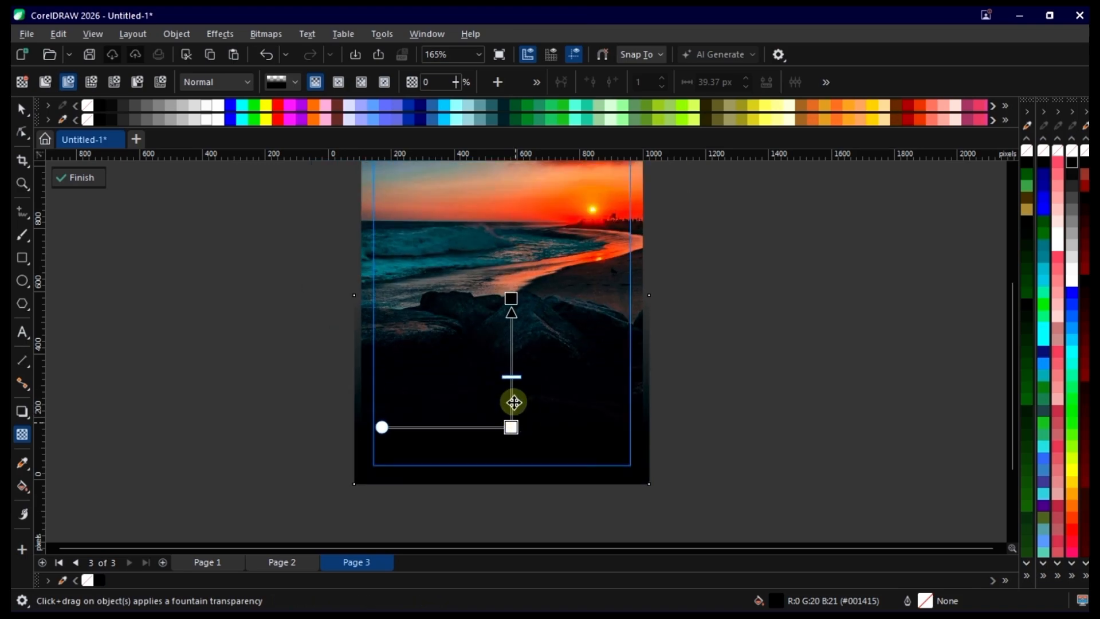
key("space")
scroll(516, 295, "down", 1)
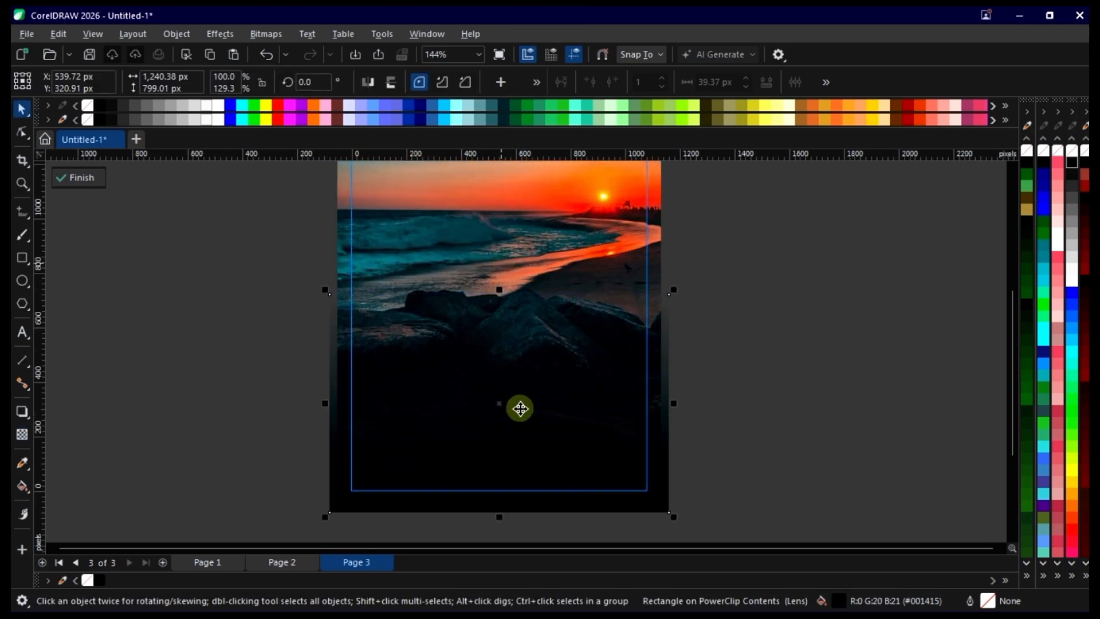
left_click(737, 361)
scroll(659, 412, "down", 3)
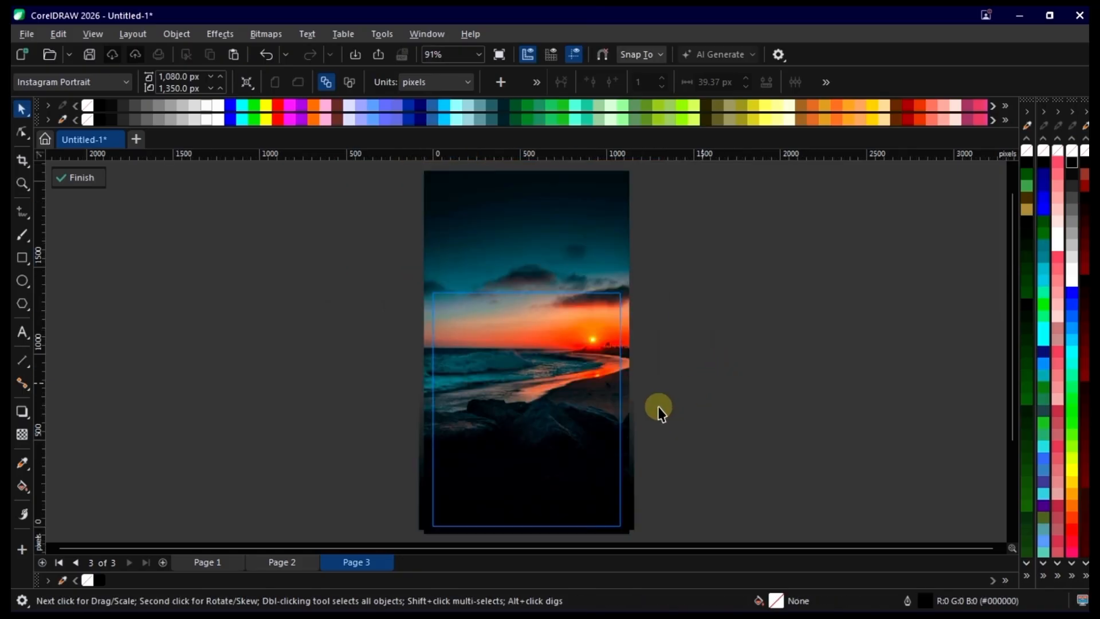
- Select the sunset photo and move it slightly up to about Y 1066 px
scroll(545, 355, "up", 3)
left_click(547, 352)
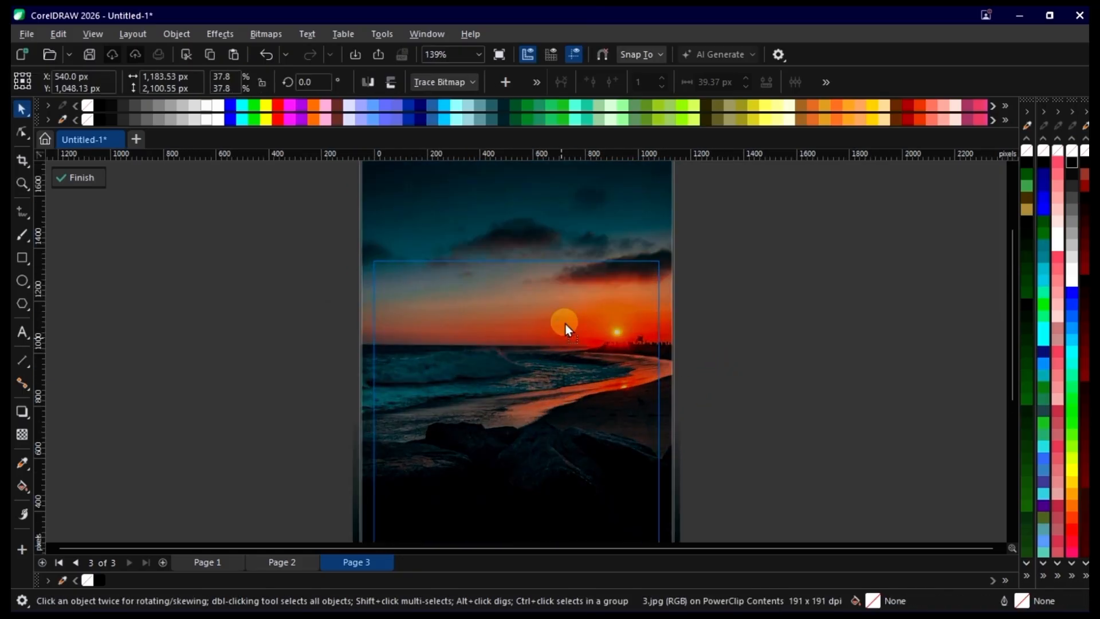
scroll(548, 337, "down", 2)
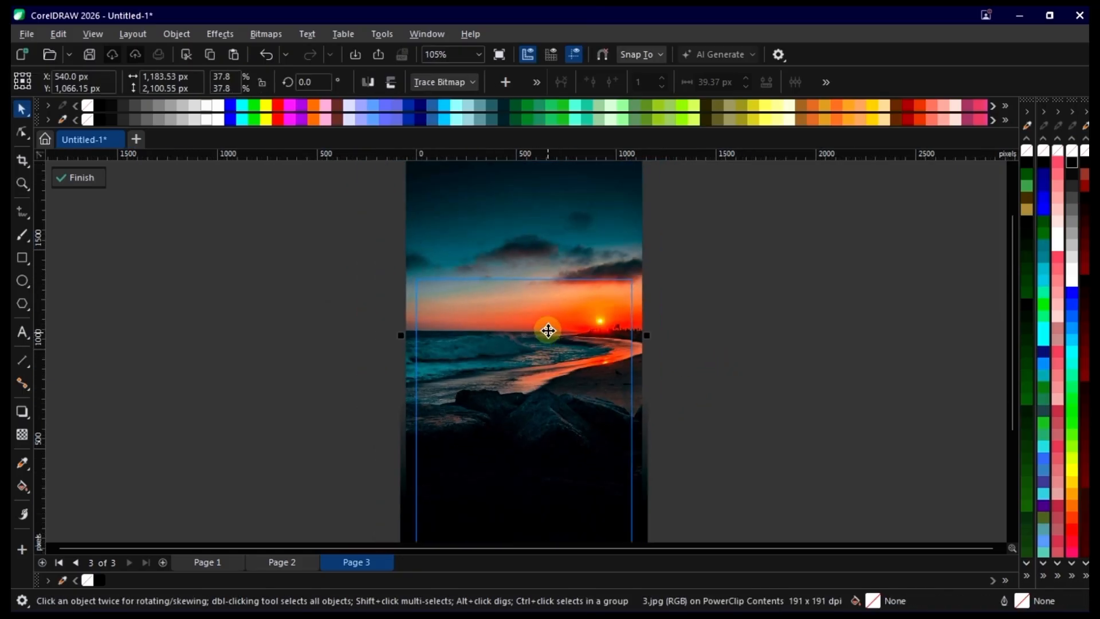
- Apply a Gaussian Blur with a radius of 2.29 to the sunset photo
left_click(229, 34)
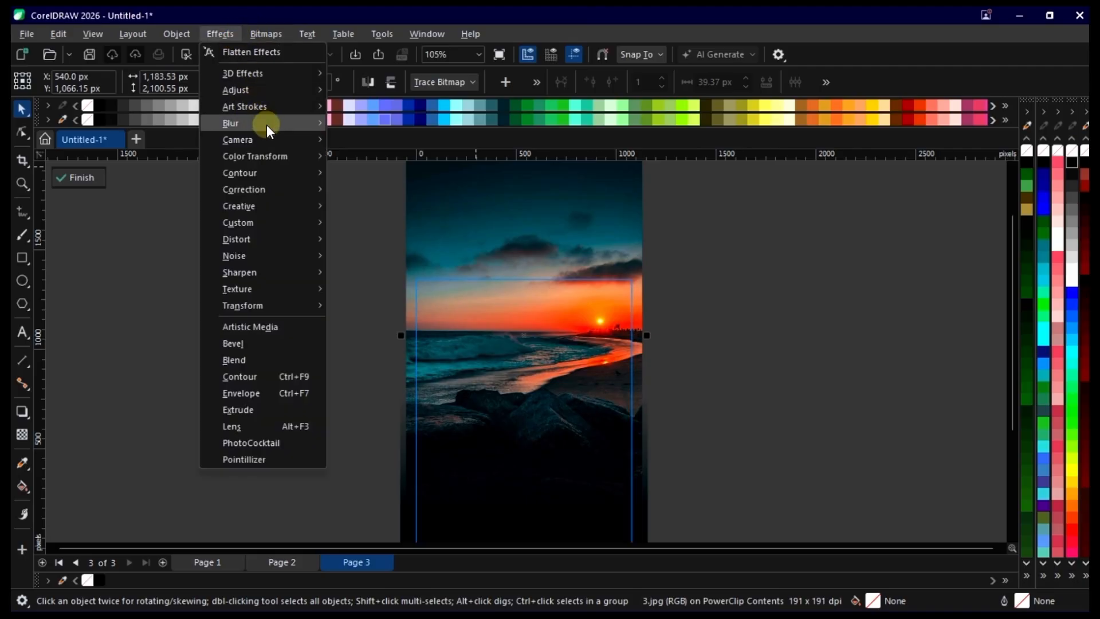
mouse_move(266, 125)
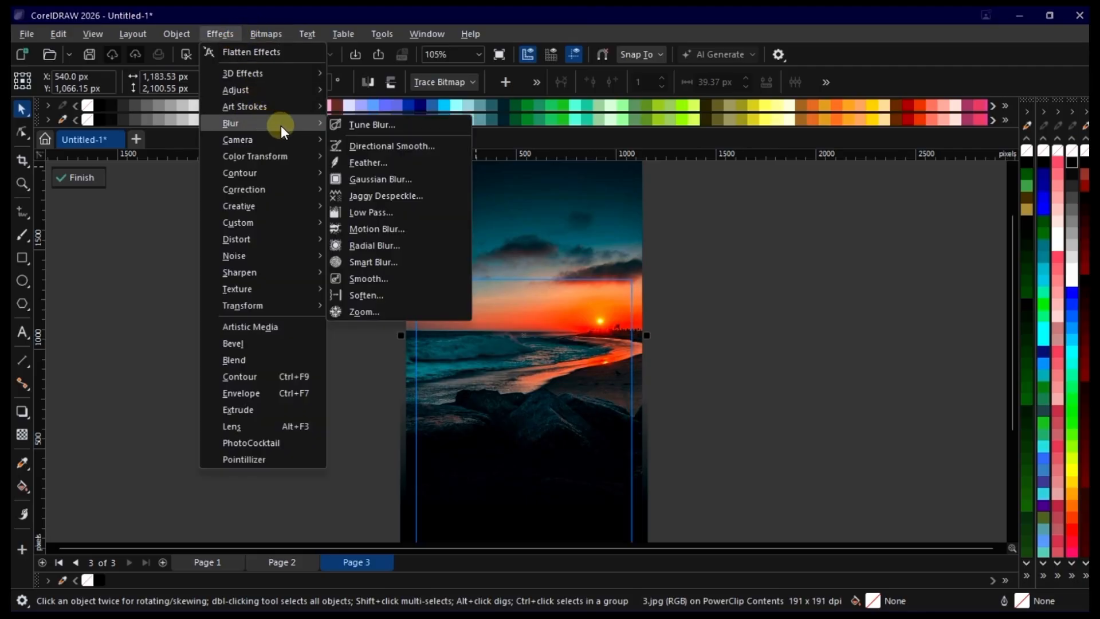
left_click(387, 179)
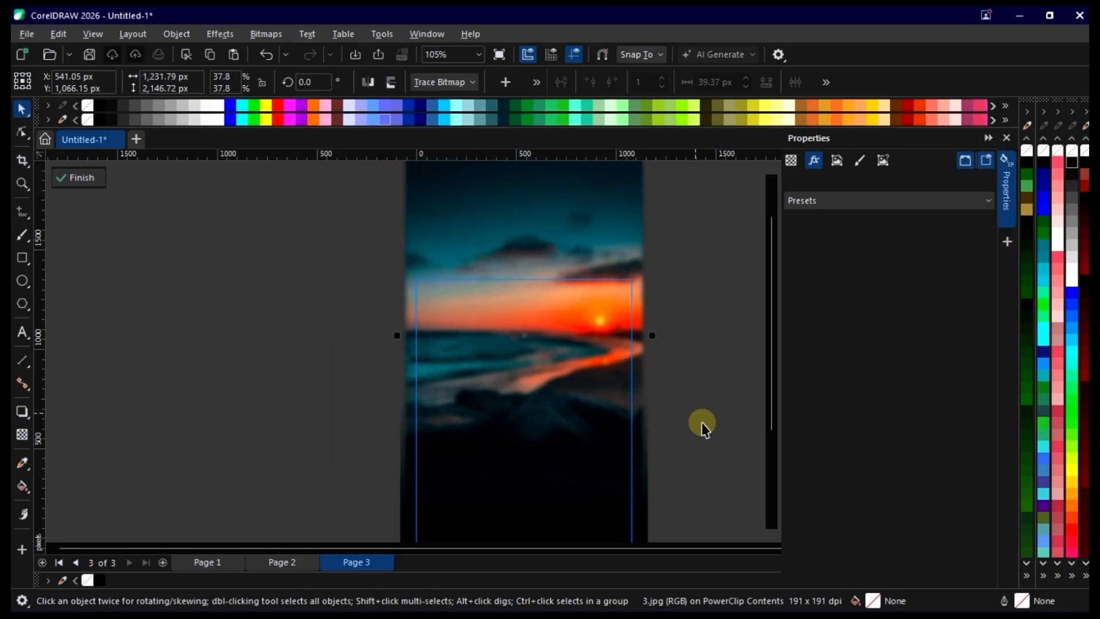
left_click_drag(803, 399, 803, 401)
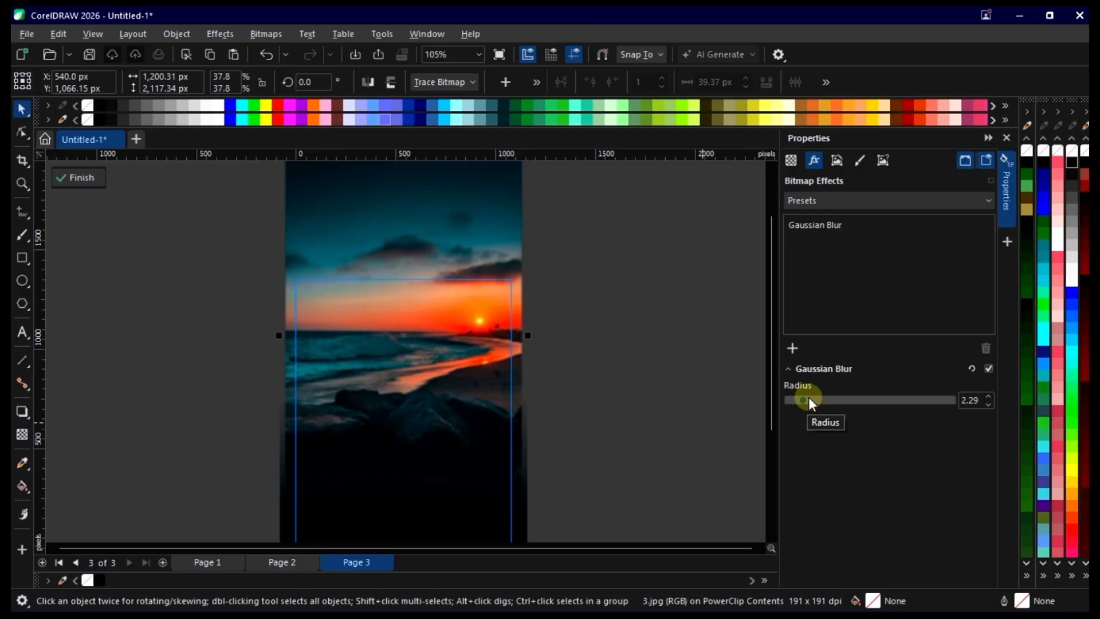
- Increase the sunset photo's Gaussian Blur radius to 4.2 and finish editing the PowerClip contents
left_click(810, 398)
left_click(1007, 138)
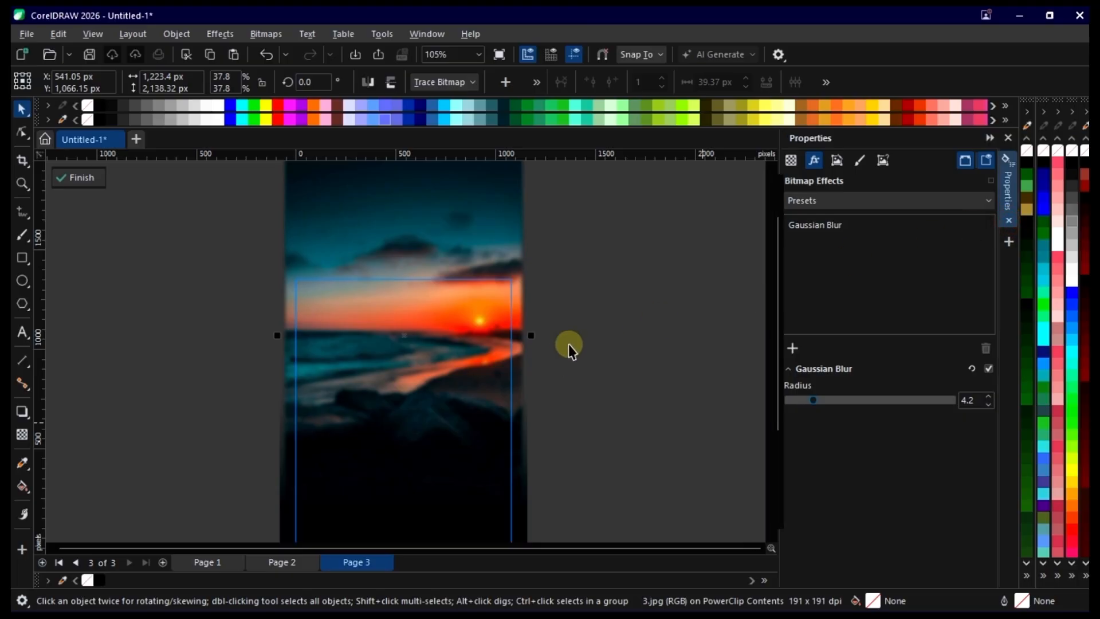
left_click(697, 296, "ctrl")
left_click(697, 295)
scroll(607, 331, "down", 3)
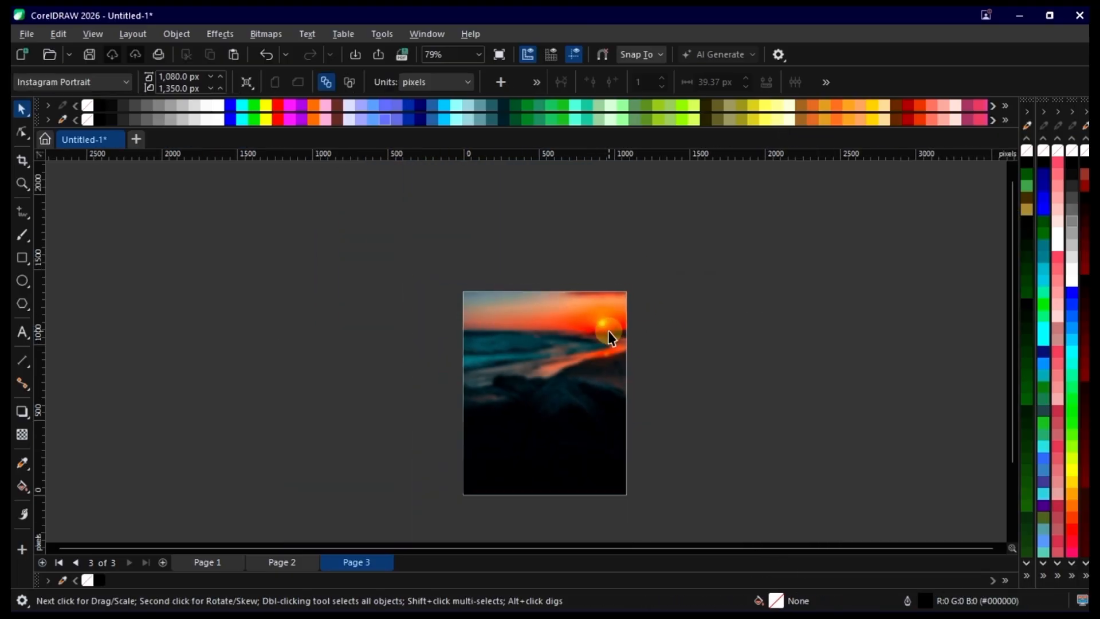
key("F4")
- Select the dark gradient rectangle inside the page's PowerClip and reopen the PowerClip contents for editing
left_click(560, 441)
left_click(566, 440, "ctrl")
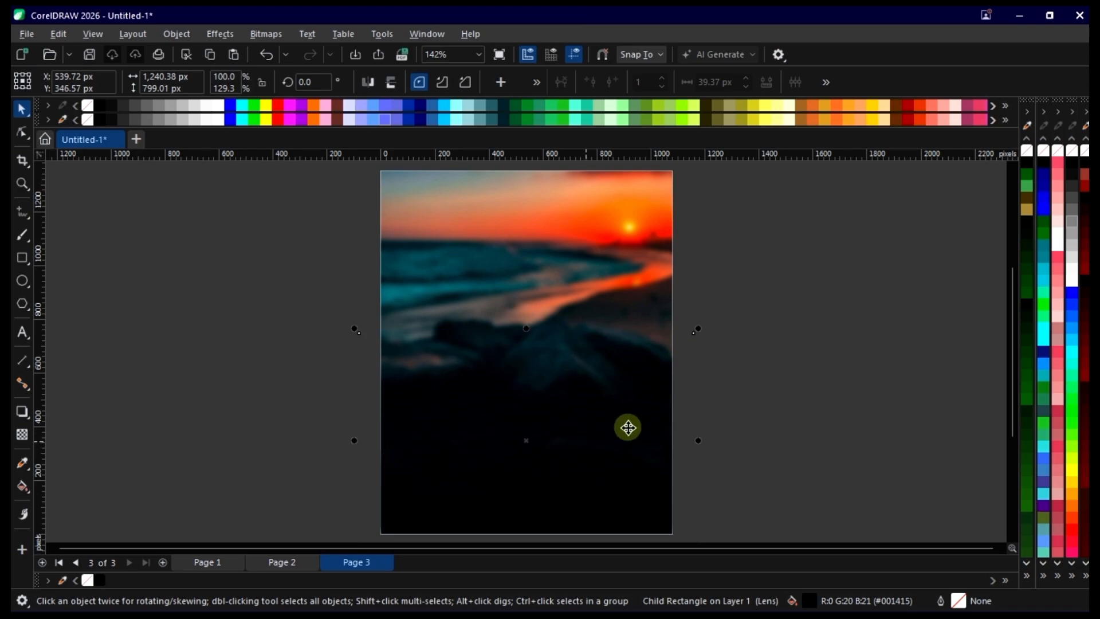
left_click(729, 385)
left_click(577, 335, "ctrl")
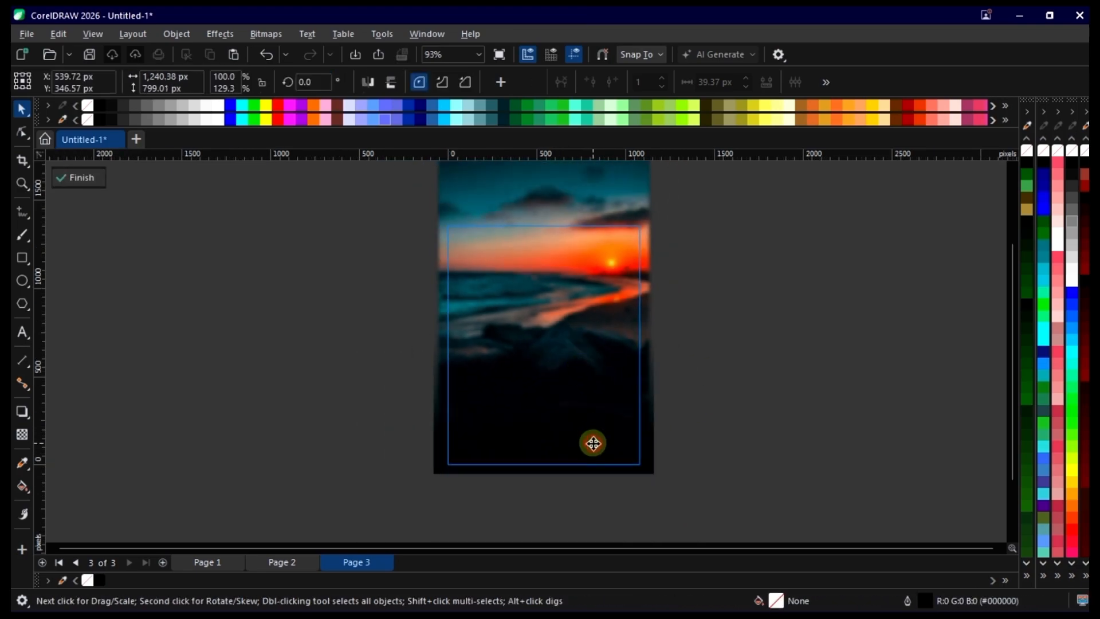
scroll(504, 346, "up", 4)
scroll(462, 252, "up", 4)
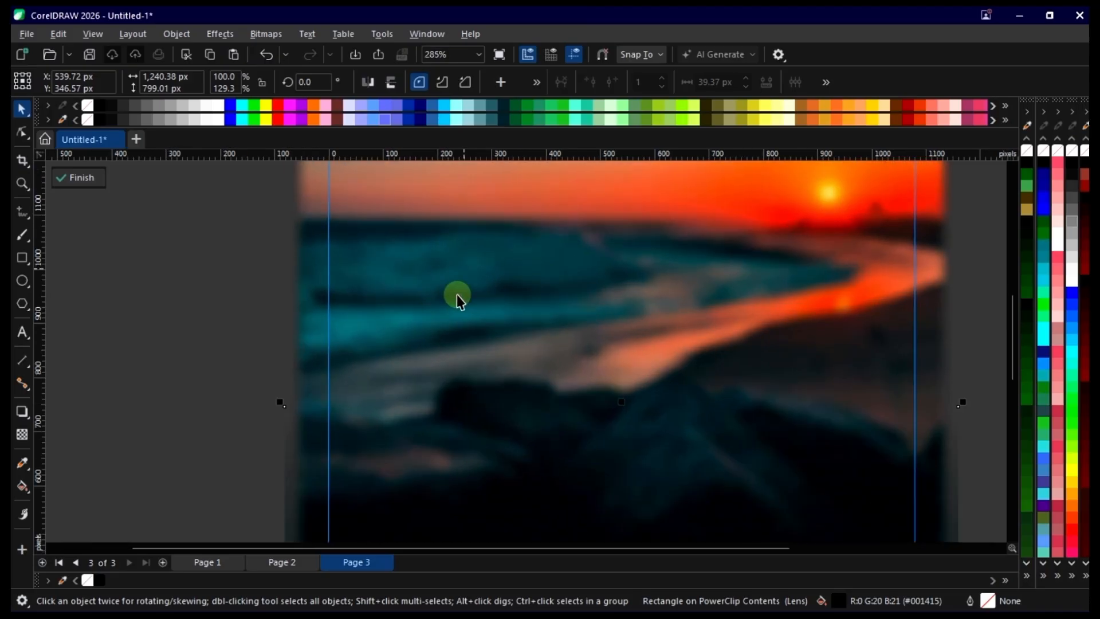
- Sample the dark teal #044B4D from the sea in the photo and fill the dark gradient rectangle with it
scroll(456, 243, "down", 6)
left_click(23, 463)
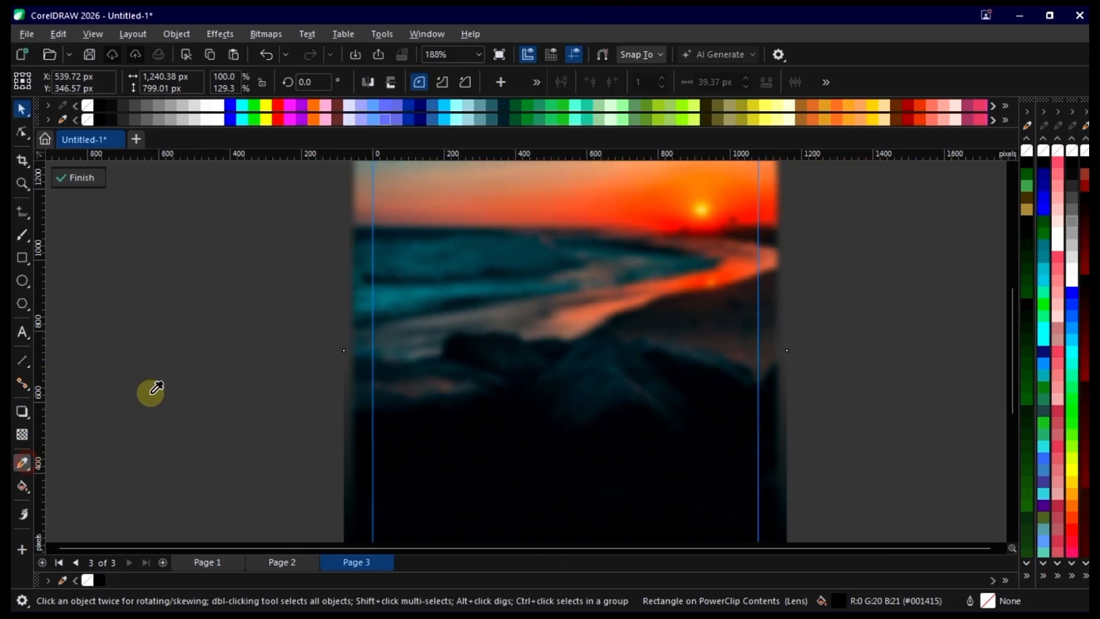
left_click(488, 238)
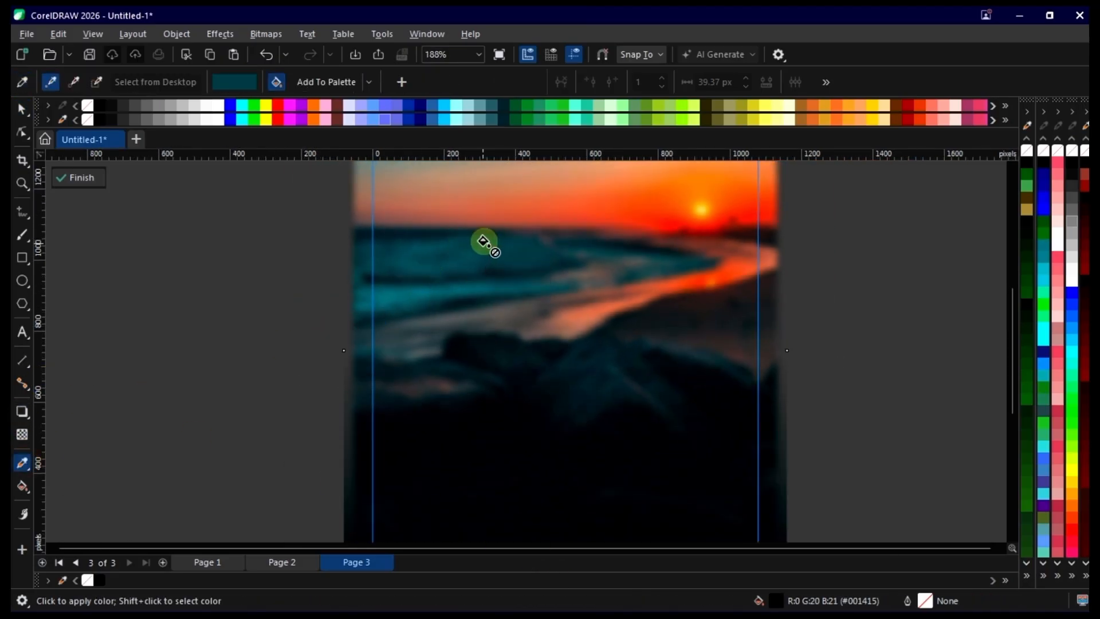
scroll(484, 241, "down", 3)
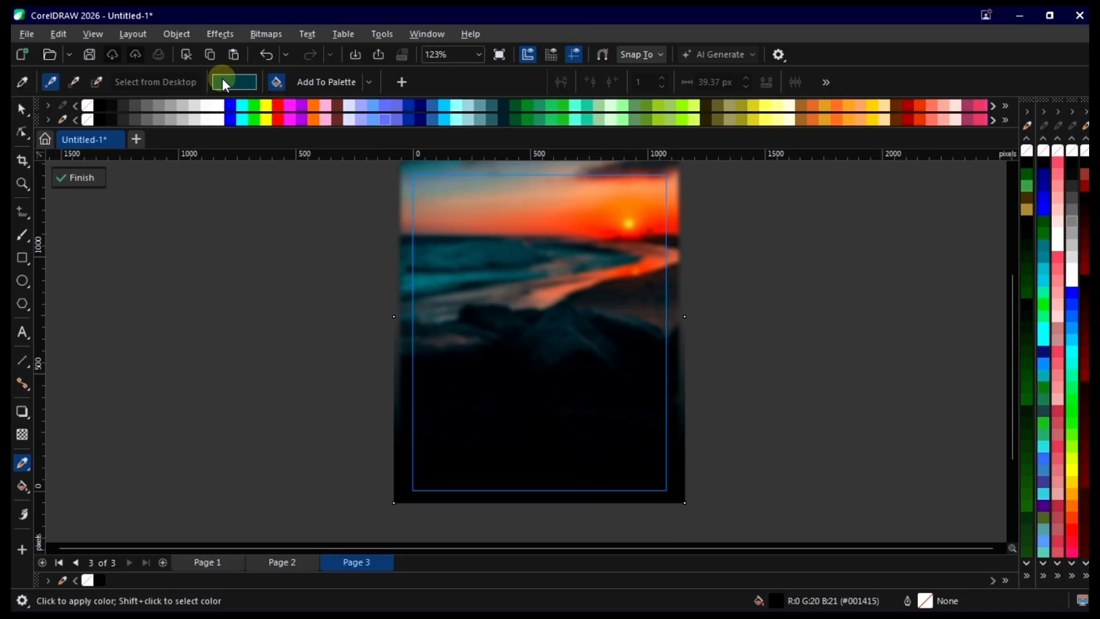
scroll(528, 457, "up", 2)
left_click(542, 457)
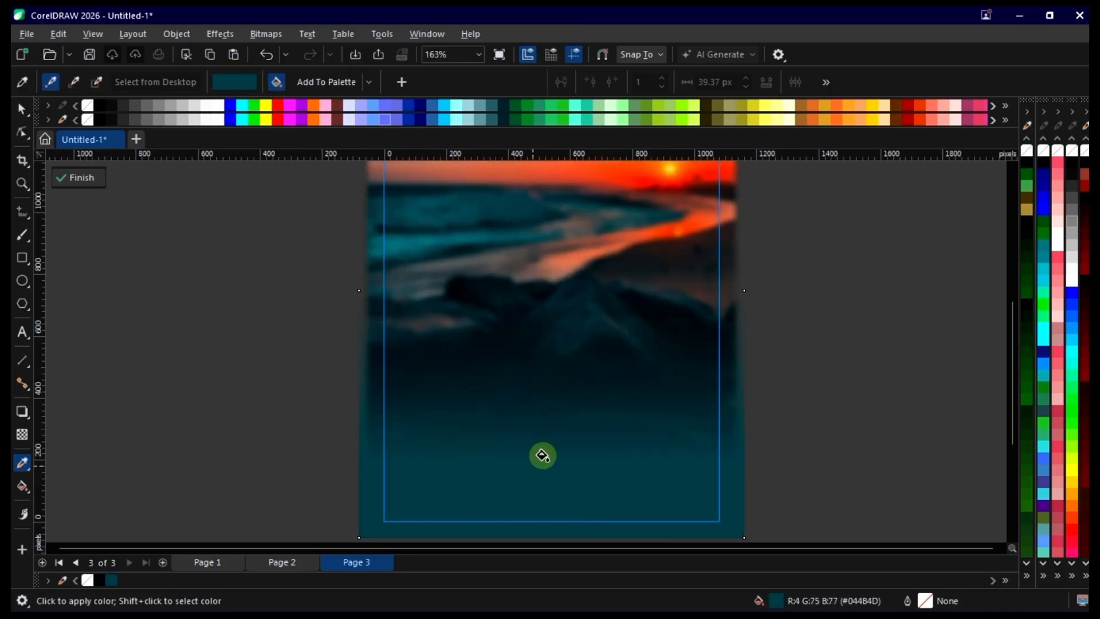
scroll(562, 441, "down", 3)
left_click(20, 108)
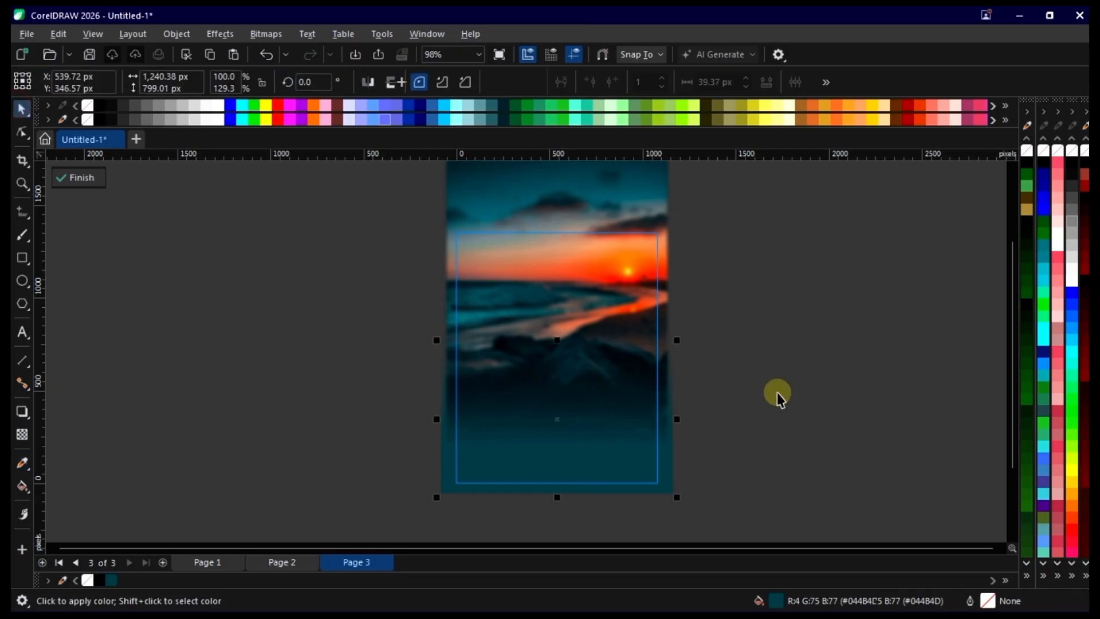
- Undo and redo the rectangle's teal fill to compare both versions, and finish editing the PowerClip
scroll(745, 395, "up", 3)
key("ctrl+z")
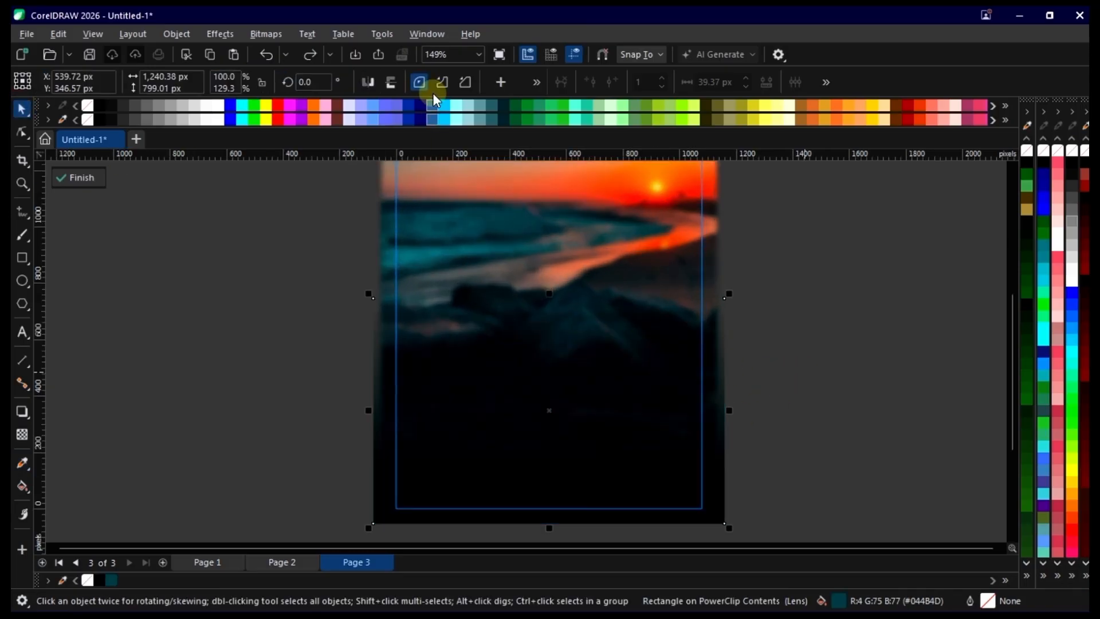
left_click(312, 57)
left_click(843, 314)
left_click(842, 312)
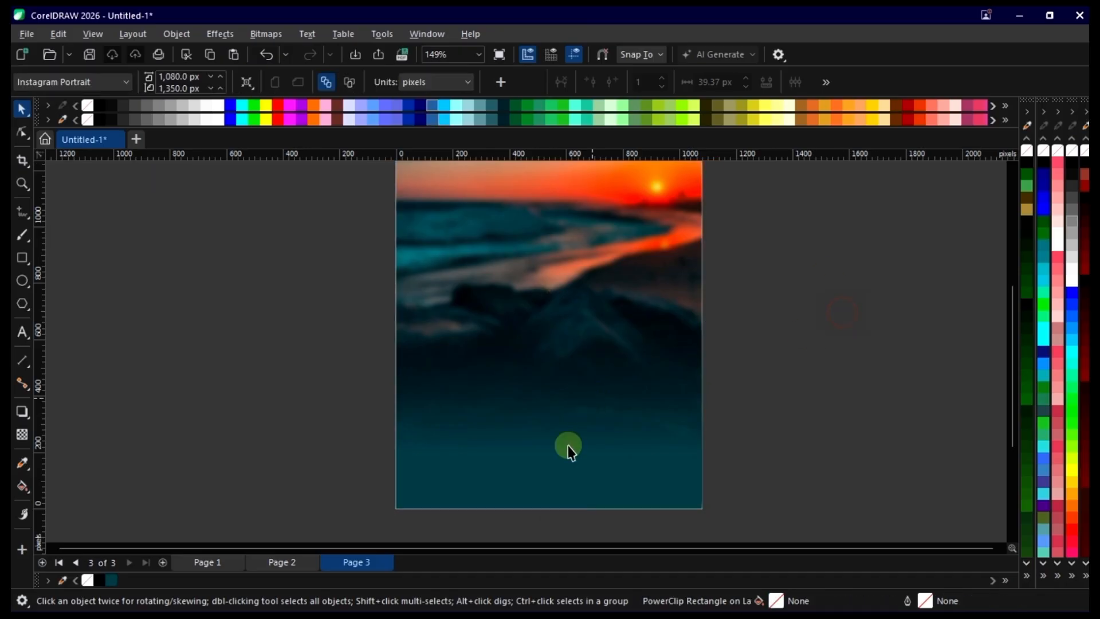
- Reopen the PowerClip, shift the teal gradient rectangle lower on the page, and finish editing the contents
scroll(569, 451, "down", 2)
double_click(601, 455)
scroll(567, 470, "up", 3)
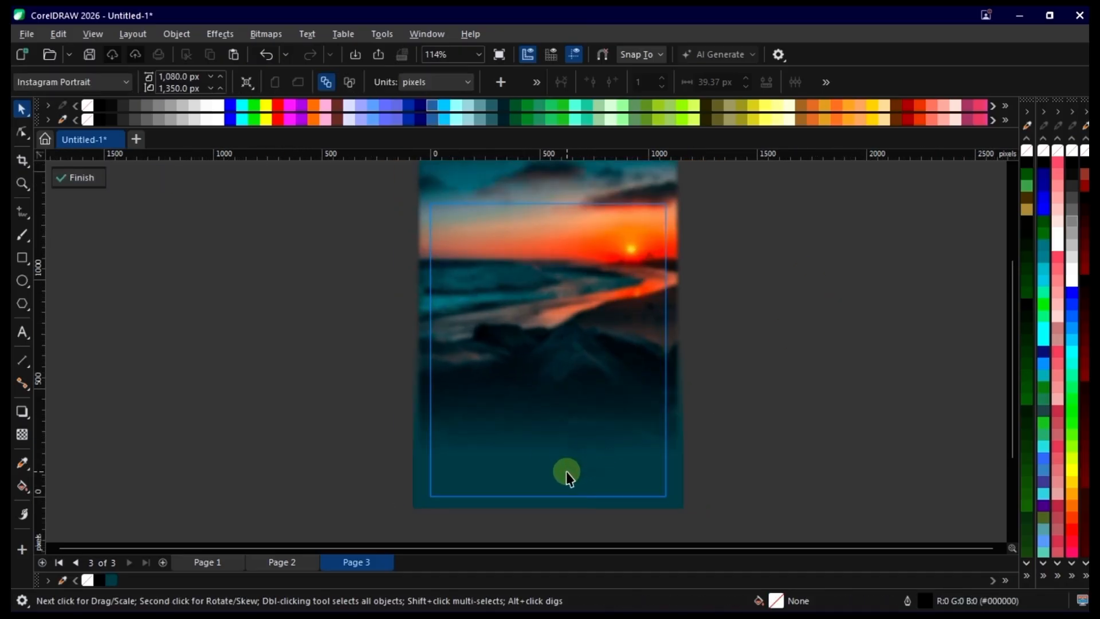
mouse_move(598, 445)
left_mouse_down()
mouse_move(599, 462)
mouse_move(609, 437)
left_mouse_up()
left_click(860, 341, "ctrl")
left_click(849, 333)
key("F4")
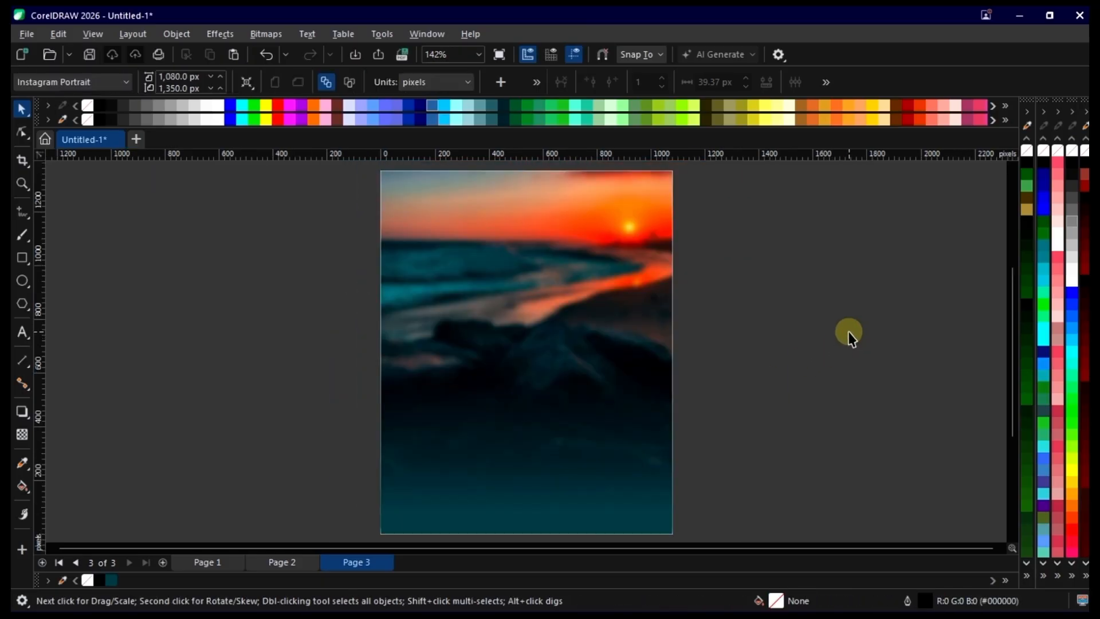
- Review the finished design on page 1 and return to page 3
key("Page_Up")
key("Page_Up")
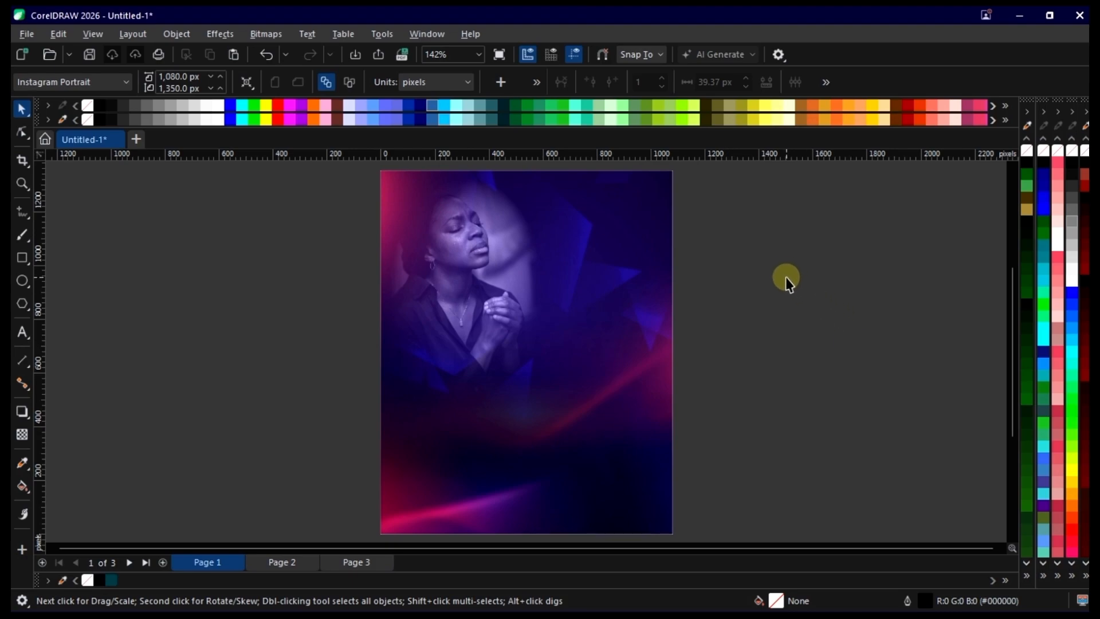
key("Page_Down")
key("Page_Down")
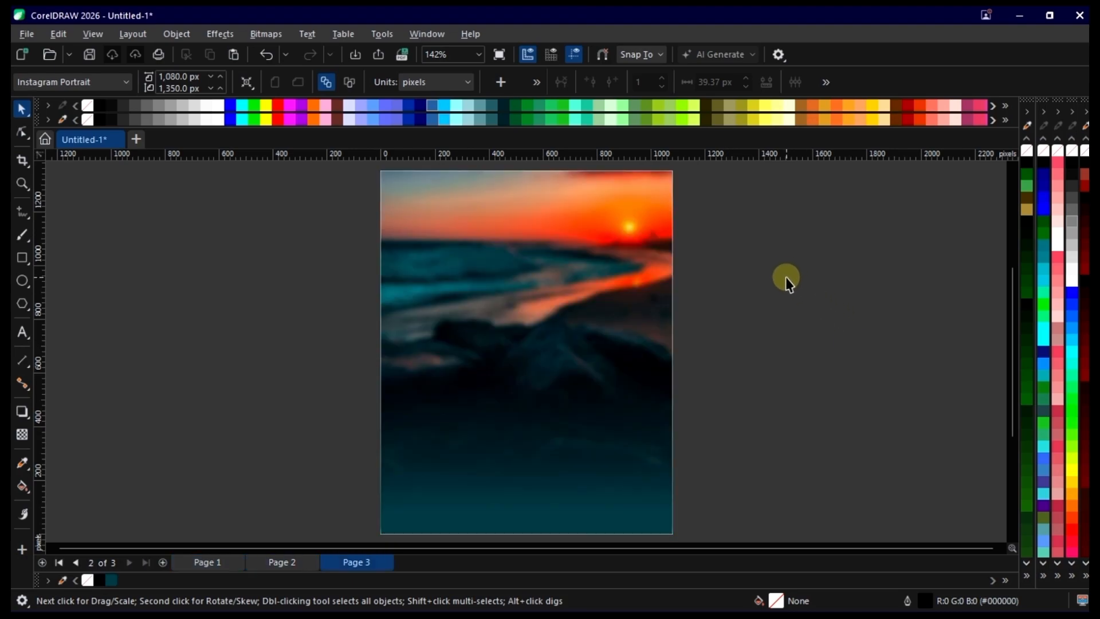